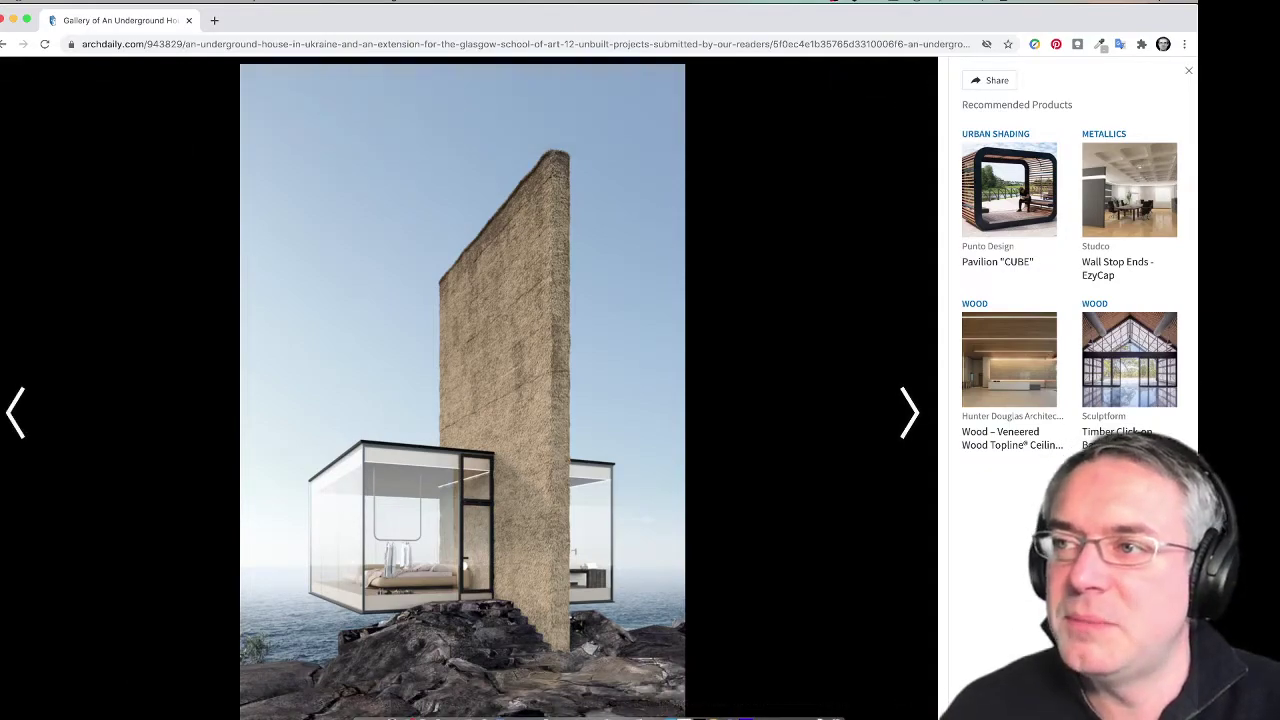
# Step: Search for fspy in a new Chrome tab and open the fspy.io result
pyautogui.hscroll(-5, 470, 390)
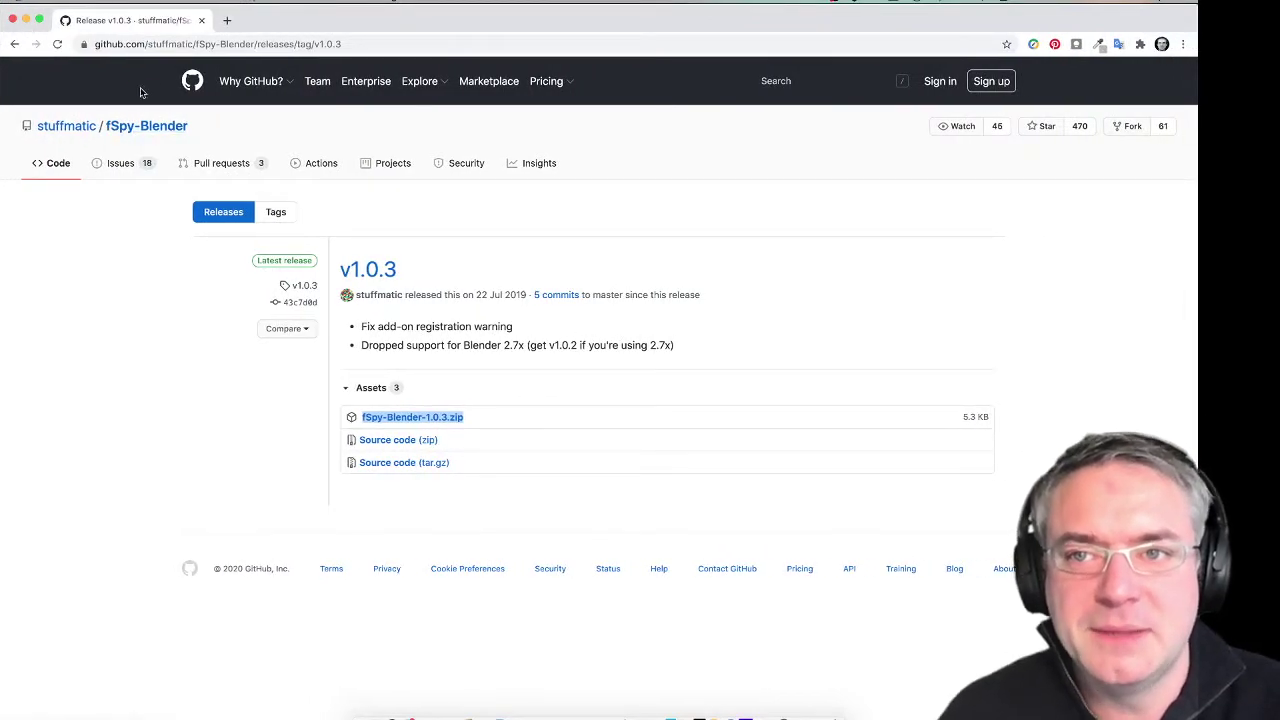
pyautogui.click(227, 20)
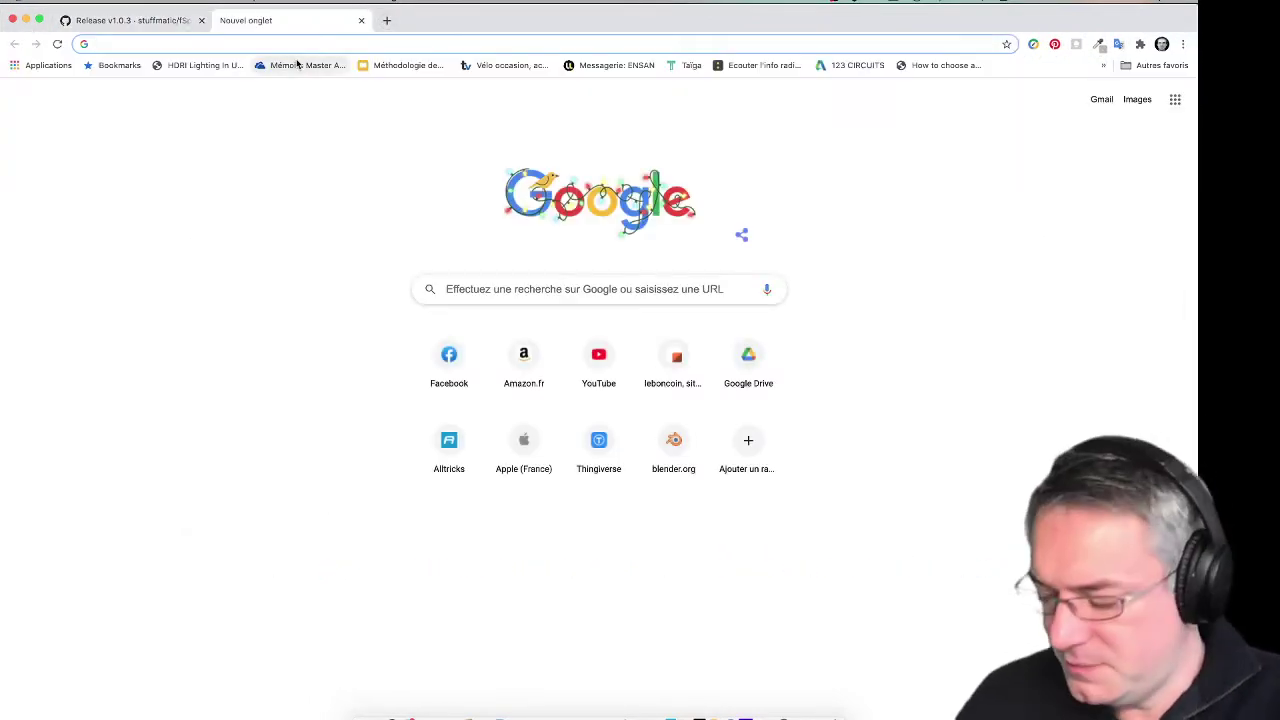
pyautogui.write('fspy')
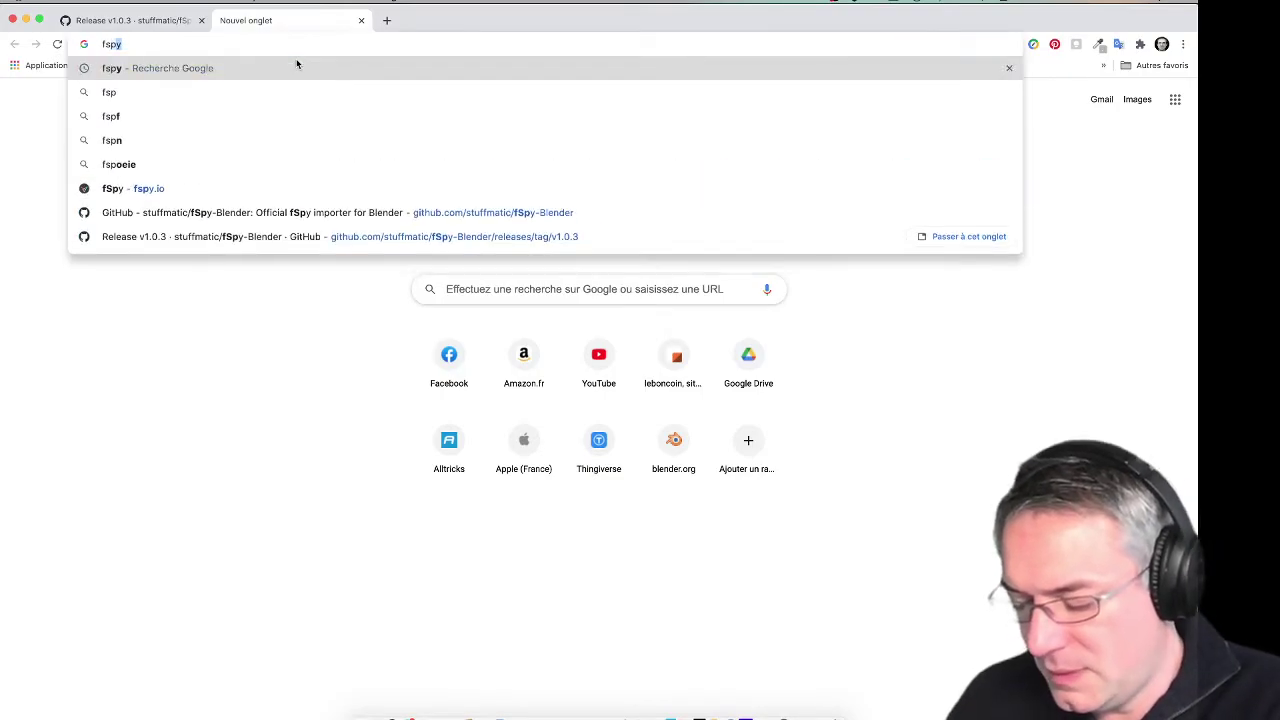
pyautogui.press('Return')
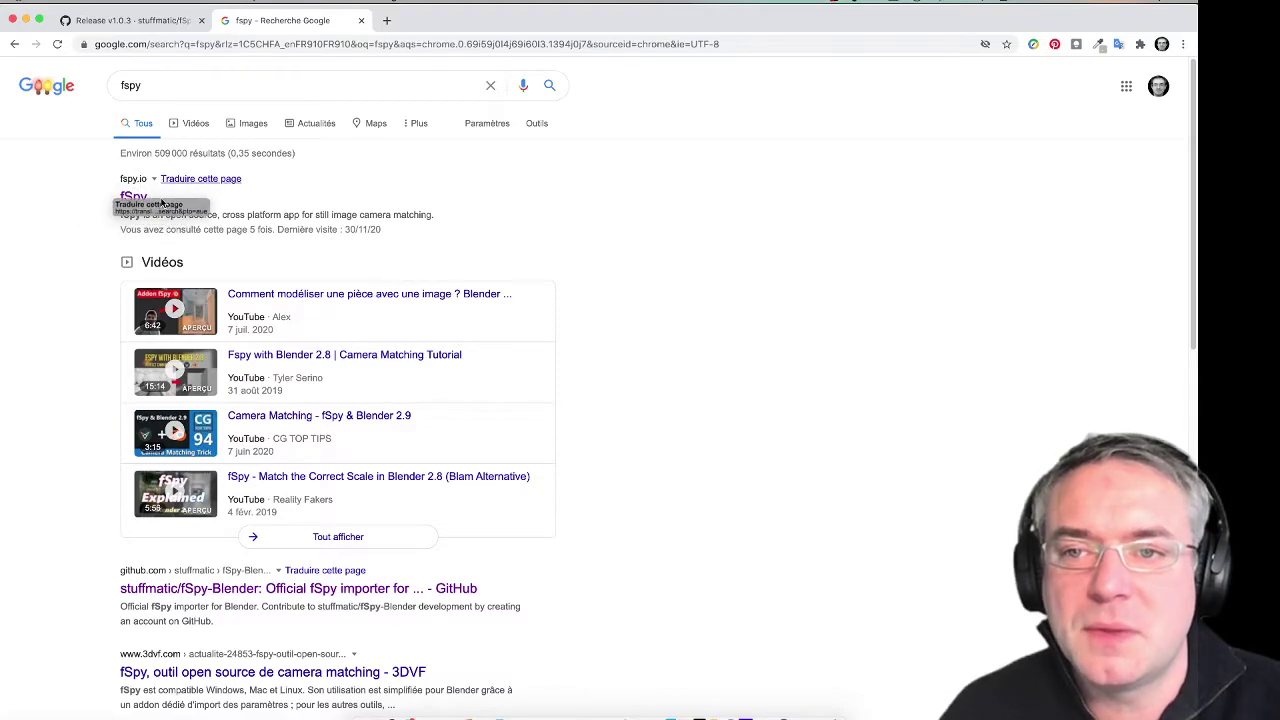
pyautogui.click(135, 188)
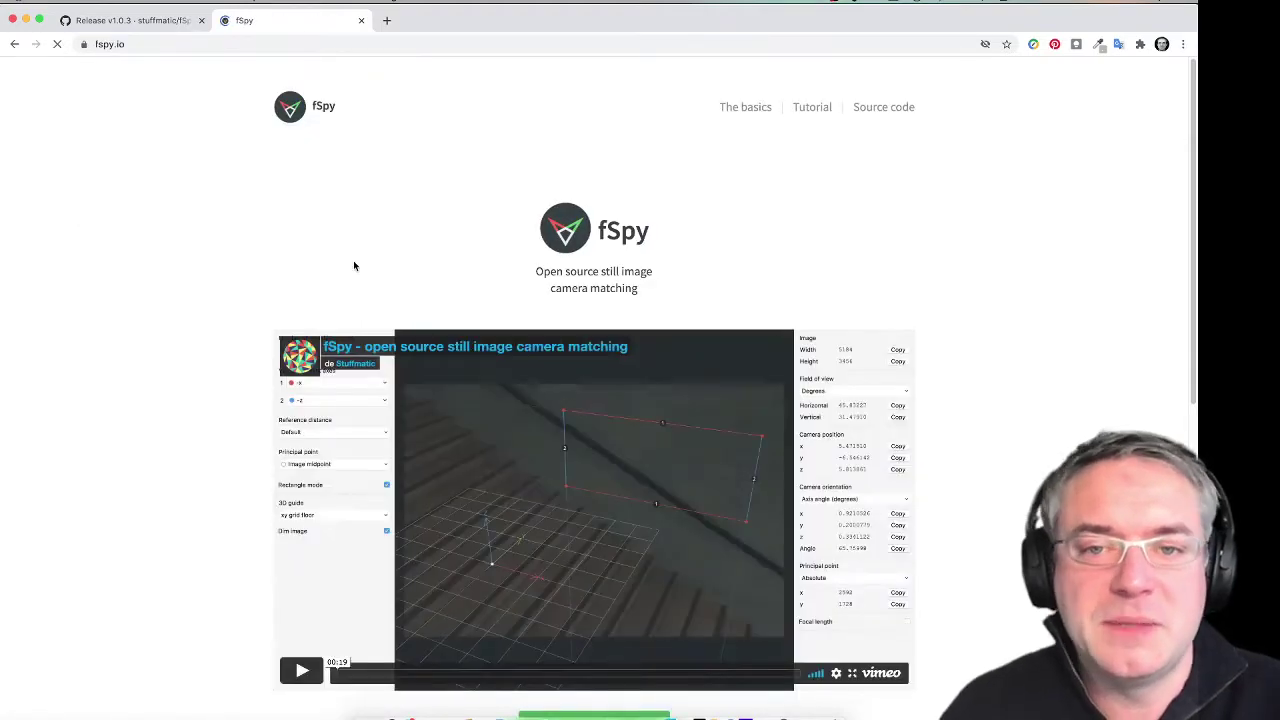
# Step: Scroll the fspy.io page down to Download and follow the Stuffmatic GitHub link
pyautogui.scroll(-2, 500, 320)
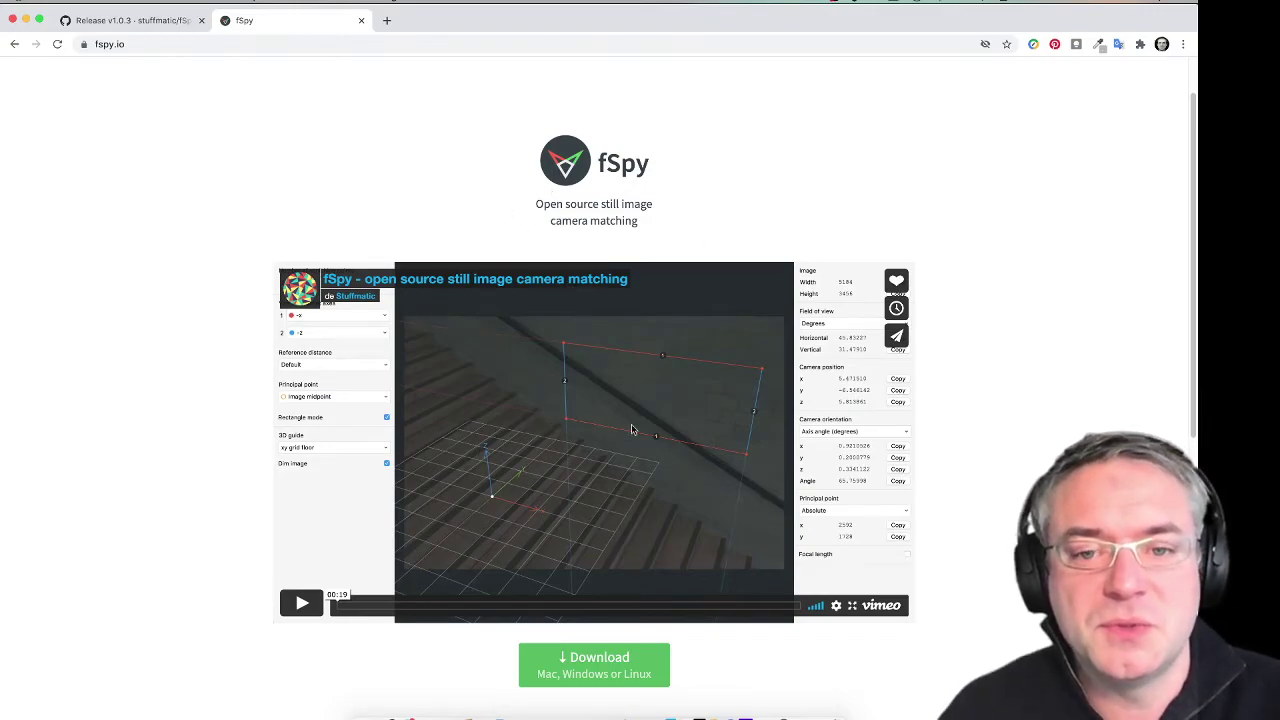
pyautogui.scroll(-3, 632, 430)
pyautogui.click(615, 491)
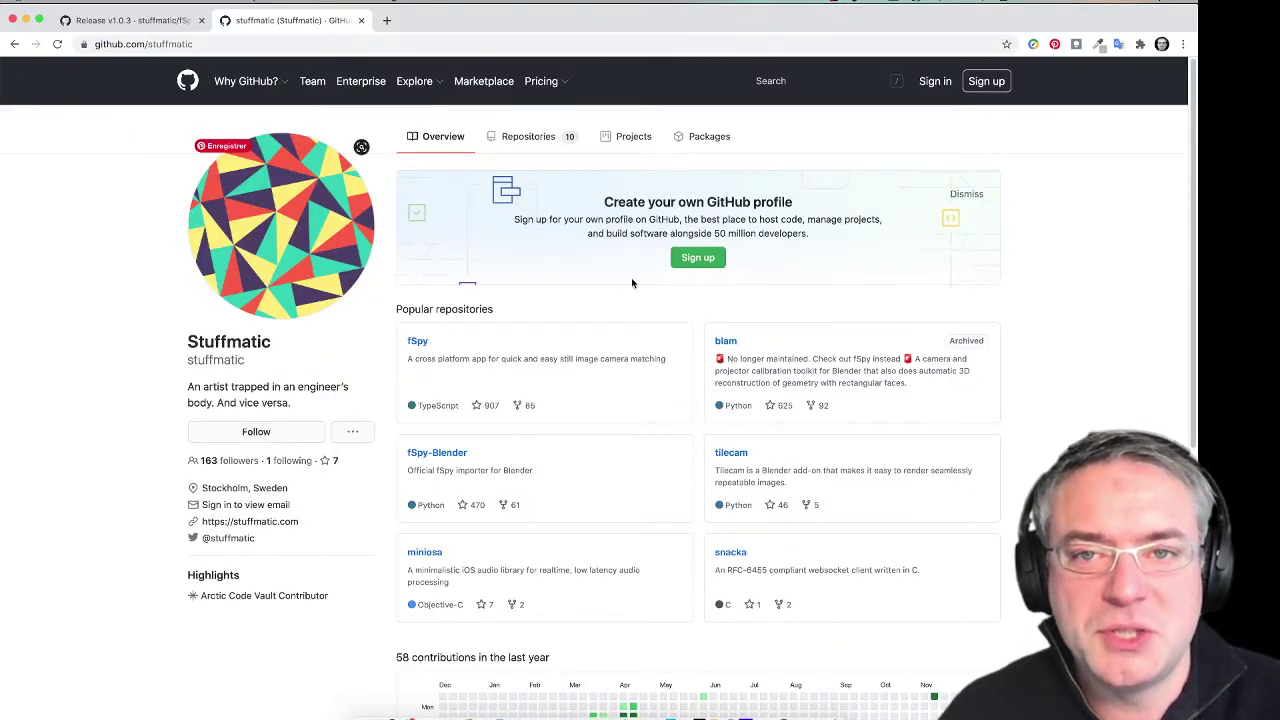
# Step: Open the fSpy-Blender repository from the developer's Repositories list
pyautogui.click(535, 143)
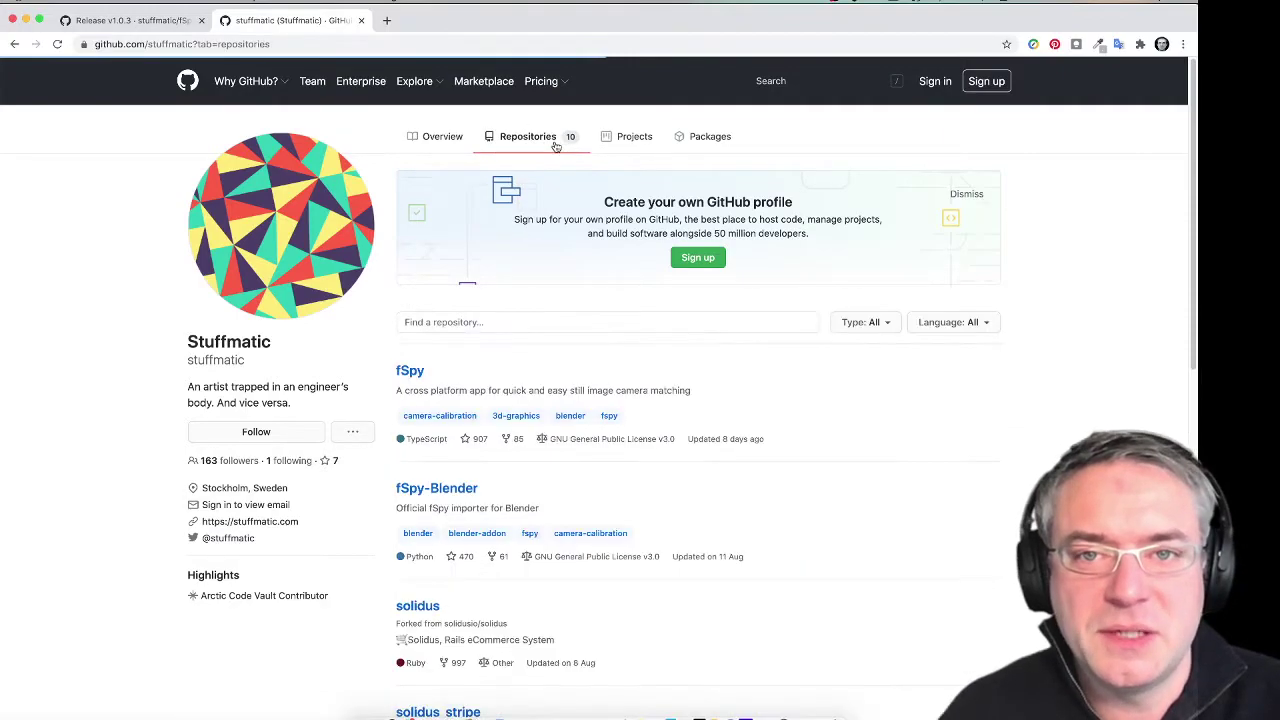
pyautogui.scroll(-2, 791, 445)
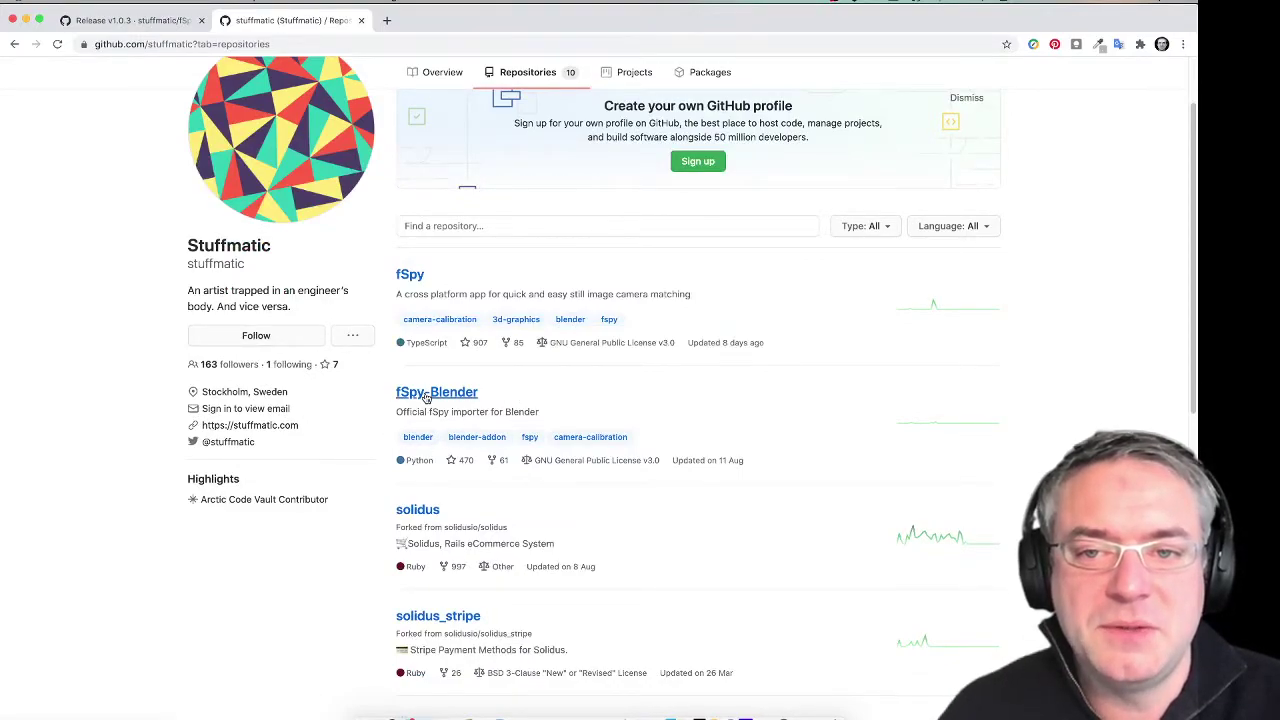
pyautogui.click(426, 393)
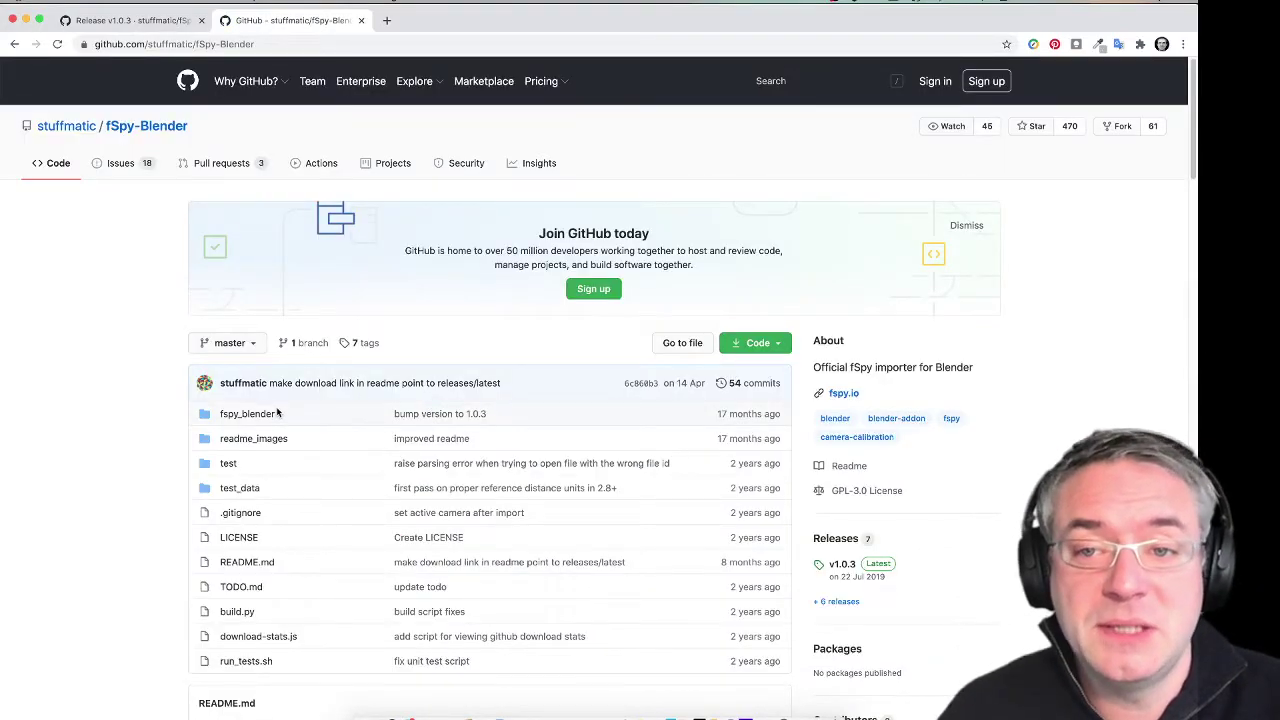
# Step: Go to the latest release and save fSpy-Blender-1.0.3.zip with Save Link As
pyautogui.scroll(-5, 340, 406)
pyautogui.scroll(-5, 276, 412)
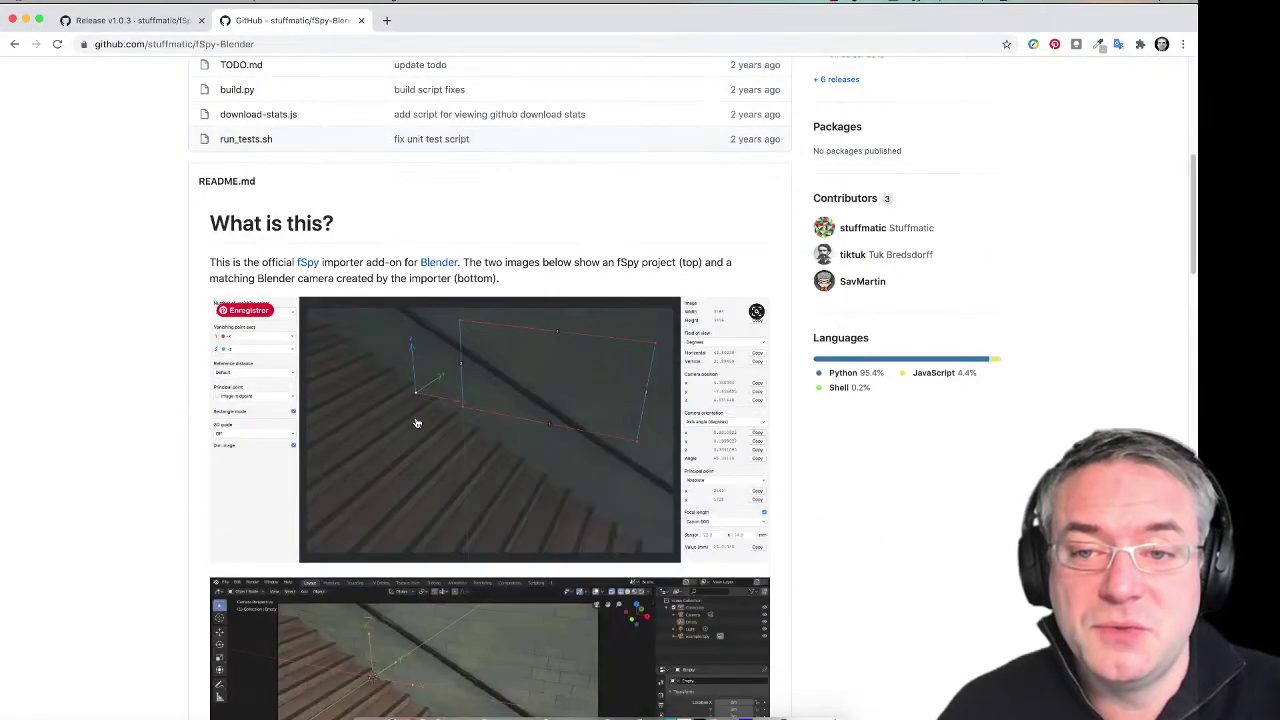
pyautogui.scroll(-5, 357, 423)
pyautogui.scroll(-5, 357, 420)
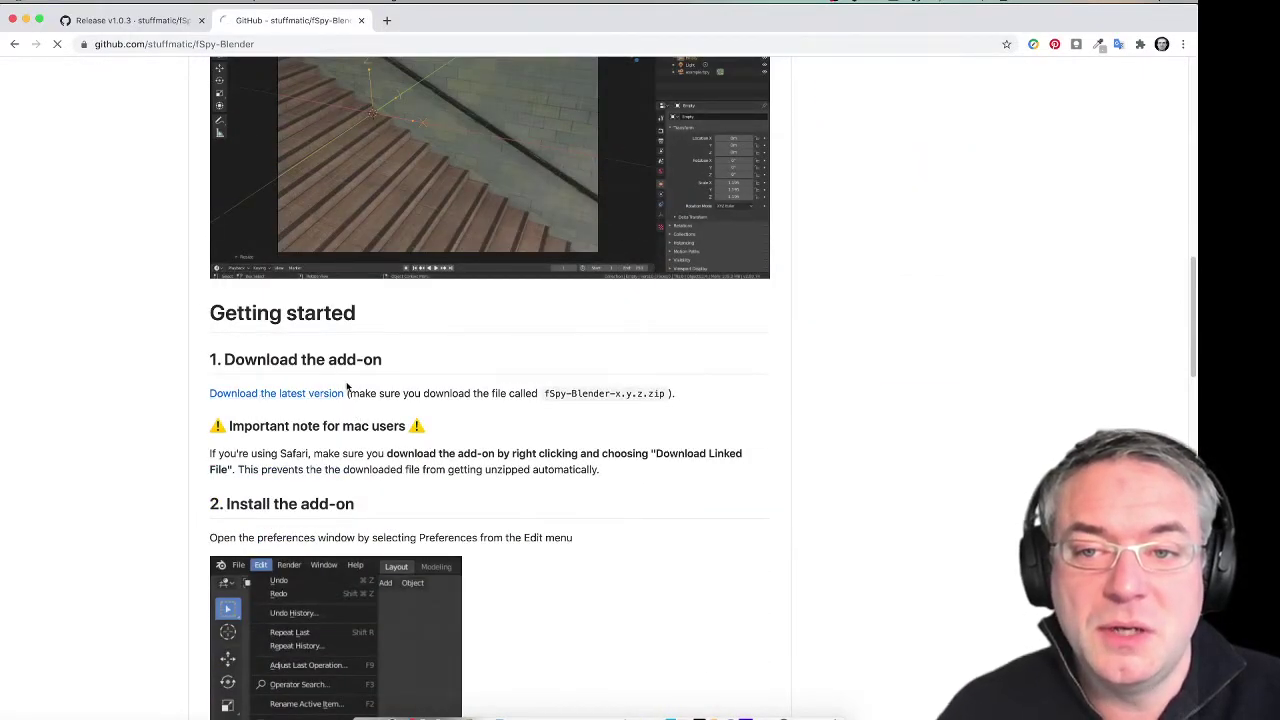
pyautogui.click(336, 394)
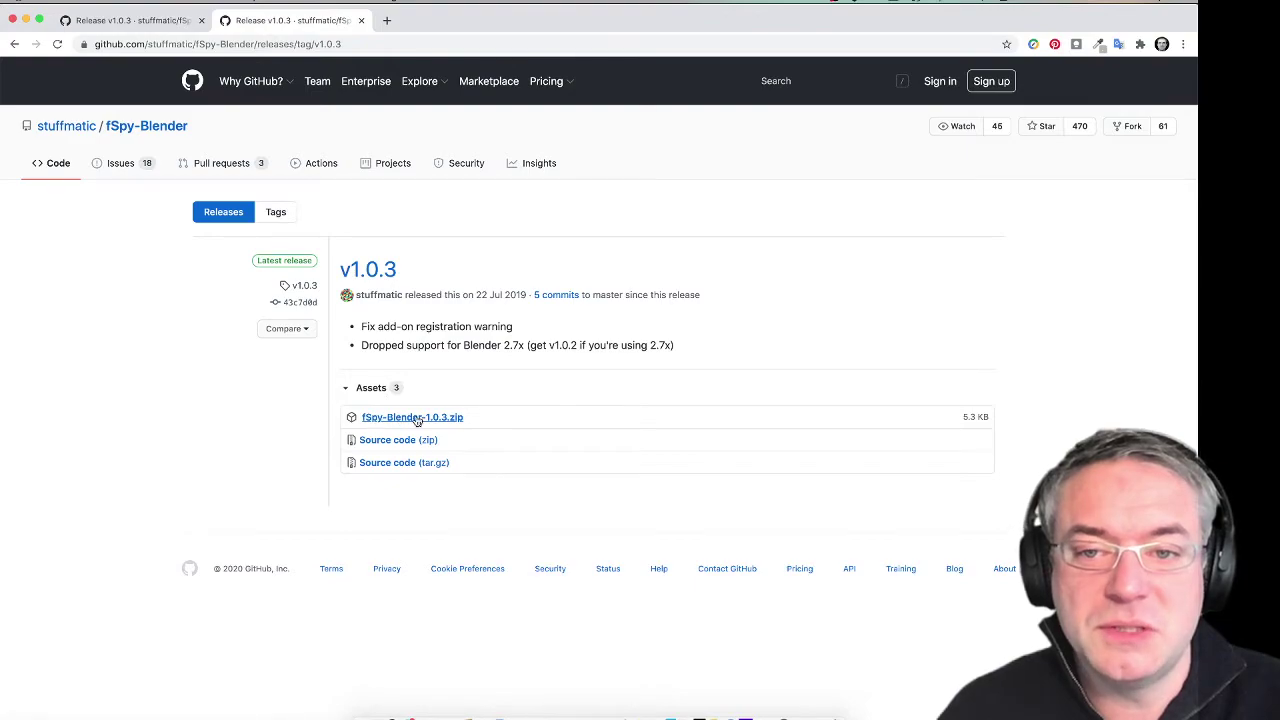
pyautogui.rightClick(391, 421)
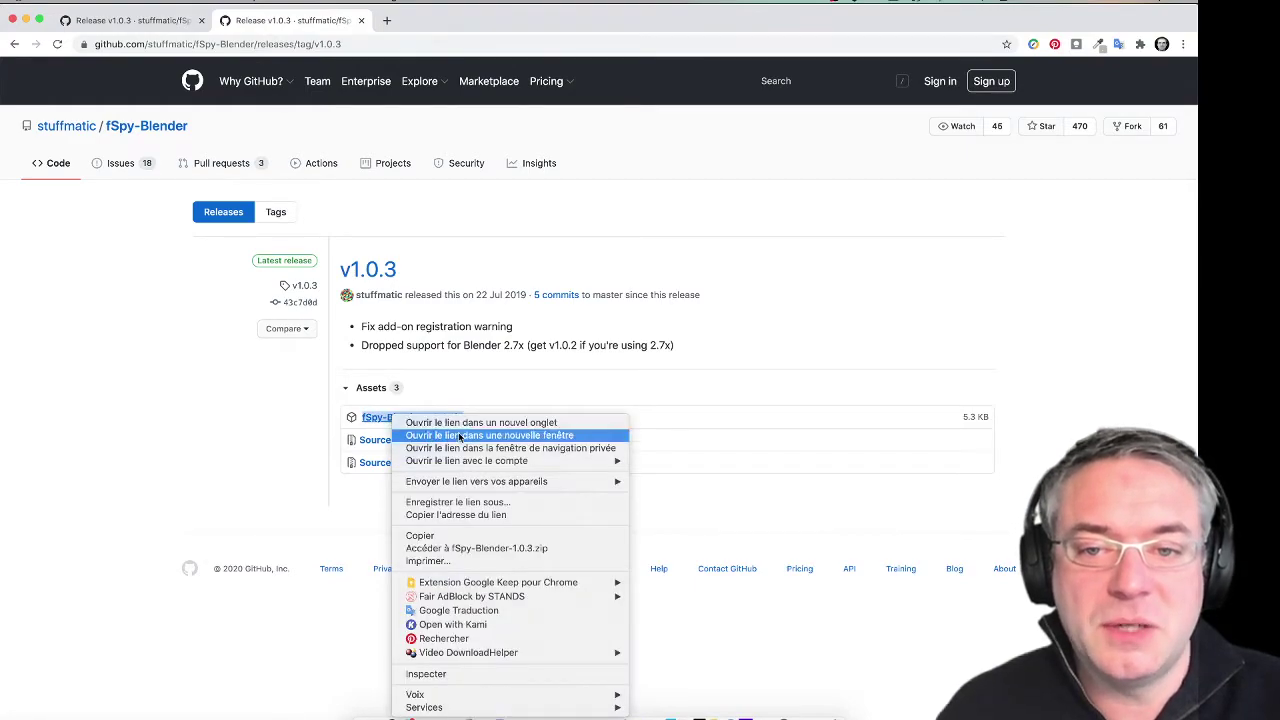
pyautogui.click(467, 503)
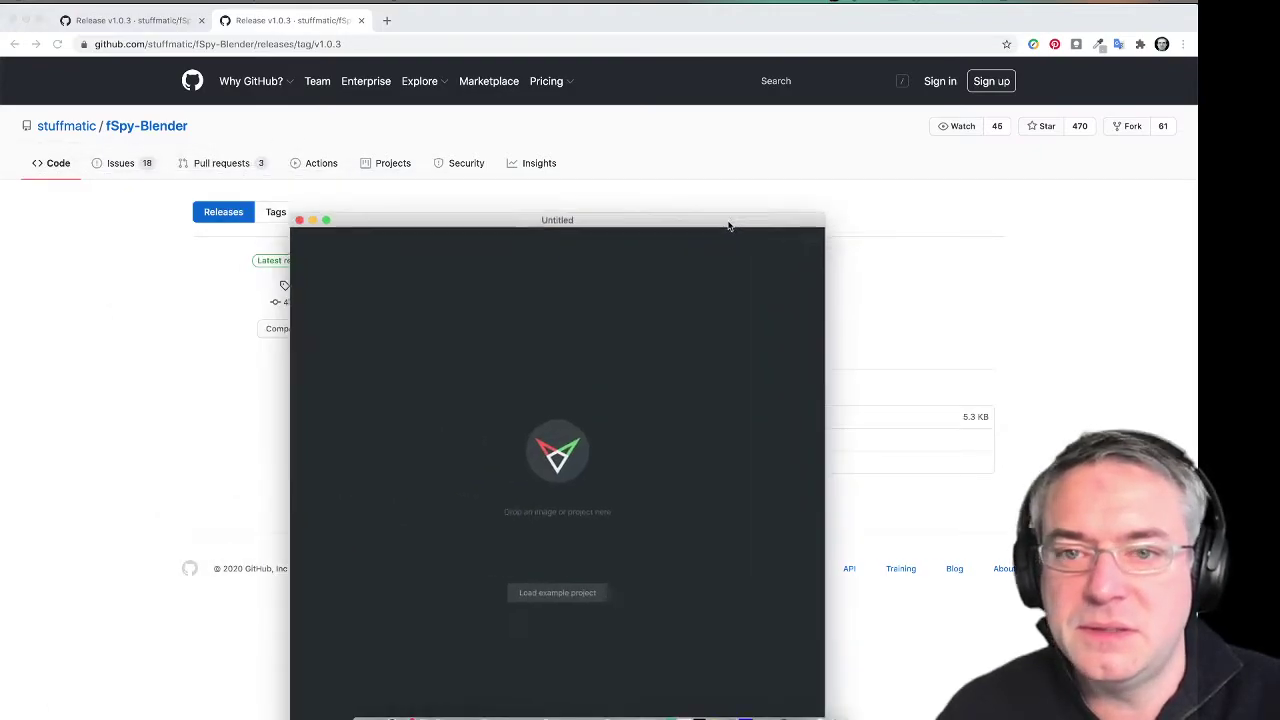
# Step: Move the fSpy window to the top-left corner and resize it to nearly fill the screen
pyautogui.moveTo(729, 222)
pyautogui.mouseDown()
pyautogui.moveTo(827, 131)
pyautogui.moveTo(707, 145)
pyautogui.mouseUp()
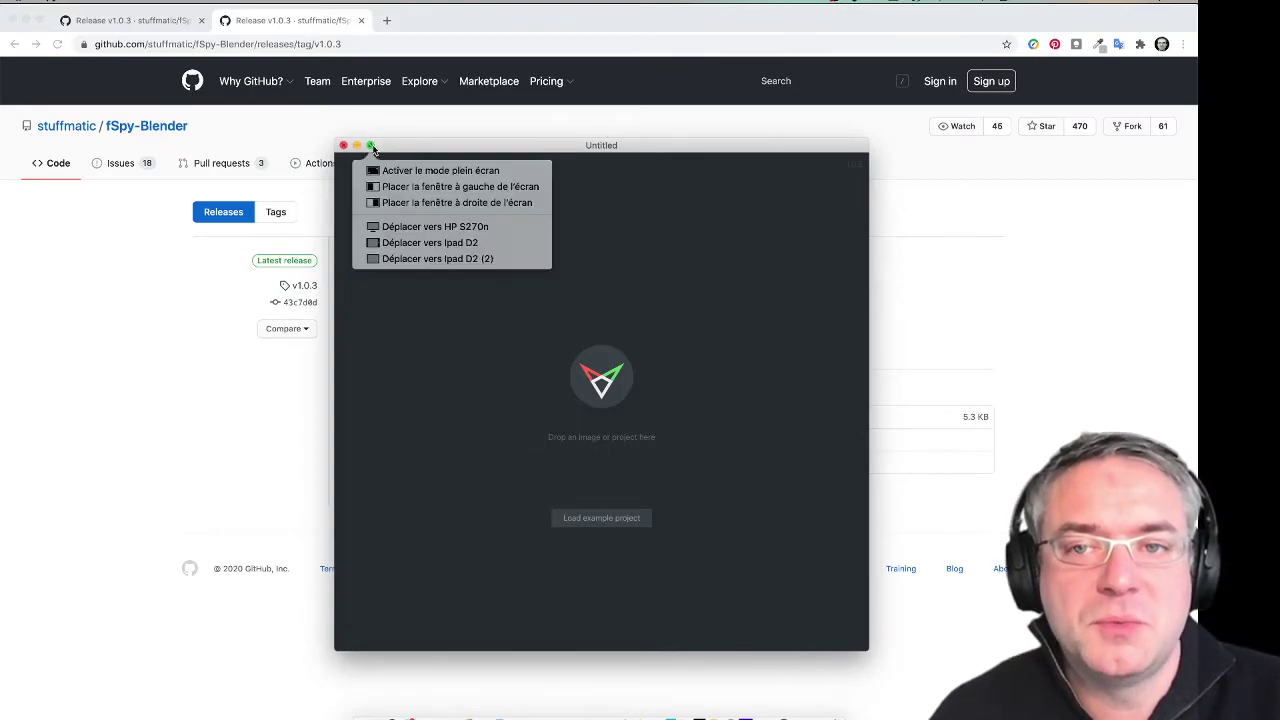
pyautogui.moveTo(395, 145); pyautogui.dragTo(344, 56)
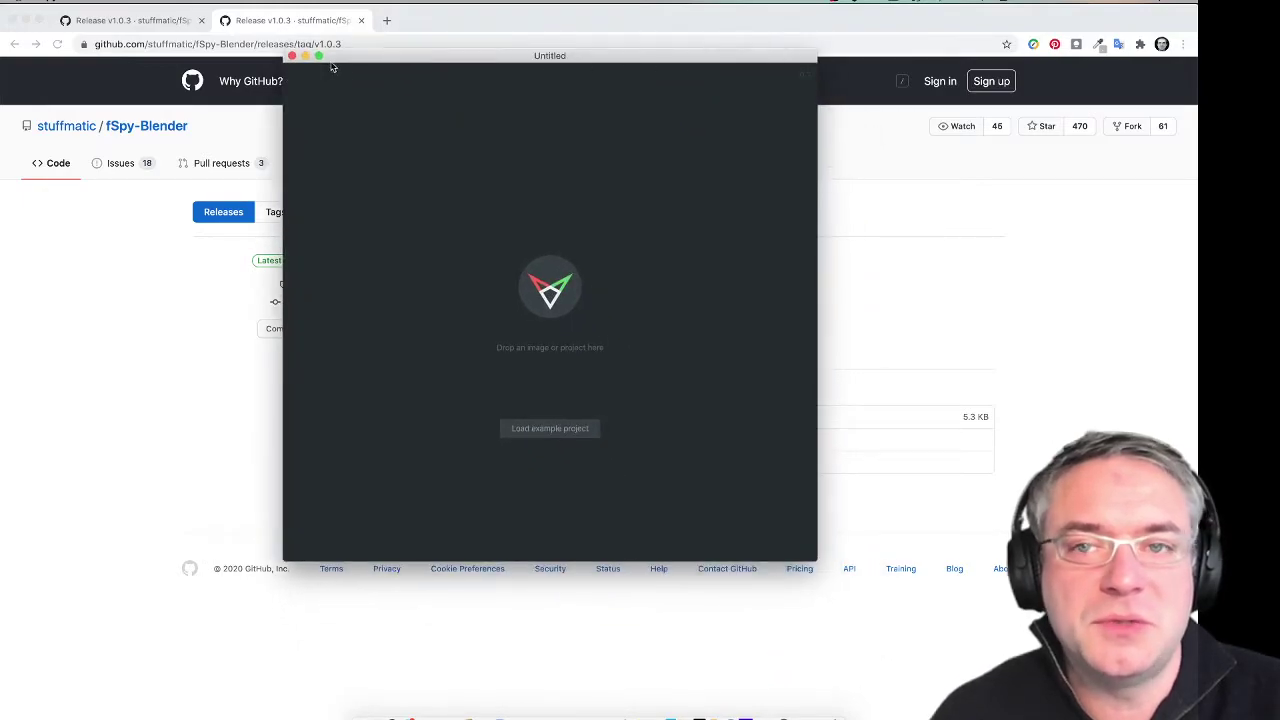
pyautogui.click(370, 94)
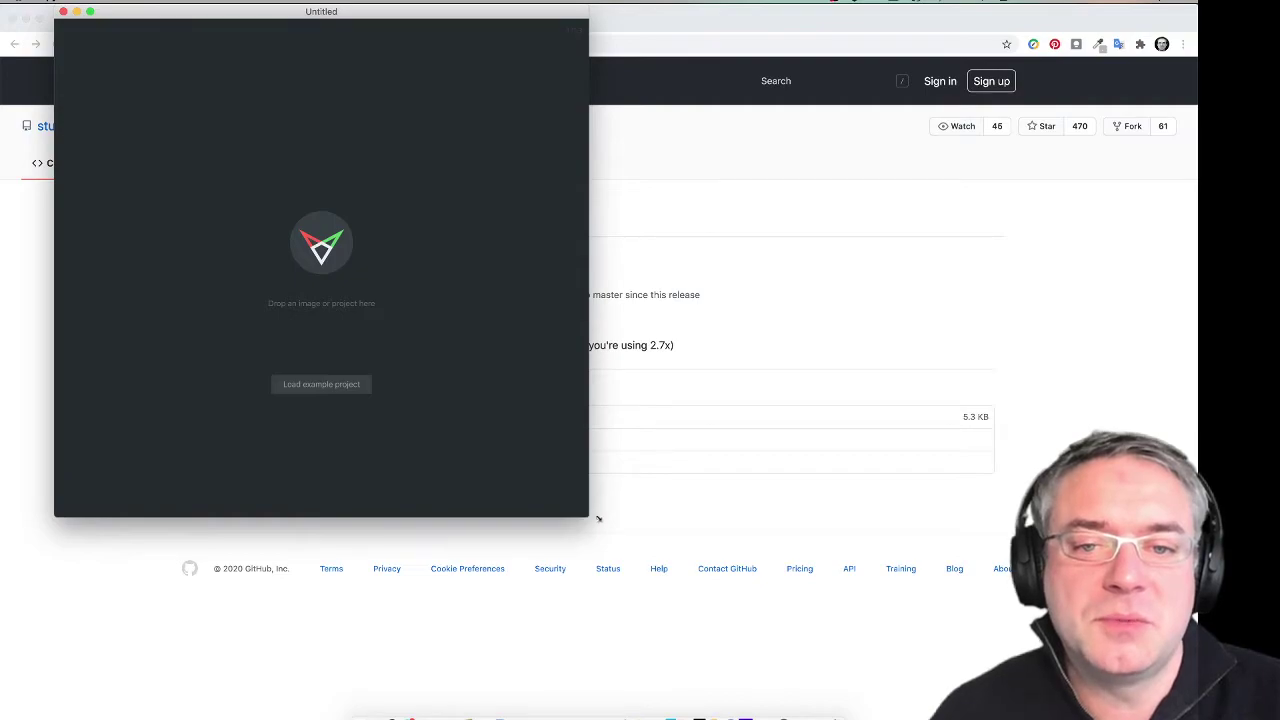
pyautogui.moveTo(598, 518); pyautogui.dragTo(1165, 718)
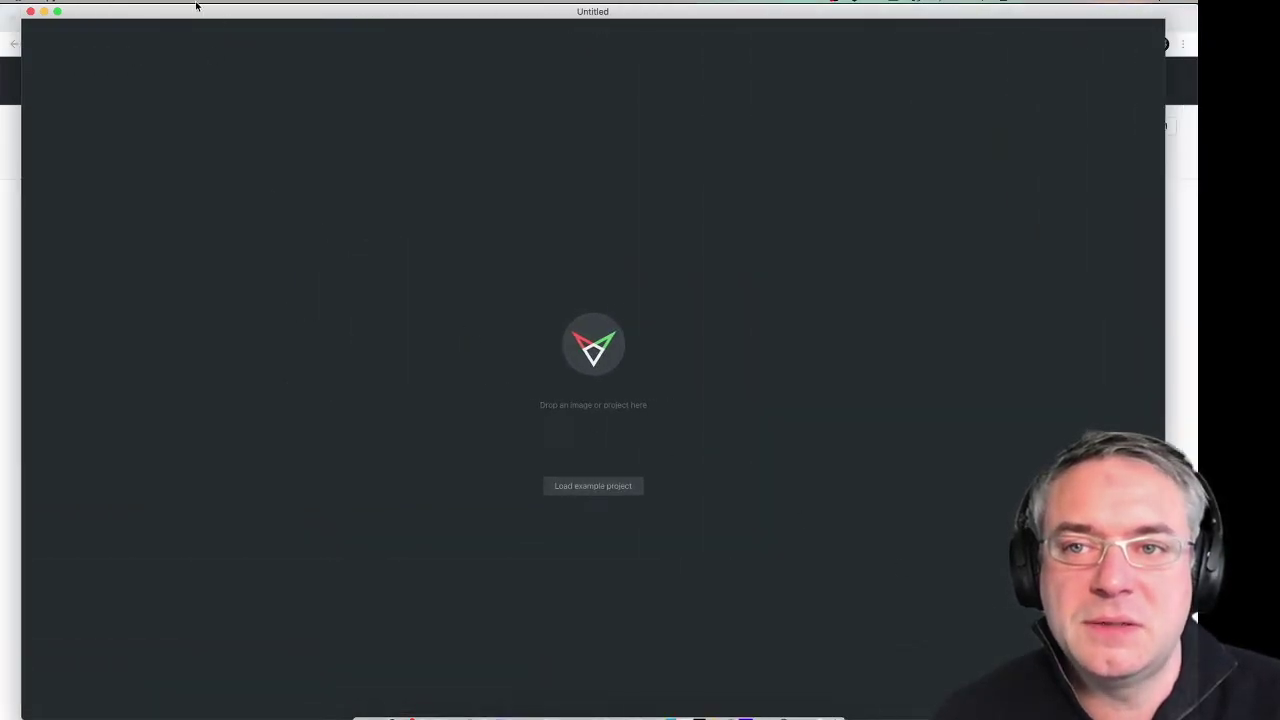
pyautogui.click(74, 2)
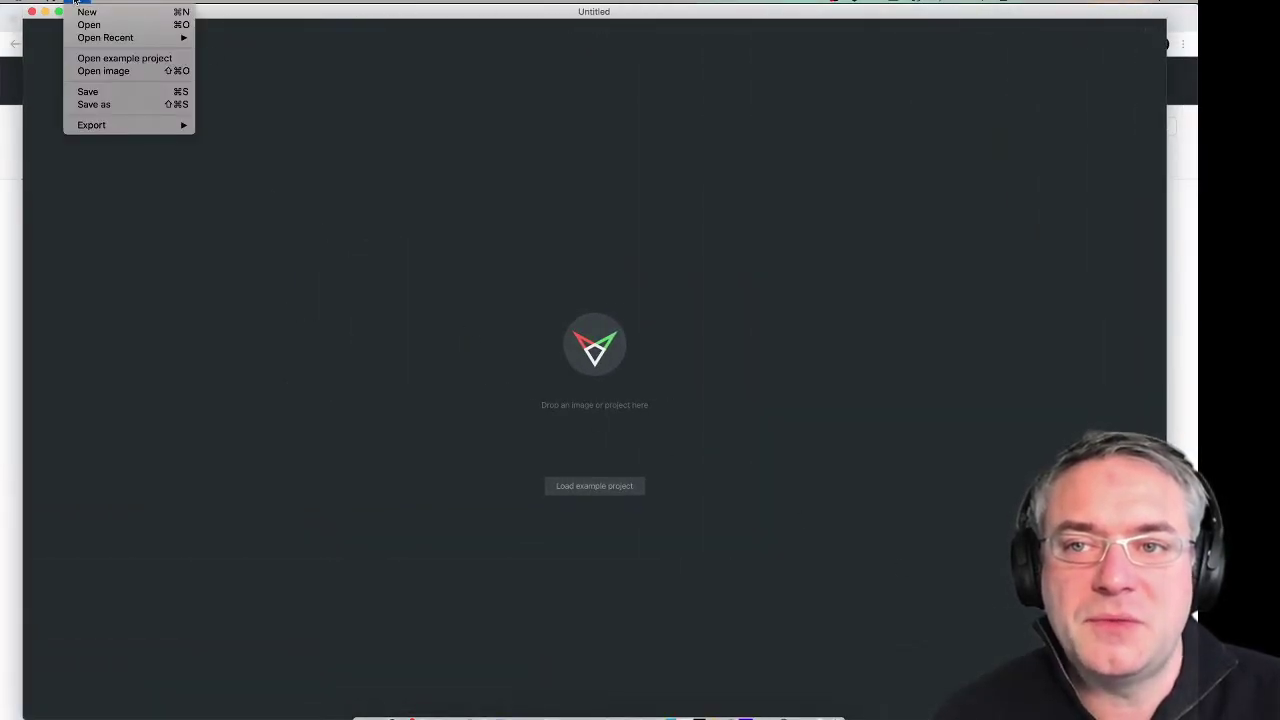
# Step: Load the cabin reference jpg through File > Open image
pyautogui.click(95, 72)
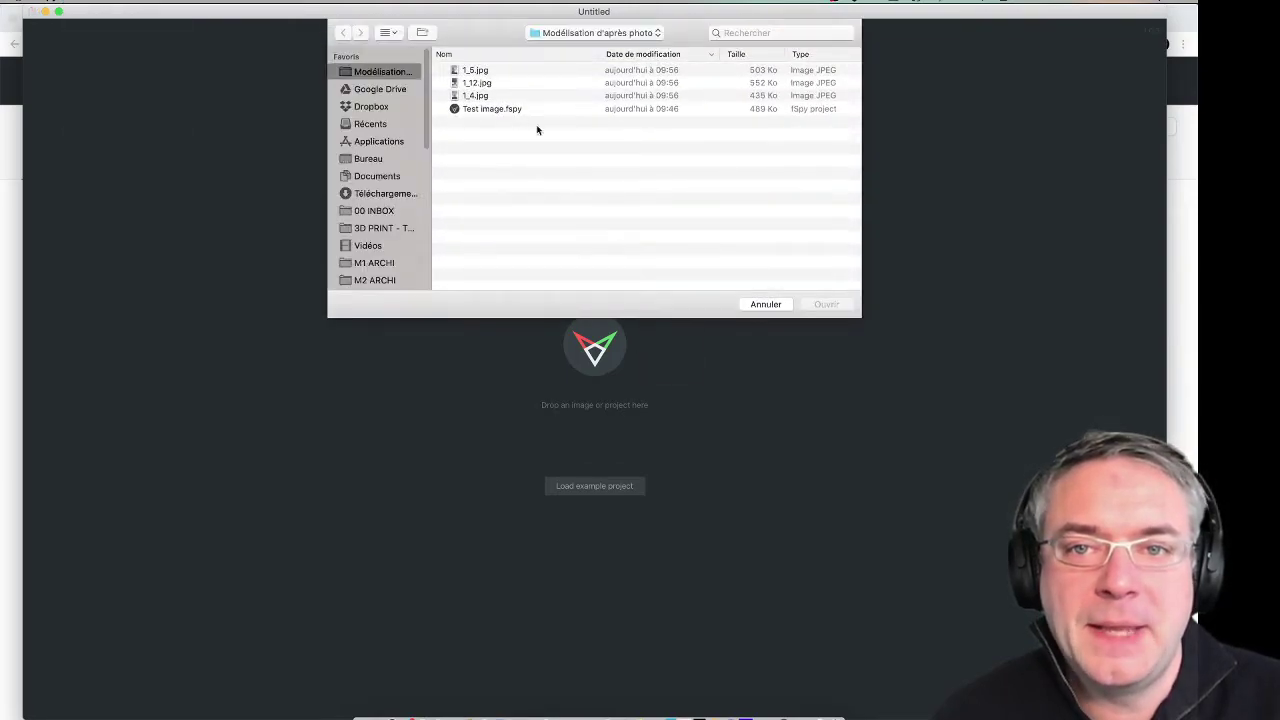
pyautogui.click(640, 36)
pyautogui.click(612, 48)
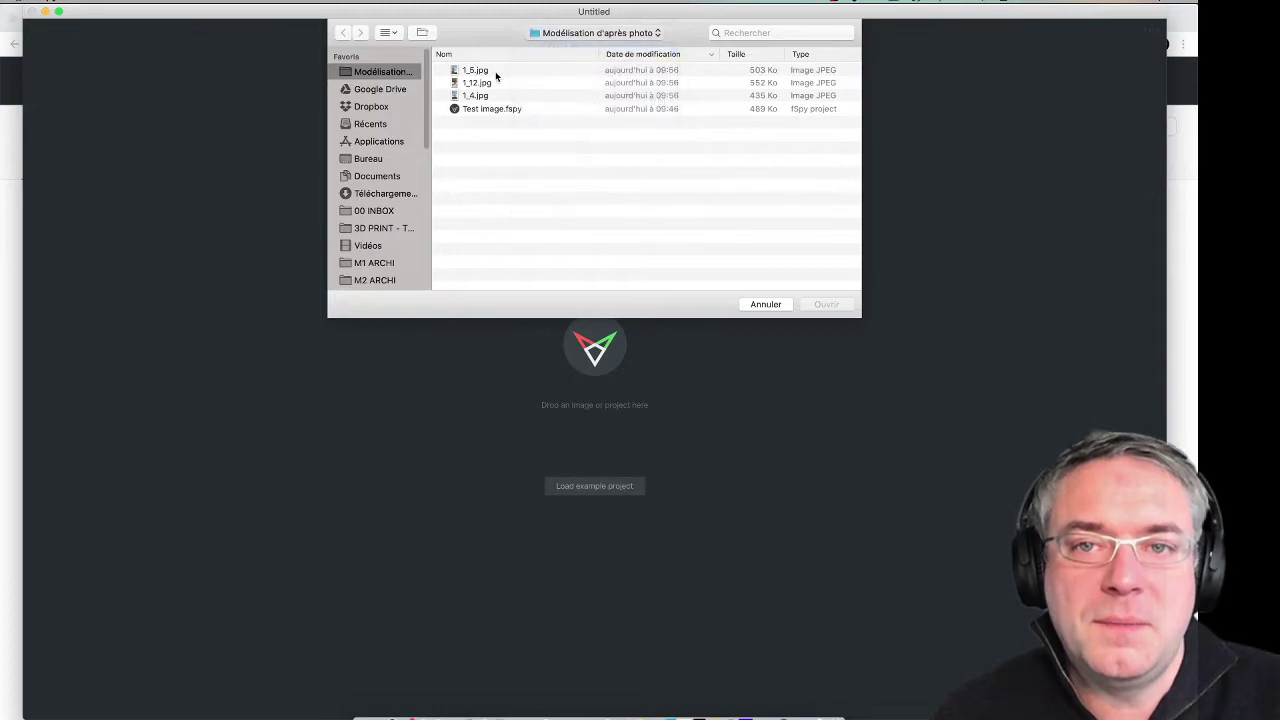
pyautogui.doubleClick(474, 84)
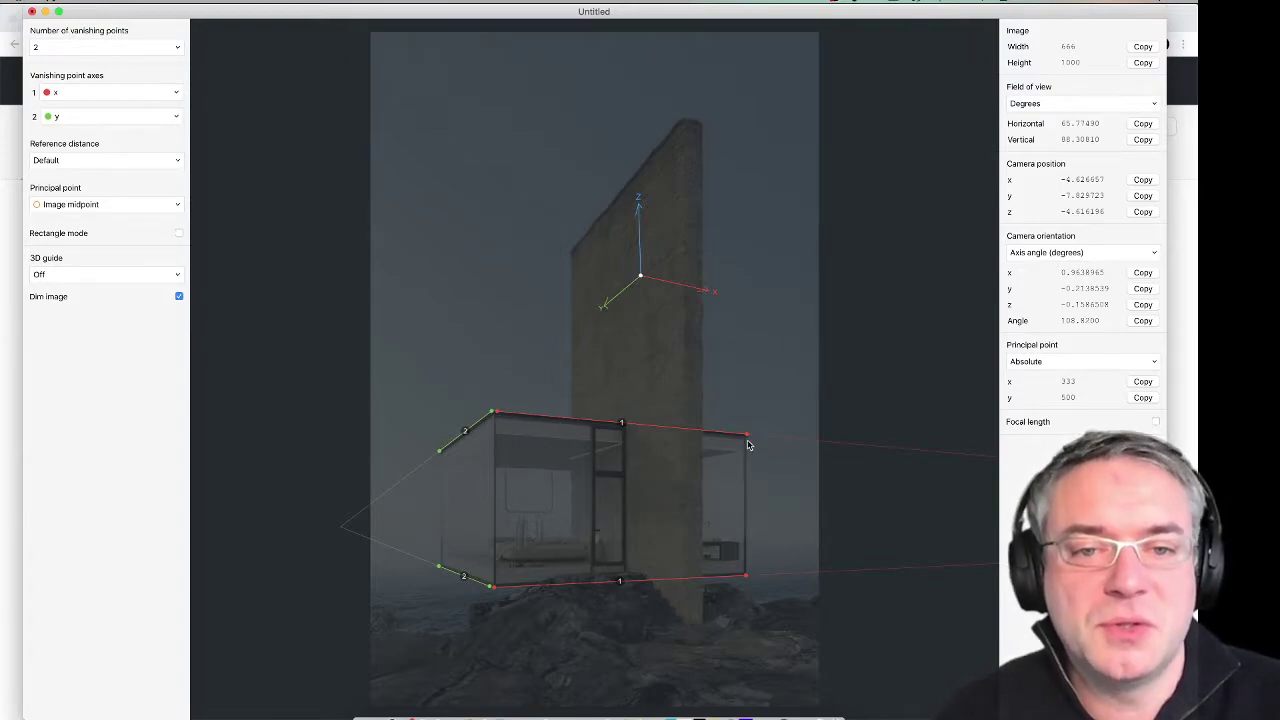
# Step: Drag the red and green vanishing lines onto the wall top, cabin side and rock base edges
pyautogui.moveTo(748, 437); pyautogui.dragTo(765, 218)
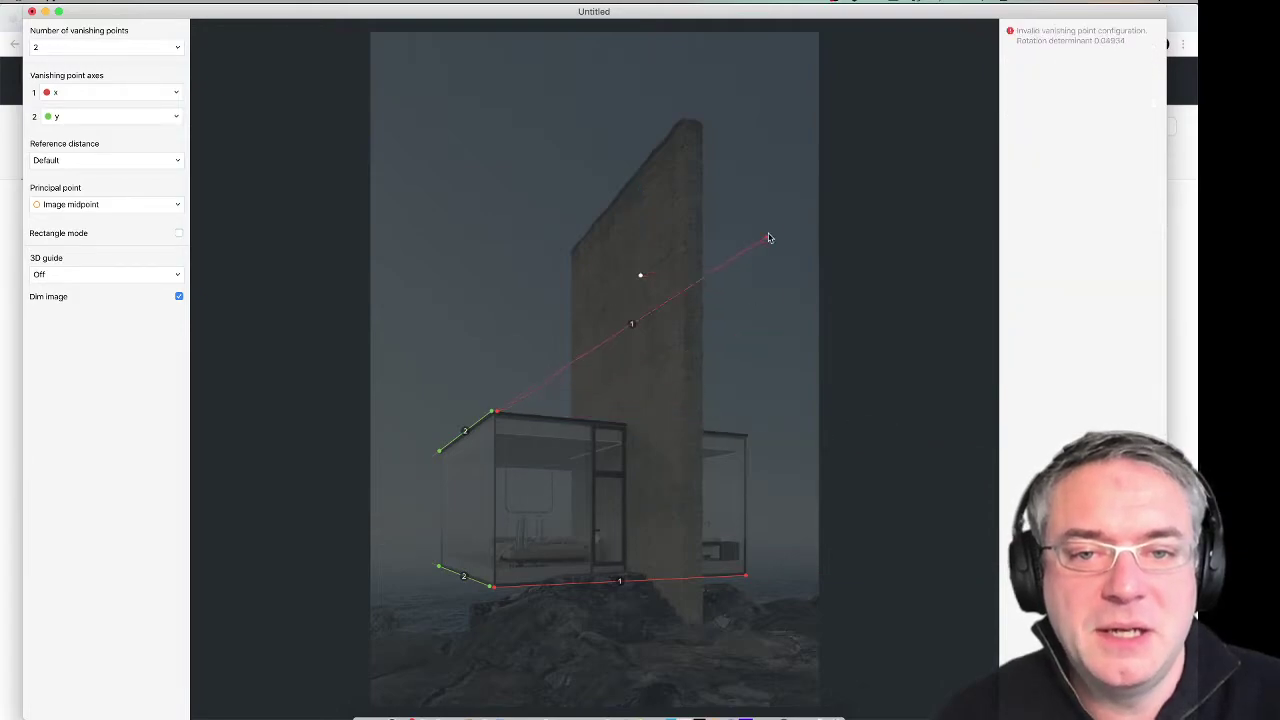
pyautogui.moveTo(494, 413); pyautogui.dragTo(499, 174)
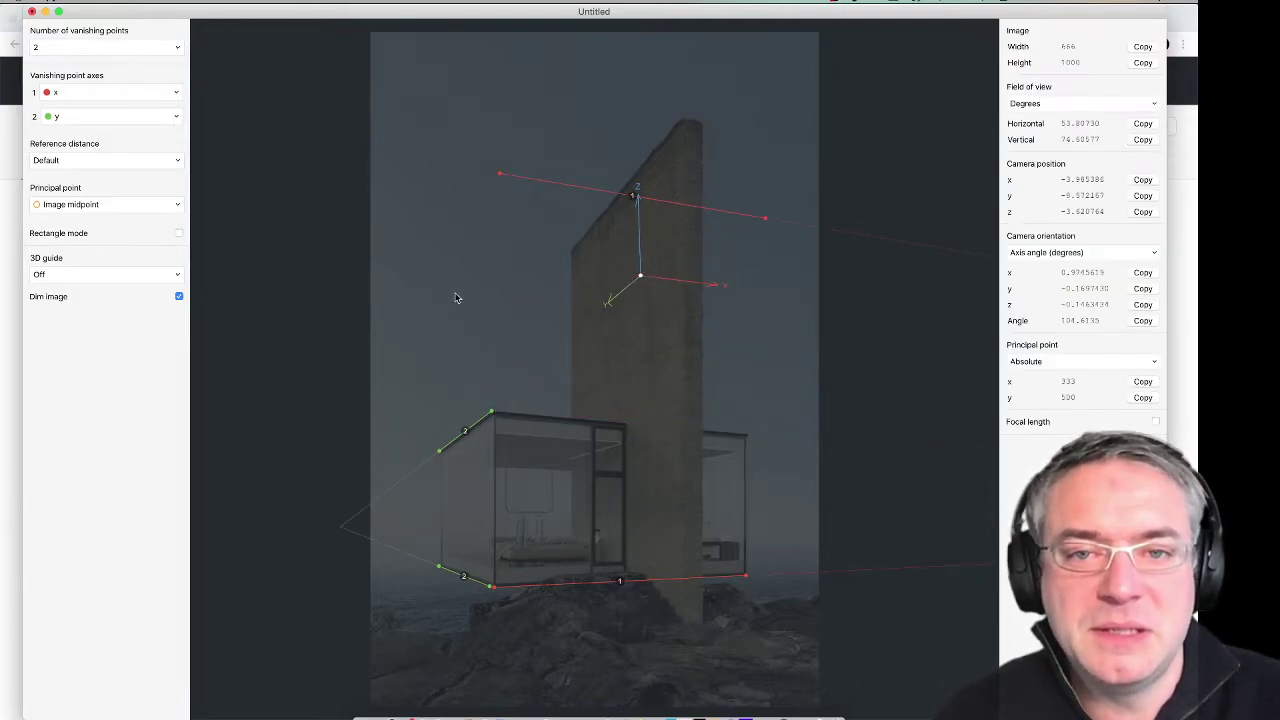
pyautogui.moveTo(491, 417); pyautogui.dragTo(444, 234)
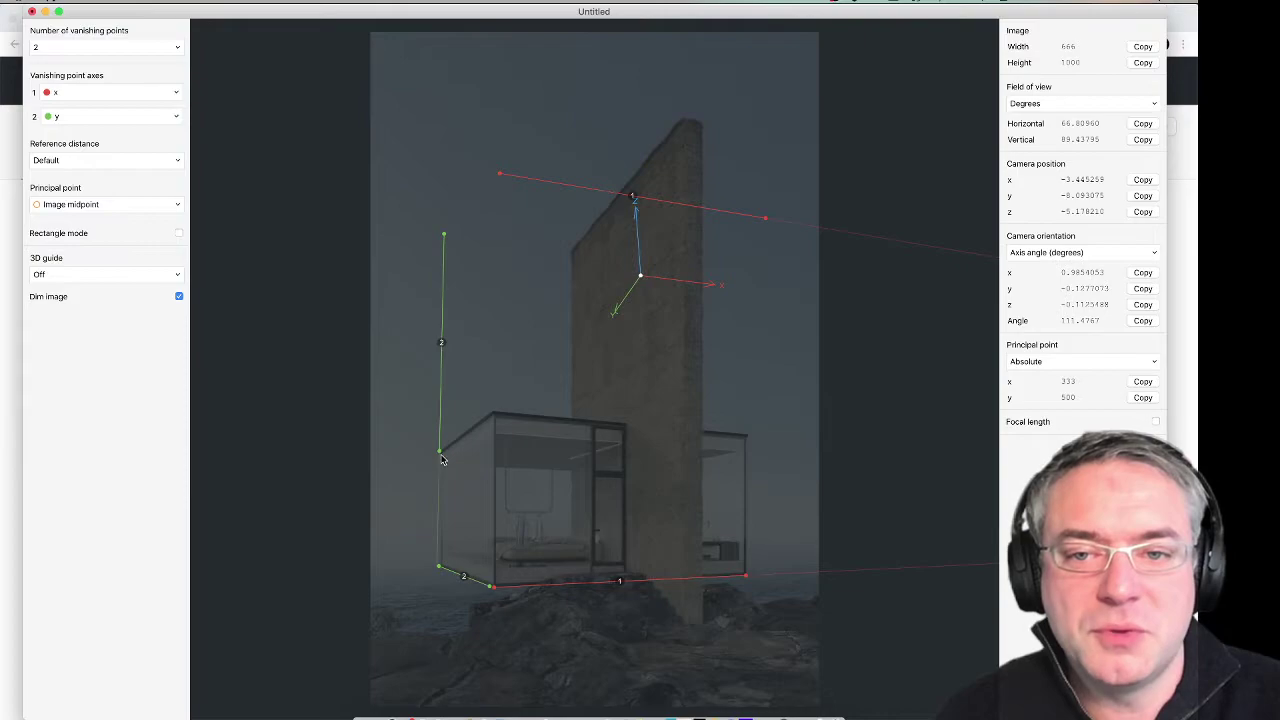
pyautogui.moveTo(440, 455); pyautogui.dragTo(370, 295)
pyautogui.moveTo(438, 570); pyautogui.dragTo(370, 596)
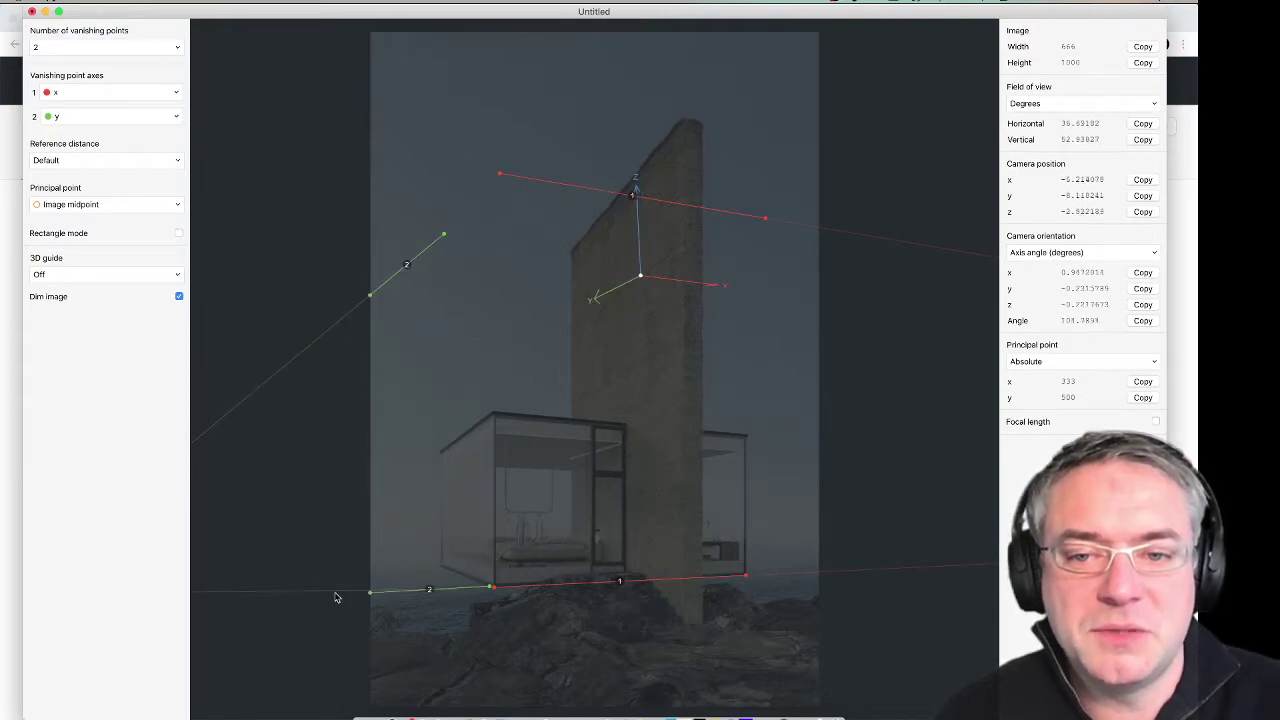
pyautogui.moveTo(490, 586)
pyautogui.mouseDown()
pyautogui.moveTo(453, 650)
pyautogui.moveTo(516, 692)
pyautogui.mouseUp()
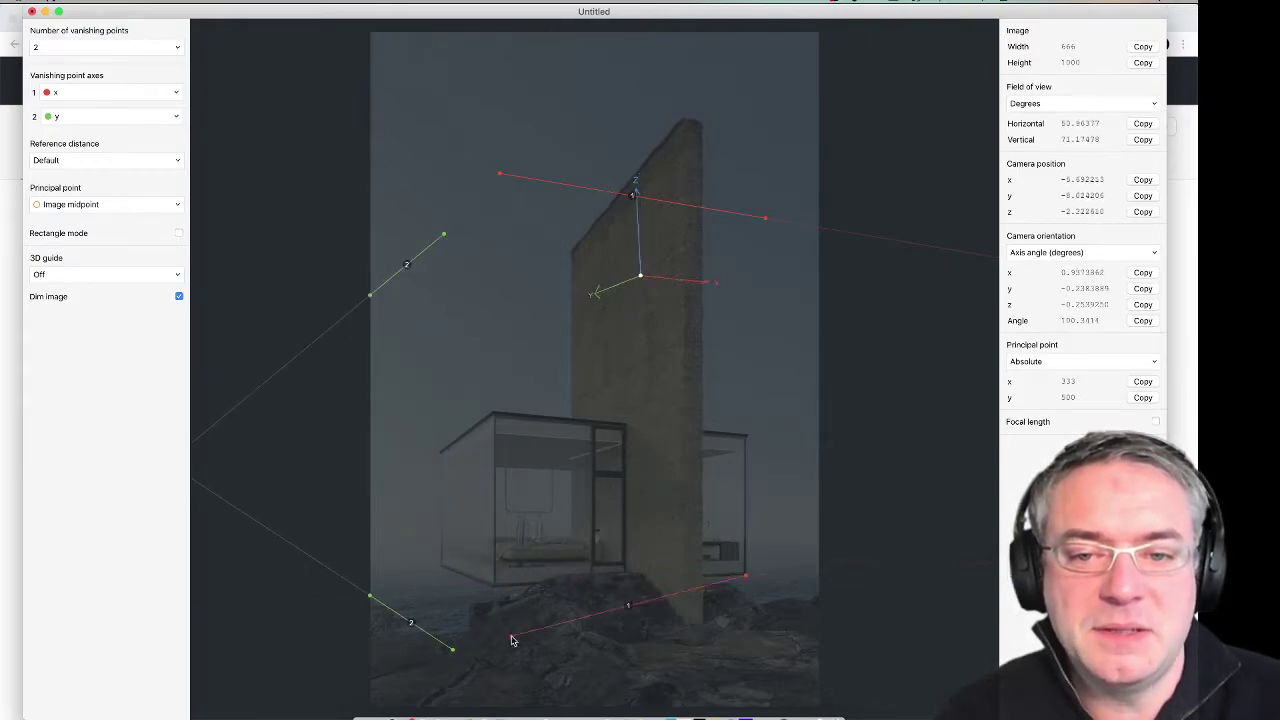
pyautogui.moveTo(750, 582)
pyautogui.mouseDown()
pyautogui.moveTo(775, 556)
pyautogui.moveTo(746, 577)
pyautogui.mouseUp()
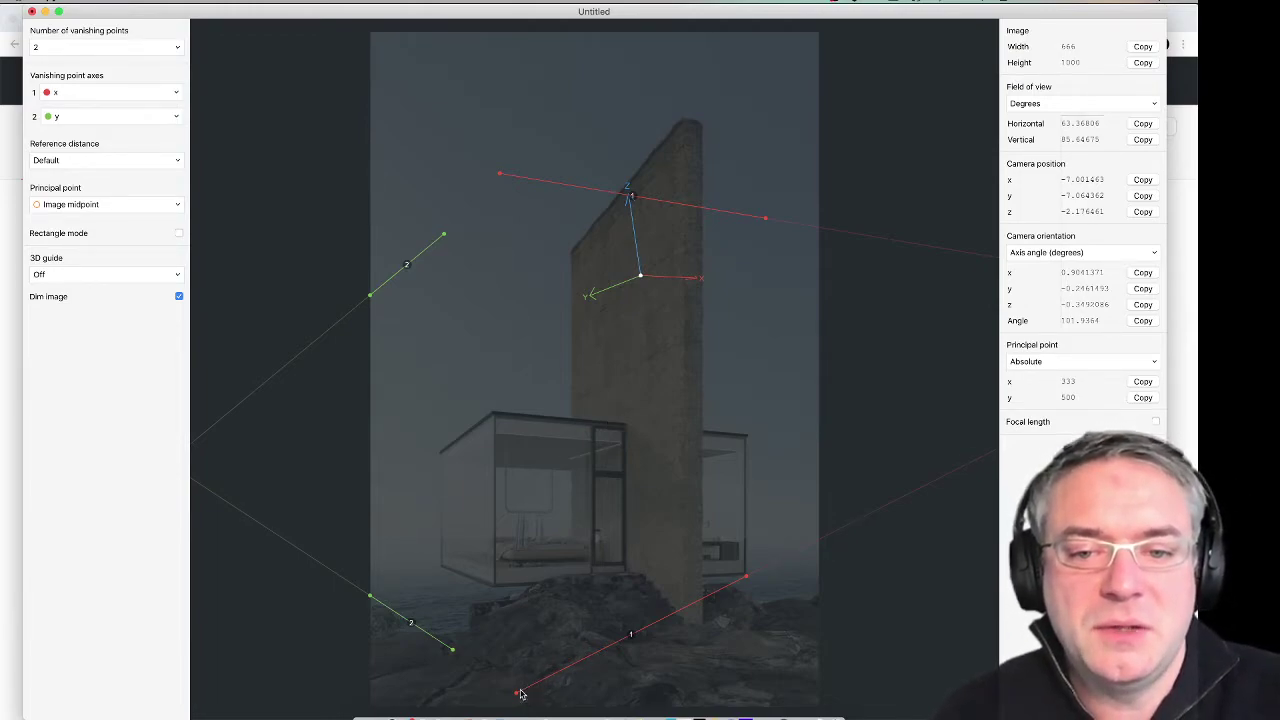
pyautogui.moveTo(517, 694)
pyautogui.mouseDown()
pyautogui.moveTo(502, 592)
pyautogui.moveTo(543, 594)
pyautogui.moveTo(518, 598)
pyautogui.mouseUp()
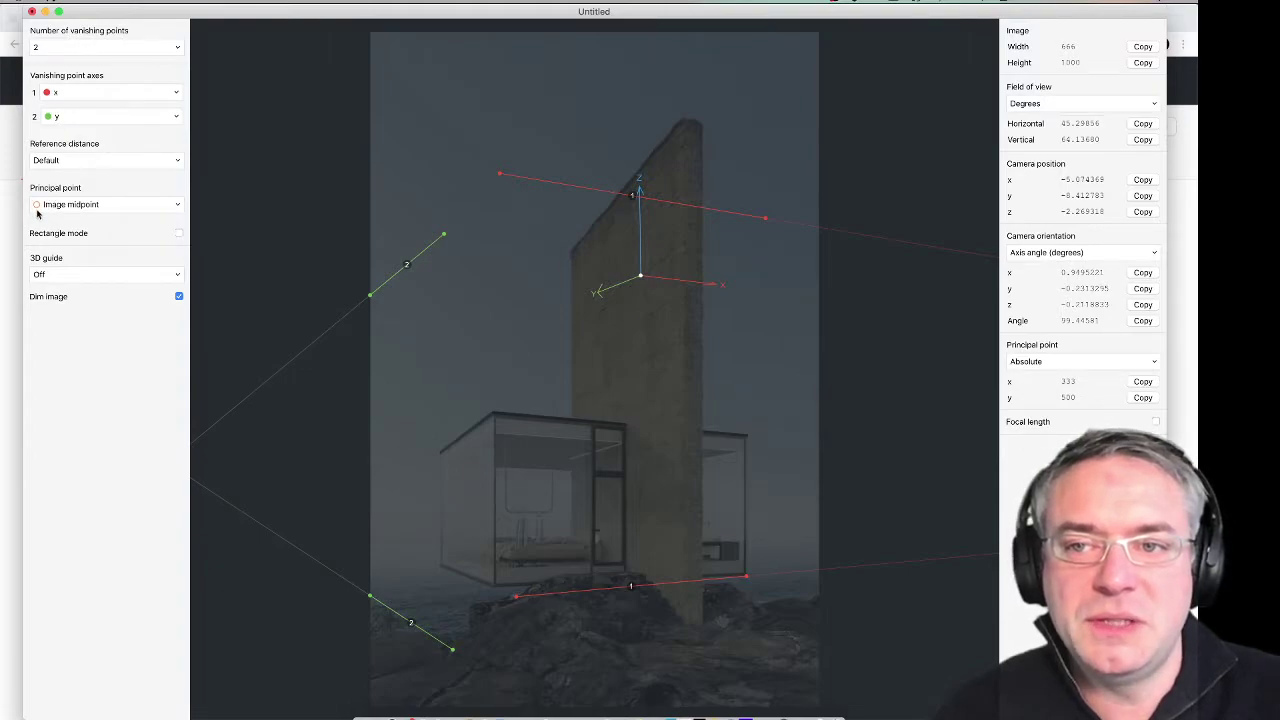
# Step: Set the Principal point option to From 3rd vanishing point, after briefly trying Manual
pyautogui.click(73, 208)
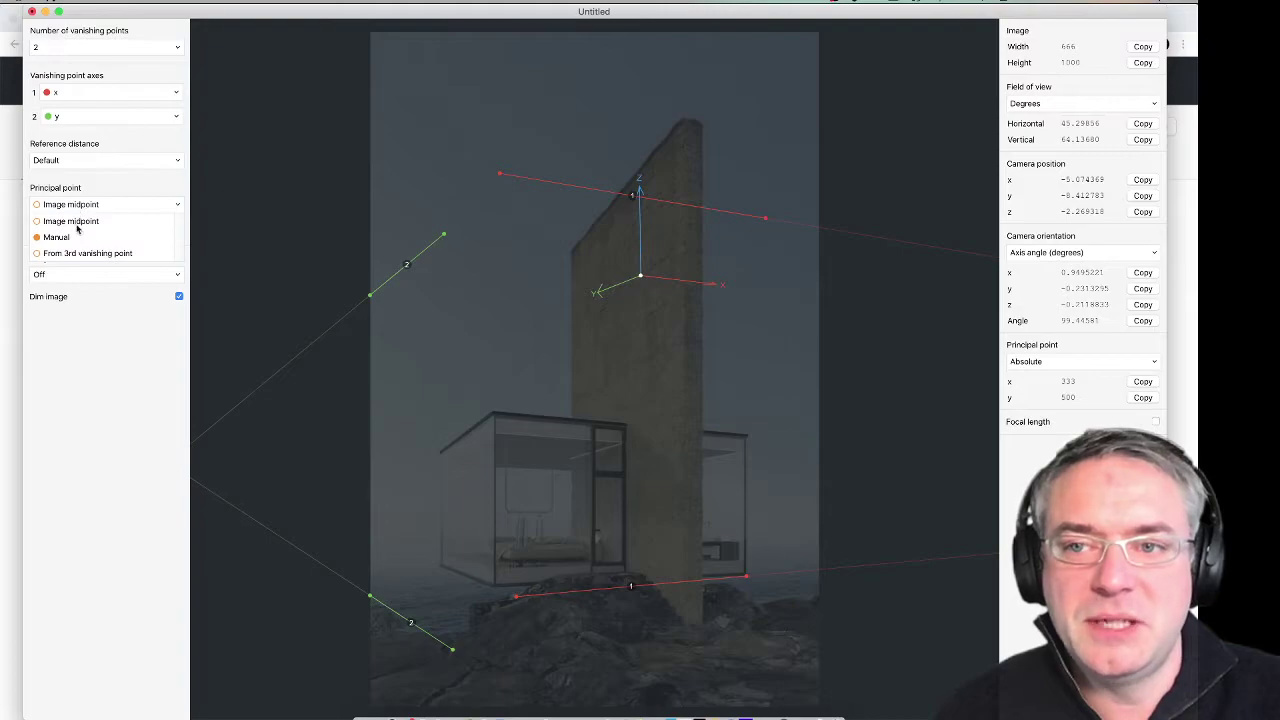
pyautogui.click(57, 238)
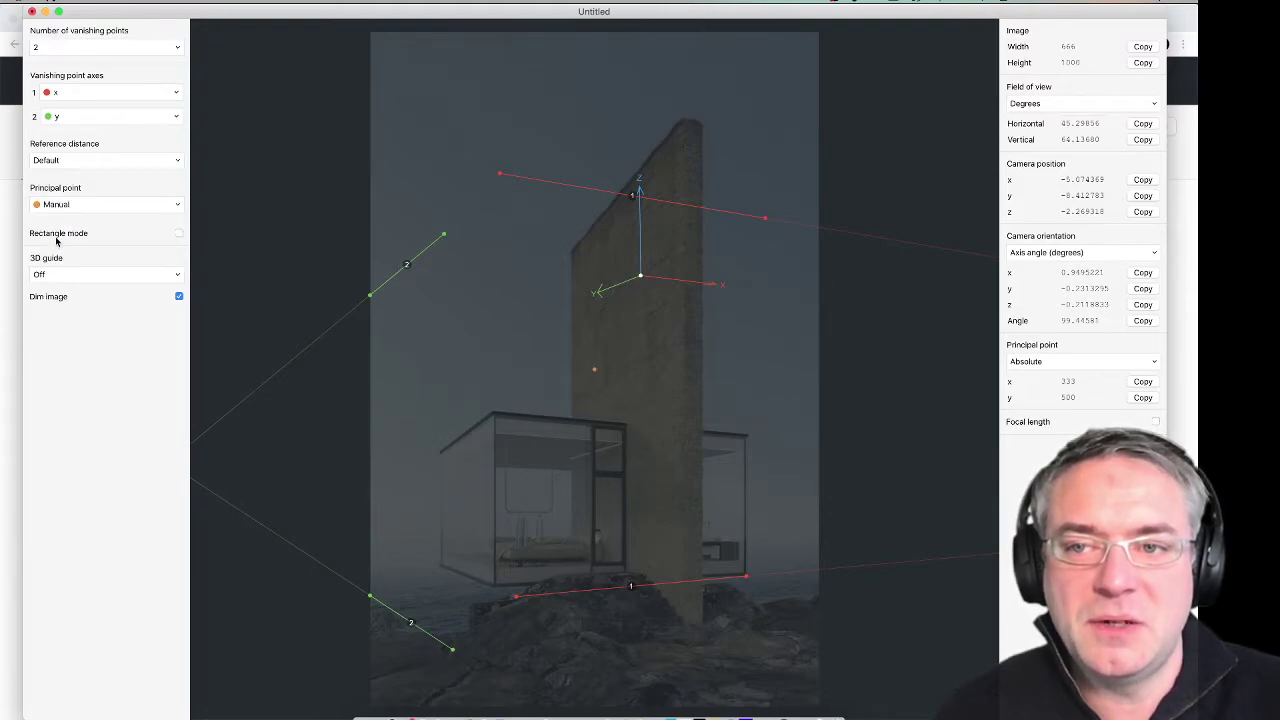
pyautogui.click(57, 206)
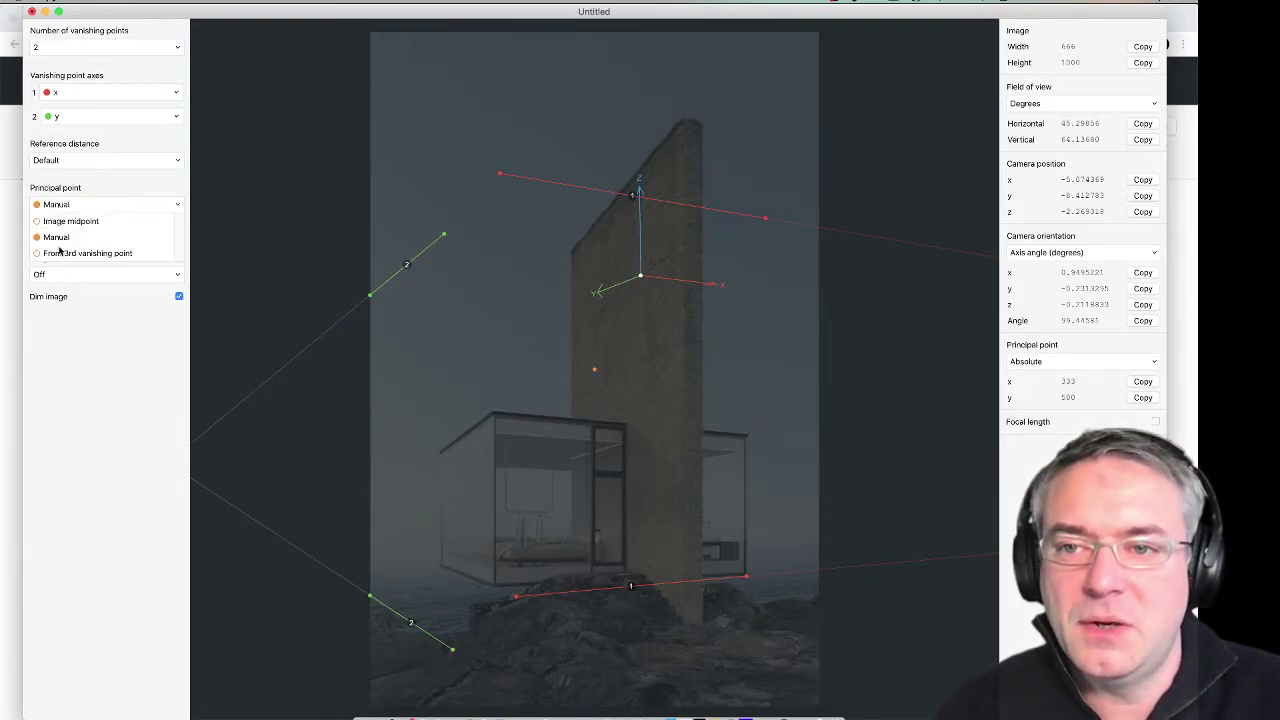
pyautogui.click(60, 254)
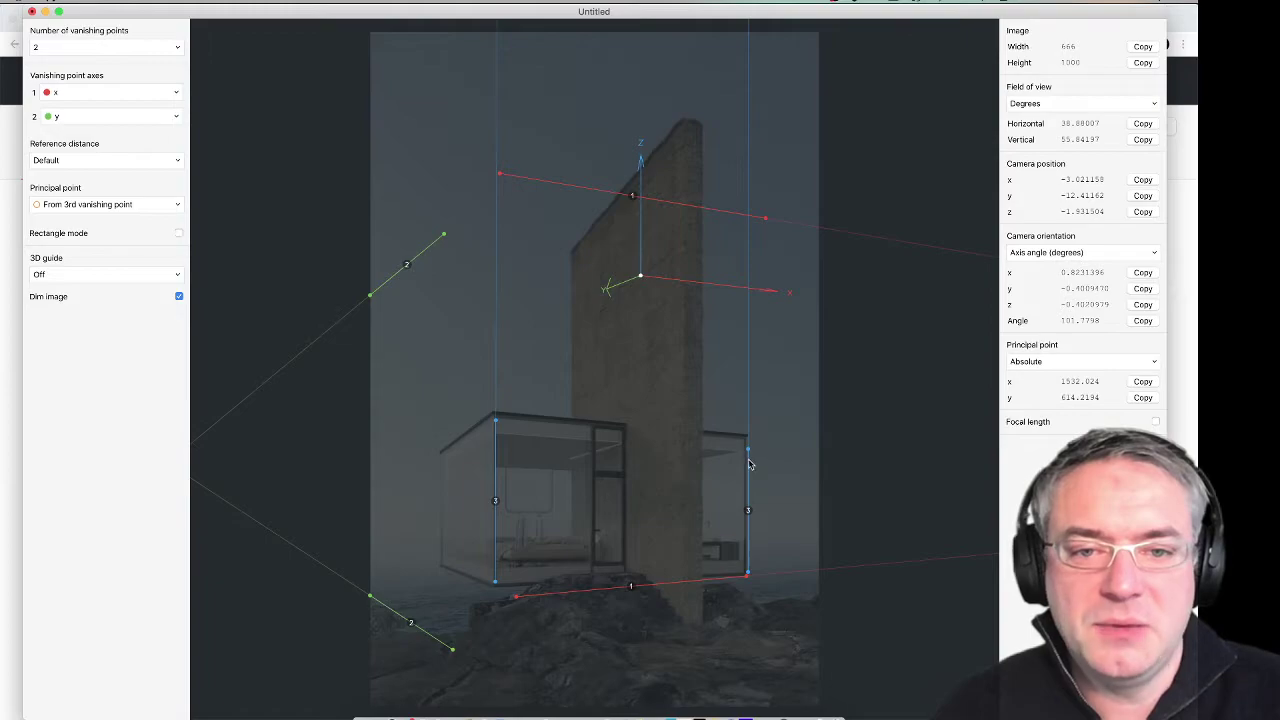
# Step: Put the blue lines on the cabin's vertical corners and the lower red line along its base
pyautogui.moveTo(749, 446); pyautogui.dragTo(784, 340)
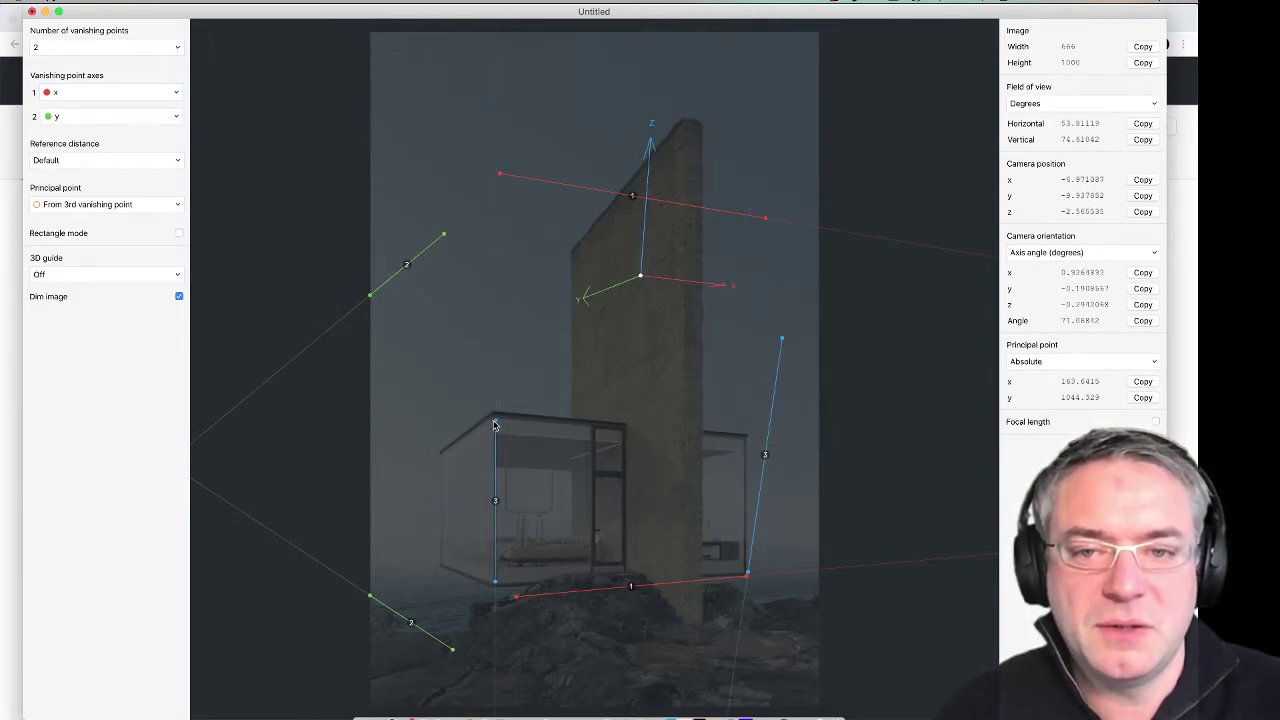
pyautogui.moveTo(494, 425); pyautogui.dragTo(486, 360)
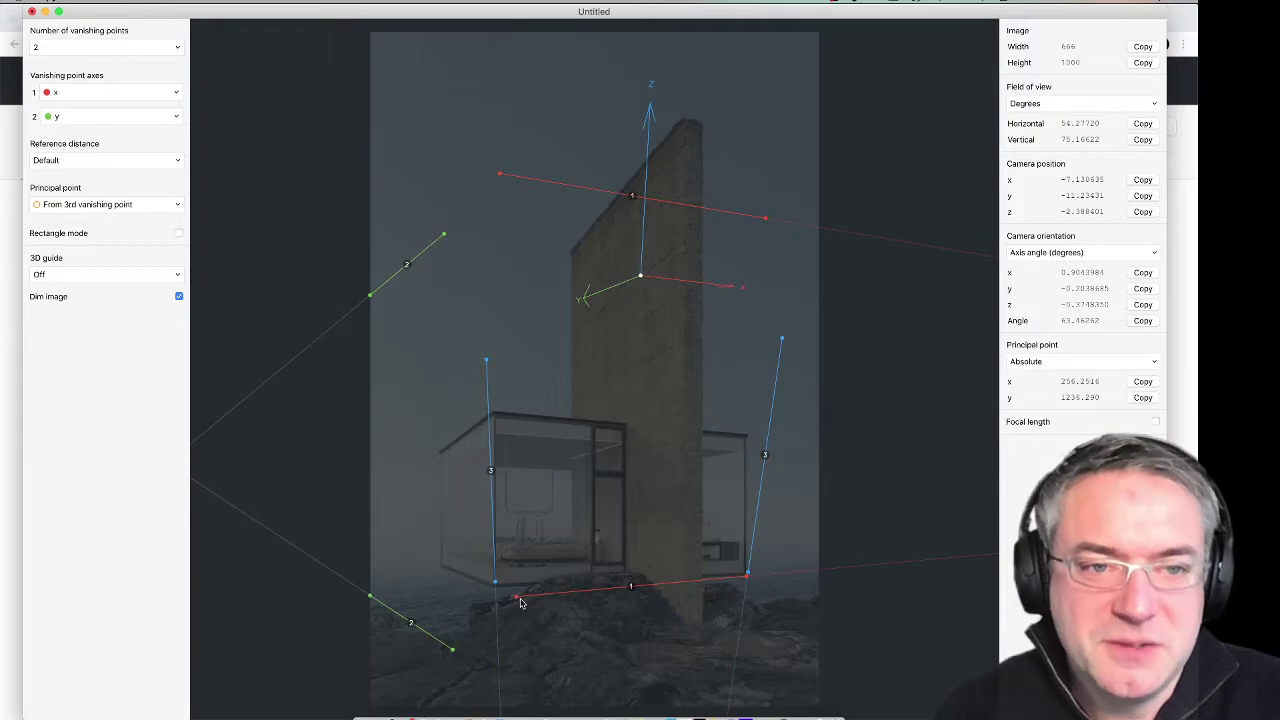
pyautogui.moveTo(519, 599)
pyautogui.mouseDown()
pyautogui.moveTo(520, 574)
pyautogui.moveTo(501, 595)
pyautogui.mouseUp()
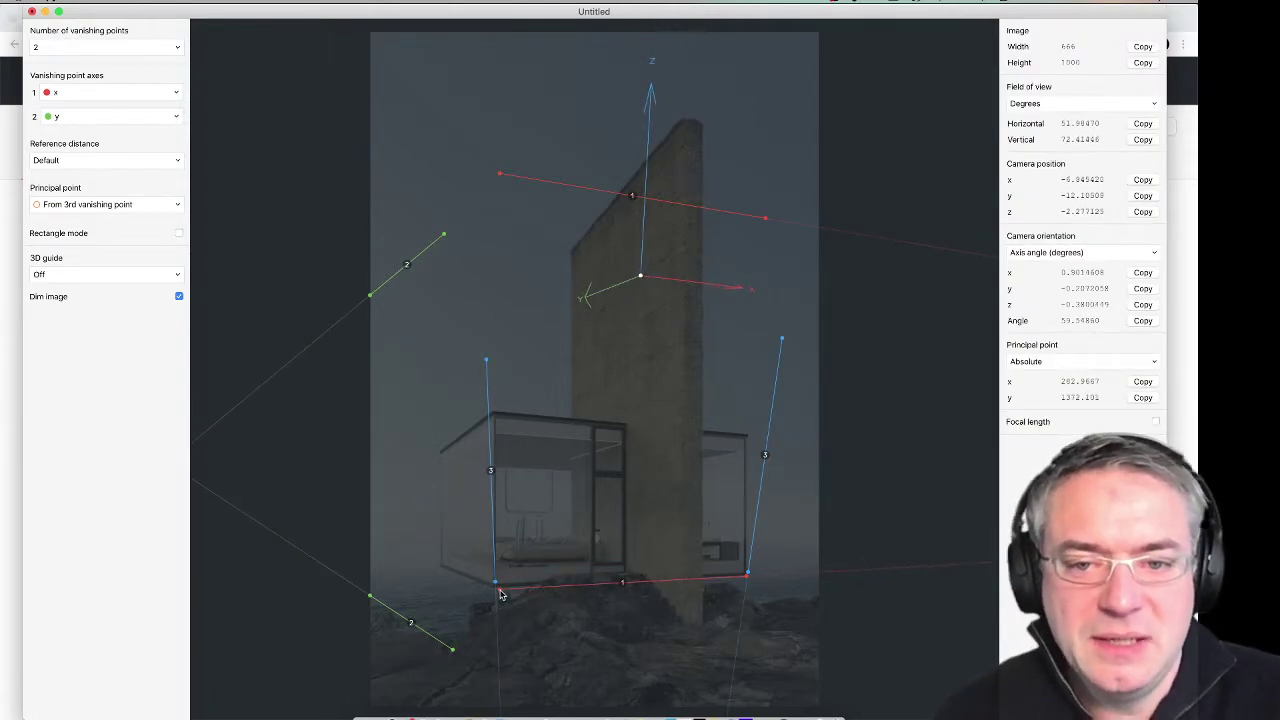
pyautogui.moveTo(501, 595)
pyautogui.mouseDown()
pyautogui.moveTo(503, 434)
pyautogui.moveTo(511, 530)
pyautogui.moveTo(494, 587)
pyautogui.mouseUp()
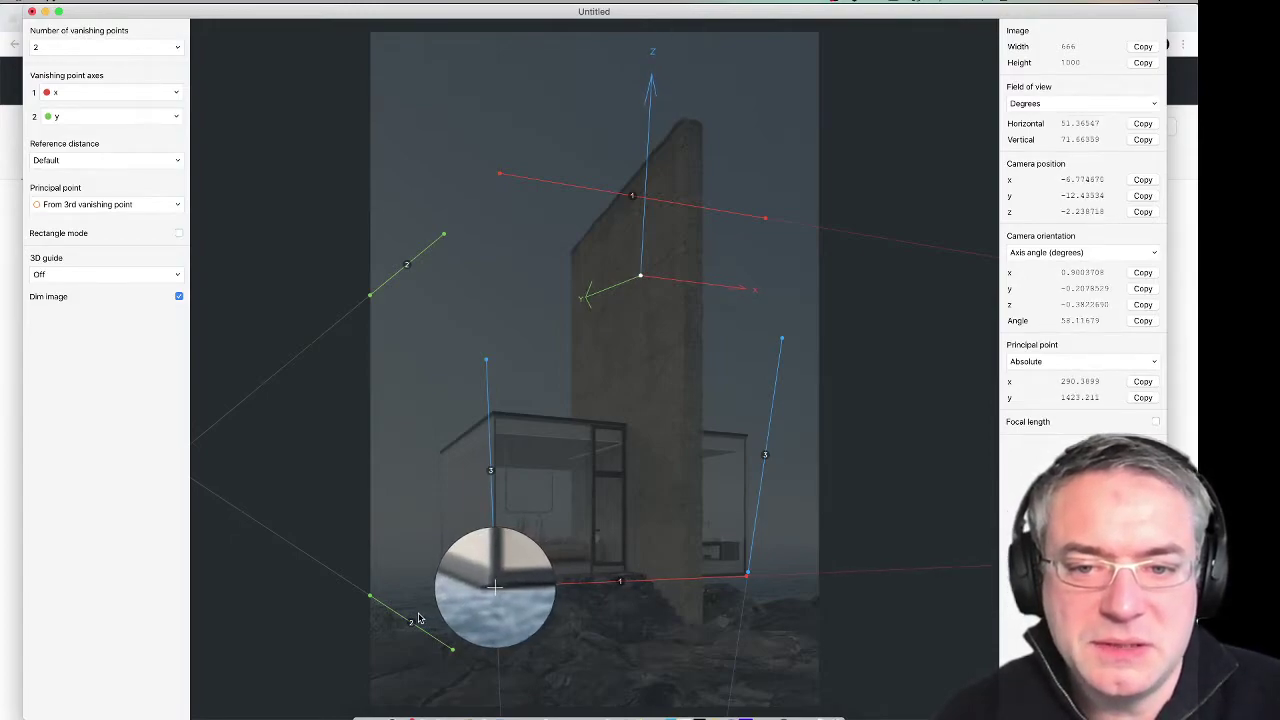
pyautogui.keyDown('shift'); pyautogui.moveTo(418, 619); pyautogui.dragTo(409, 619); pyautogui.keyUp('shift')
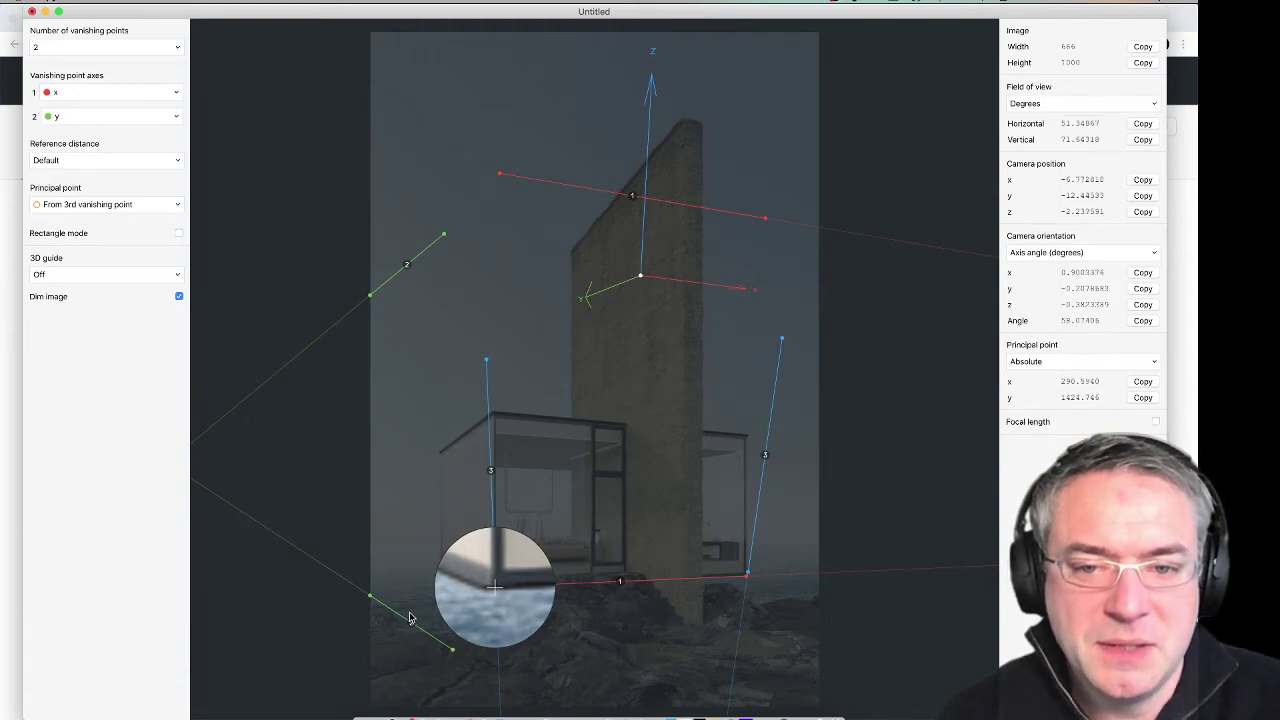
pyautogui.keyDown('shift'); pyautogui.moveTo(409, 619); pyautogui.dragTo(411, 618); pyautogui.keyUp('shift')
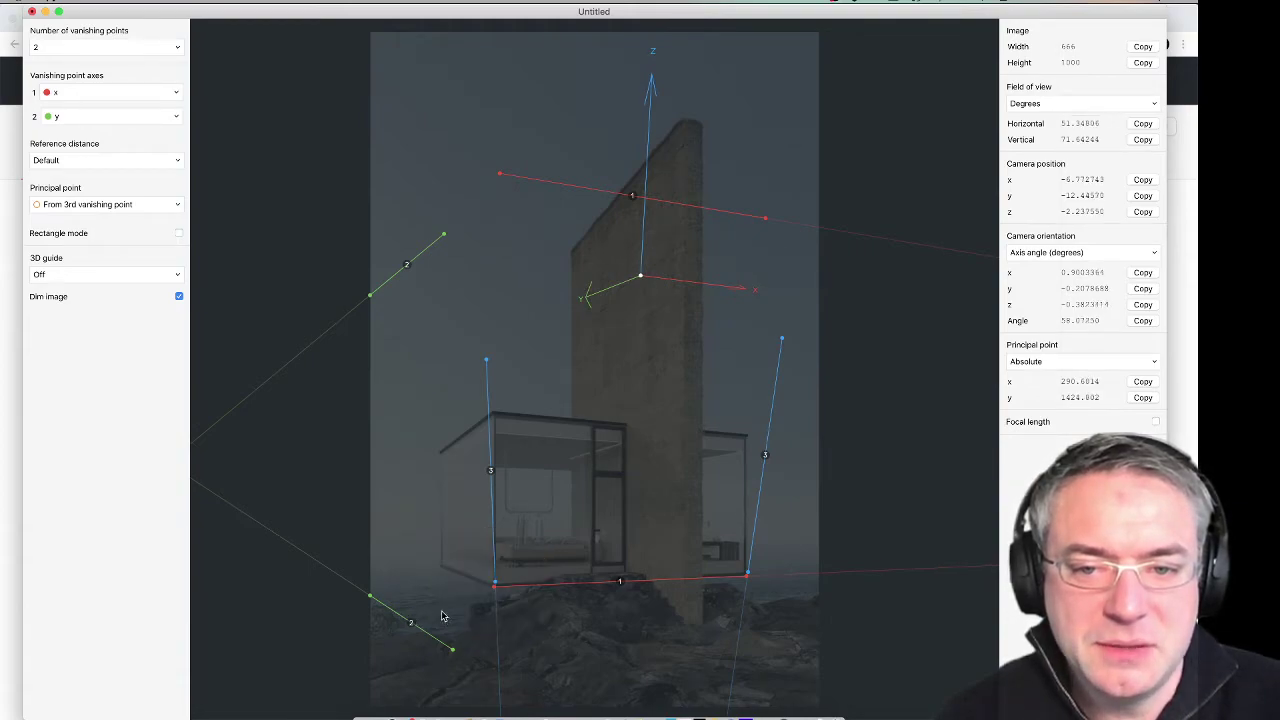
pyautogui.keyDown('shift'); pyautogui.moveTo(746, 580); pyautogui.dragTo(778, 567); pyautogui.keyUp('shift')
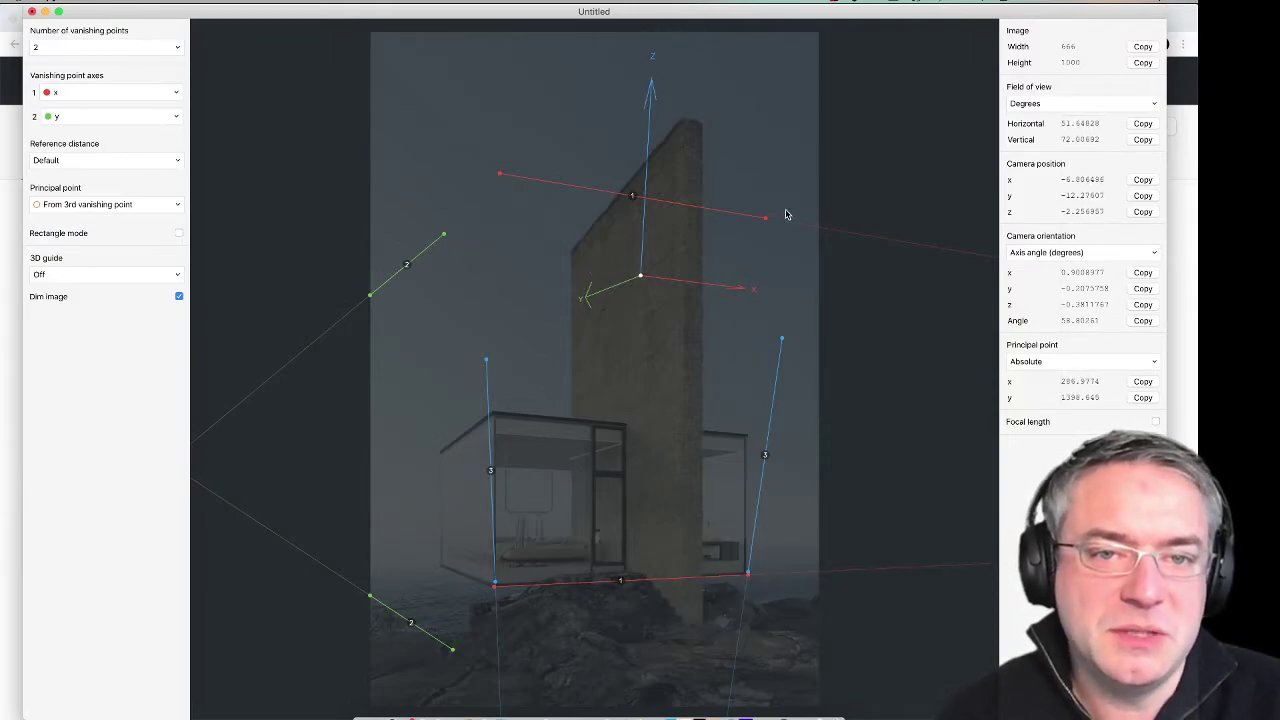
# Step: Move the upper red line to the roof edge and the green lines to the side roof and base edges
pyautogui.moveTo(765, 219)
pyautogui.mouseDown()
pyautogui.moveTo(752, 440)
pyautogui.moveTo(738, 436)
pyautogui.mouseUp()
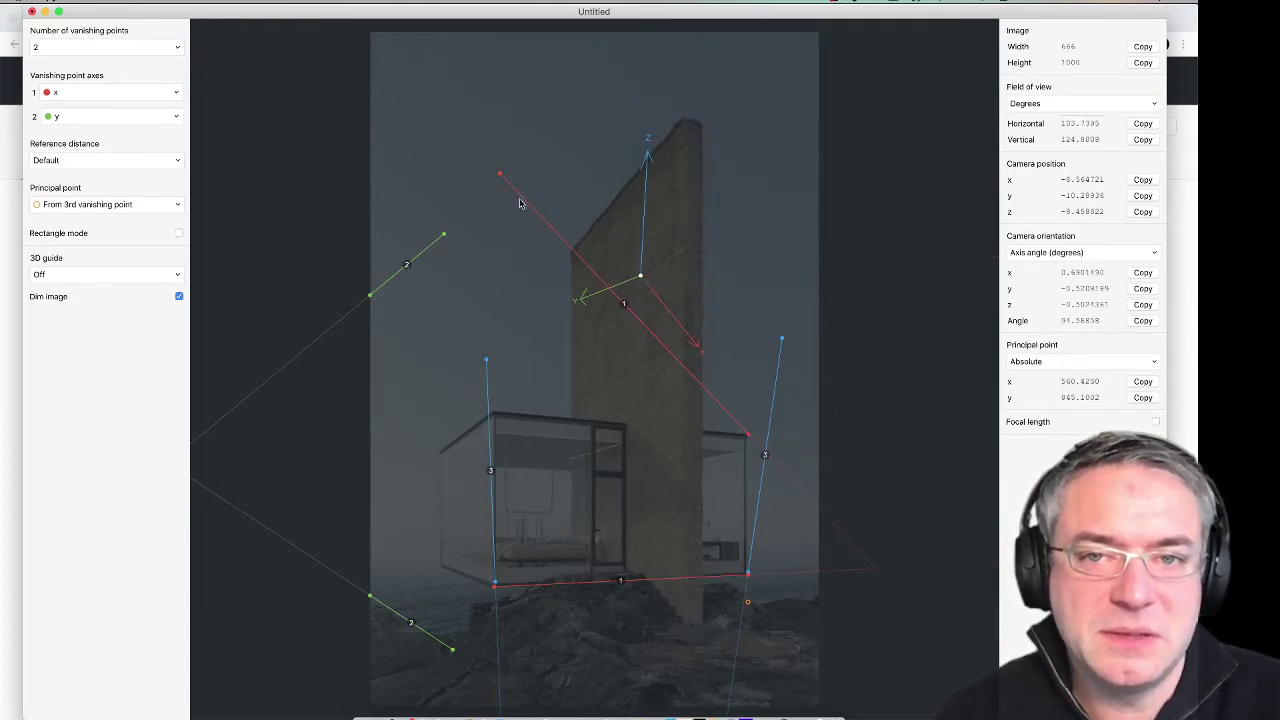
pyautogui.moveTo(500, 173)
pyautogui.mouseDown()
pyautogui.moveTo(495, 414)
pyautogui.moveTo(462, 398)
pyautogui.mouseUp()
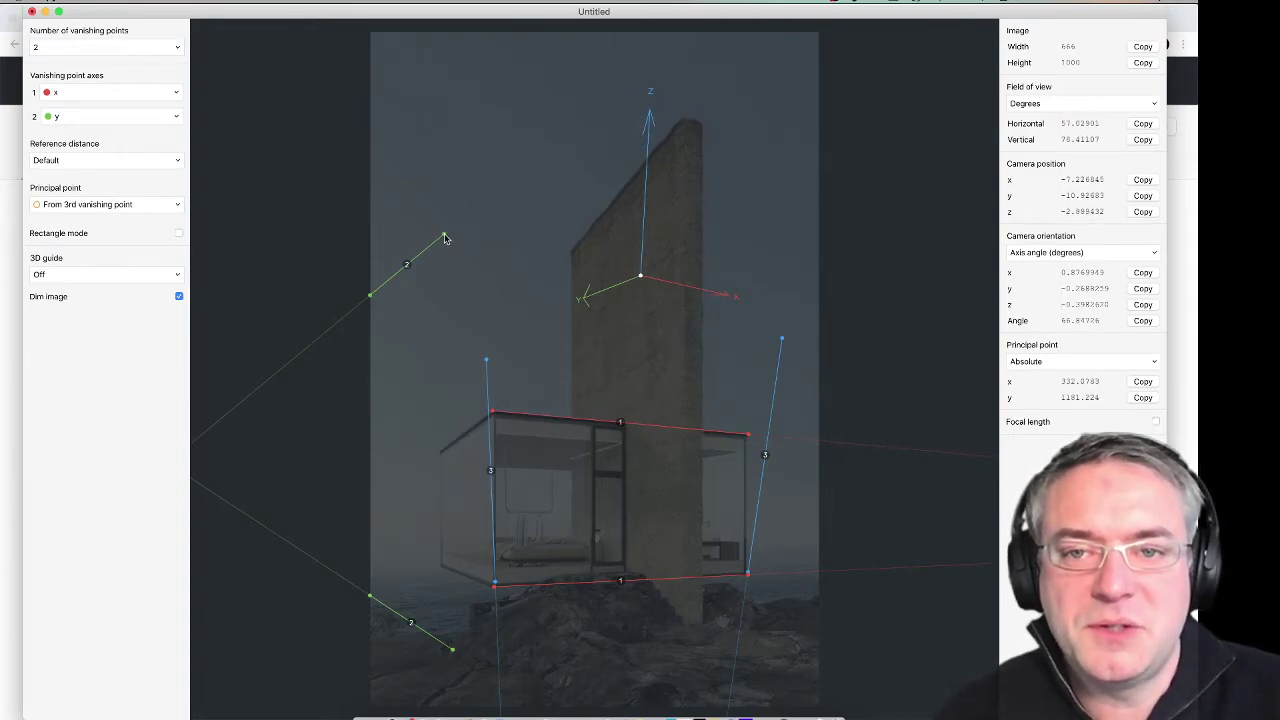
pyautogui.moveTo(446, 238); pyautogui.dragTo(513, 431)
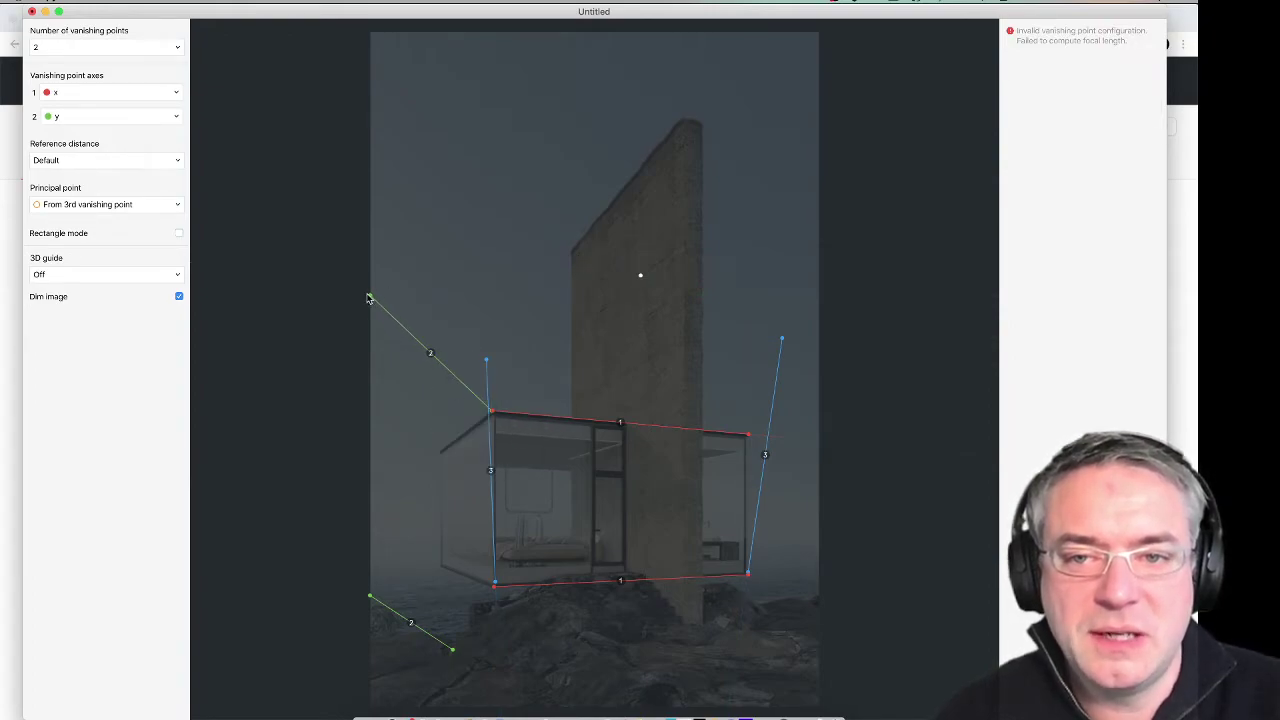
pyautogui.moveTo(368, 298)
pyautogui.mouseDown()
pyautogui.moveTo(451, 450)
pyautogui.moveTo(468, 435)
pyautogui.mouseUp()
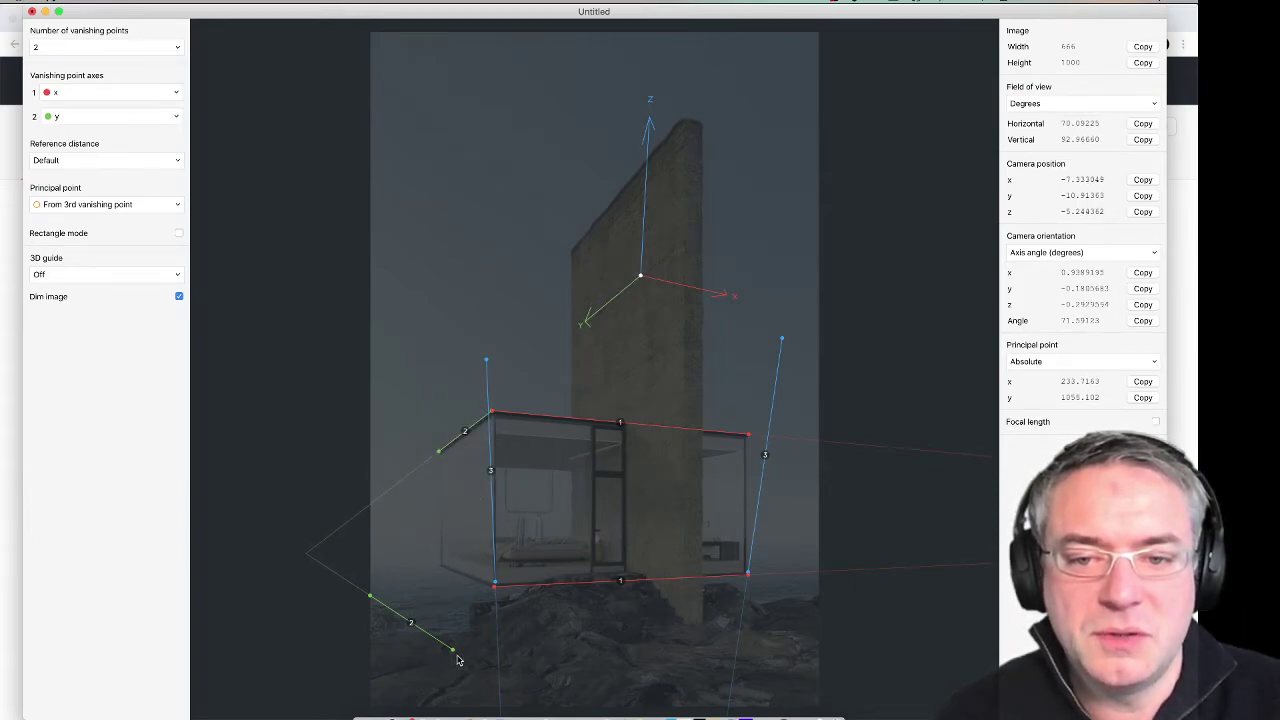
pyautogui.moveTo(458, 660); pyautogui.dragTo(484, 628)
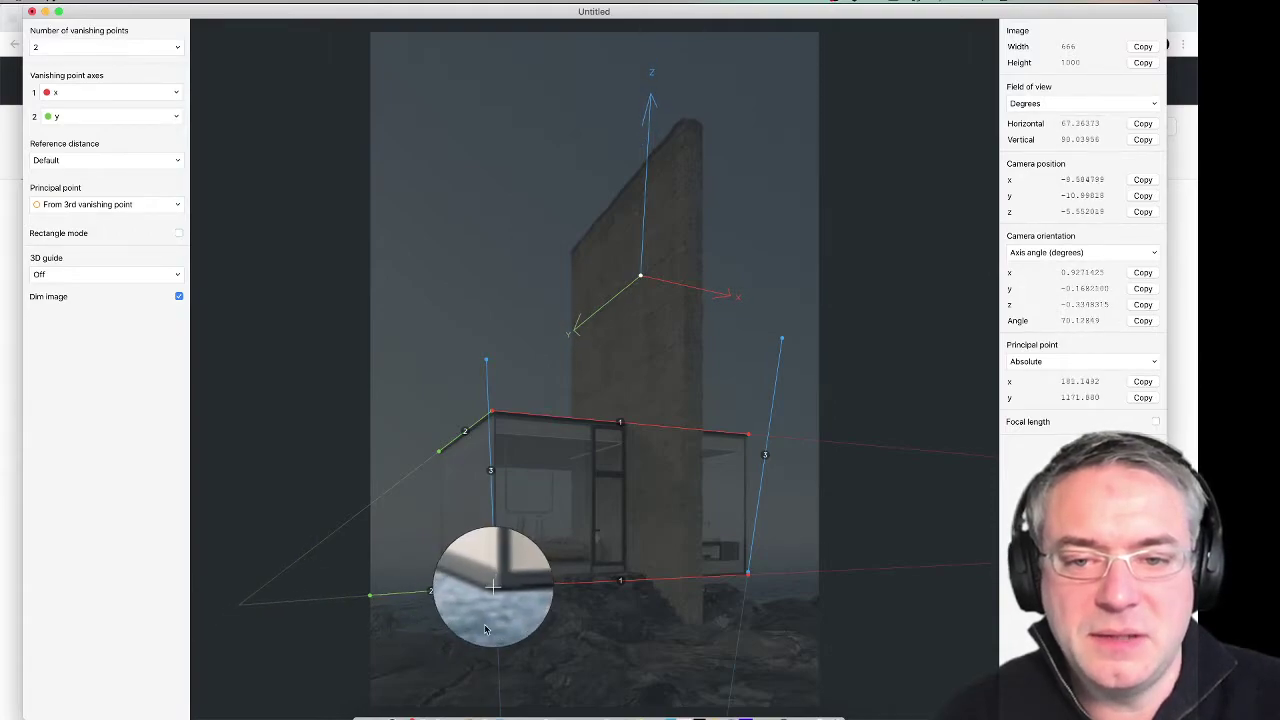
pyautogui.moveTo(484, 628); pyautogui.dragTo(484, 620)
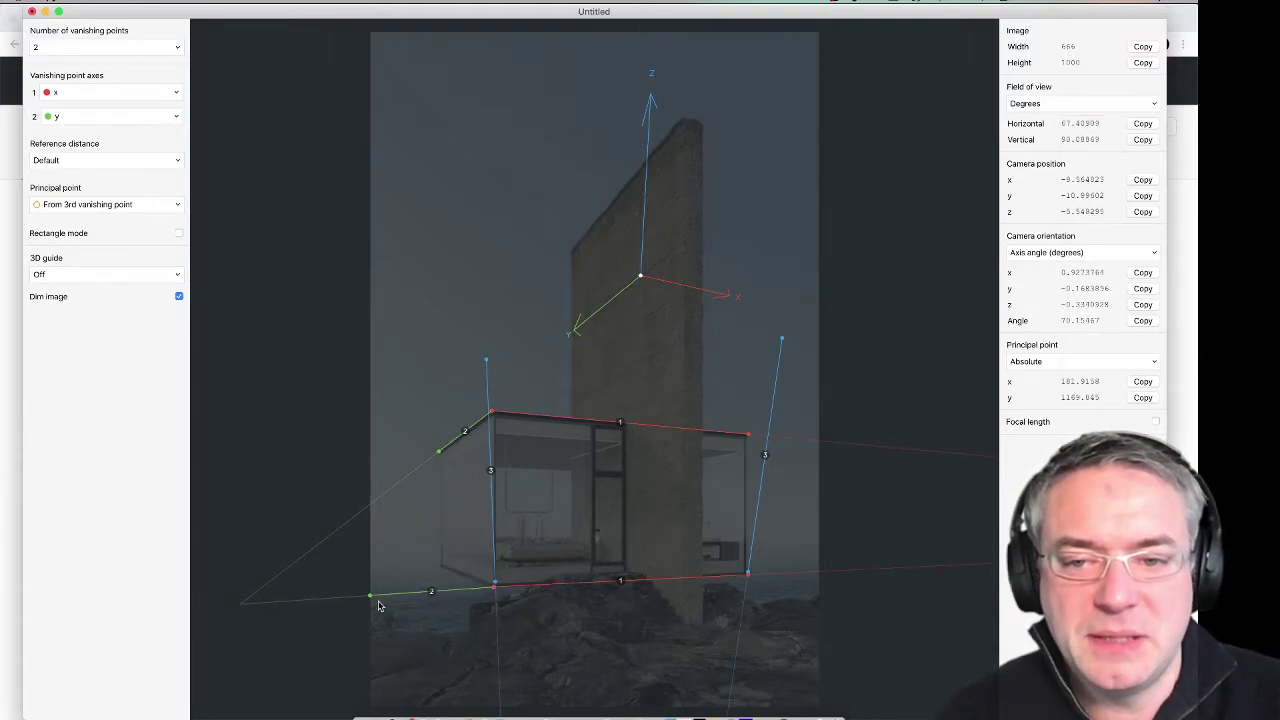
pyautogui.moveTo(370, 600)
pyautogui.mouseDown()
pyautogui.moveTo(447, 581)
pyautogui.moveTo(438, 567)
pyautogui.mouseUp()
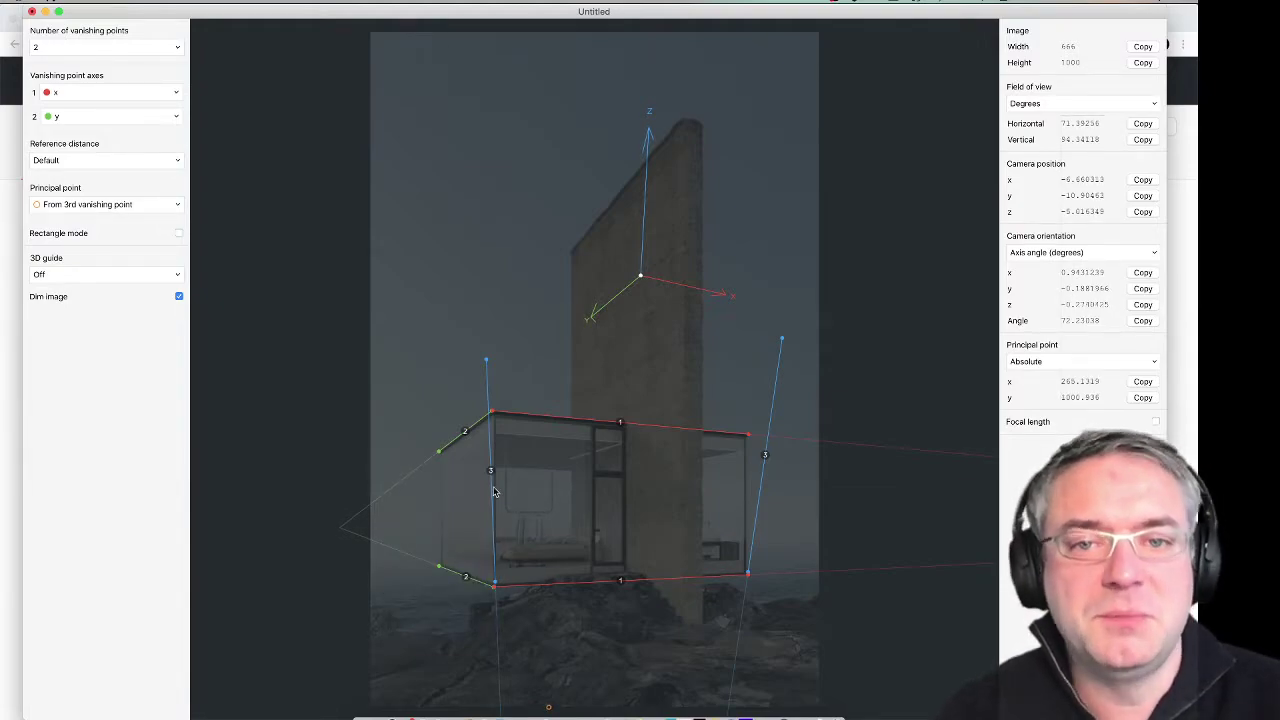
# Step: Refine the left blue line's ends at the roof and base corners, and the red lines' bottom-right corner
pyautogui.moveTo(487, 363); pyautogui.dragTo(490, 420)
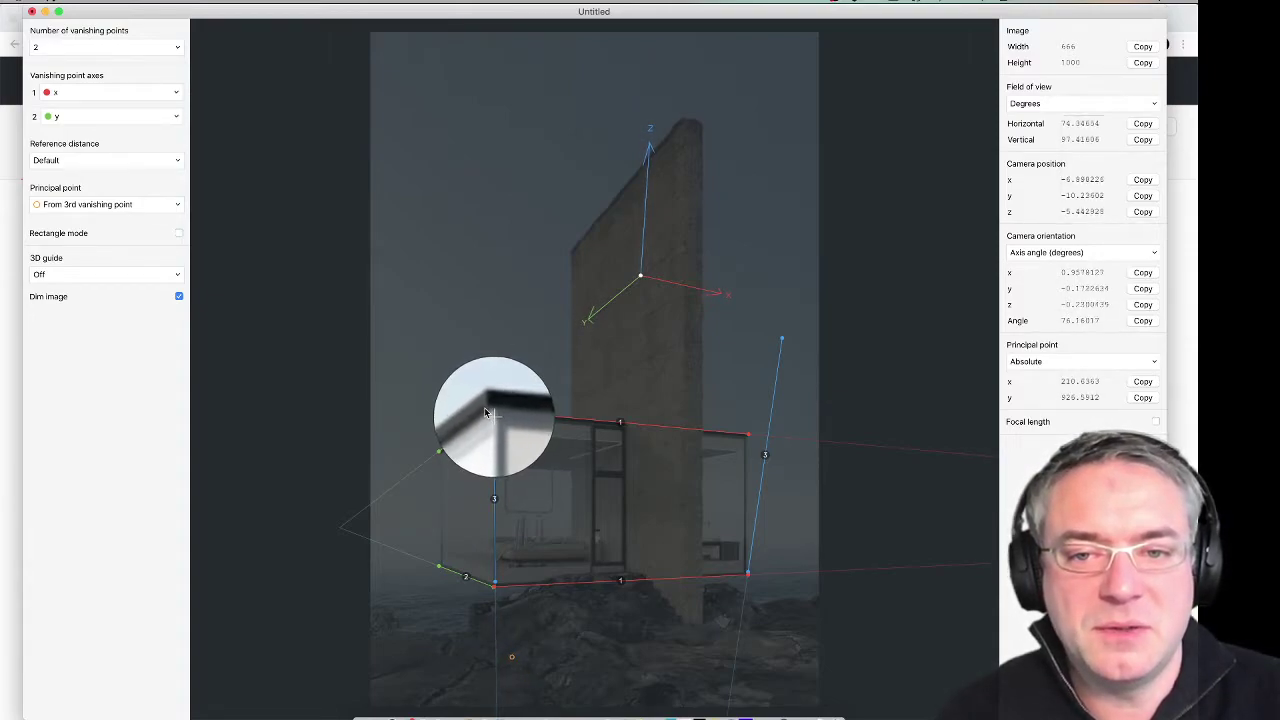
pyautogui.moveTo(490, 420); pyautogui.dragTo(509, 430)
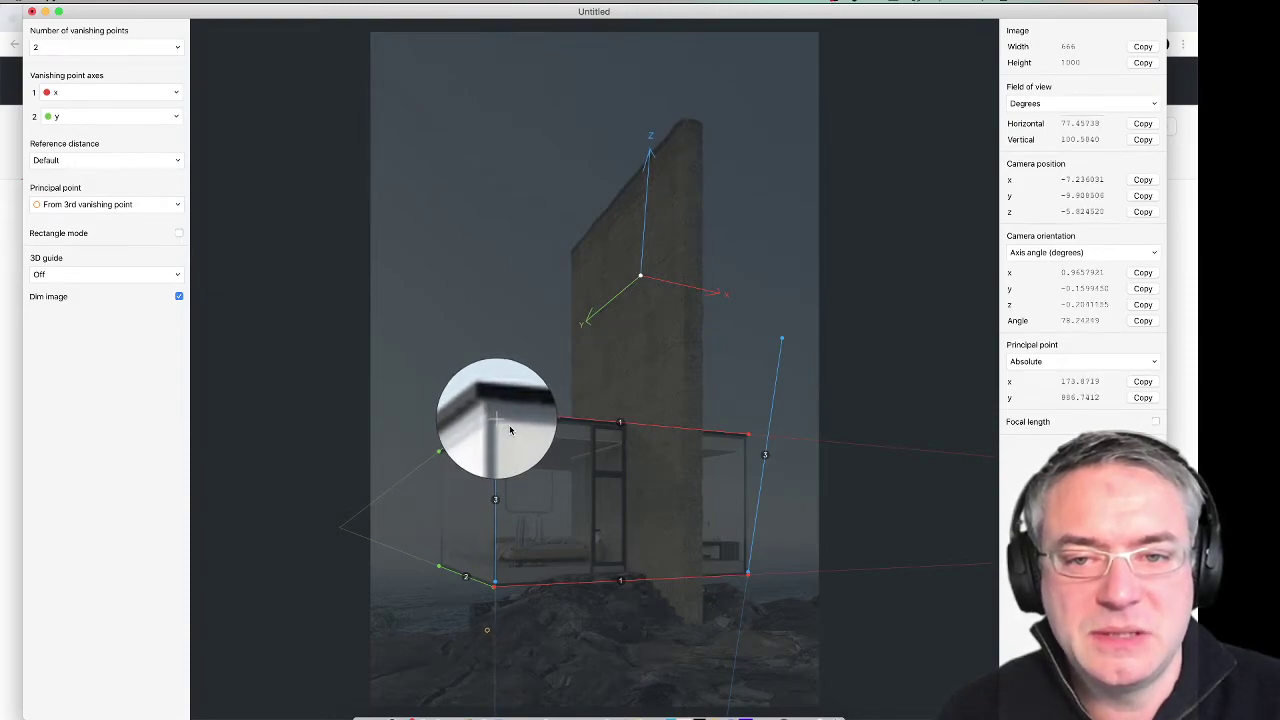
pyautogui.moveTo(509, 425); pyautogui.dragTo(509, 424)
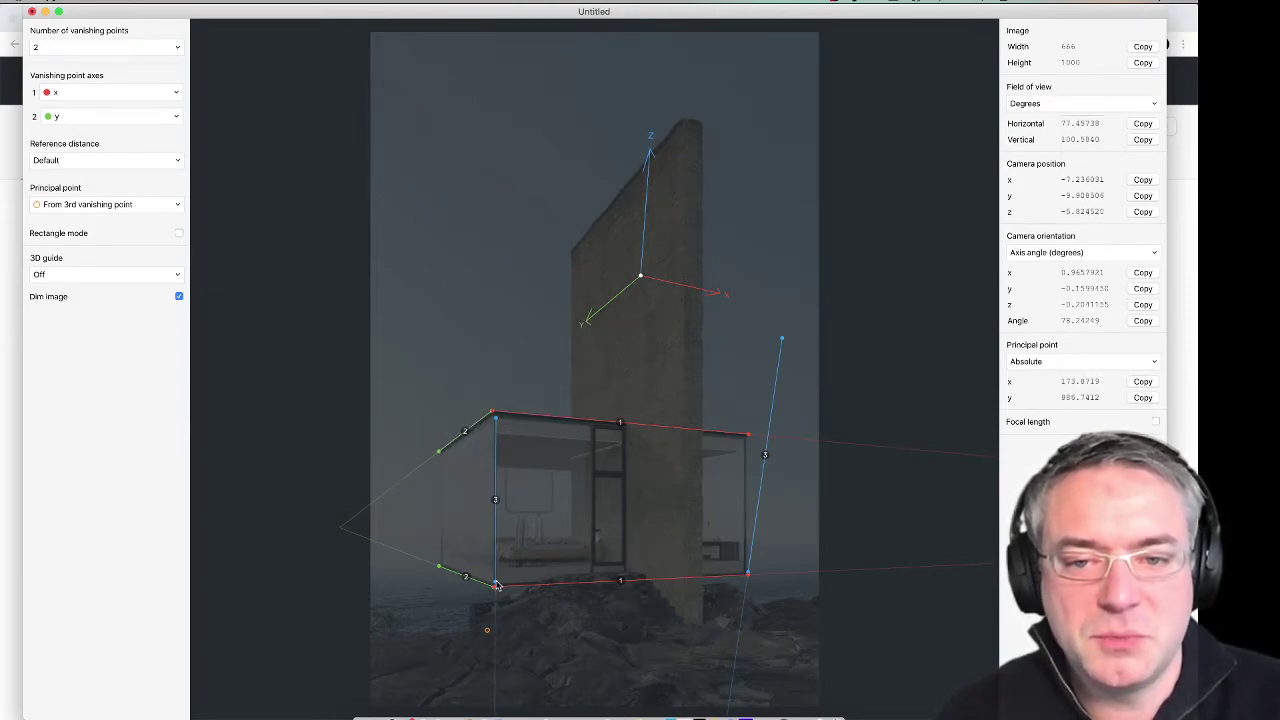
pyautogui.moveTo(496, 586); pyautogui.dragTo(493, 585)
pyautogui.keyDown('shift'); pyautogui.moveTo(404, 690); pyautogui.dragTo(442, 672); pyautogui.keyUp('shift')
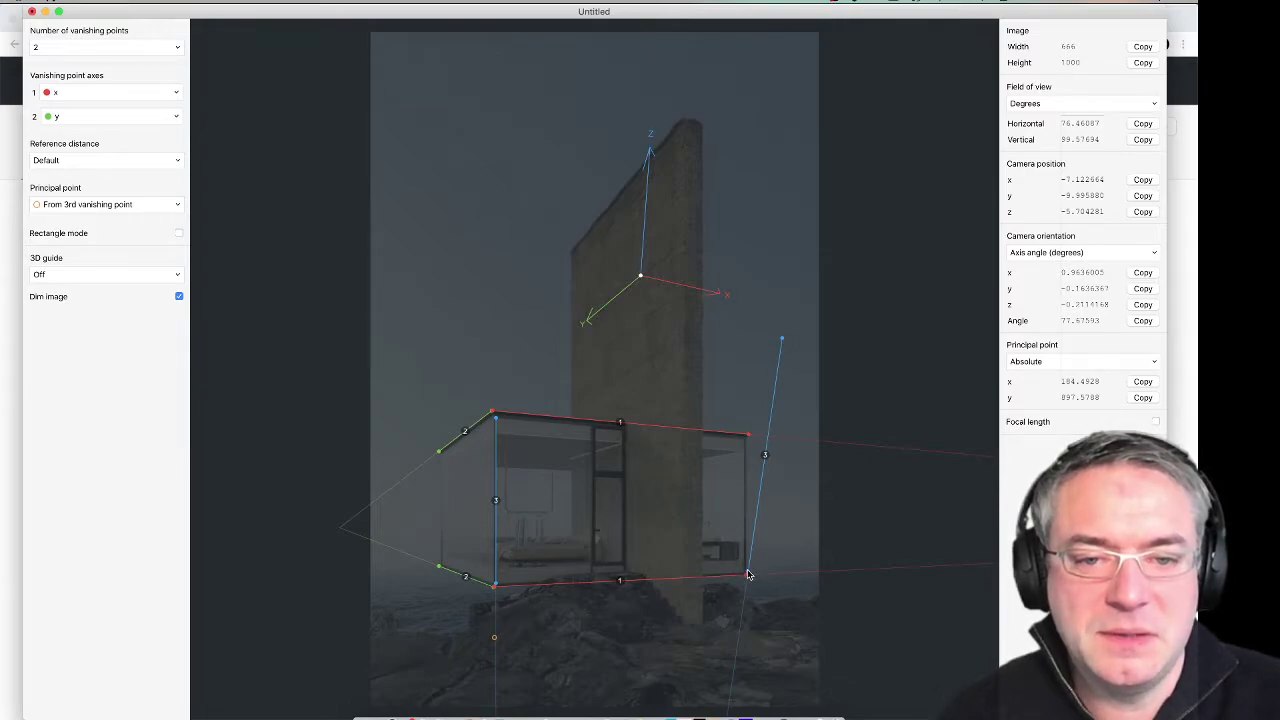
pyautogui.keyDown('shift'); pyautogui.moveTo(748, 575); pyautogui.dragTo(871, 699); pyautogui.keyUp('shift')
# Step: Drag the right blue line's top endpoint down onto the cabin's right corner edge
pyautogui.moveTo(783, 343)
pyautogui.keyDown('shift'); pyautogui.mouseDown()
pyautogui.moveTo(870, 425)
pyautogui.moveTo(971, 386)
pyautogui.moveTo(952, 368)
pyautogui.mouseUp(); pyautogui.keyUp('shift')
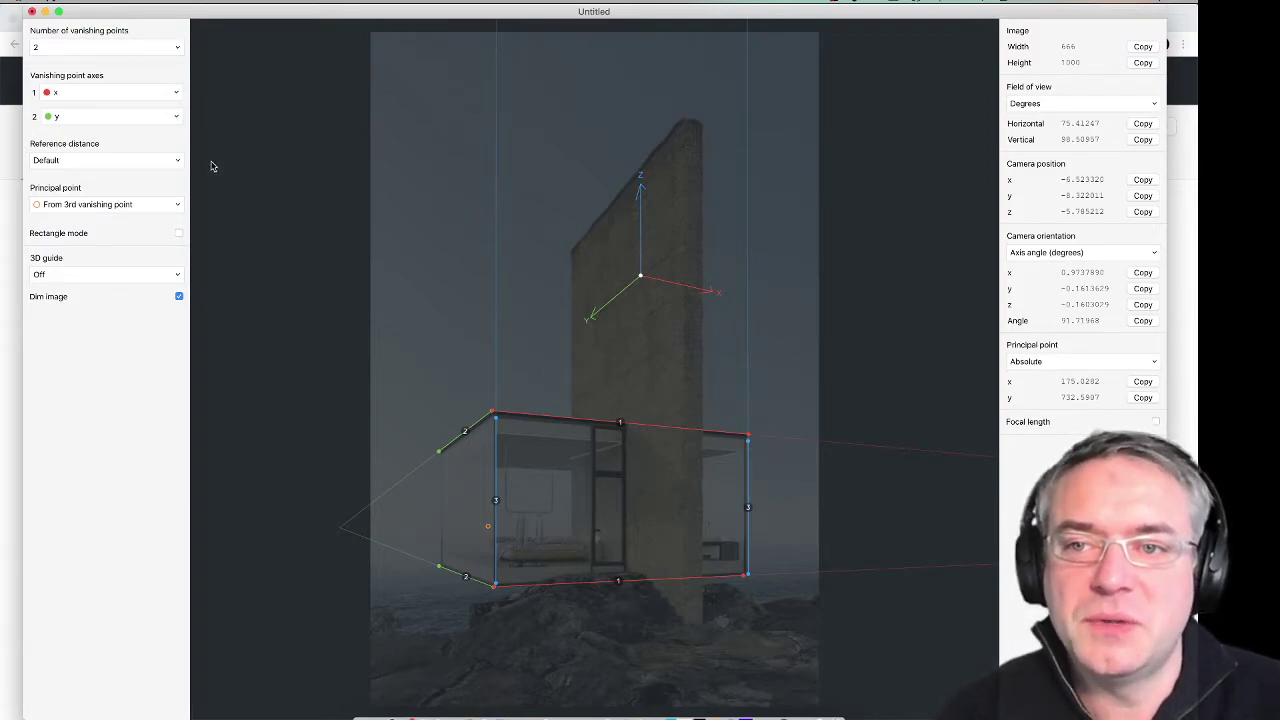
# Step: Measure fSpy's reference distance along the x axis and enter 7 meters
pyautogui.click(65, 162)
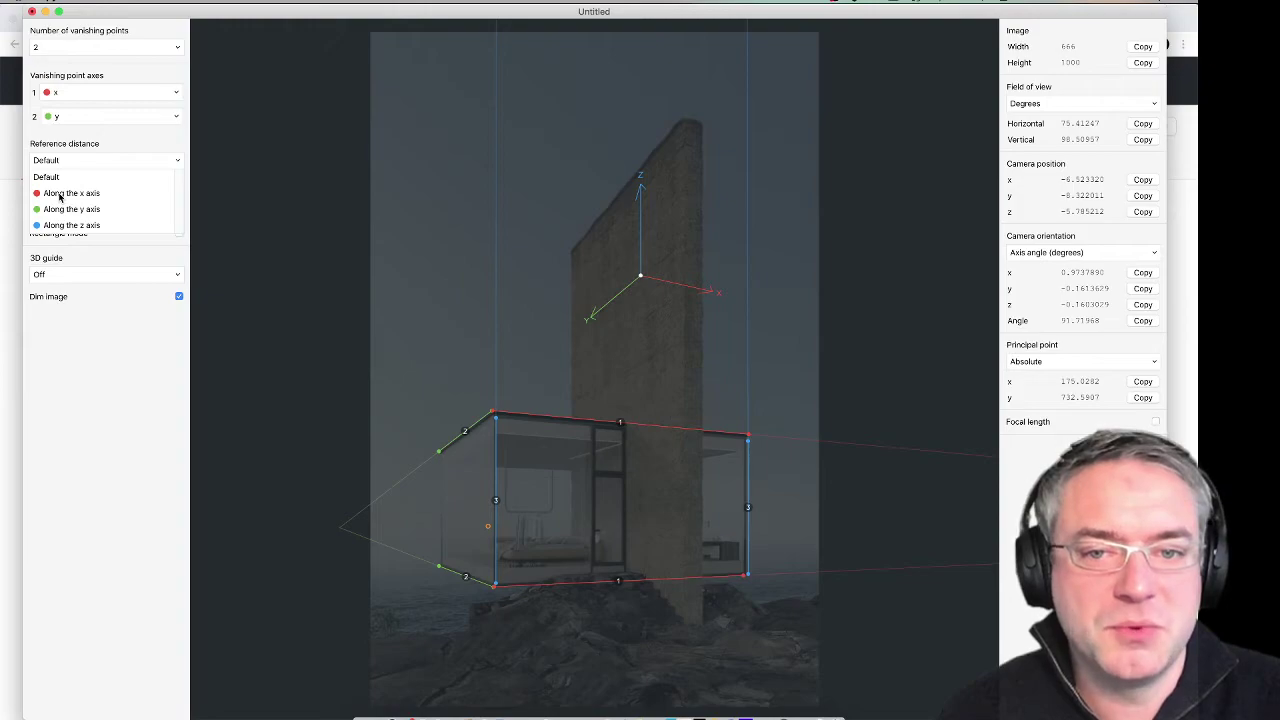
pyautogui.click(59, 197)
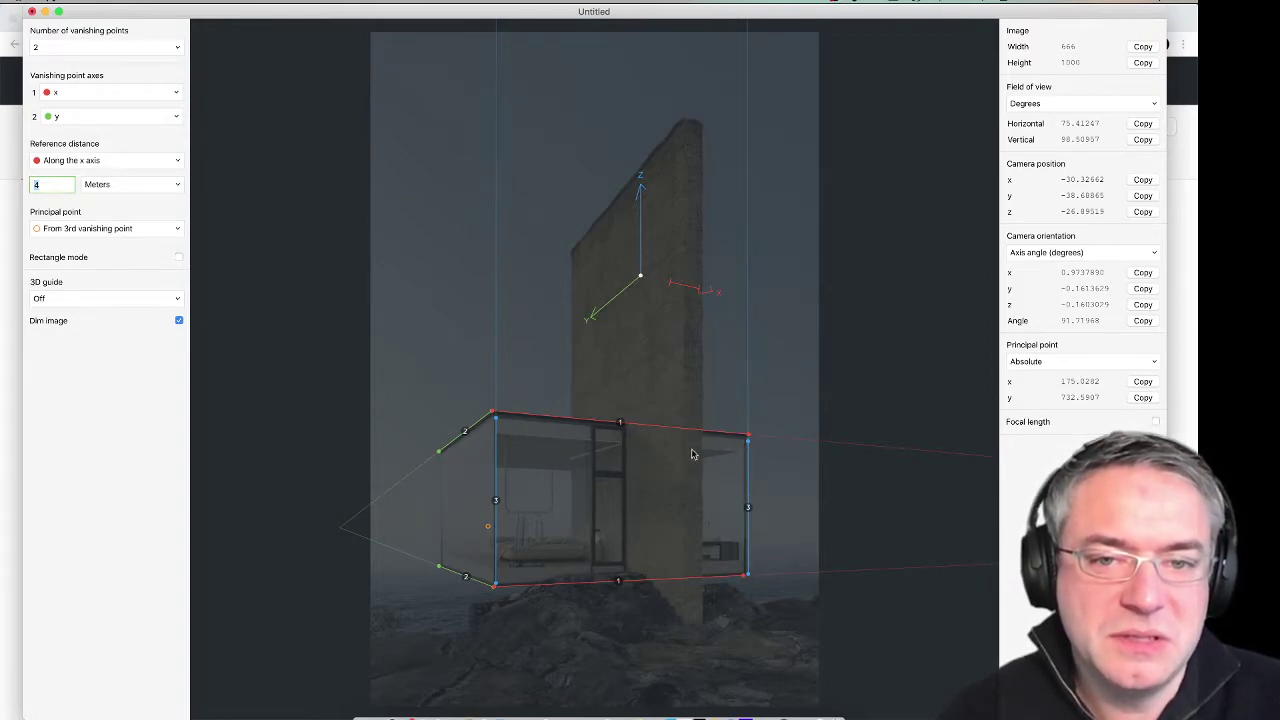
pyautogui.write('7')
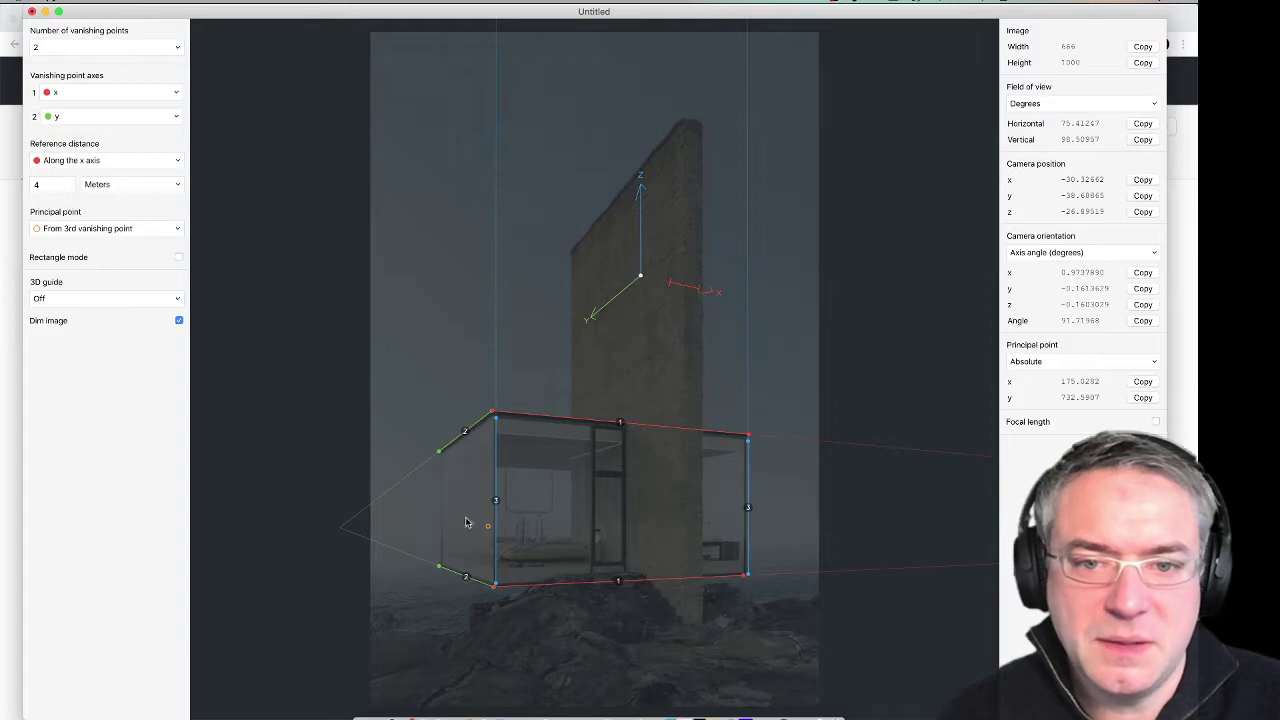
pyautogui.write('7')
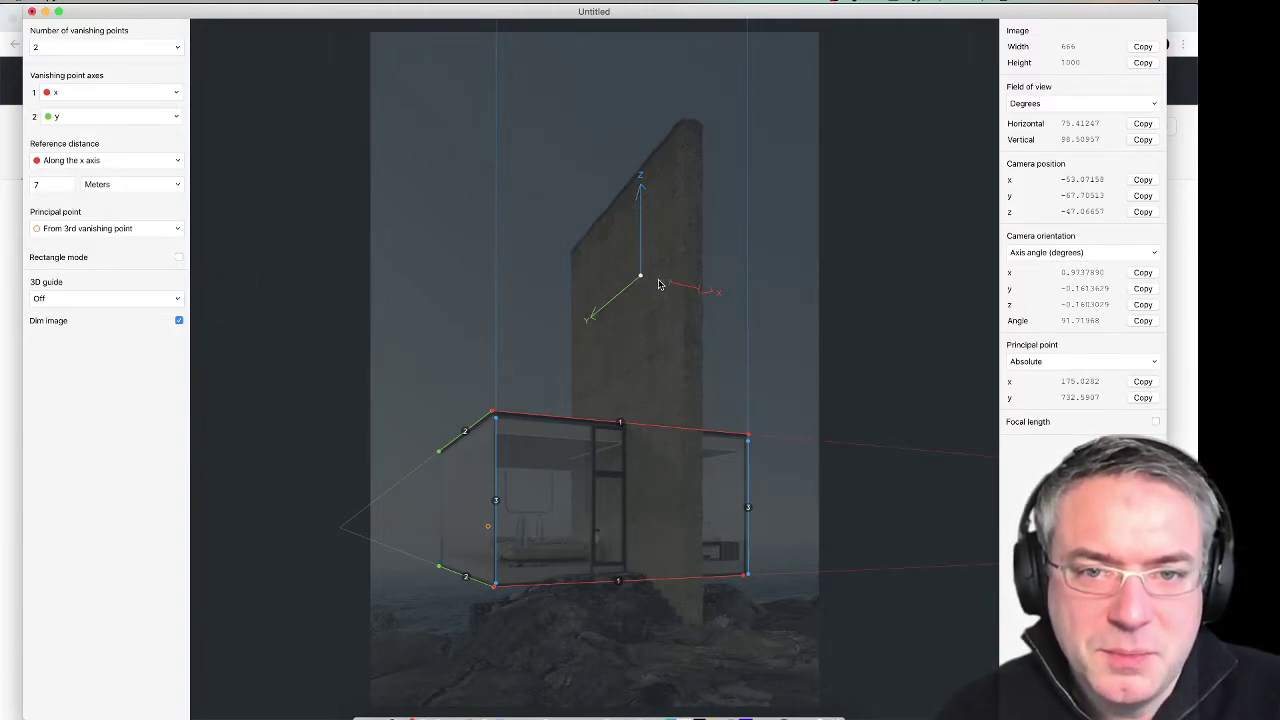
# Step: Move the 3D origin from the tower wall onto the cabin's bottom edge, fine-tuning its placement
pyautogui.moveTo(640, 279)
pyautogui.mouseDown()
pyautogui.moveTo(600, 482)
pyautogui.moveTo(620, 591)
pyautogui.moveTo(629, 571)
pyautogui.moveTo(604, 507)
pyautogui.moveTo(625, 572)
pyautogui.moveTo(458, 582)
pyautogui.mouseUp()
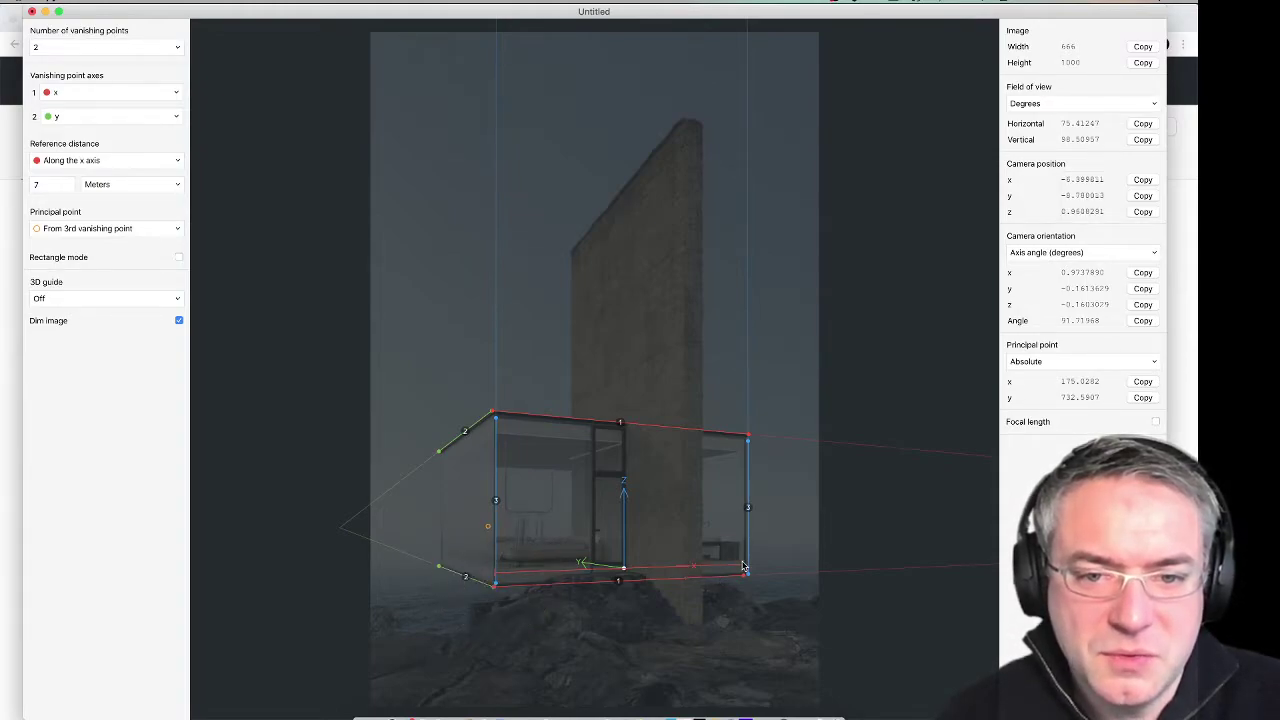
pyautogui.moveTo(747, 575); pyautogui.dragTo(747, 573)
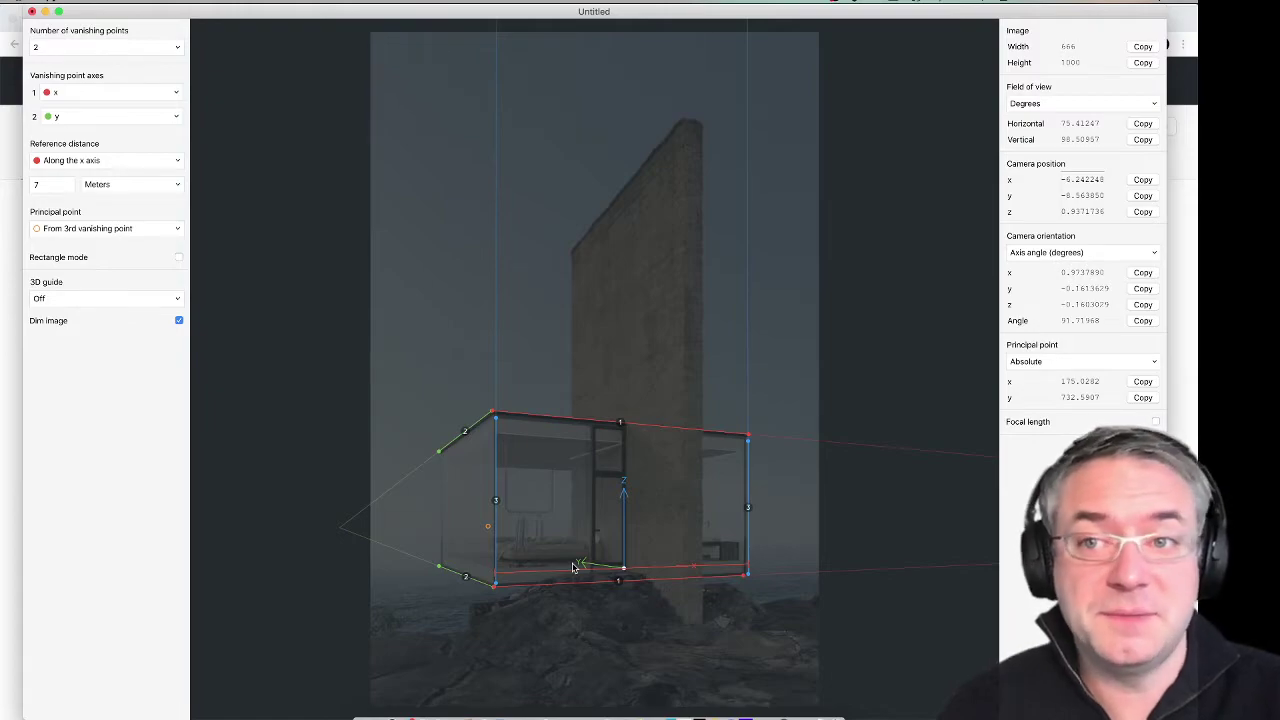
# Step: From Save As, create a new folder 'Modélisation' inside AVENT
pyautogui.click(80, 4)
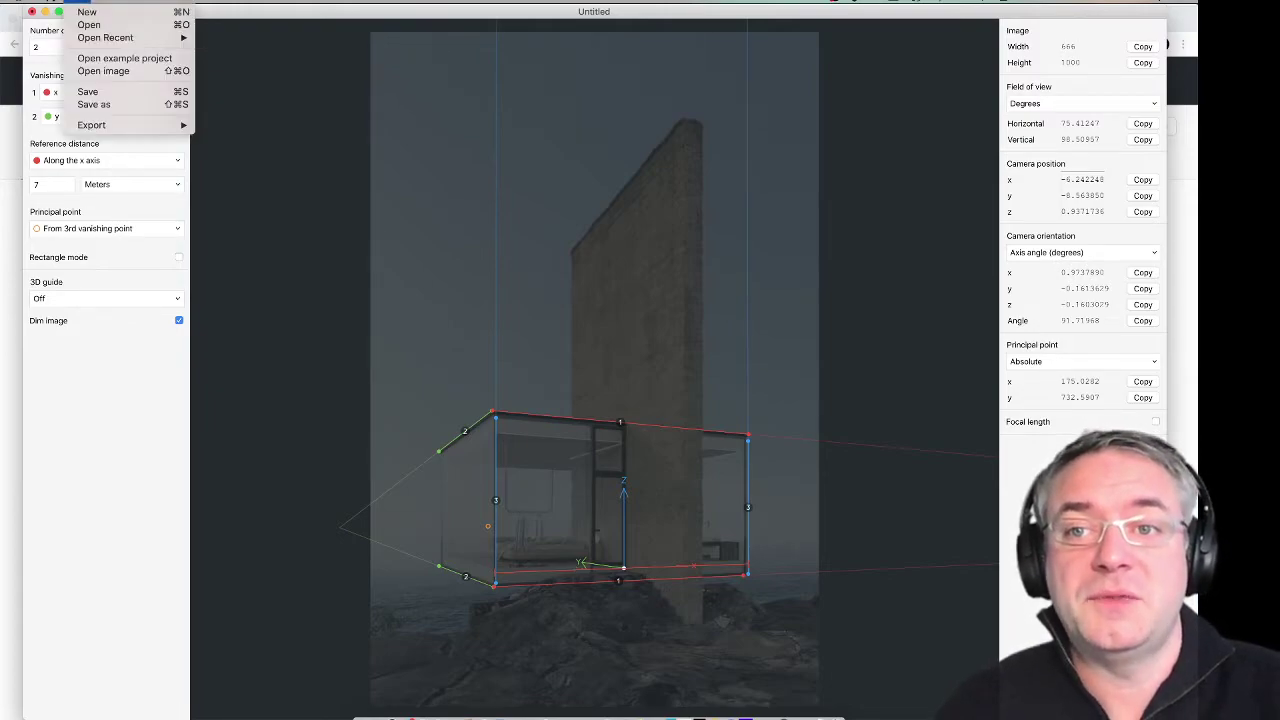
pyautogui.click(131, 108)
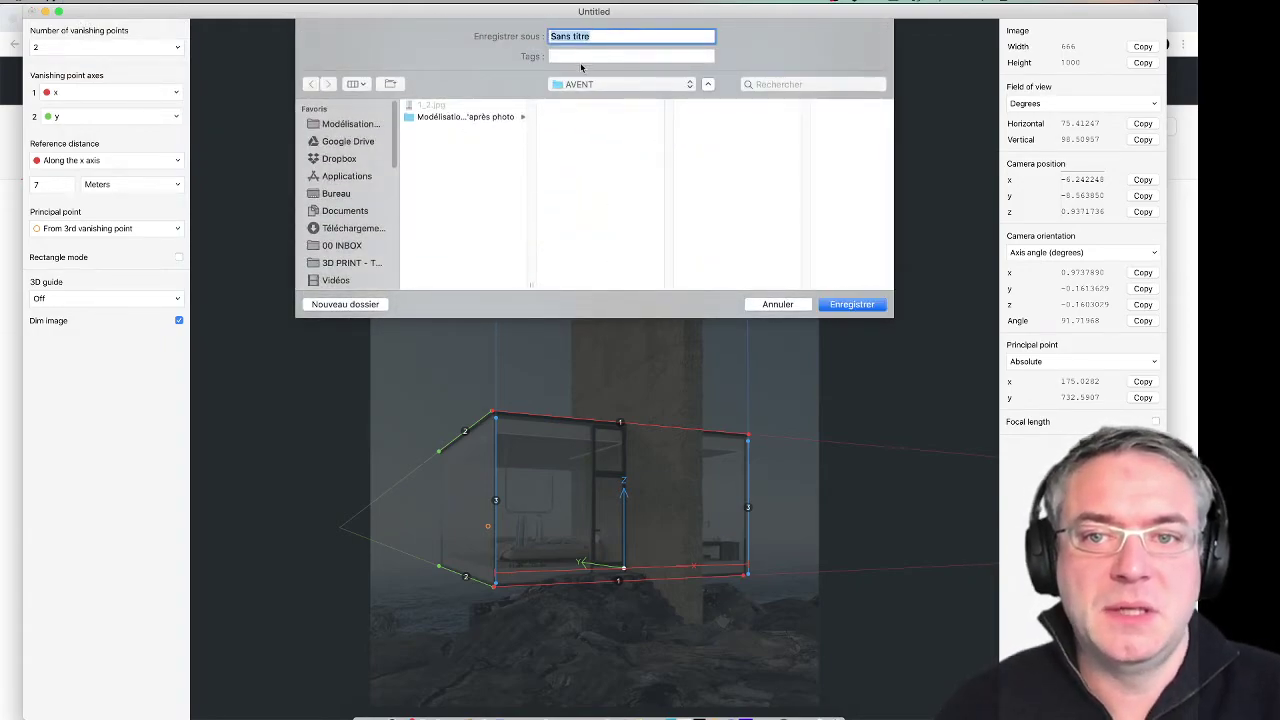
pyautogui.click(460, 221)
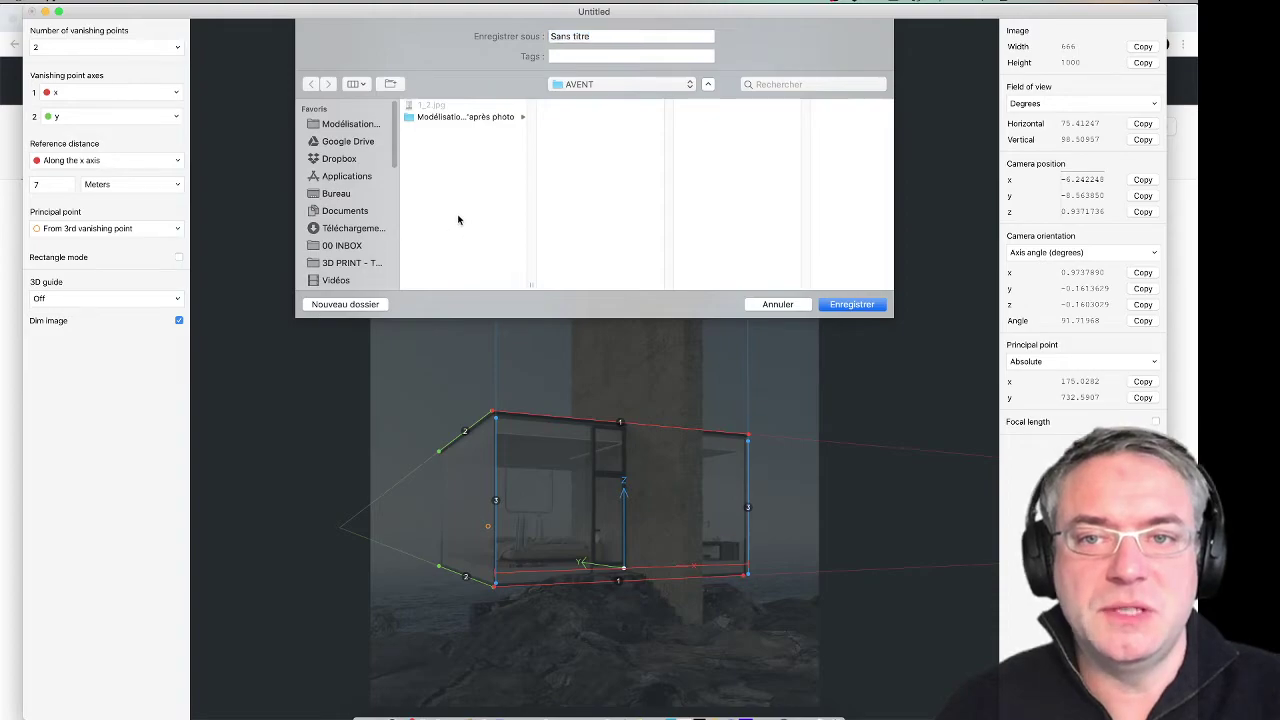
pyautogui.click(340, 305)
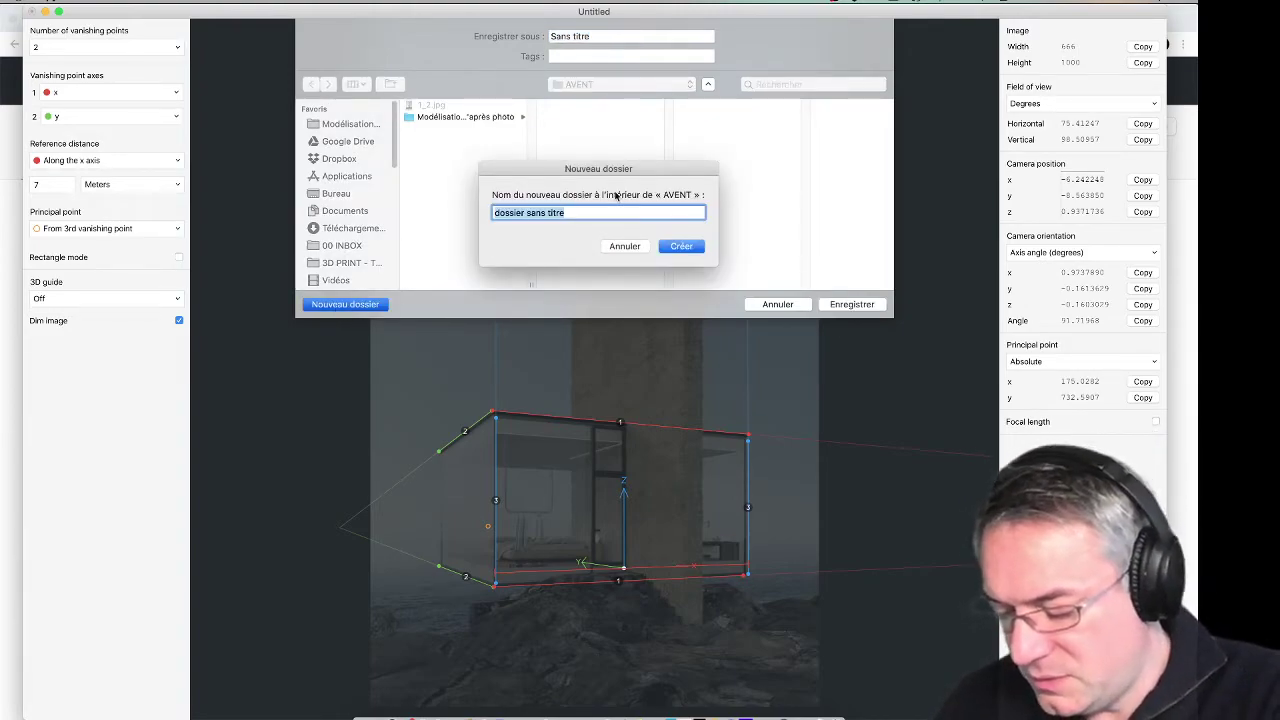
pyautogui.write('Modélisat')
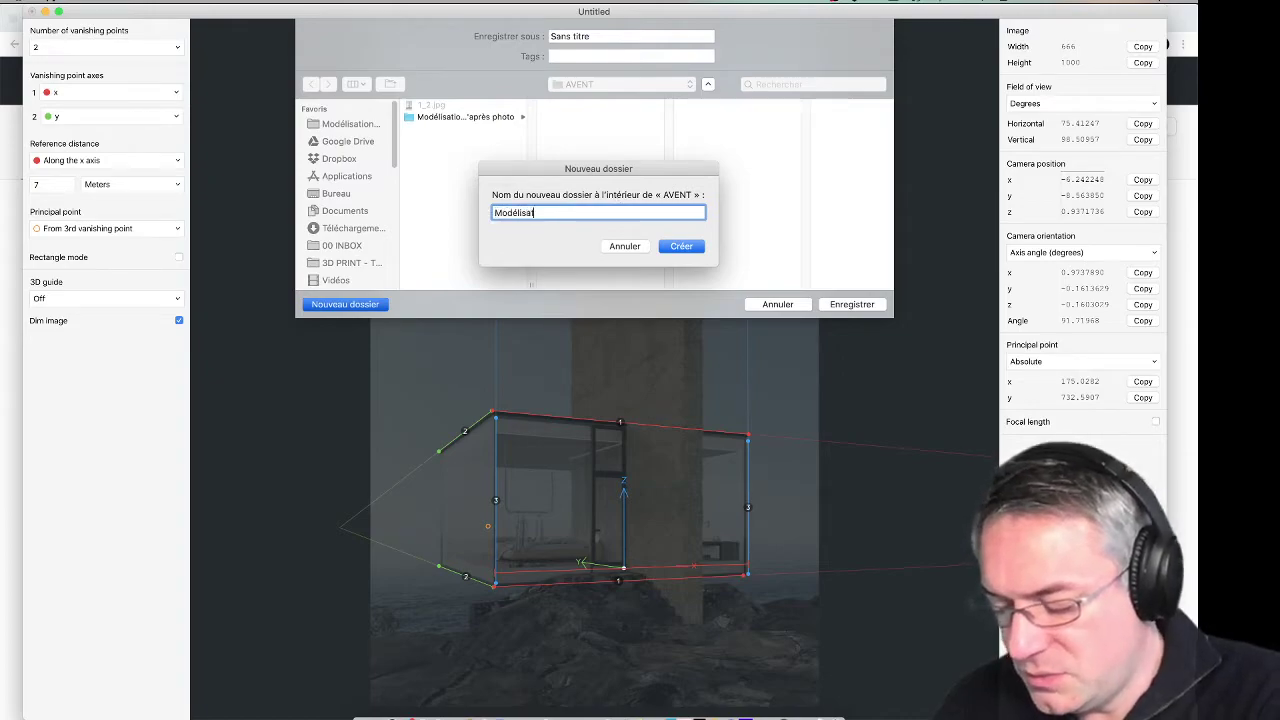
pyautogui.write('ion')
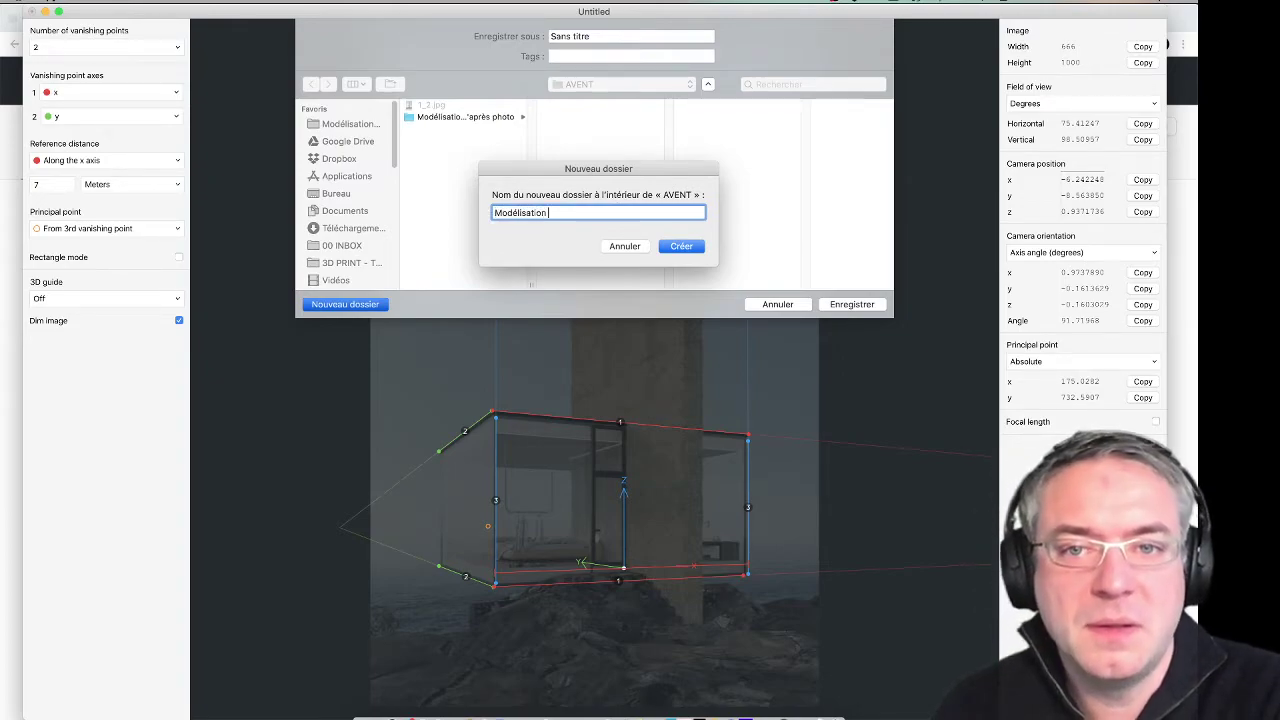
pyautogui.press('Return')
# Step: Save the fSpy project there as 'Image de référence.fspy'
pyautogui.click(592, 36)
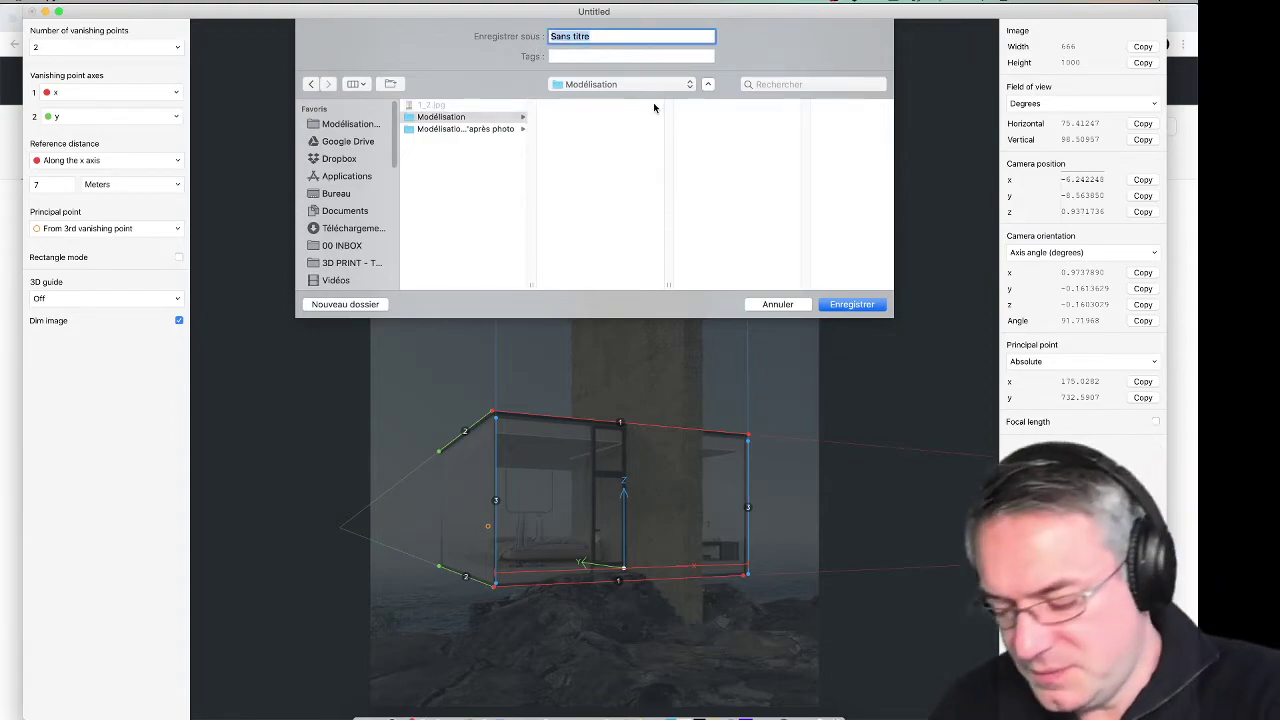
pyautogui.write('Image de r')
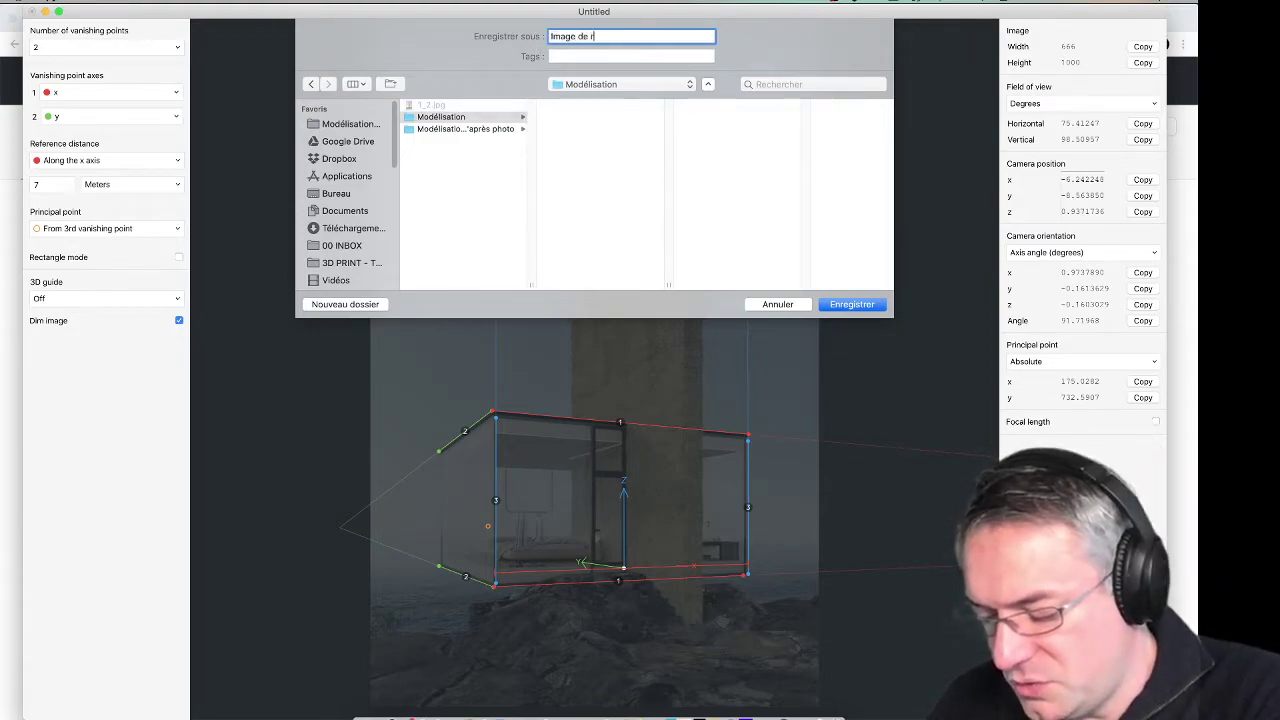
pyautogui.write('éférence')
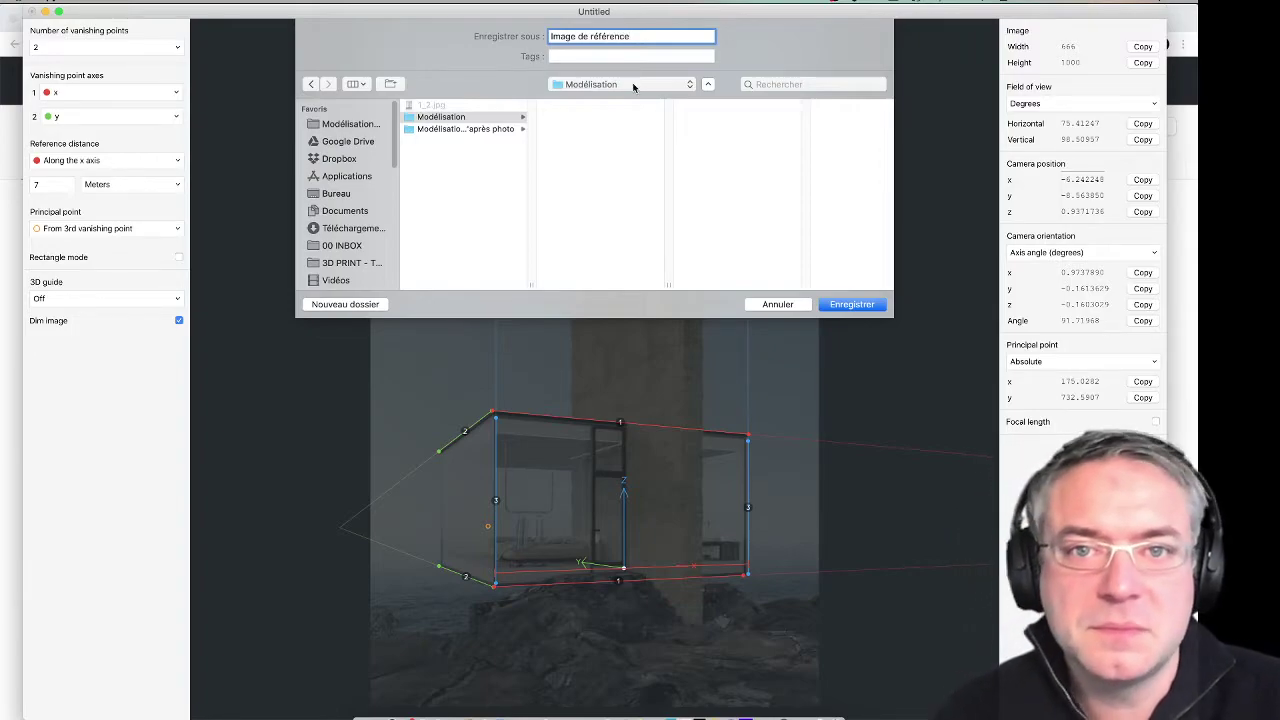
pyautogui.click(855, 304)
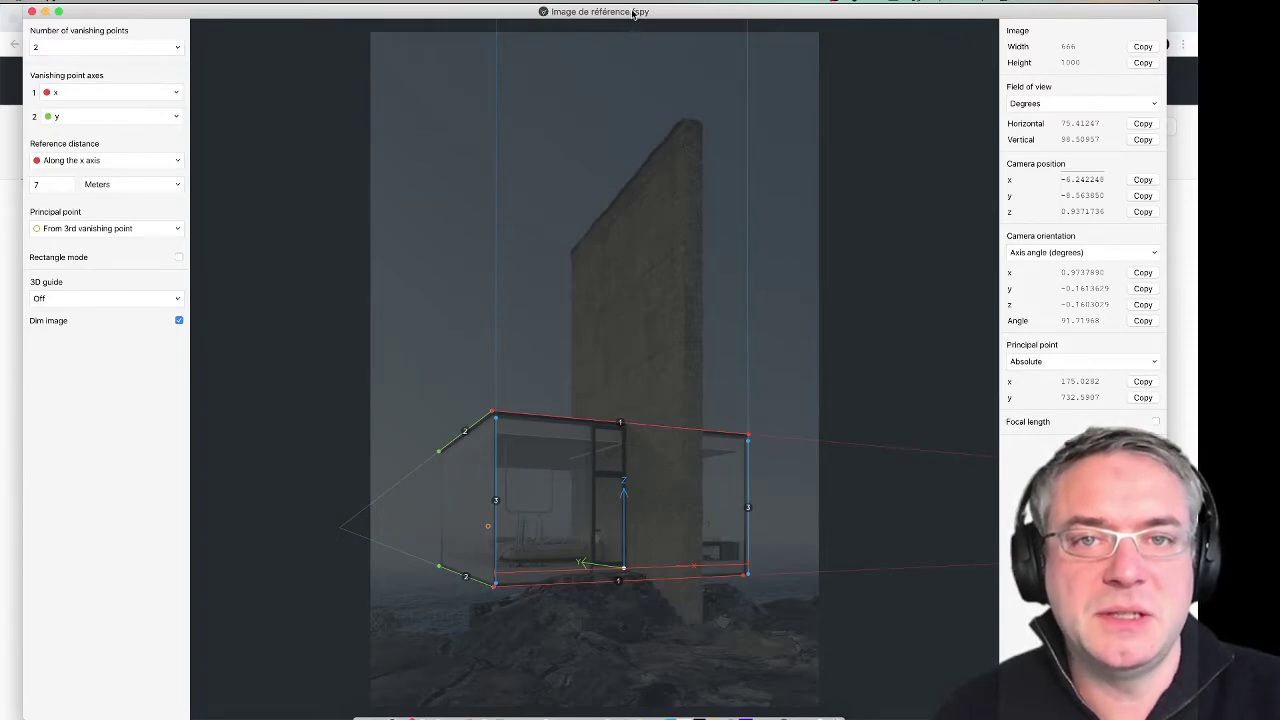
pyautogui.moveTo(714, 14); pyautogui.dragTo(718, 13)
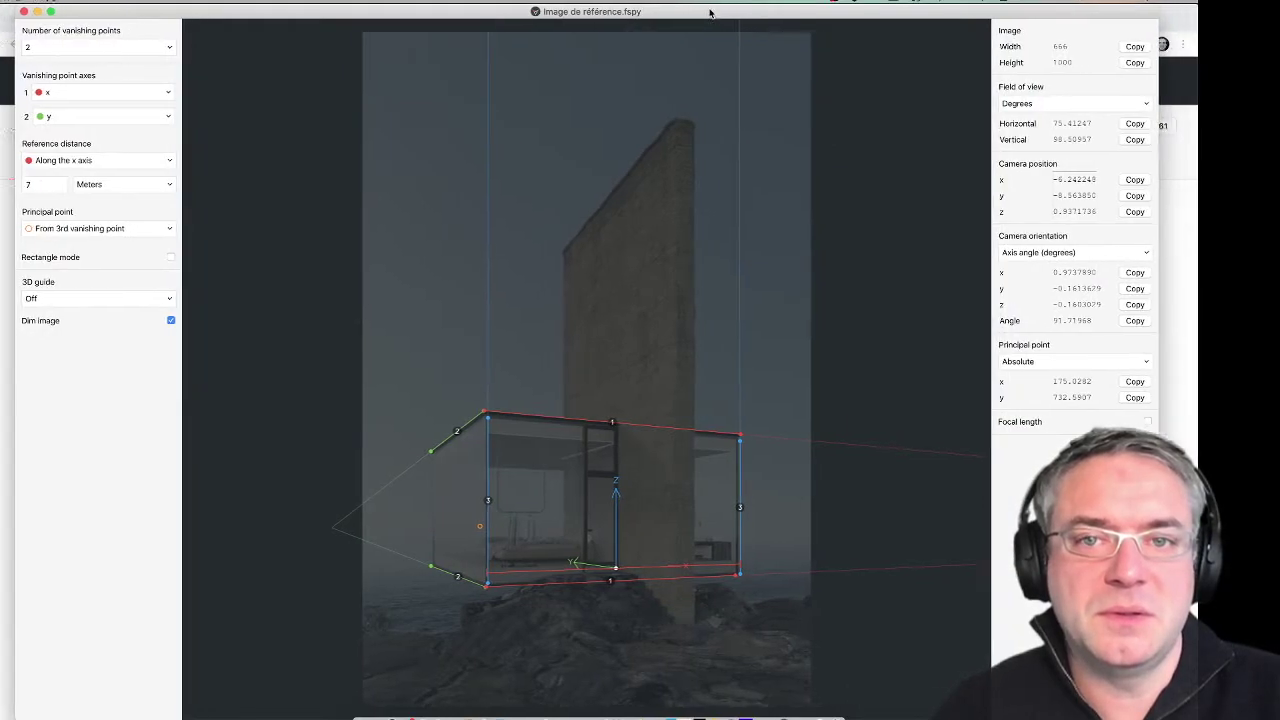
# Step: Switch to Blender, dismiss the splash screen and delete the default cube, camera and light
pyautogui.press('super+Tab')
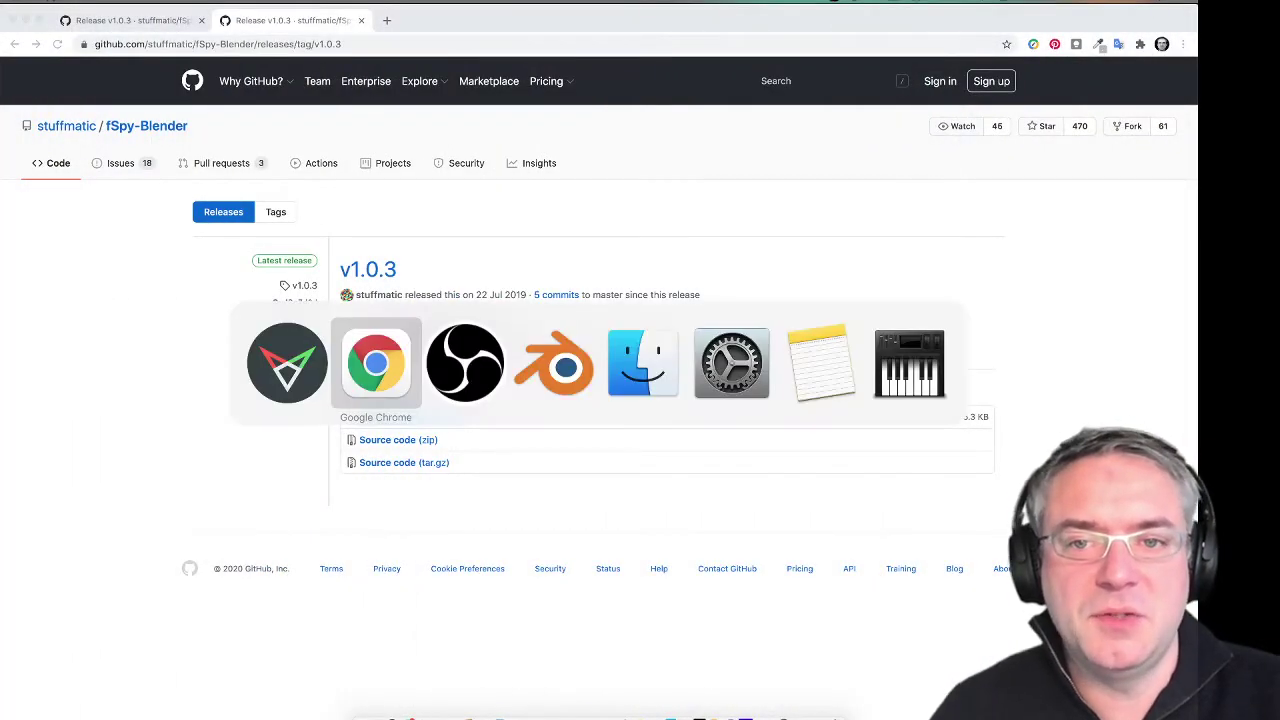
pyautogui.press('super+Tab')
pyautogui.press('super+Tab')
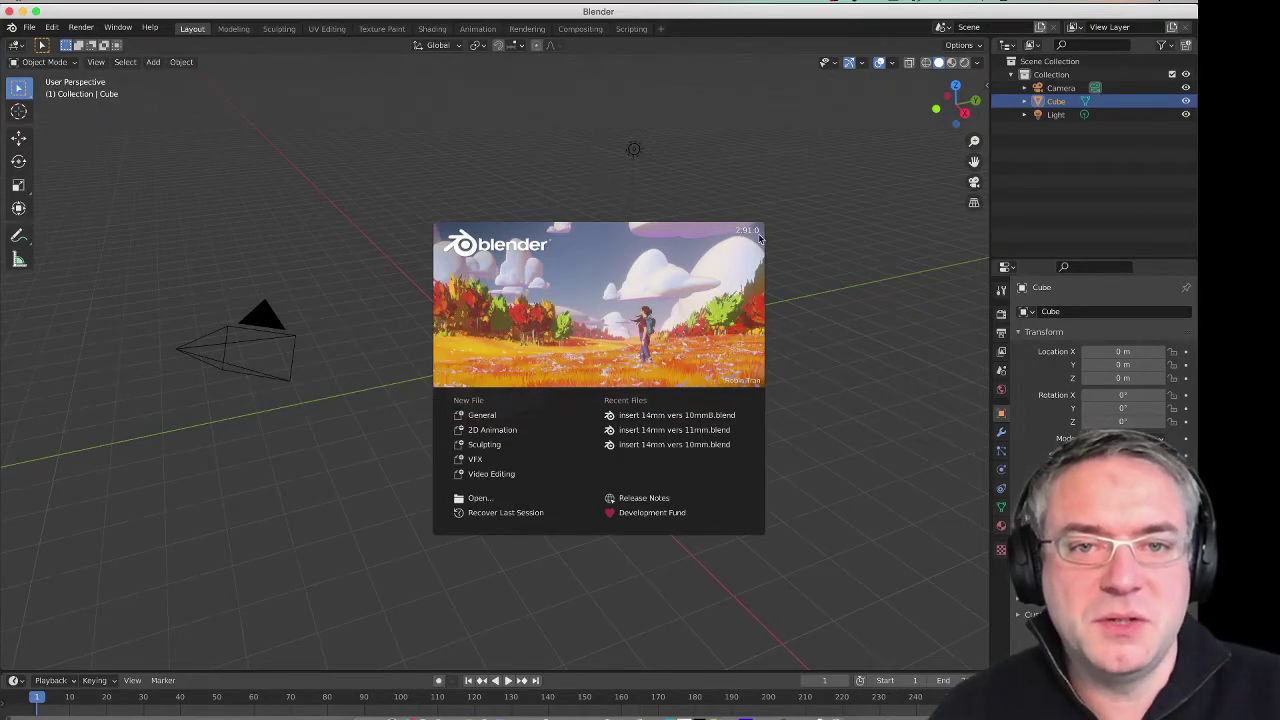
pyautogui.click(476, 421)
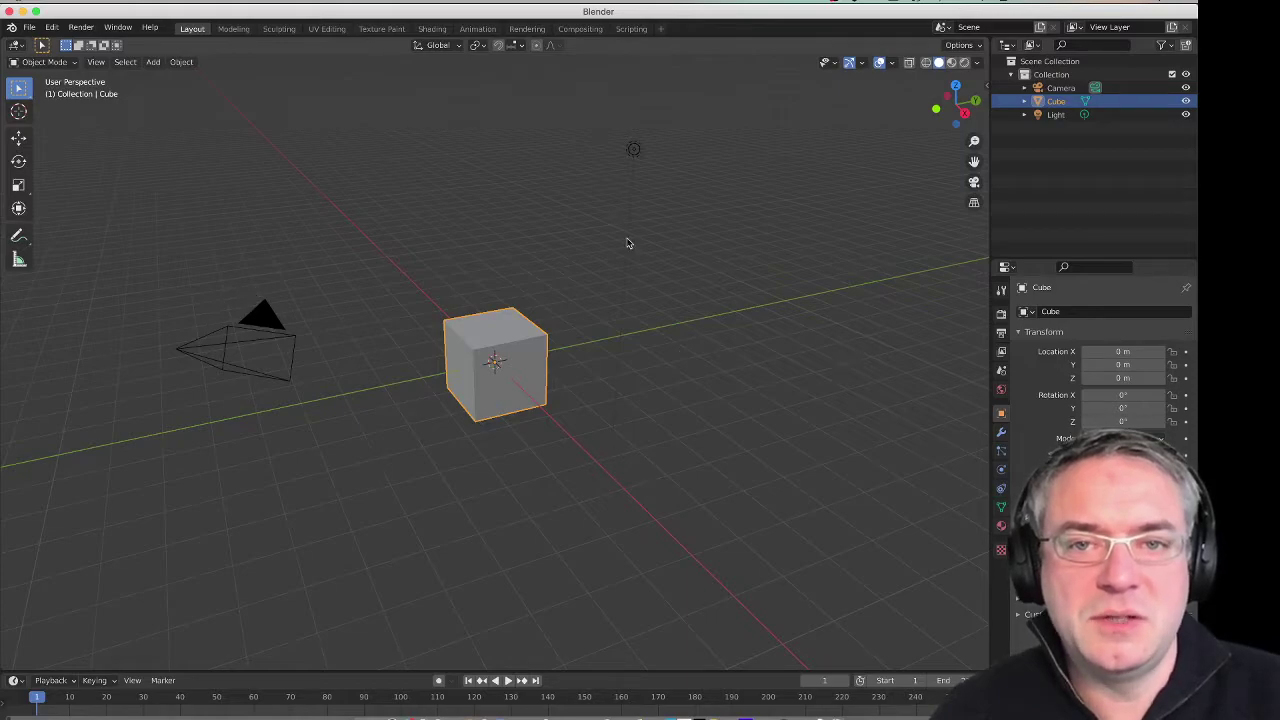
pyautogui.press('a')
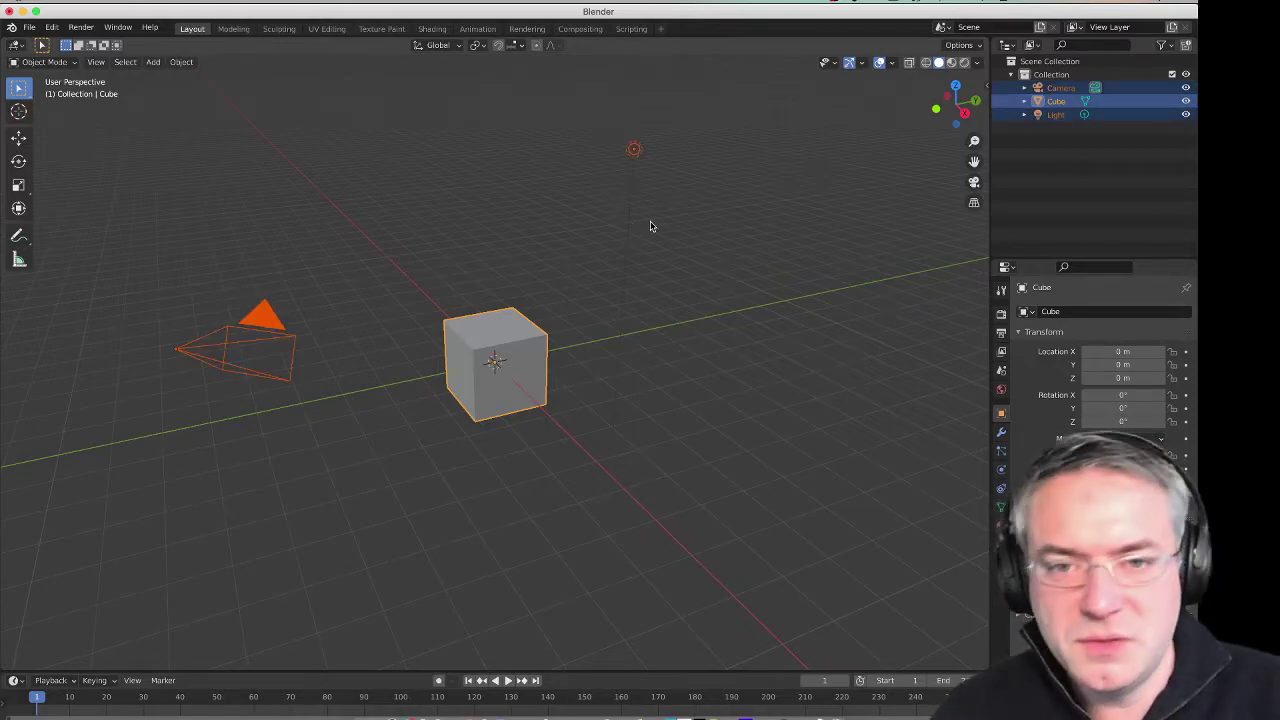
pyautogui.press('x')
pyautogui.click(651, 223)
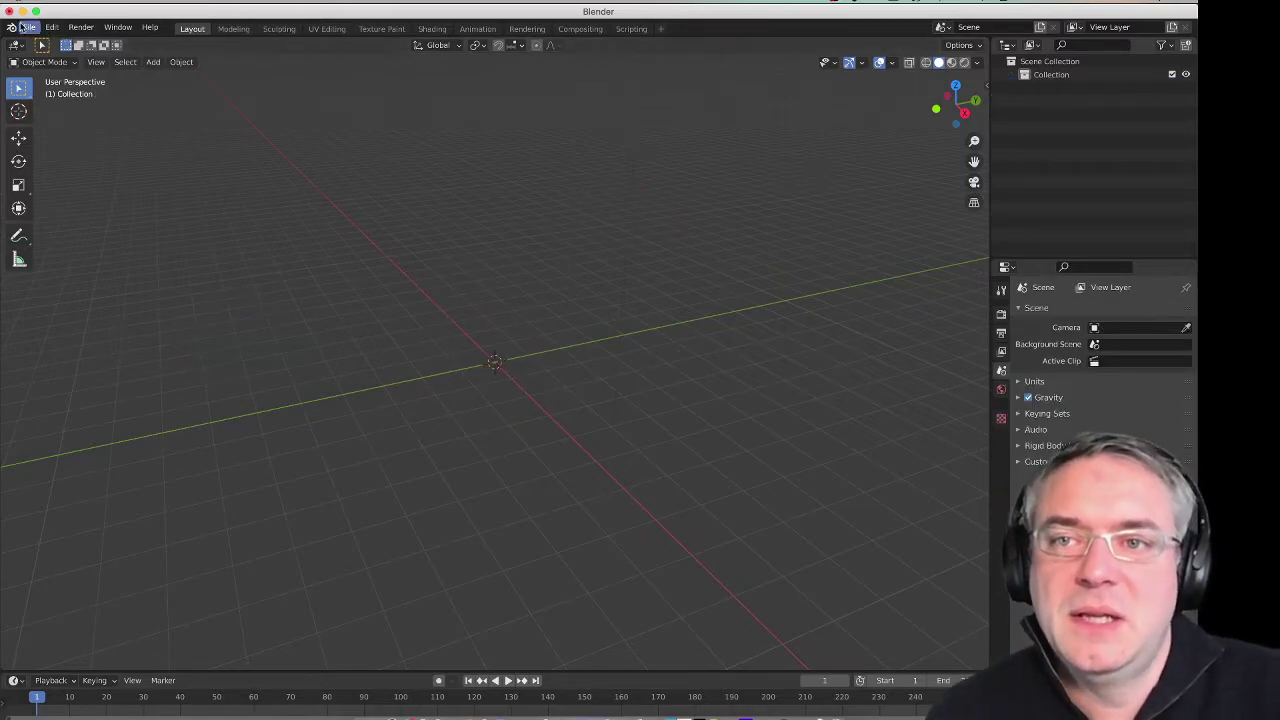
# Step: Open Preferences on the Add-ons section, browse to the 00 Addons BLENDER folder, then cancel the install
pyautogui.click(51, 27)
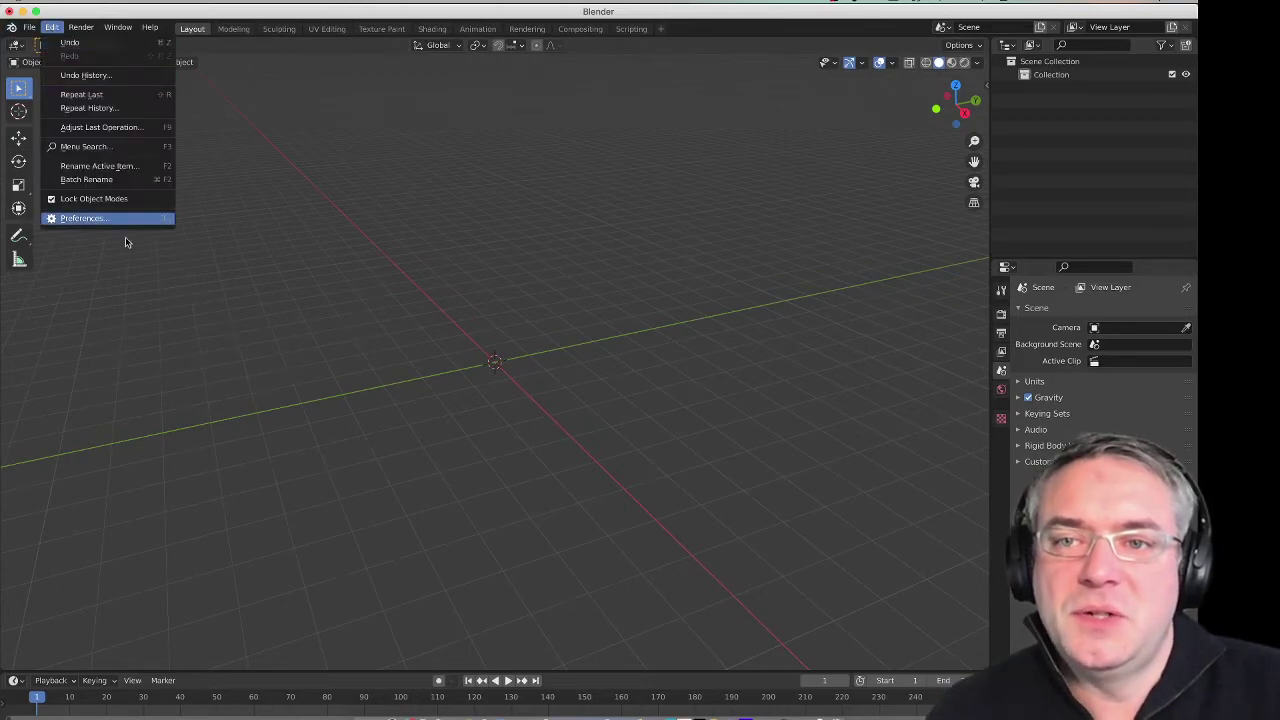
pyautogui.click(114, 226)
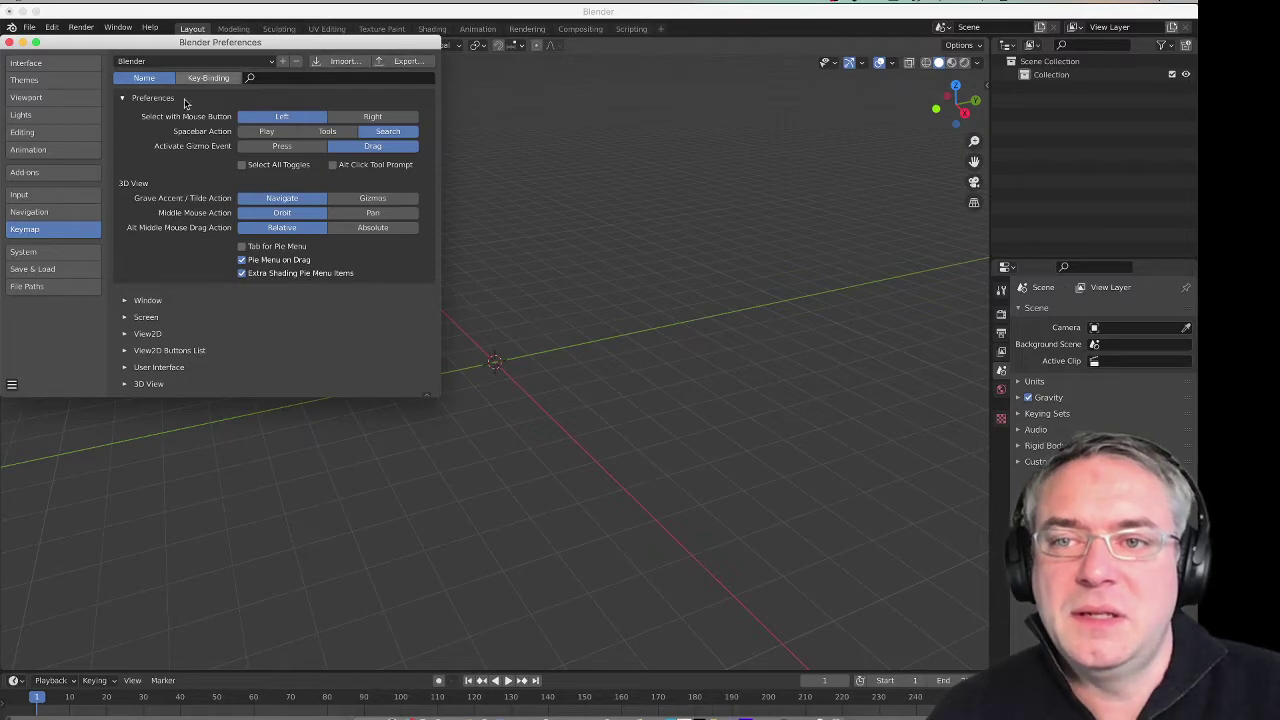
pyautogui.click(52, 174)
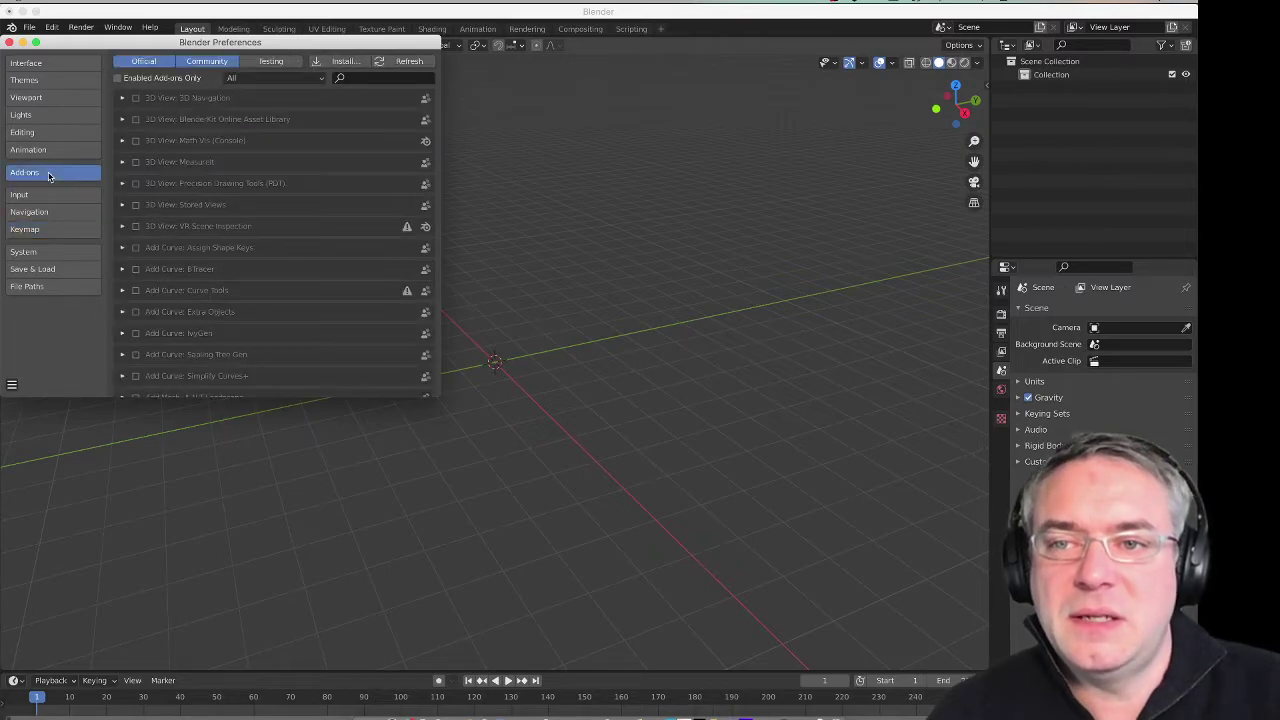
pyautogui.click(350, 62)
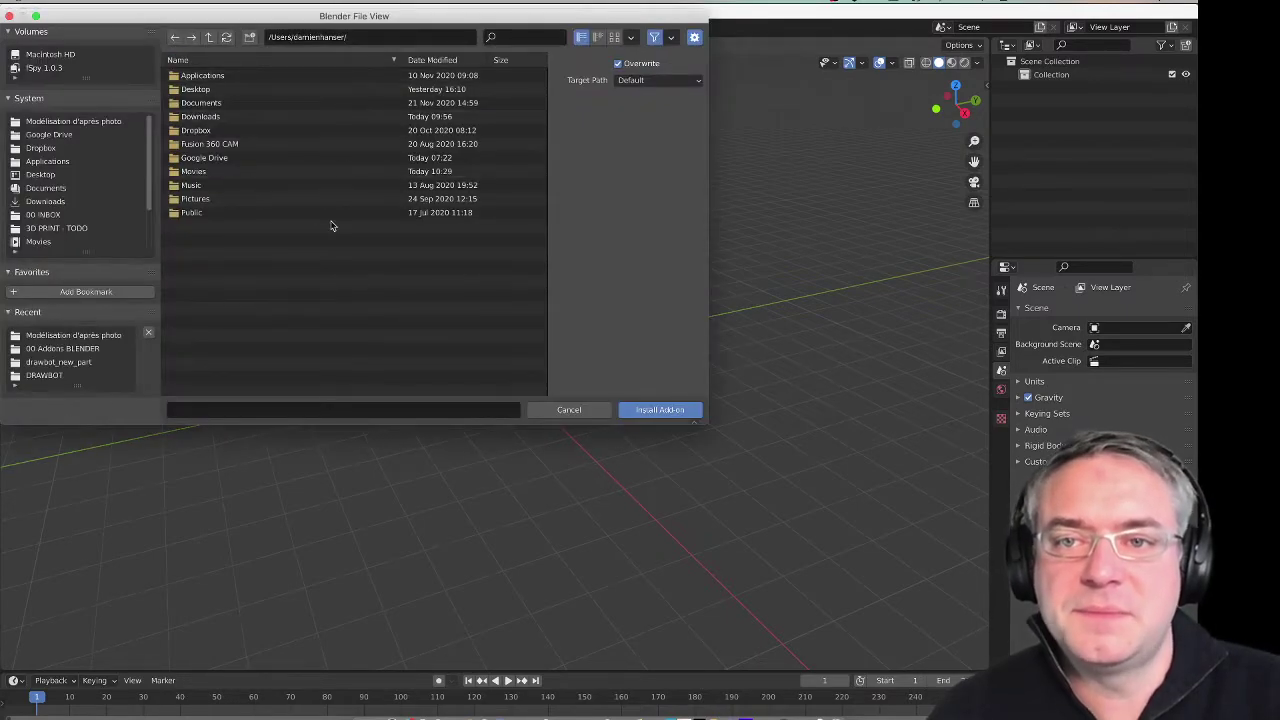
pyautogui.click(85, 349)
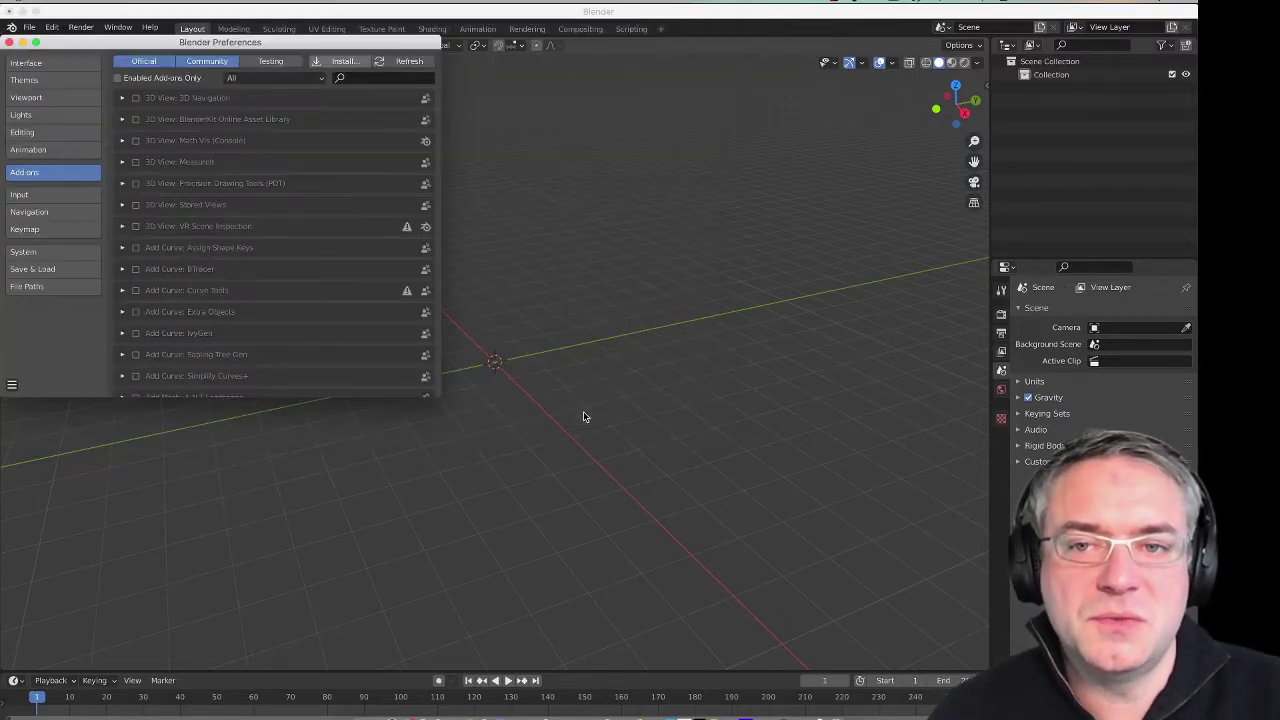
pyautogui.click(571, 410)
# Step: Filter add-ons by 'fsp' and make sure Import fSpy project is enabled
pyautogui.click(352, 80)
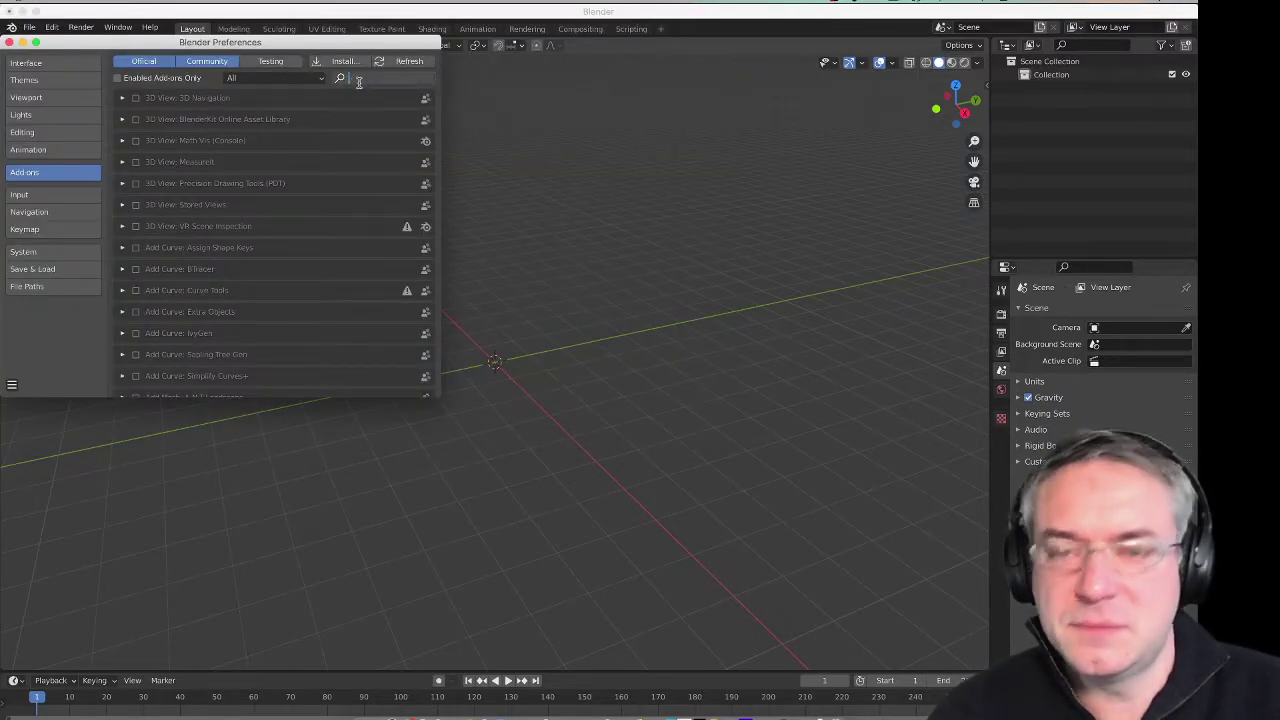
pyautogui.write('fsp')
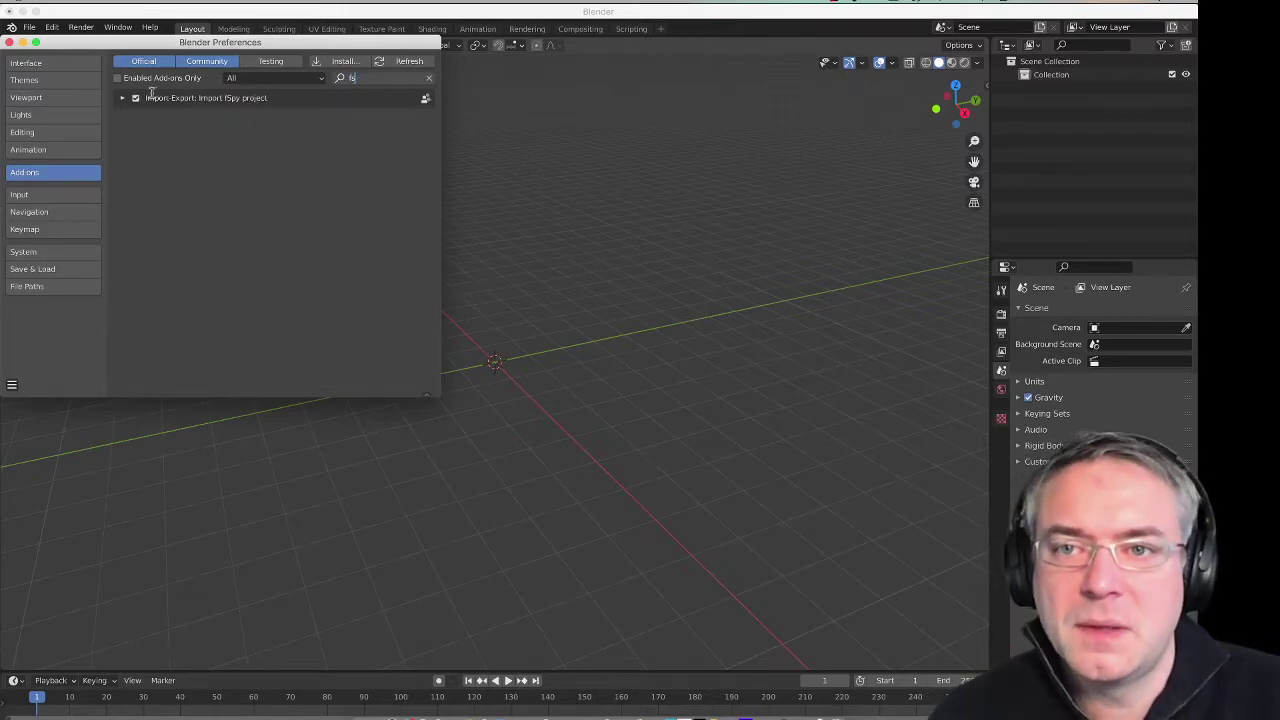
pyautogui.click(123, 99)
pyautogui.click(122, 99)
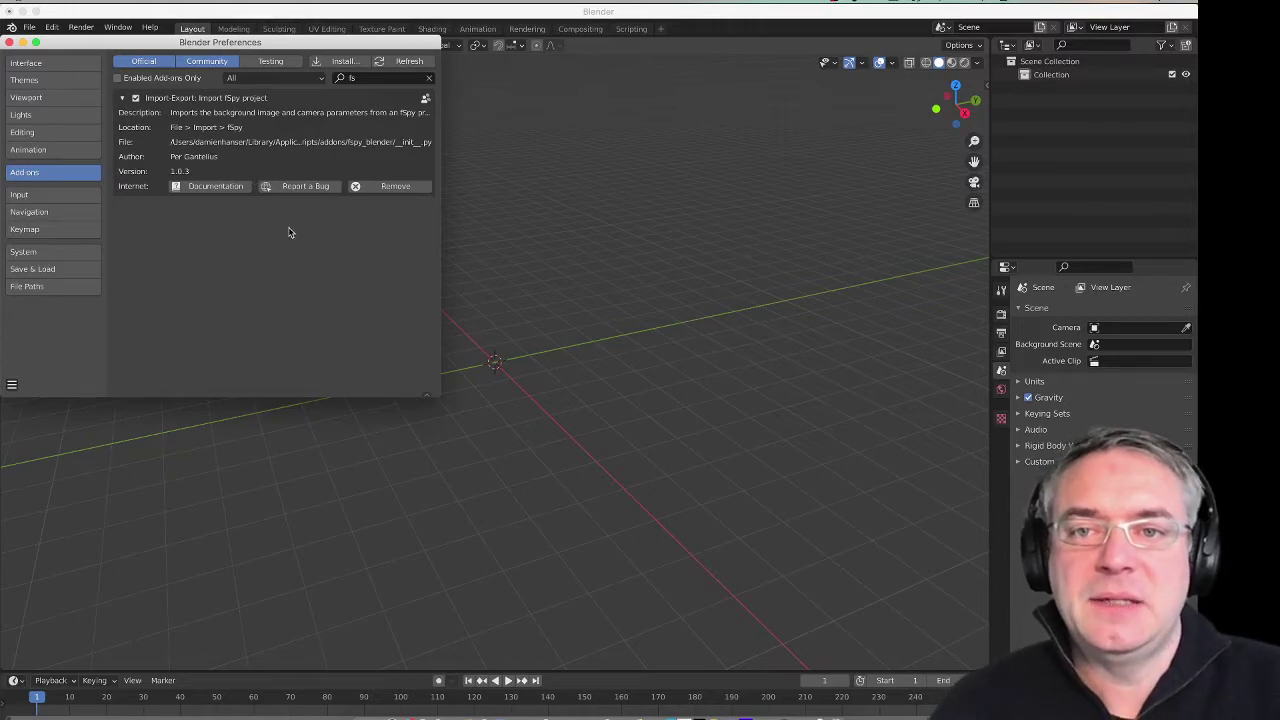
pyautogui.click(134, 99)
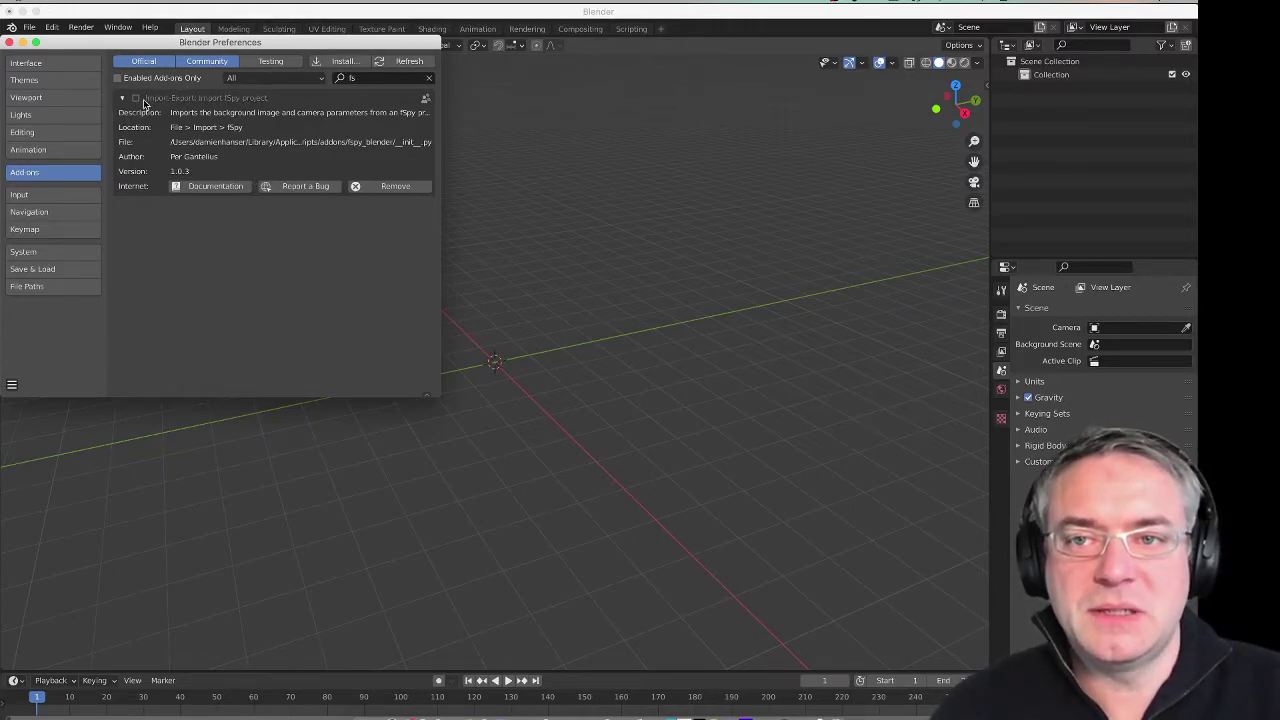
pyautogui.click(135, 99)
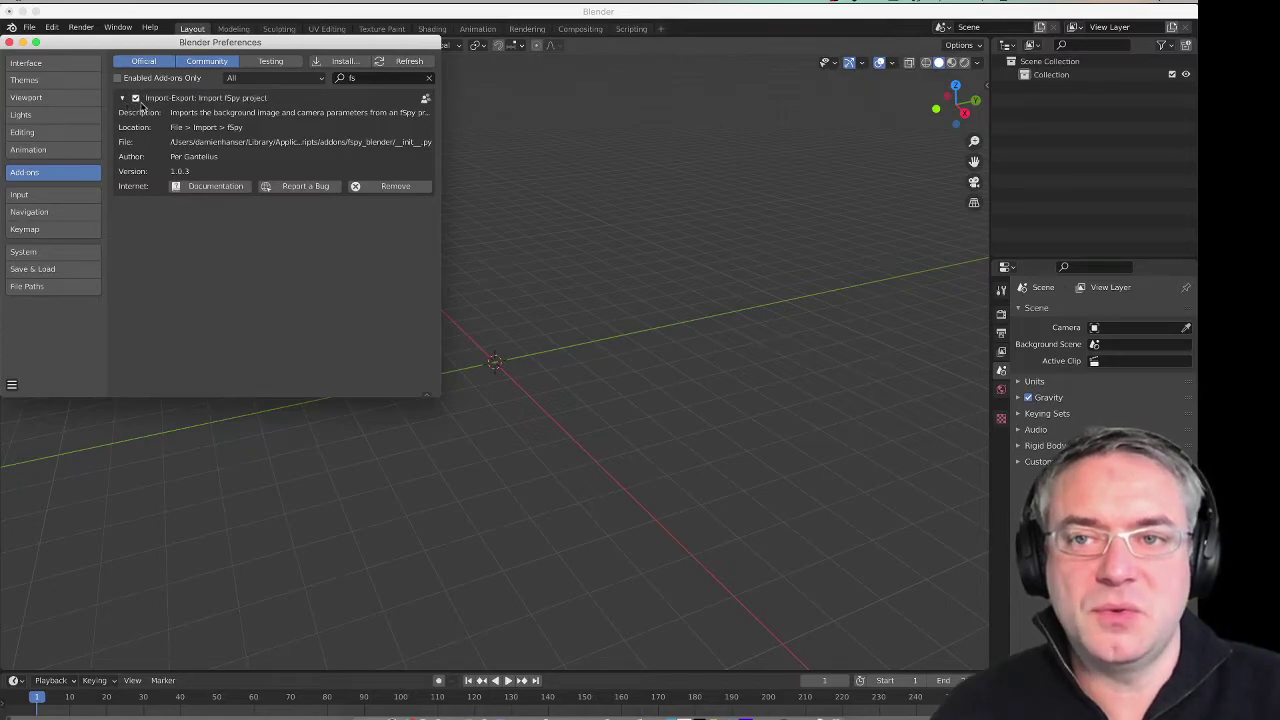
# Step: Save the preferences and close the Preferences window
pyautogui.click(14, 386)
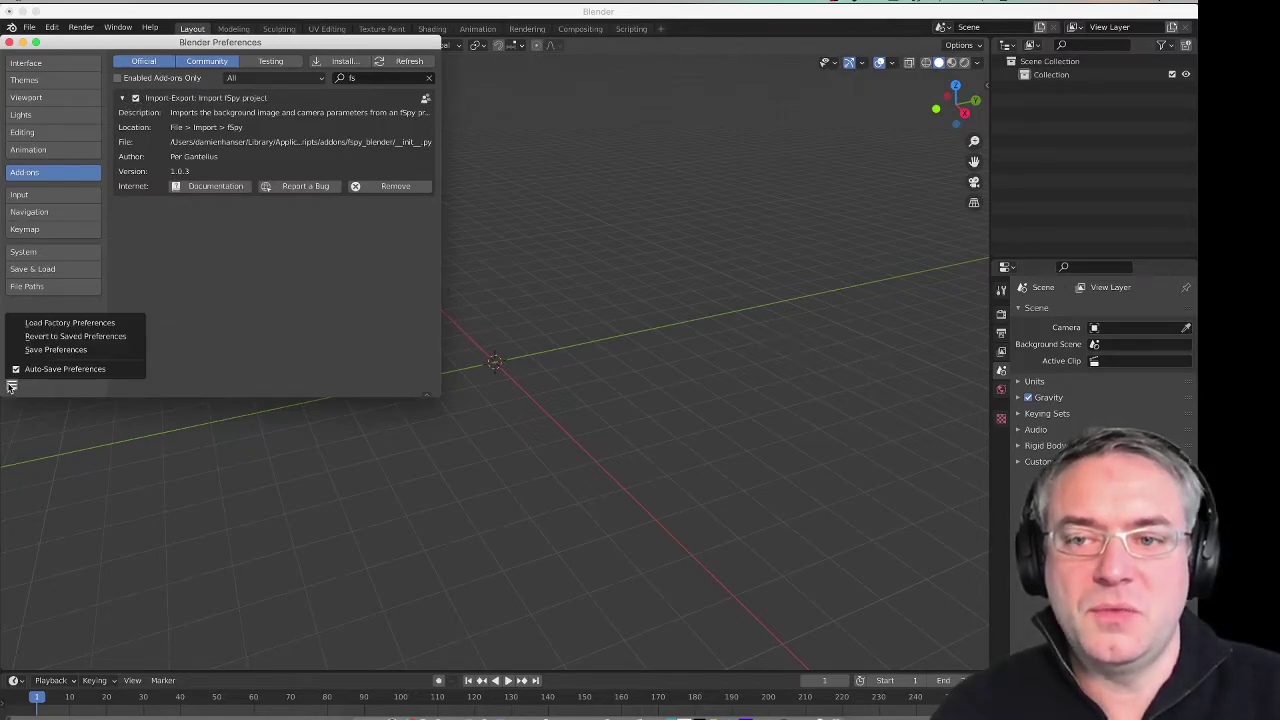
pyautogui.click(60, 350)
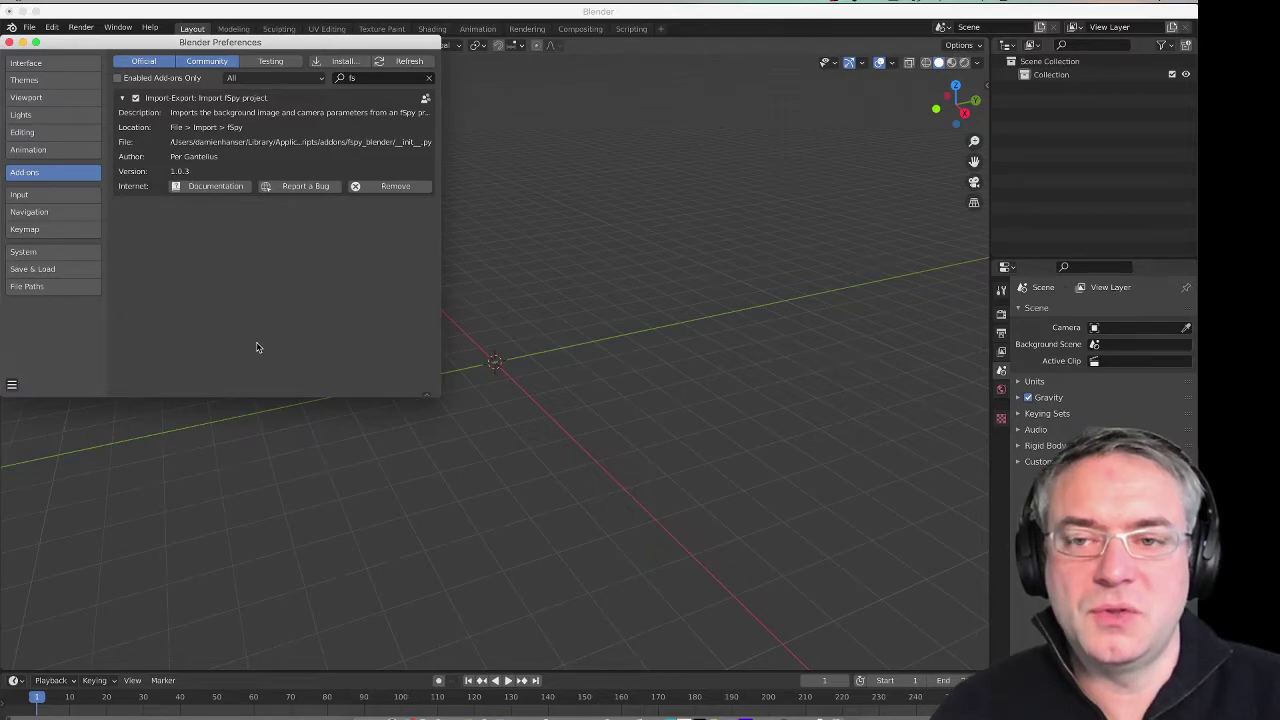
pyautogui.click(8, 43)
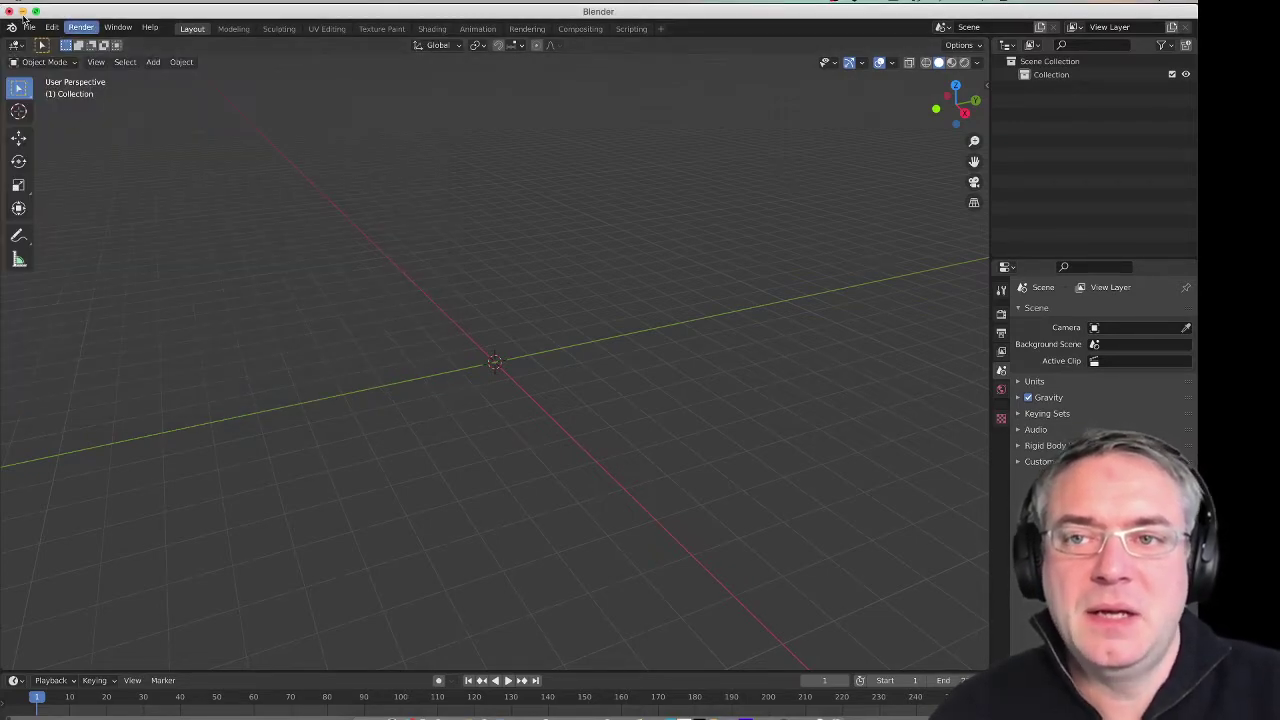
# Step: Import 'Image de référence.fspy' from its project folder through the fSpy importer
pyautogui.click(29, 27)
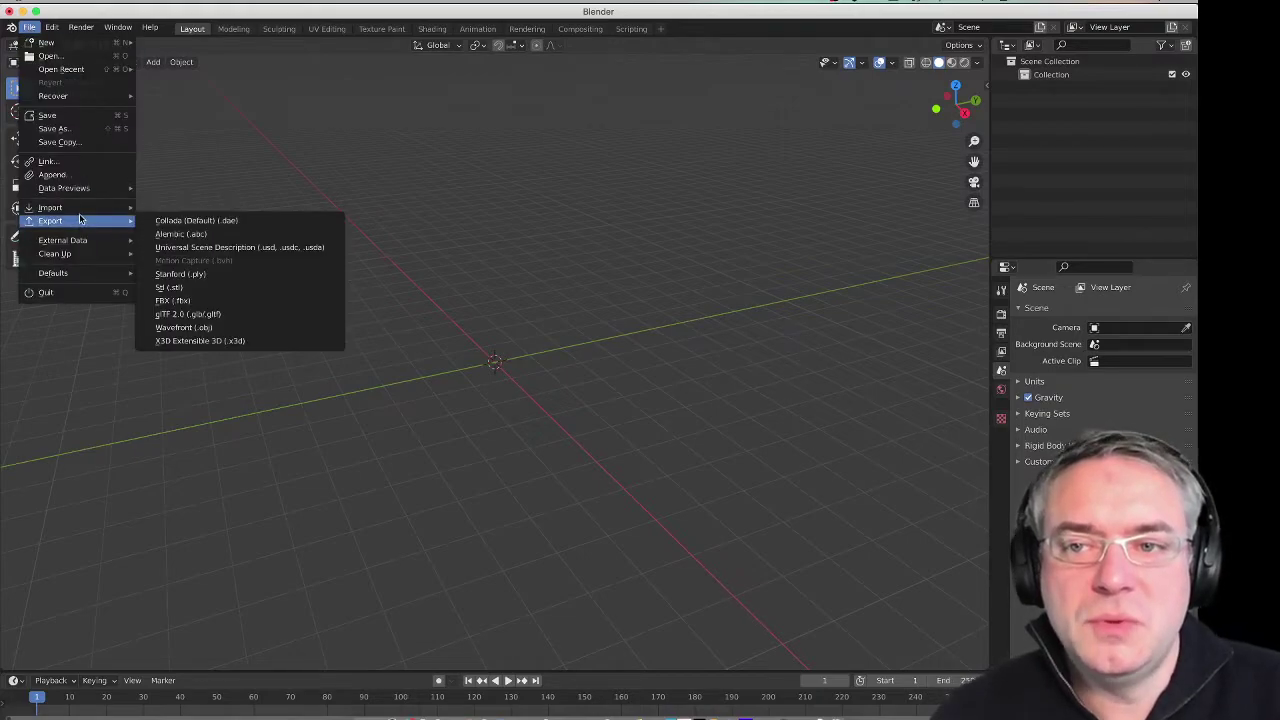
pyautogui.moveTo(52, 207)
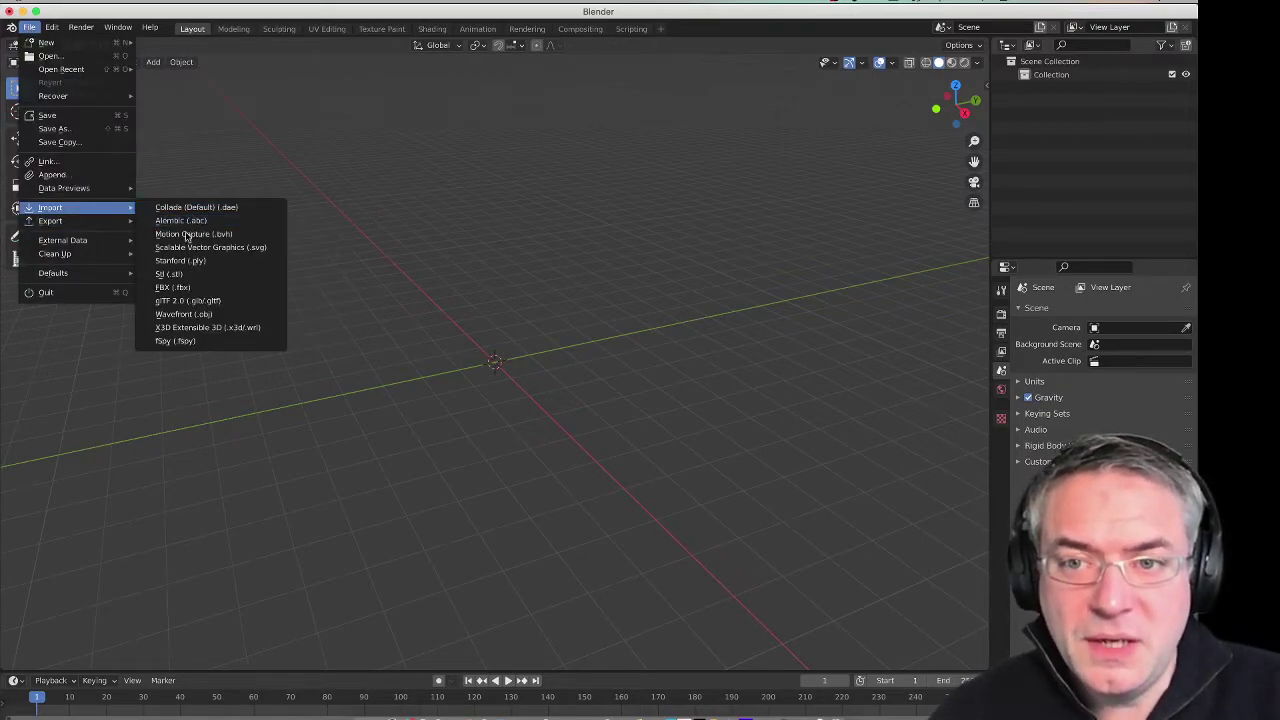
pyautogui.click(169, 343)
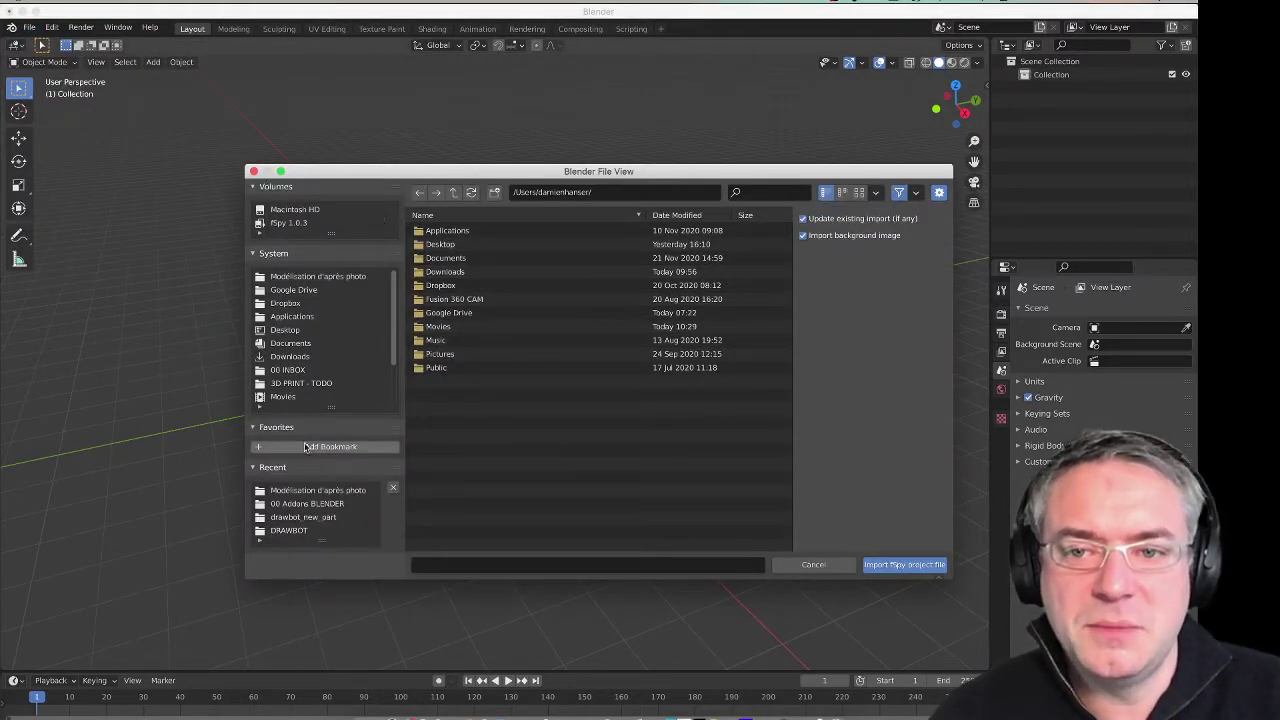
pyautogui.click(284, 491)
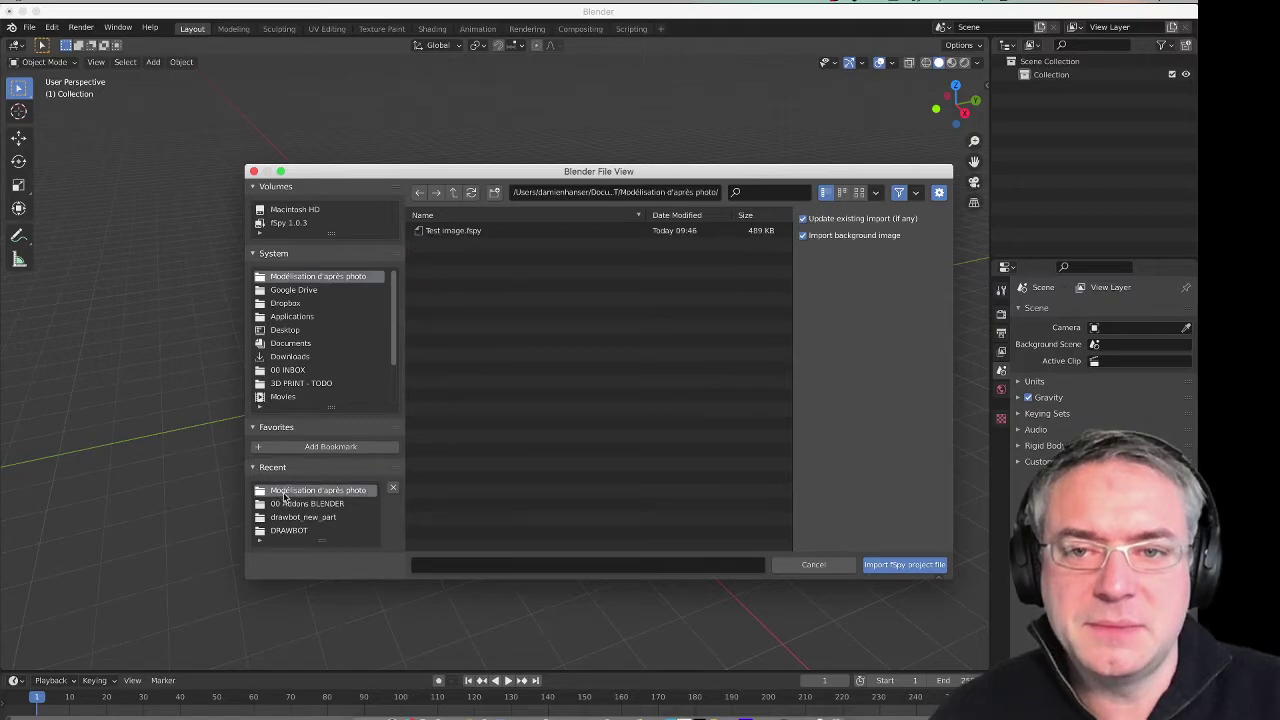
pyautogui.click(455, 192)
pyautogui.doubleClick(455, 231)
pyautogui.click(442, 232)
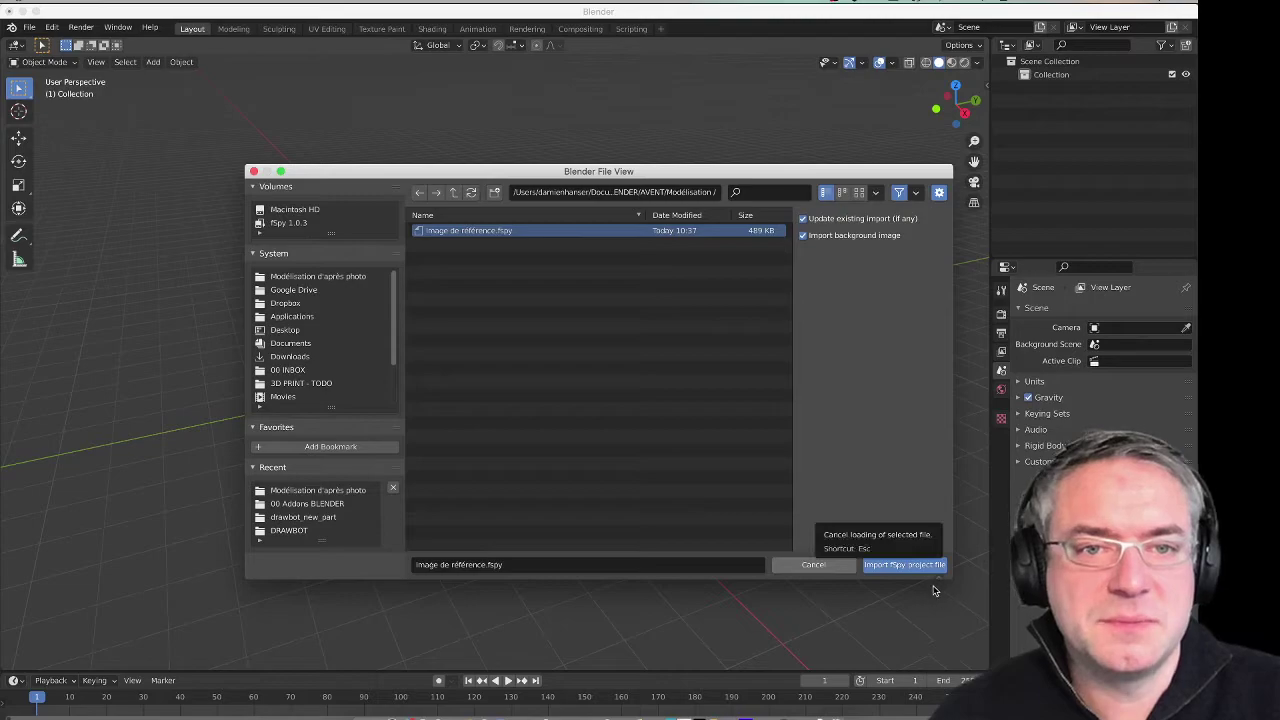
pyautogui.click(907, 567)
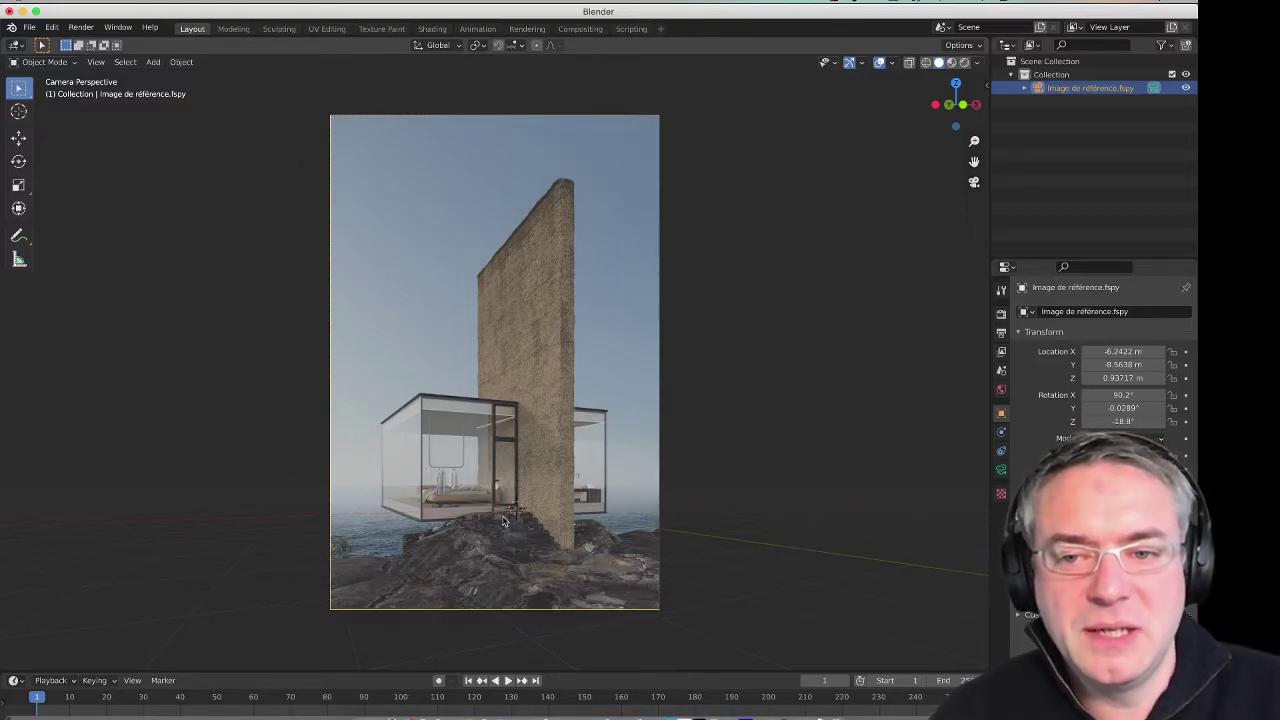
# Step: Give the collection holding the fspy camera a colour tag
pyautogui.click(1026, 90)
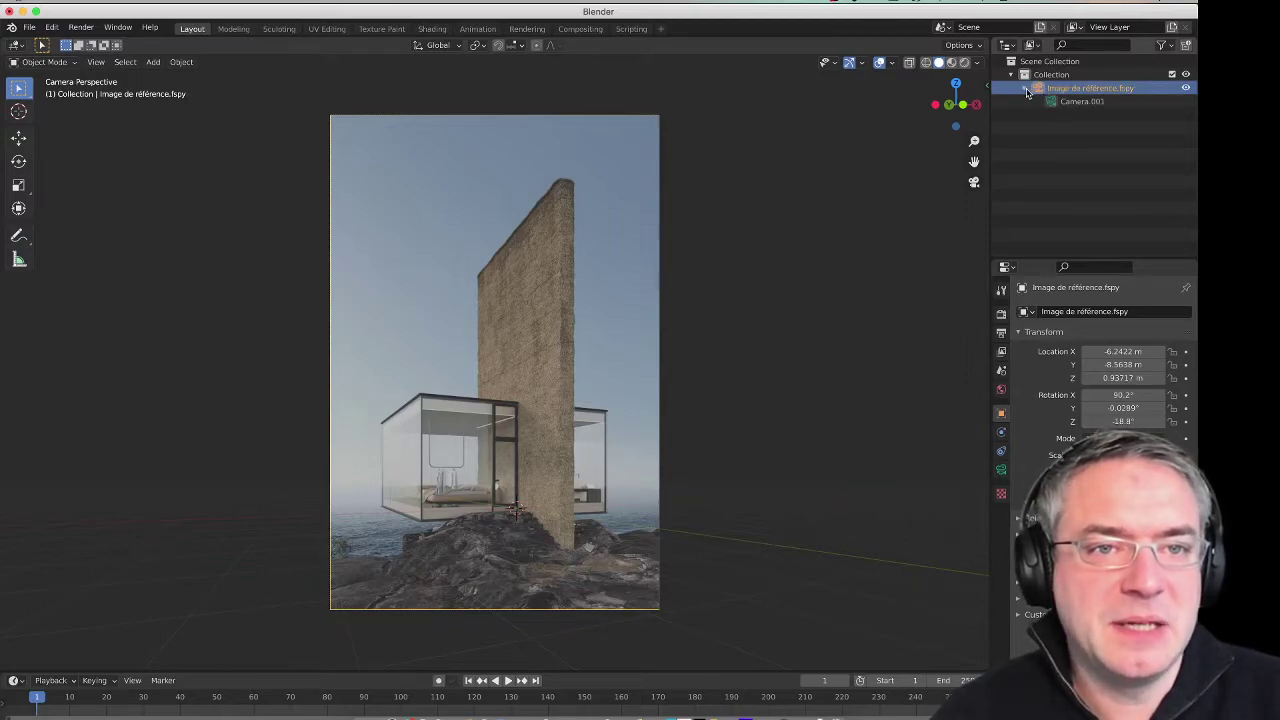
pyautogui.click(1026, 90)
pyautogui.rightClick(1042, 90)
pyautogui.click(1045, 100)
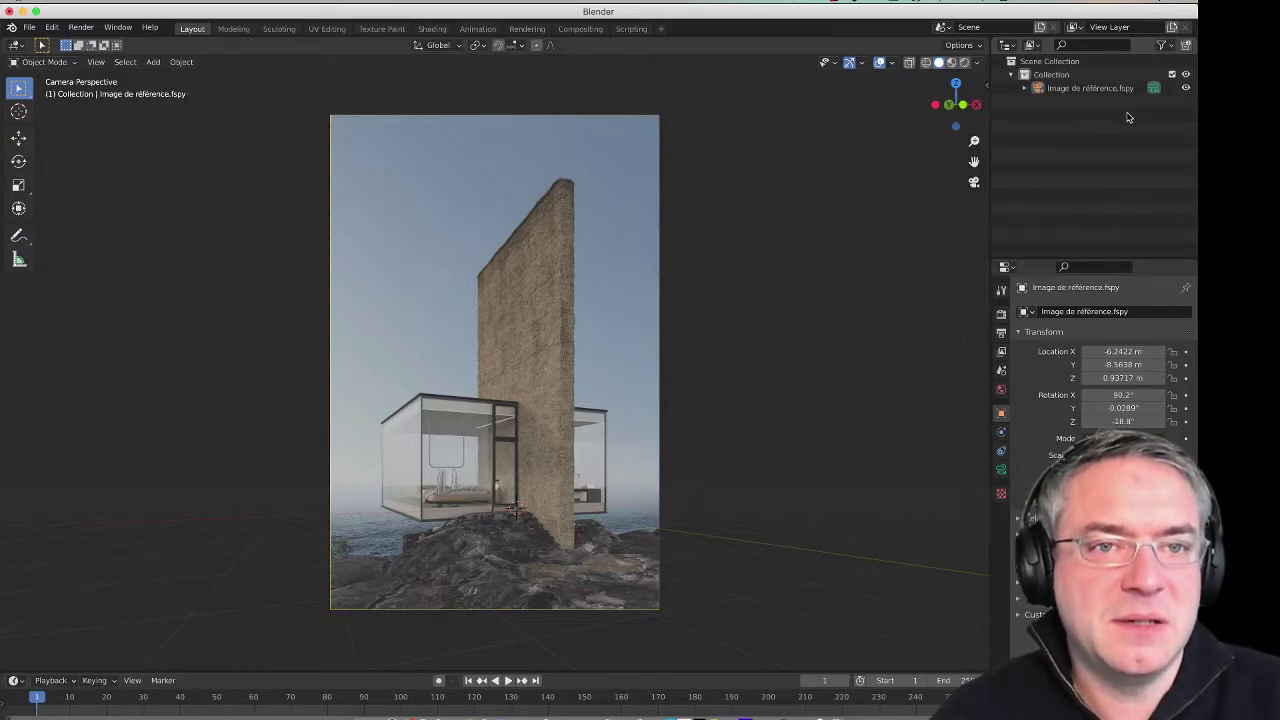
pyautogui.click(1048, 80)
pyautogui.rightClick(1048, 80)
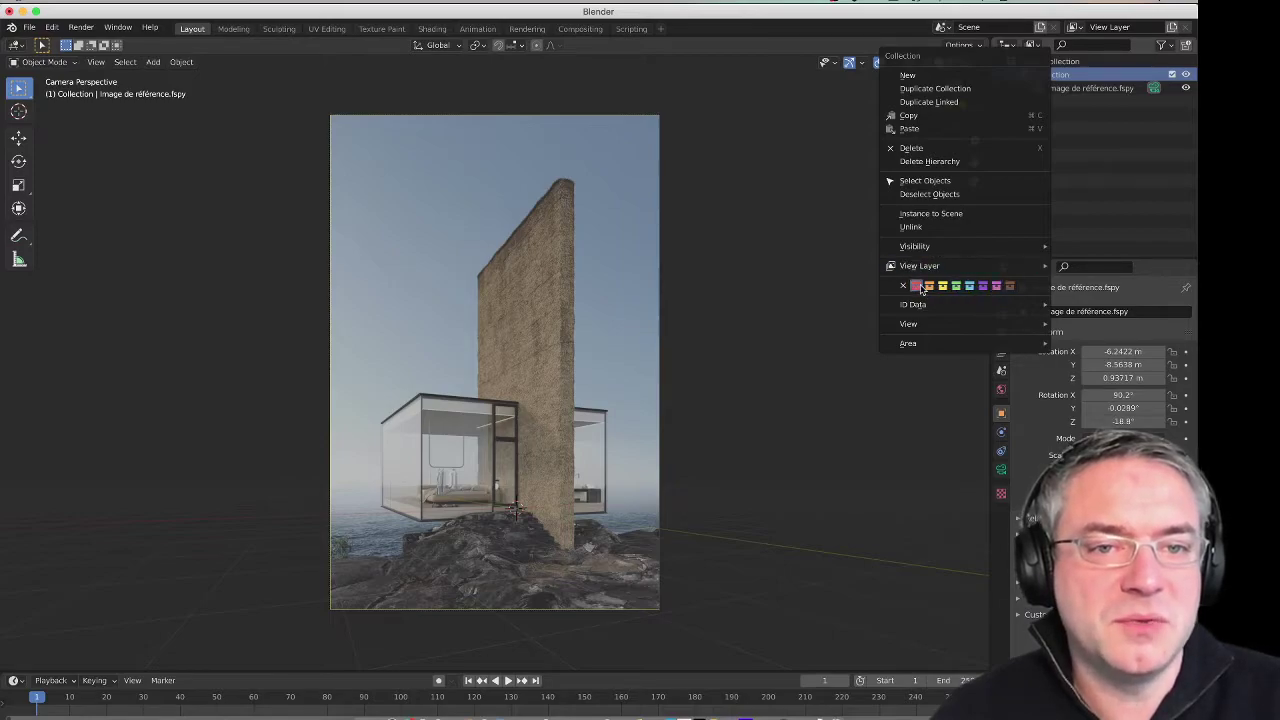
pyautogui.click(985, 288)
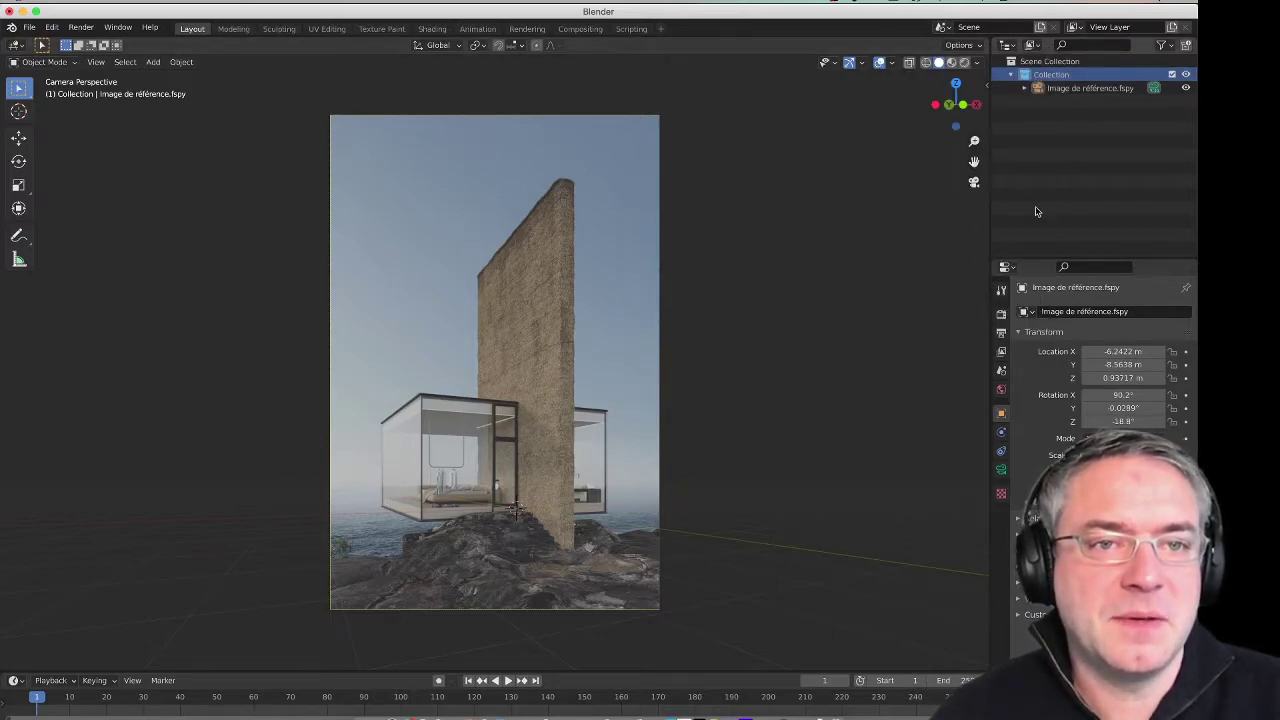
# Step: Rename the collection to 'Image de référence', then shorten it to 'Image de ref'
pyautogui.doubleClick(1040, 75)
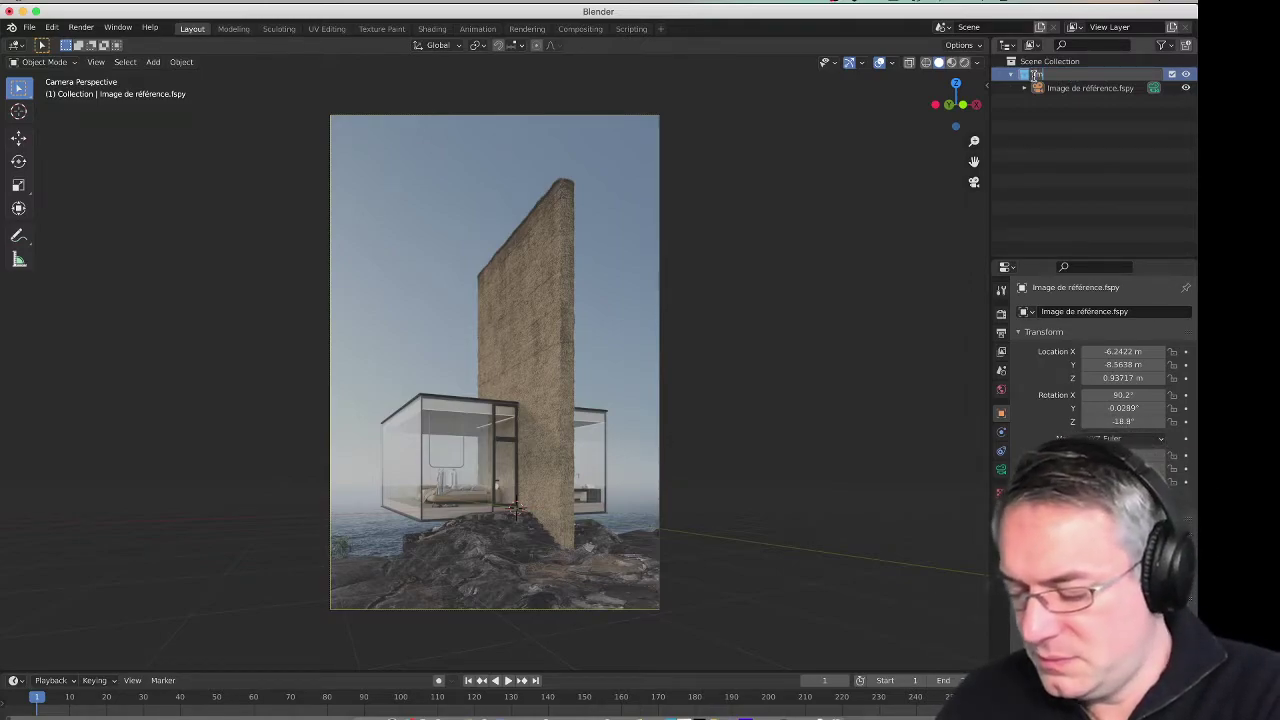
pyautogui.write('Image de référence')
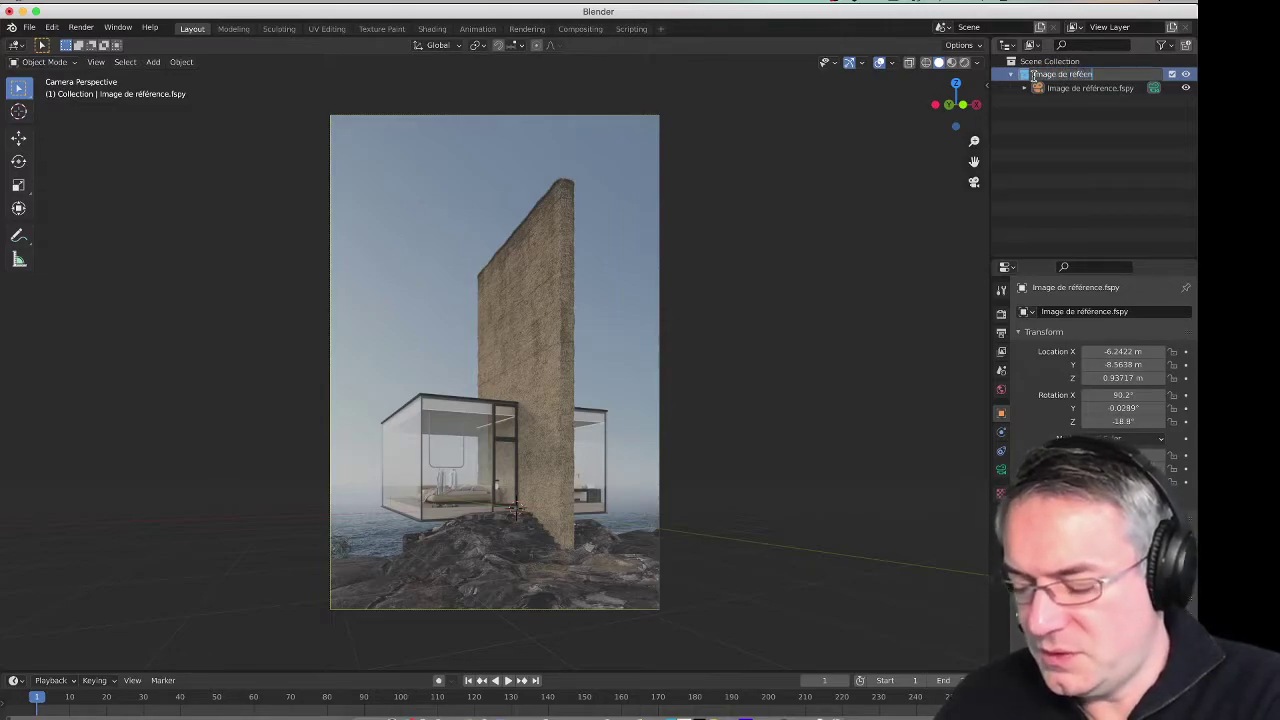
pyautogui.press('Return')
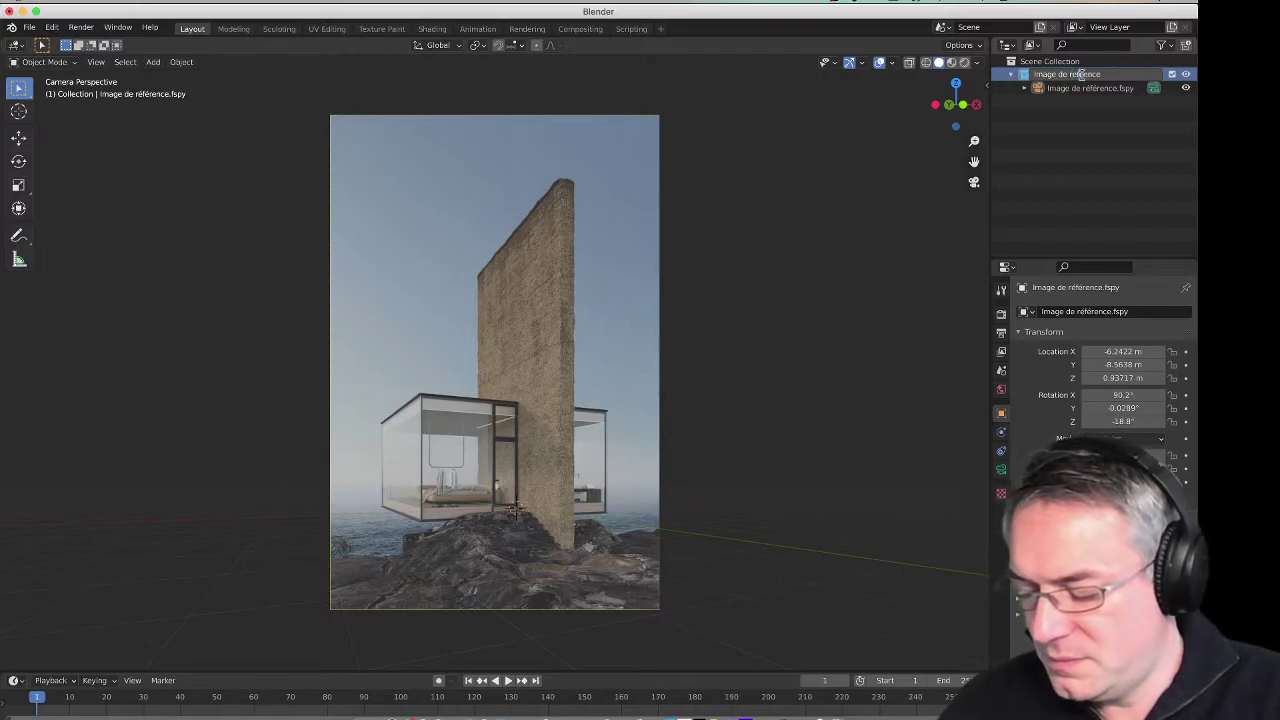
pyautogui.click(1081, 75)
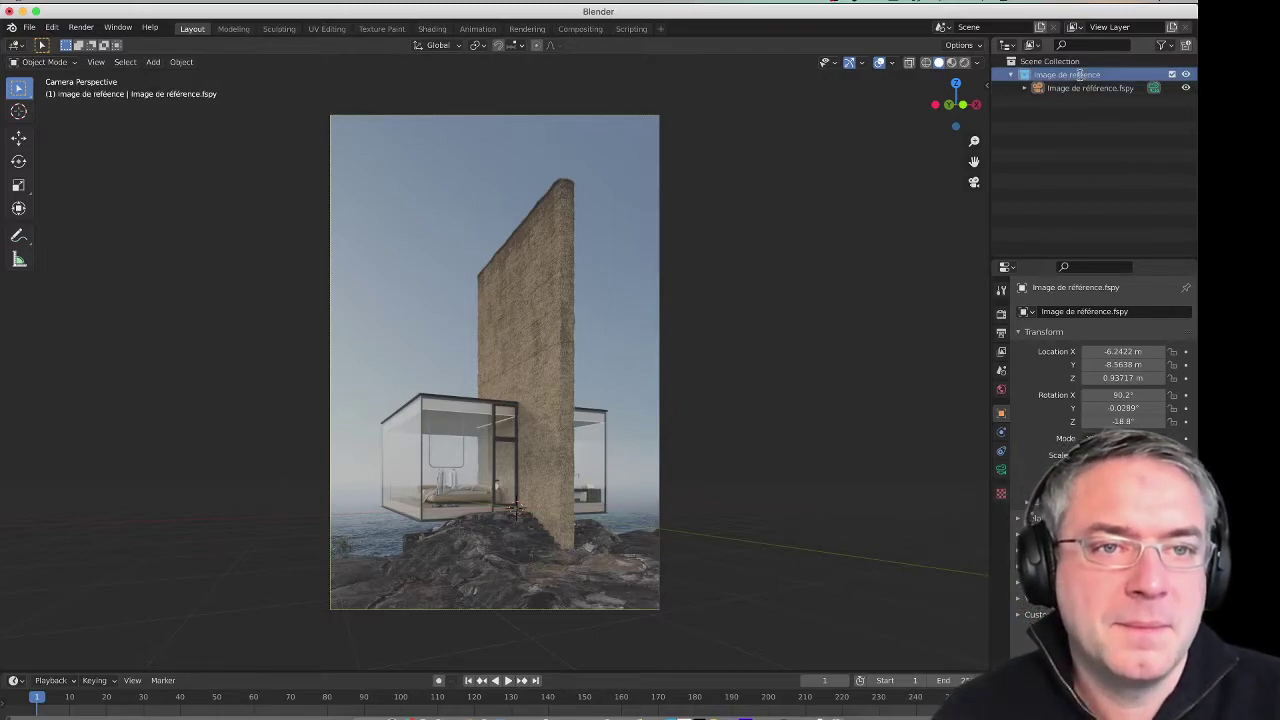
pyautogui.doubleClick(1080, 75)
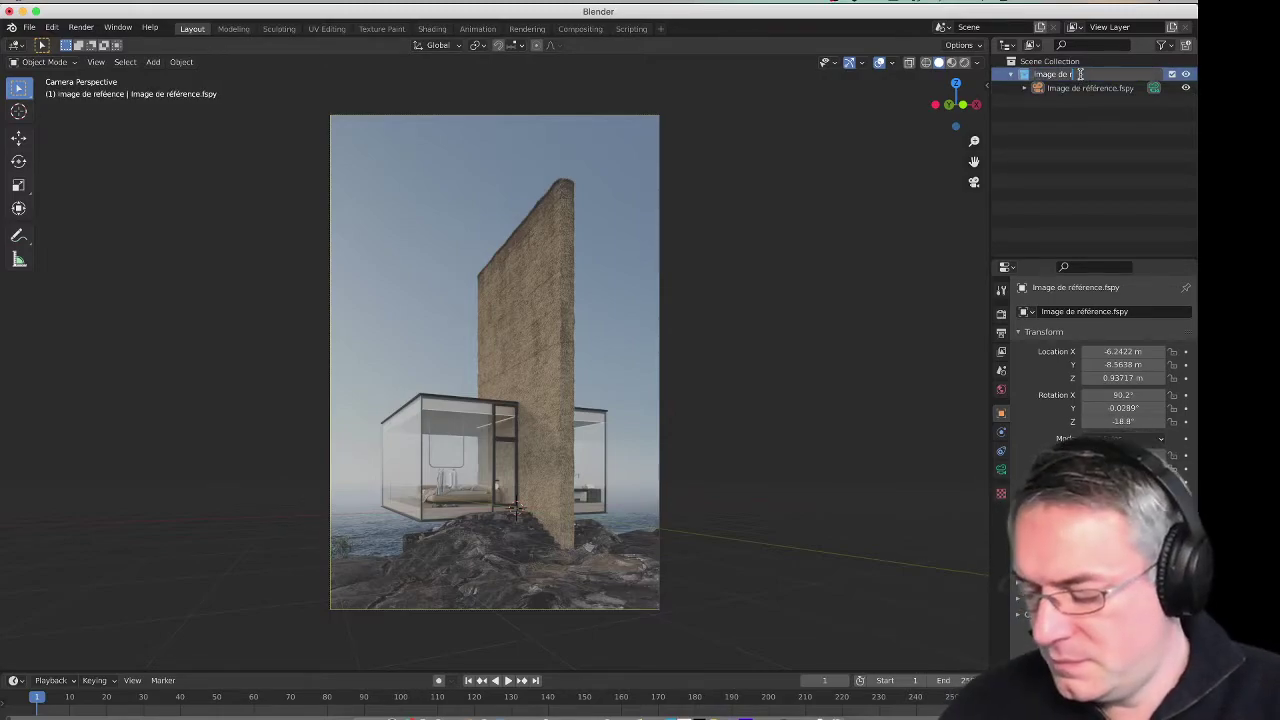
pyautogui.press('Return')
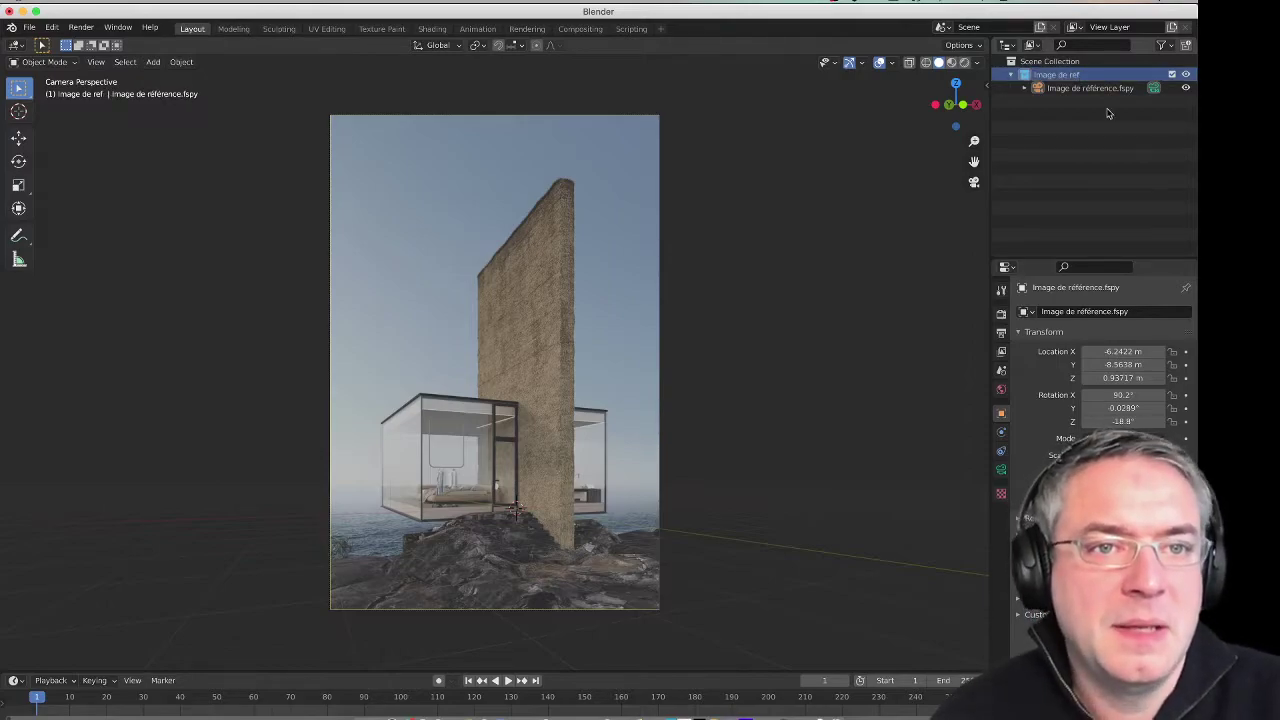
pyautogui.click(1030, 88)
pyautogui.click(1030, 88)
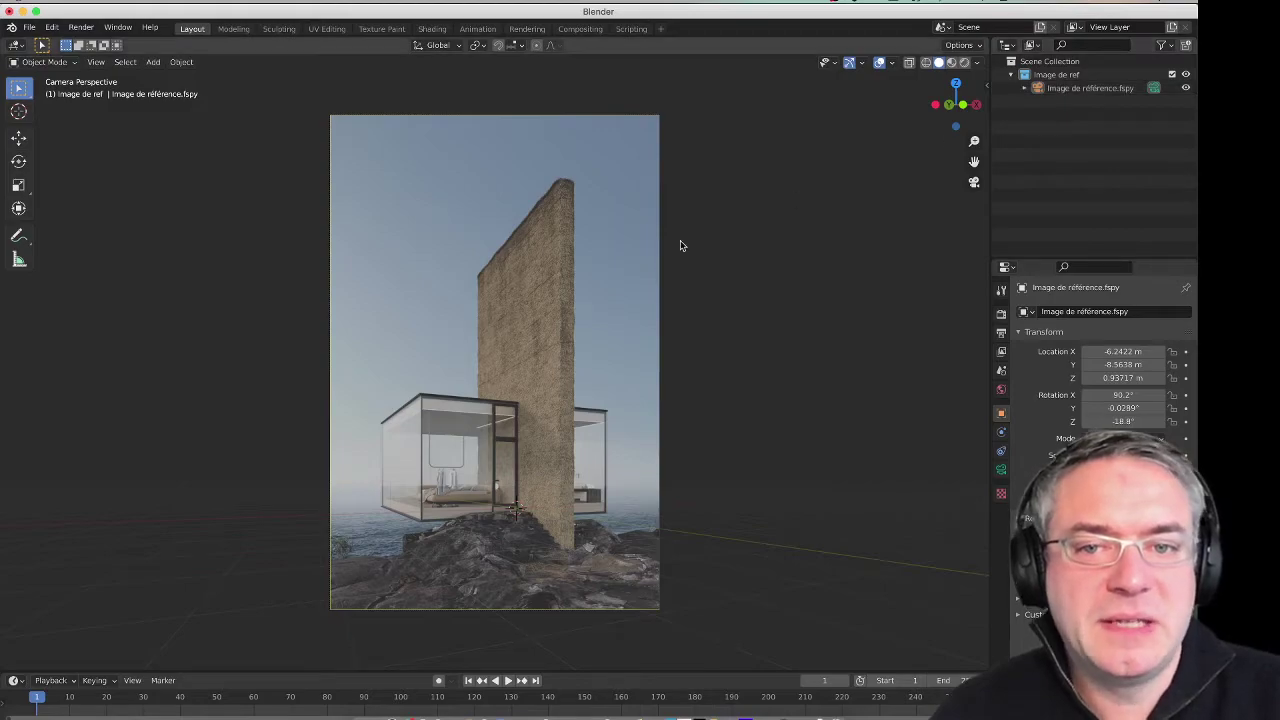
# Step: Select the imported camera and show its lens settings, a 75.4° field of view
pyautogui.moveTo(680, 243); pyautogui.dragTo(751, 261, button='middle')
pyautogui.moveTo(749, 262); pyautogui.dragTo(657, 400, button='middle')
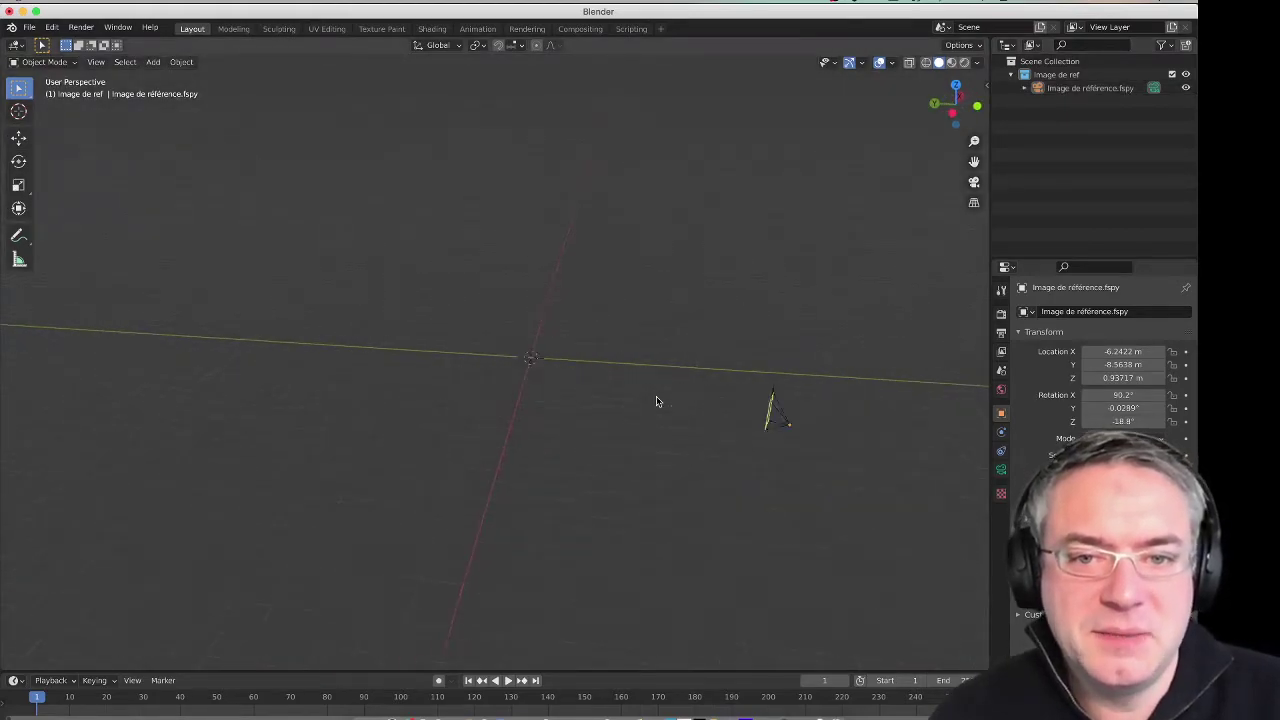
pyautogui.scroll(5, 640, 392)
pyautogui.keyDown('shift'); pyautogui.moveTo(809, 456); pyautogui.dragTo(604, 428, button='middle'); pyautogui.keyUp('shift')
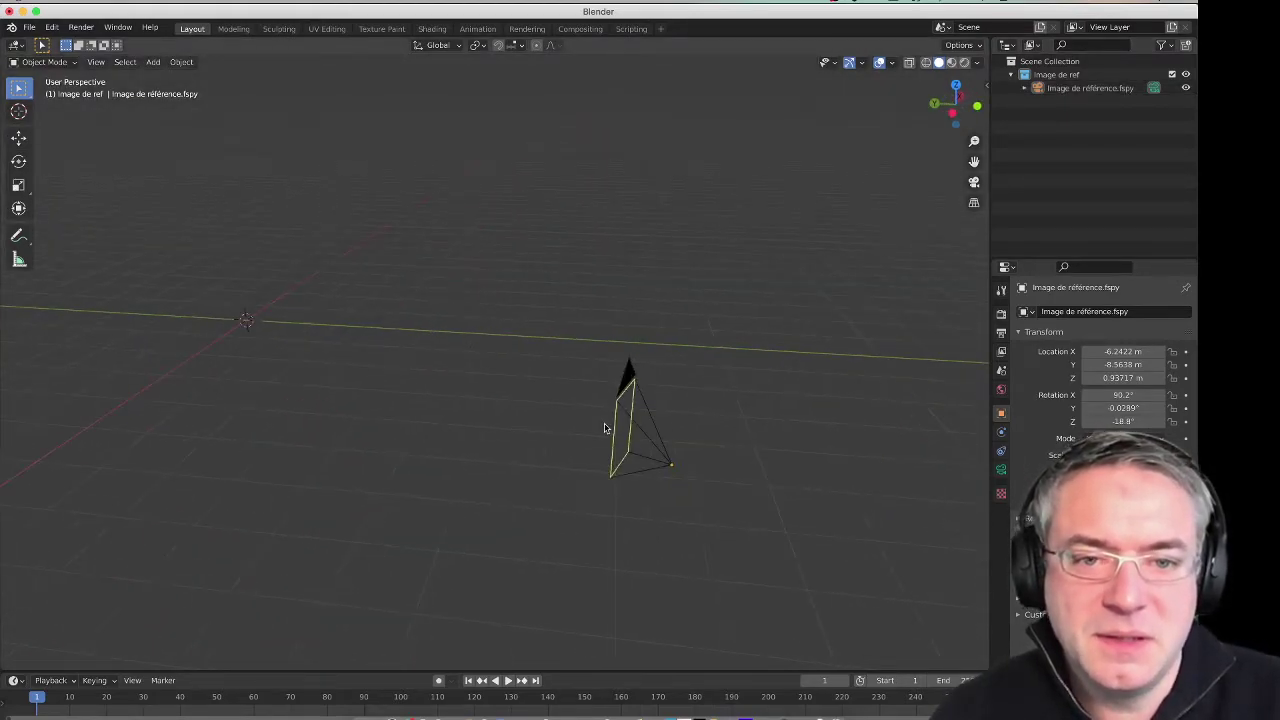
pyautogui.click(670, 478)
pyautogui.moveTo(729, 500)
pyautogui.mouseDown(button='middle')
pyautogui.moveTo(651, 494)
pyautogui.moveTo(660, 466)
pyautogui.moveTo(625, 487)
pyautogui.moveTo(577, 480)
pyautogui.moveTo(683, 477)
pyautogui.moveTo(573, 380)
pyautogui.moveTo(655, 405)
pyautogui.mouseUp(button='middle')
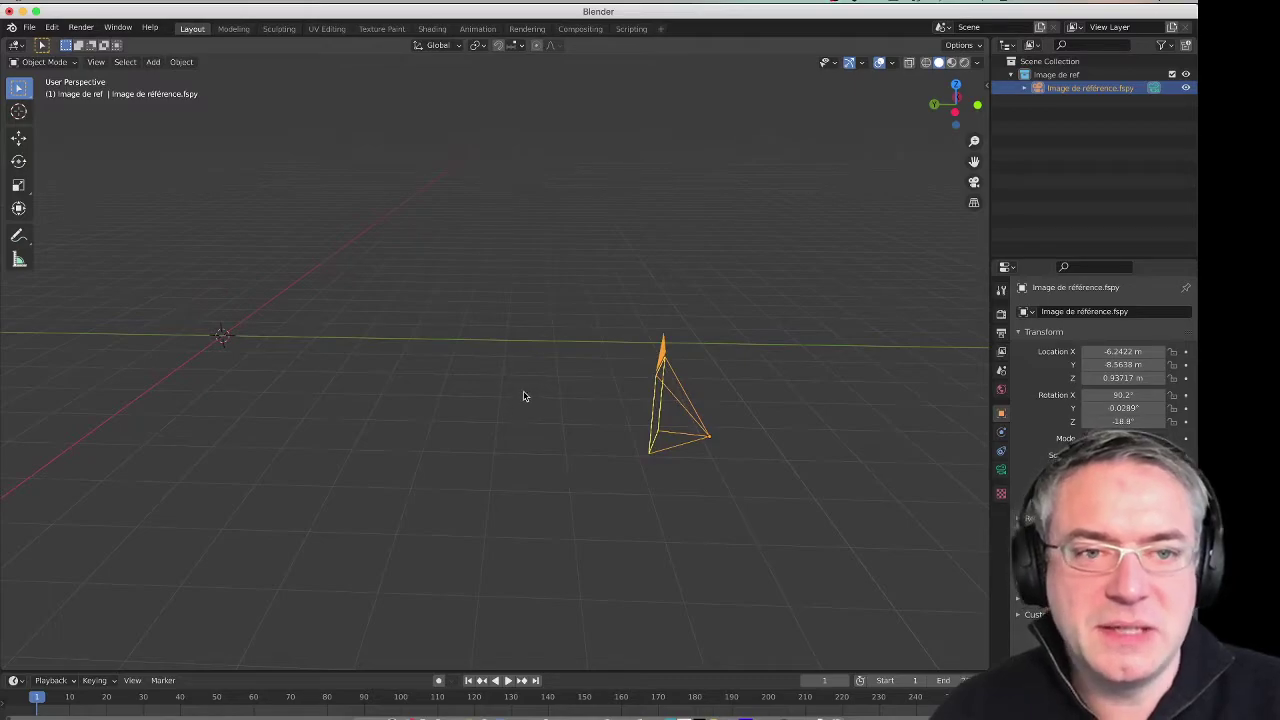
pyautogui.moveTo(522, 396); pyautogui.dragTo(528, 400, button='middle')
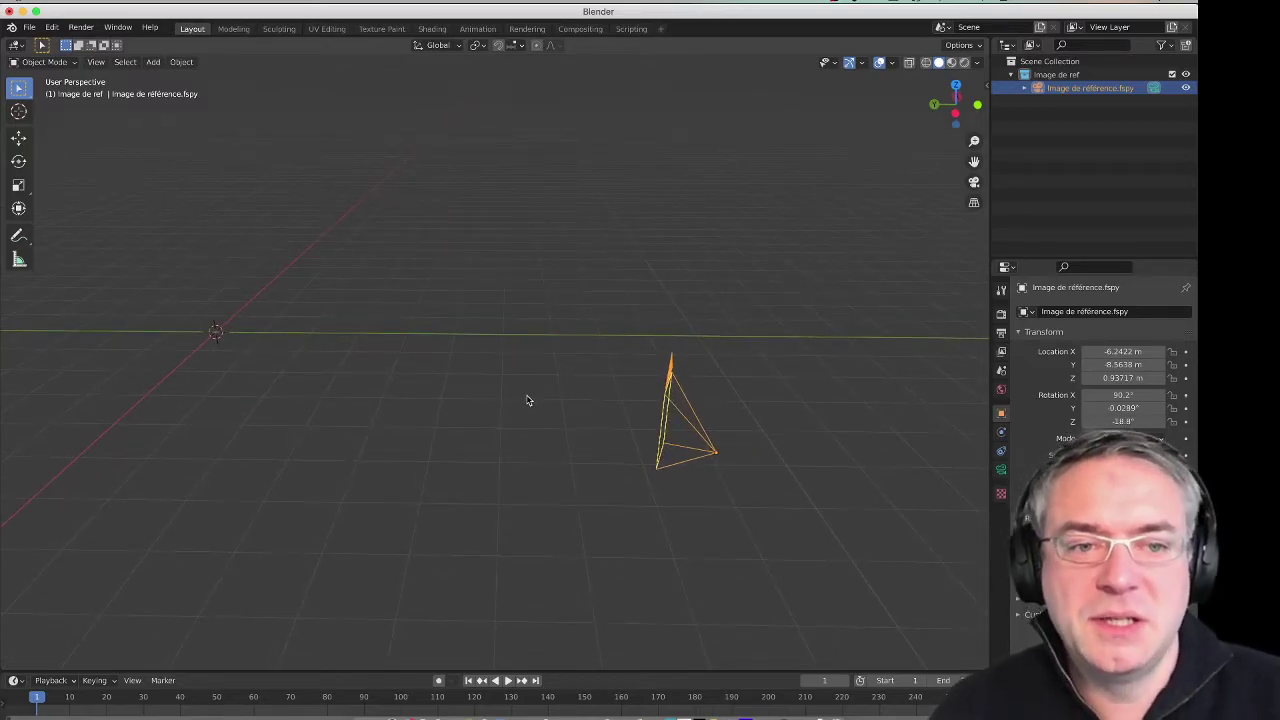
pyautogui.click(1001, 469)
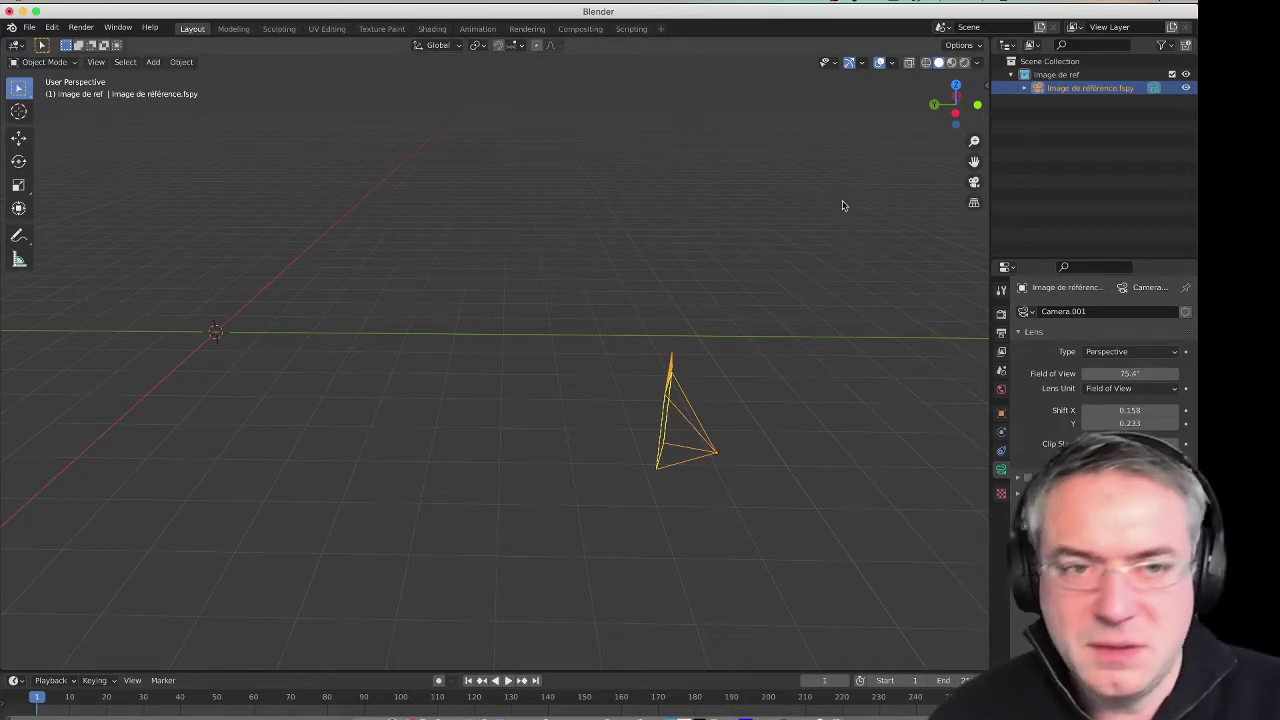
# Step: Show the camera's location and rotation in the sidebar, then return to camera view
pyautogui.press('n')
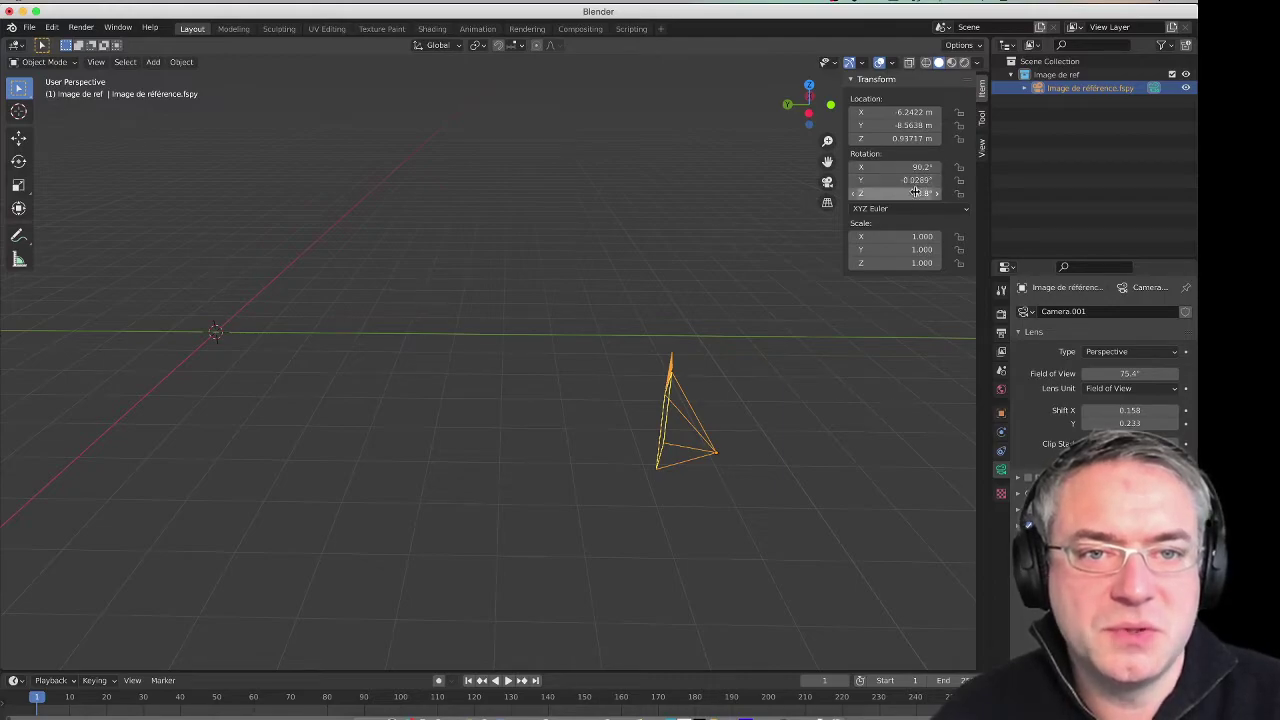
pyautogui.click(740, 329)
pyautogui.moveTo(740, 329)
pyautogui.mouseDown(button='middle')
pyautogui.moveTo(737, 369)
pyautogui.moveTo(714, 362)
pyautogui.mouseUp(button='middle')
pyautogui.moveTo(588, 384); pyautogui.dragTo(556, 377, button='middle')
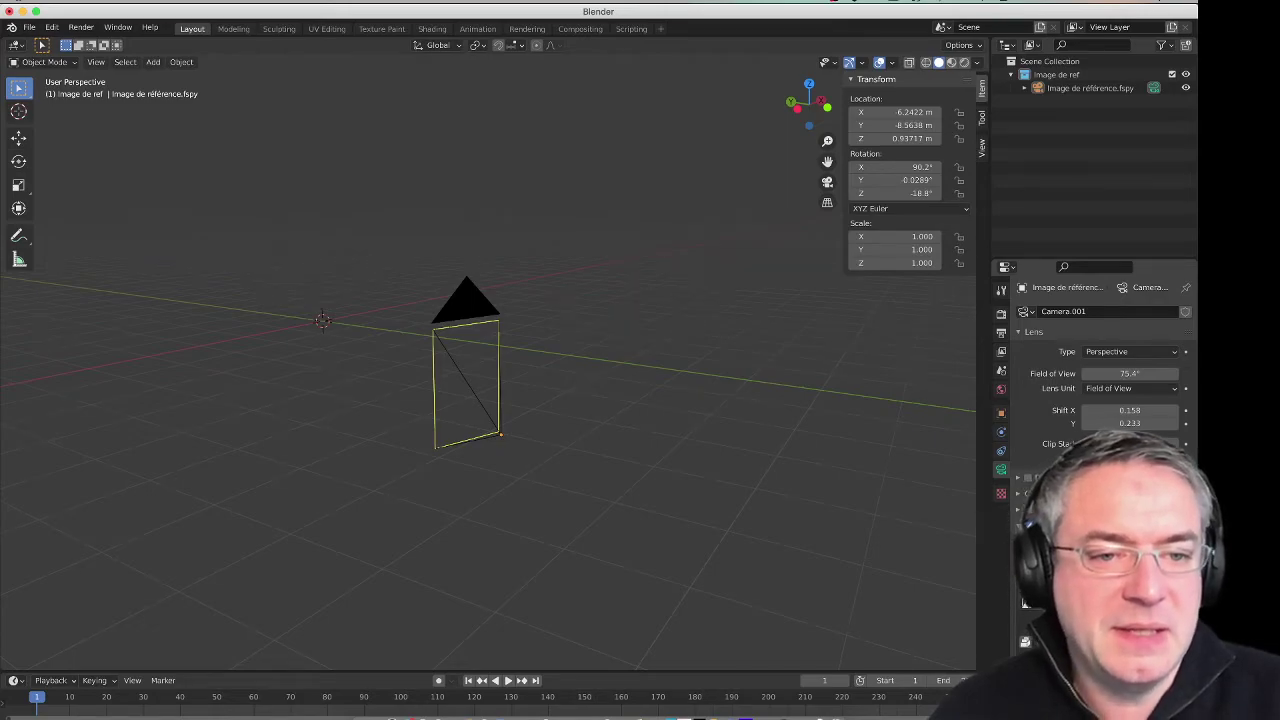
pyautogui.scroll(-1, 1100, 360)
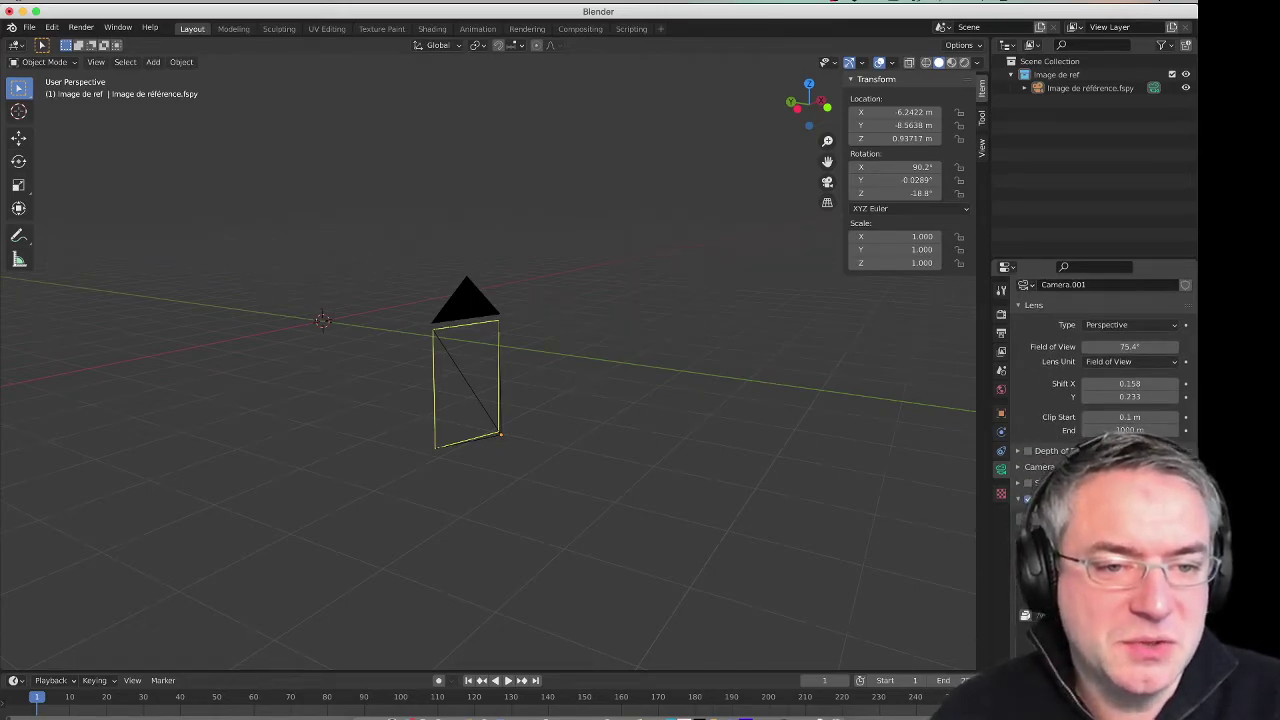
pyautogui.scroll(-2, 1016, 590)
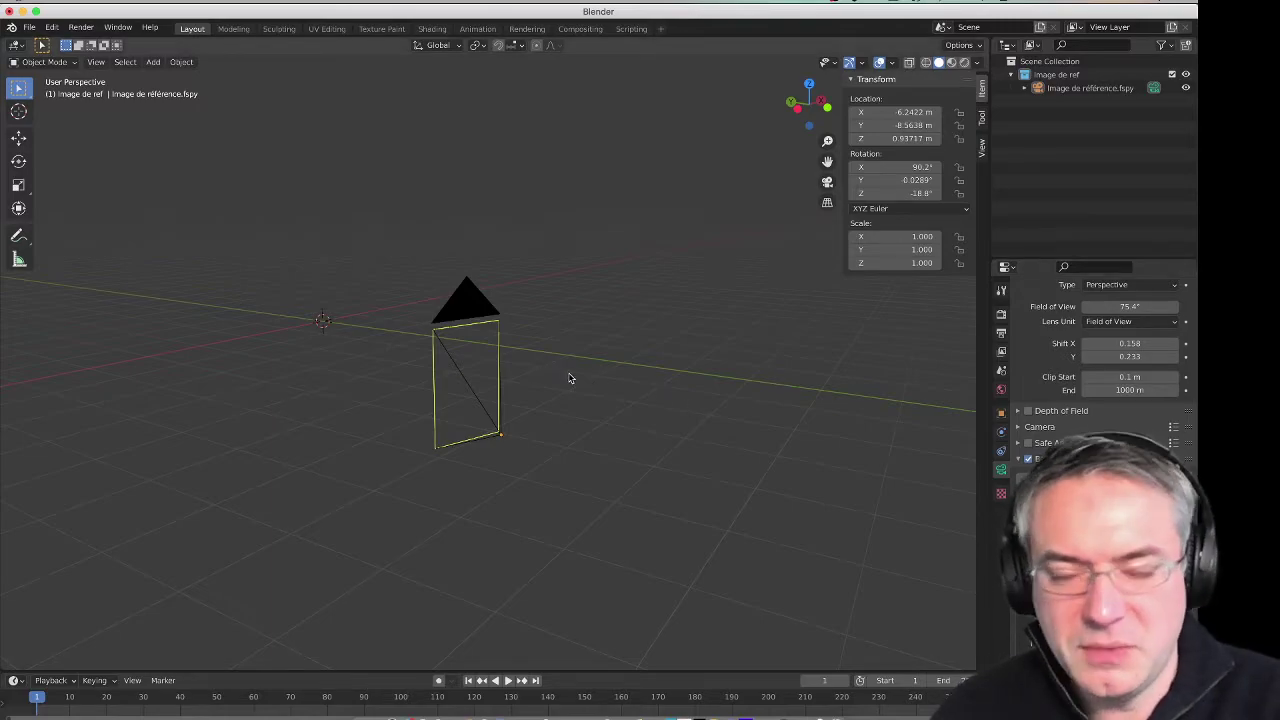
pyautogui.press('KP_0')
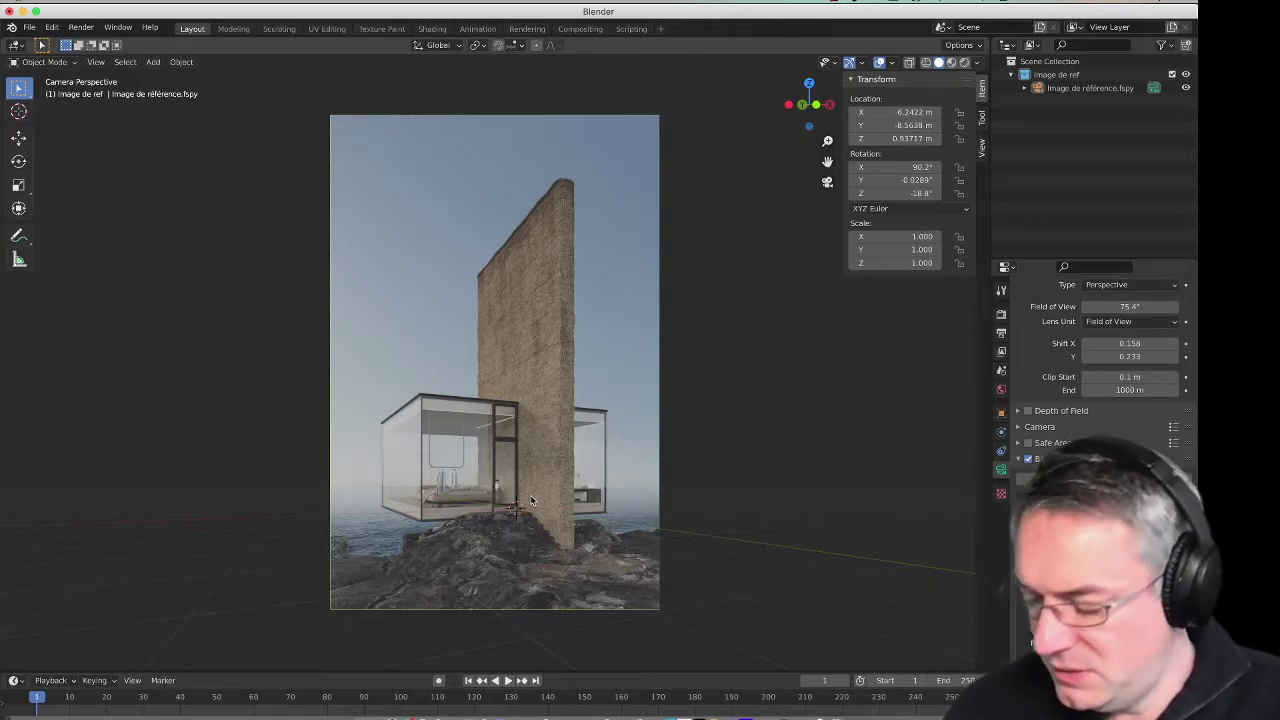
# Step: Add a cube and move it over the lower-left part of the glass cabin
pyautogui.hotkey('shift', 'a')
pyautogui.moveTo(490, 468)
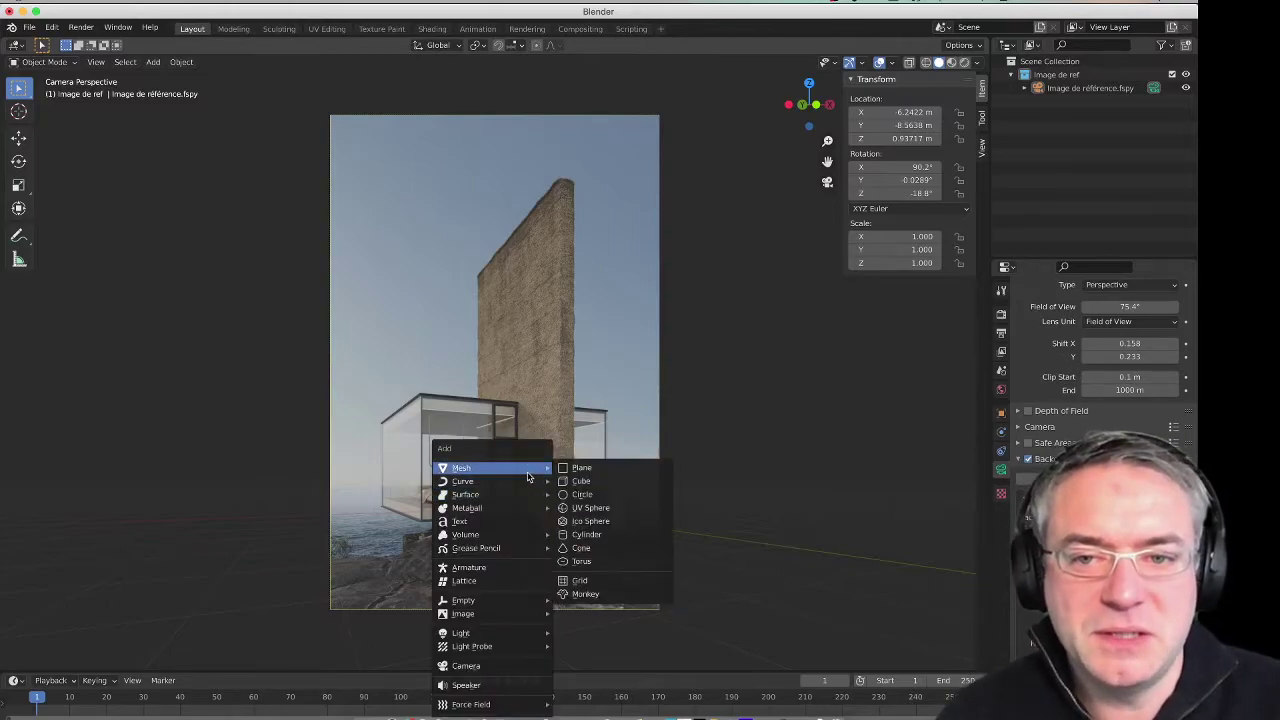
pyautogui.click(588, 484)
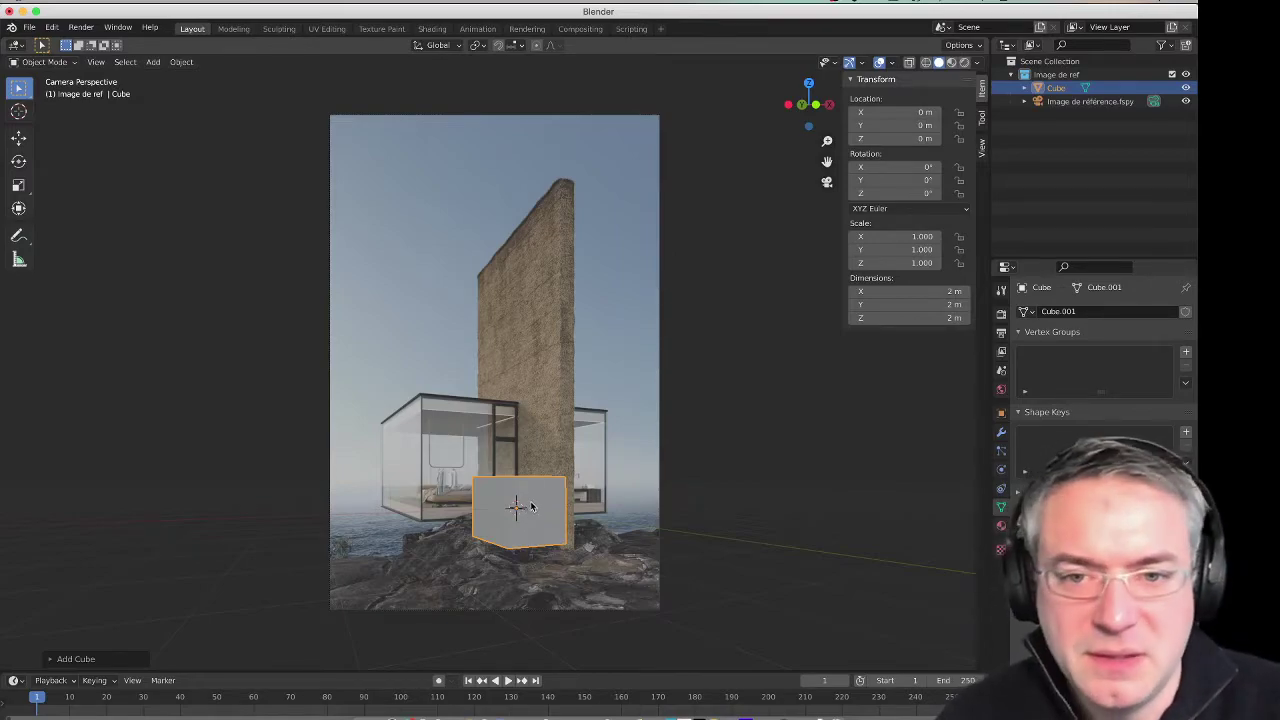
pyautogui.press('g')
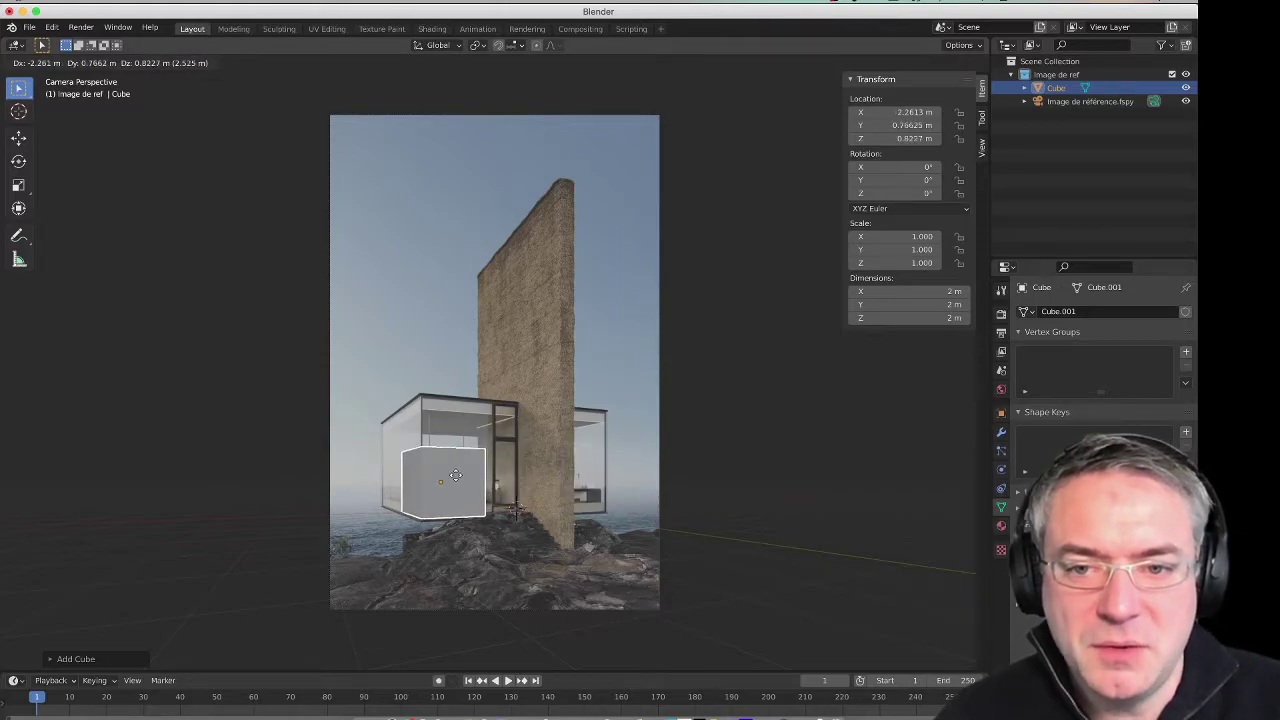
pyautogui.click(452, 480)
pyautogui.scroll(1, 437, 494)
pyautogui.scroll(5, 434, 514)
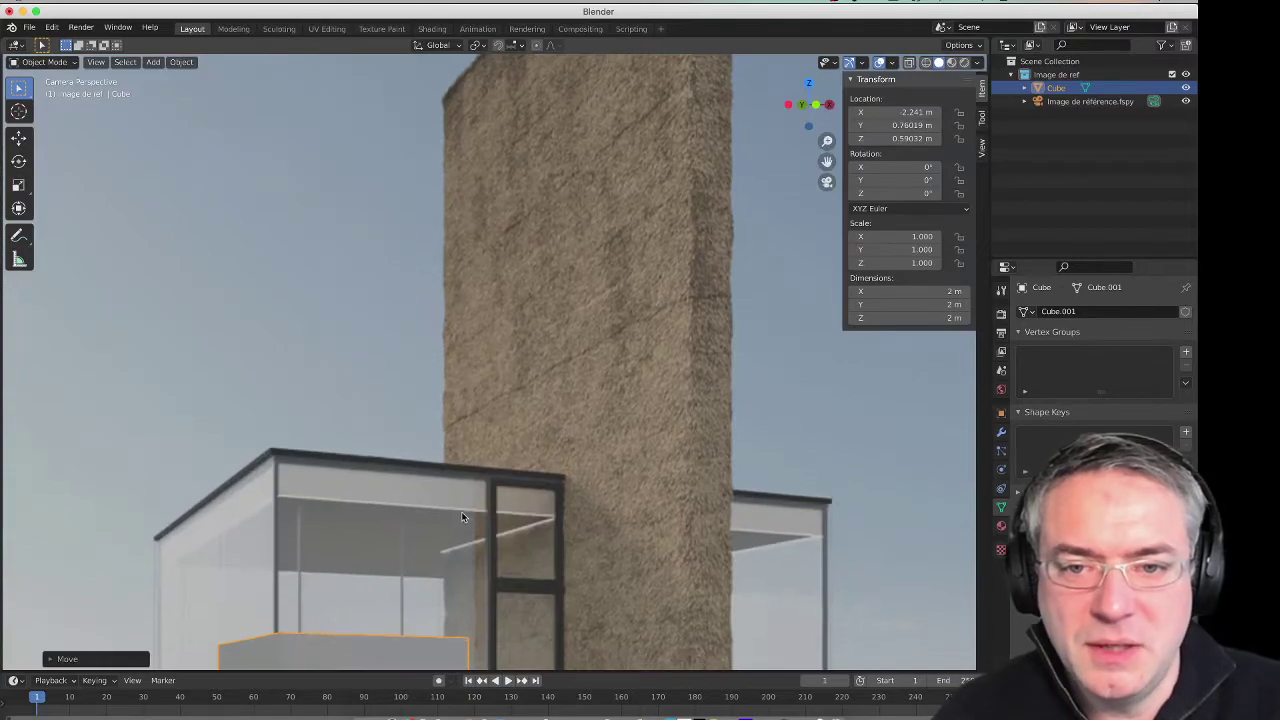
pyautogui.keyDown('shift'); pyautogui.moveTo(461, 511); pyautogui.dragTo(455, 336, button='middle'); pyautogui.keyUp('shift')
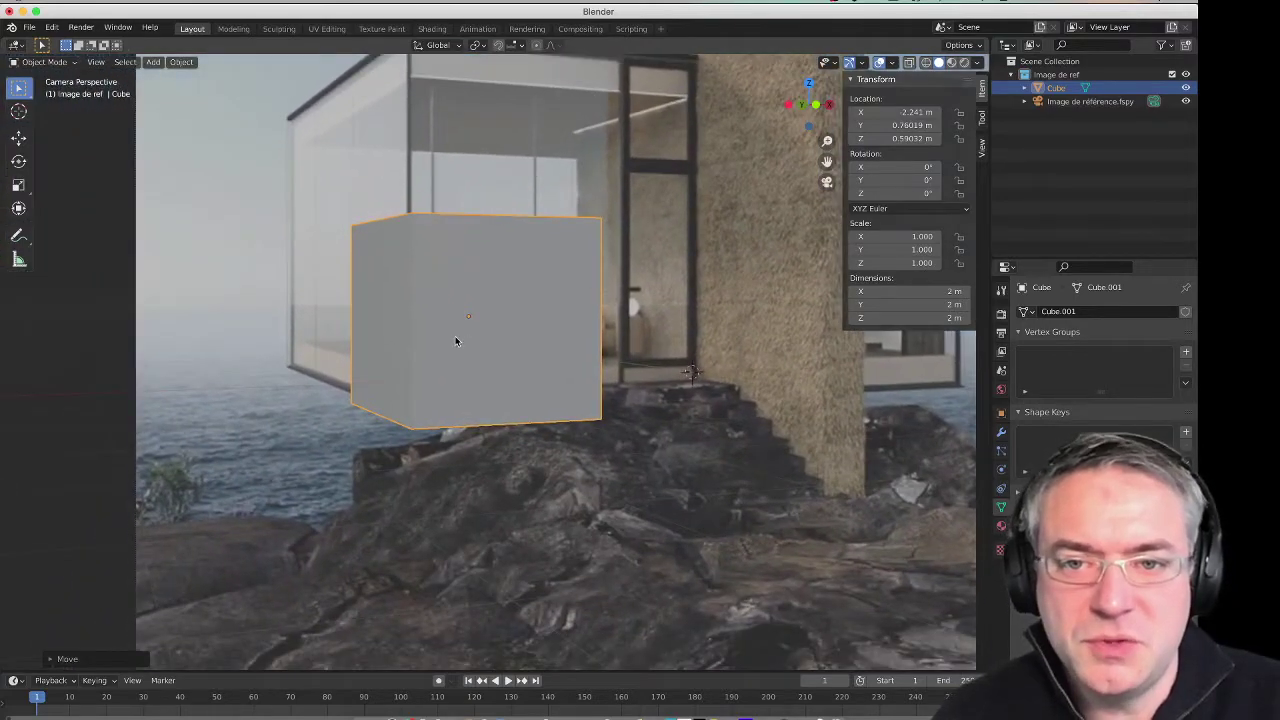
pyautogui.scroll(4, 455, 341)
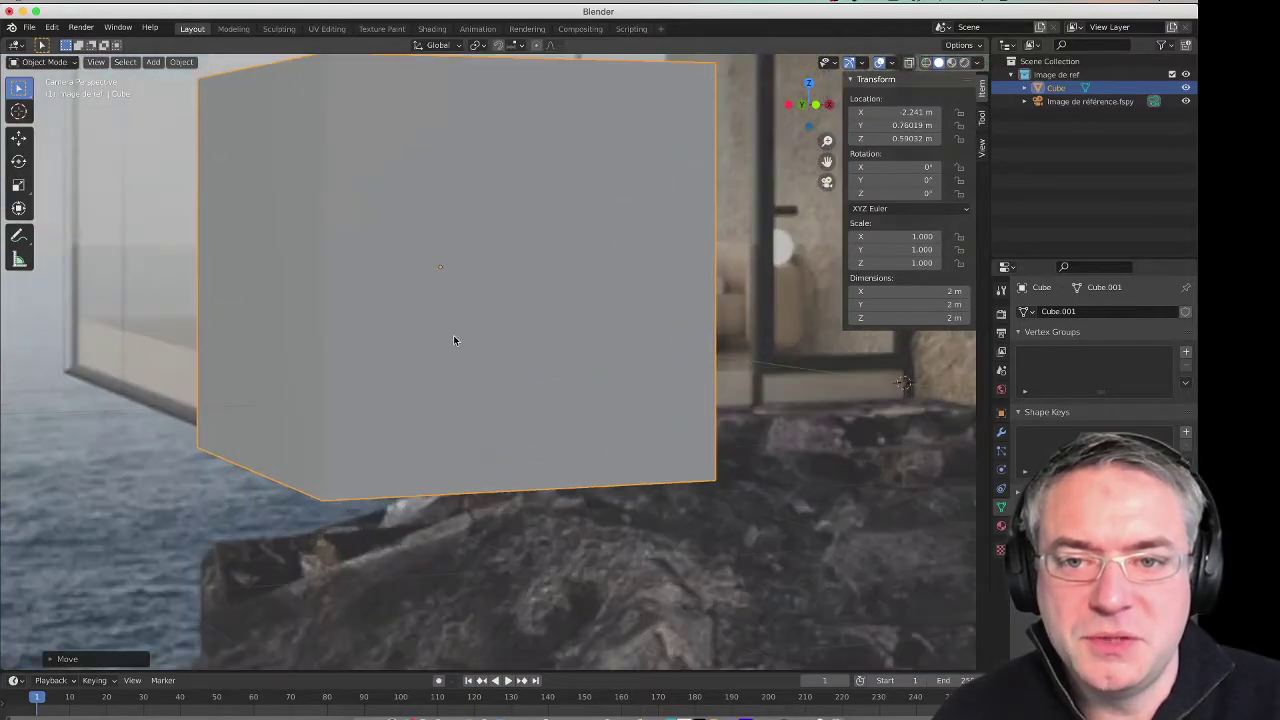
pyautogui.press('g')
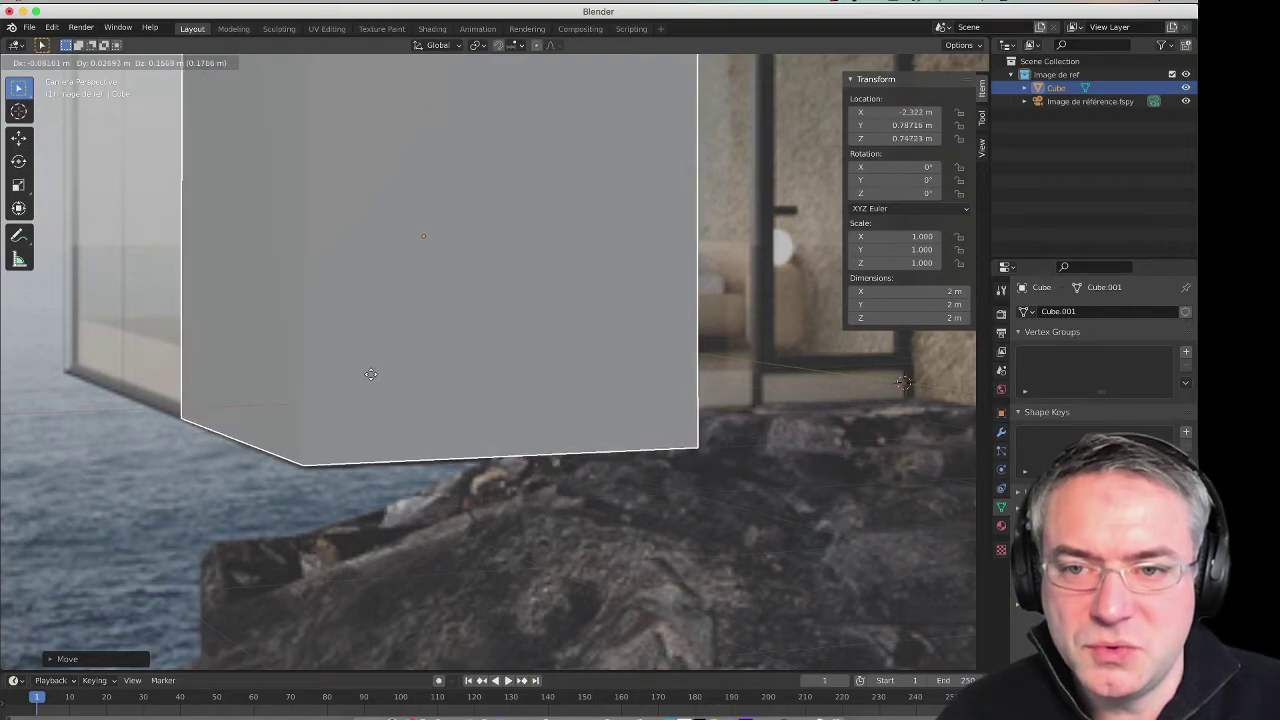
pyautogui.click(372, 376)
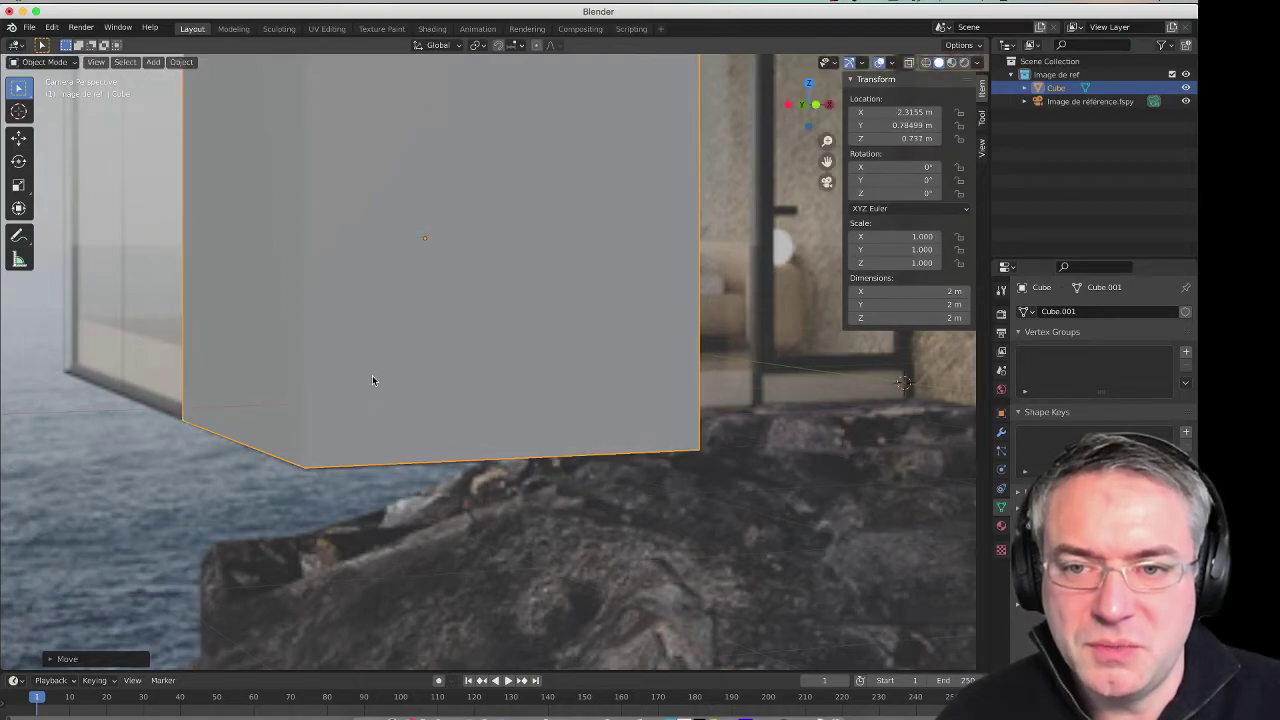
# Step: Switch to see-through wireframe shading and deselect the cube
pyautogui.scroll(-3, 380, 362)
pyautogui.scroll(-2, 476, 283)
pyautogui.scroll(-3, 476, 283)
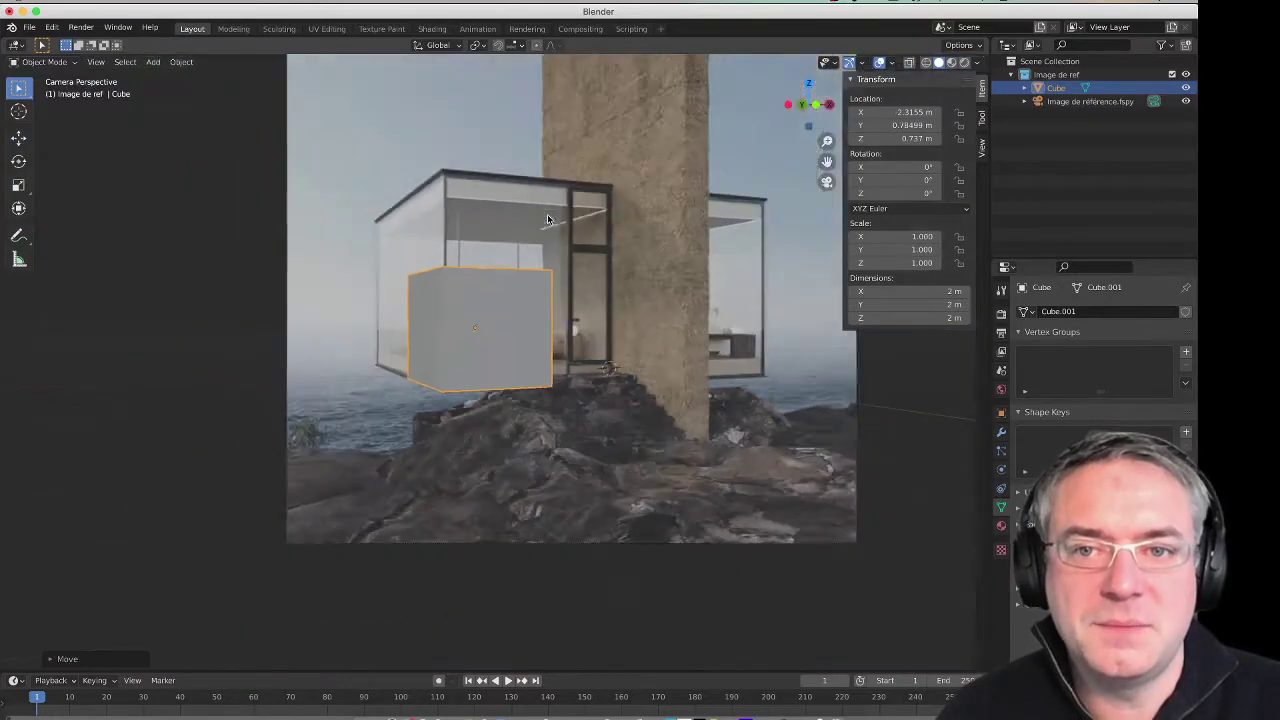
pyautogui.scroll(1, 641, 113)
pyautogui.scroll(-3, 638, 134)
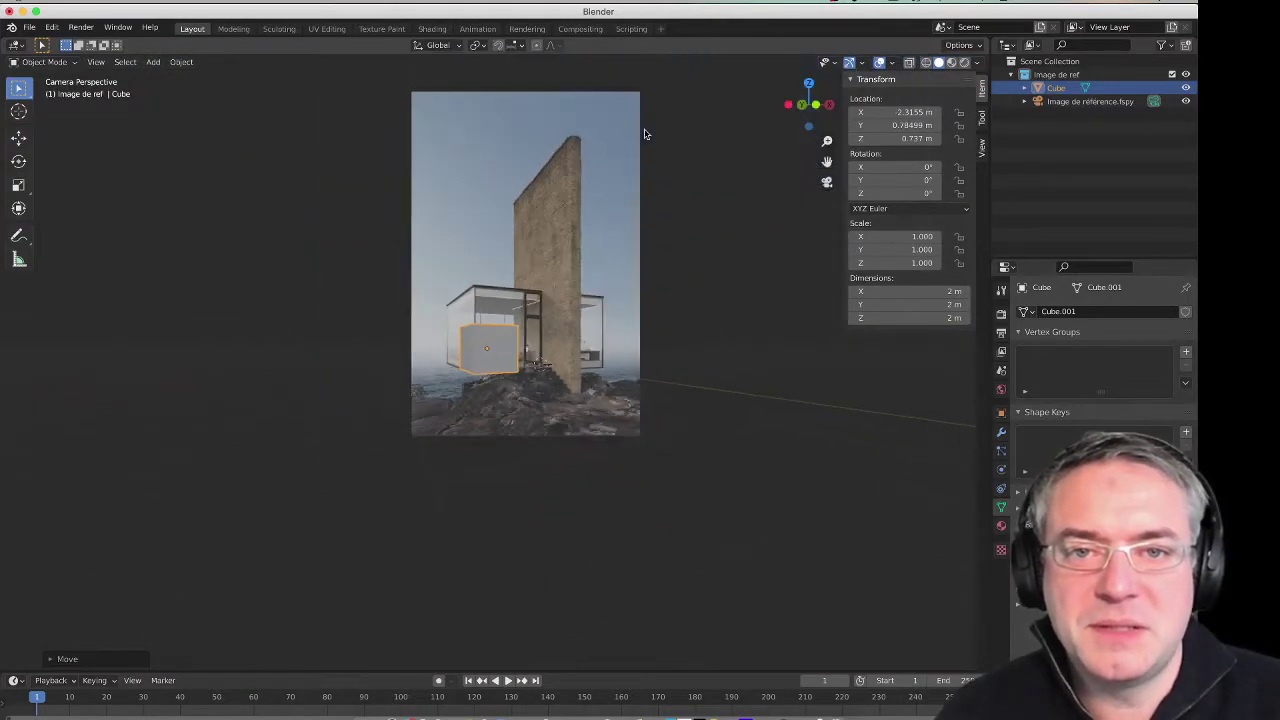
pyautogui.scroll(3, 660, 100)
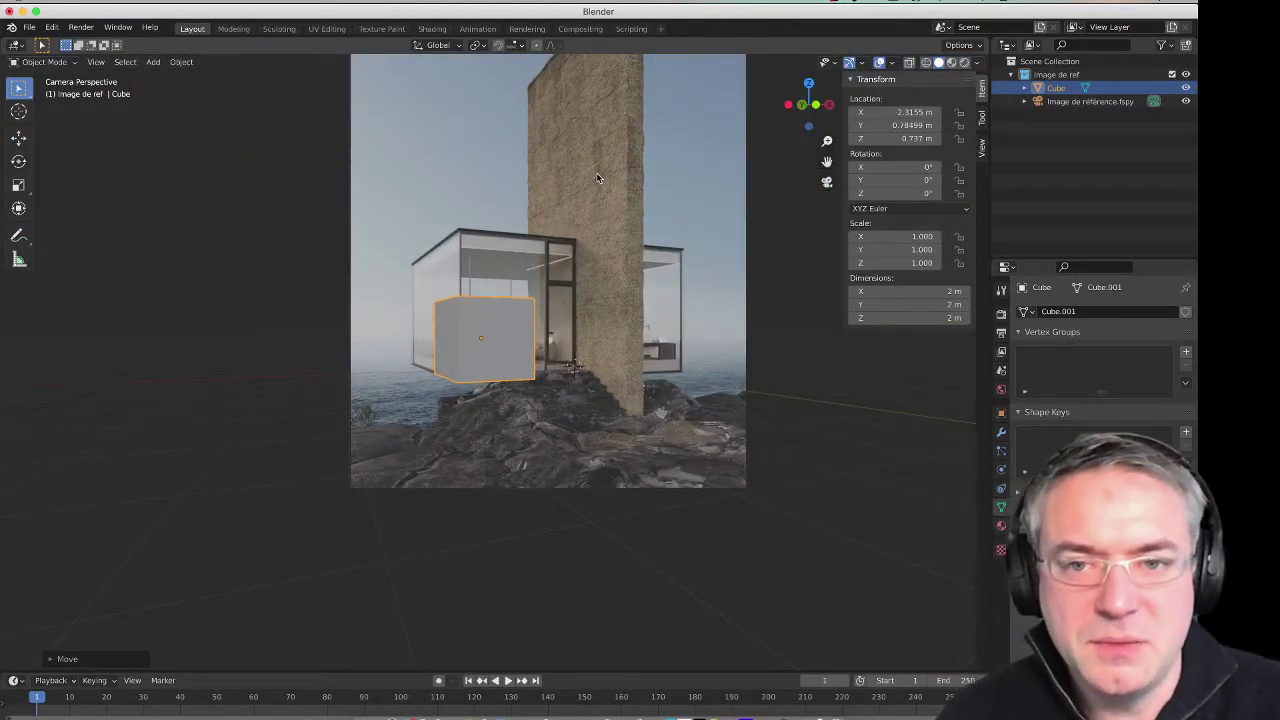
pyautogui.hotkey('shift', 'z')
pyautogui.click(545, 249)
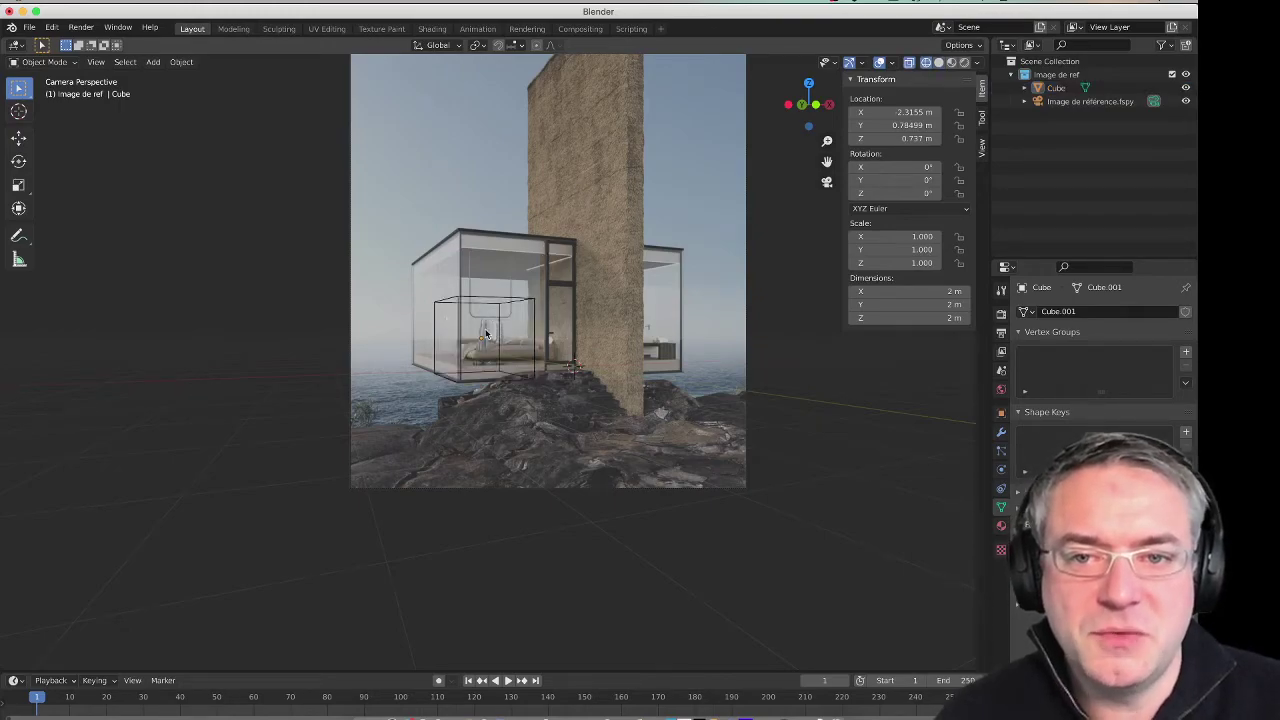
# Step: In face select mode, move the cube's right face outward along the X axis
pyautogui.press('Tab')
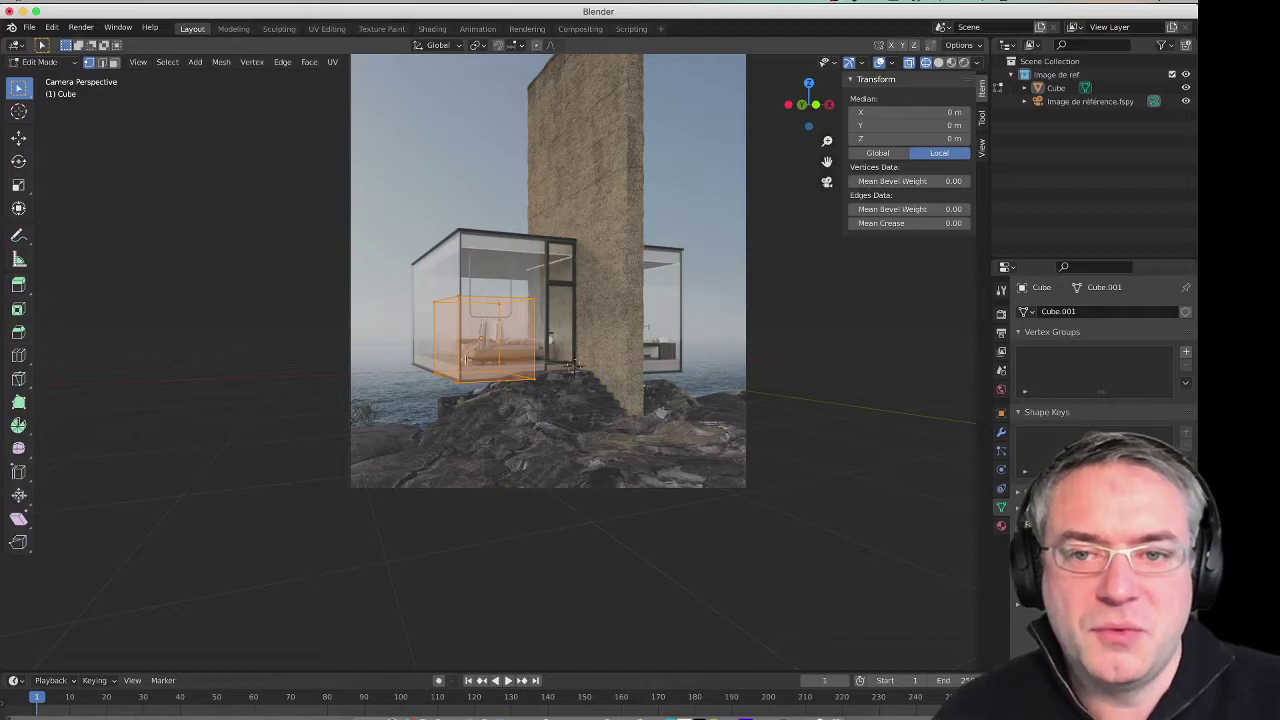
pyautogui.scroll(2, 487, 330)
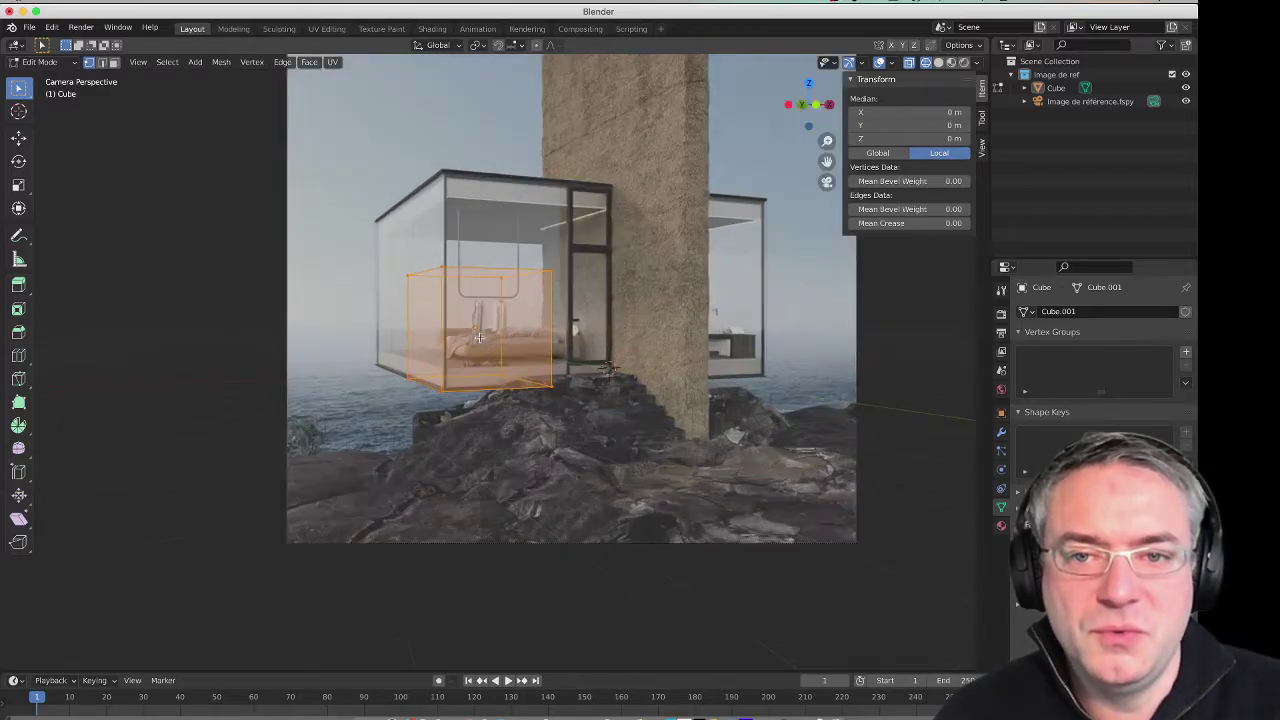
pyautogui.scroll(1, 487, 330)
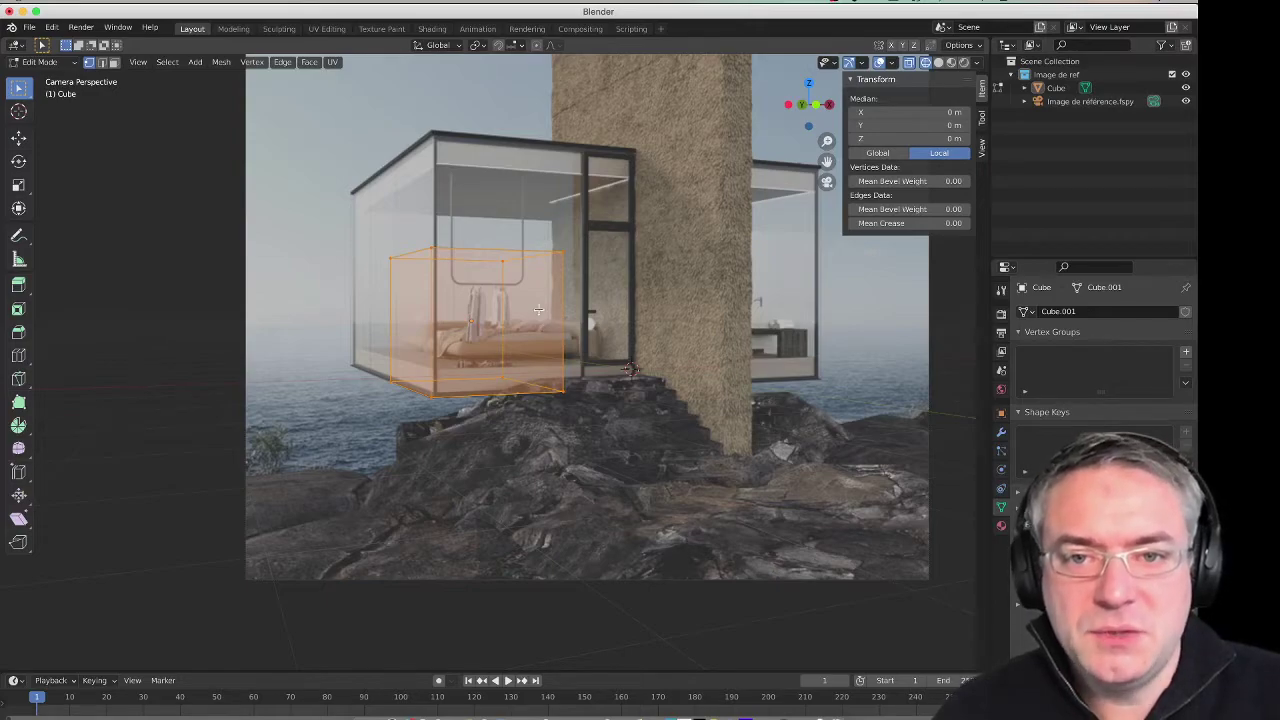
pyautogui.click(113, 63)
pyautogui.click(531, 325)
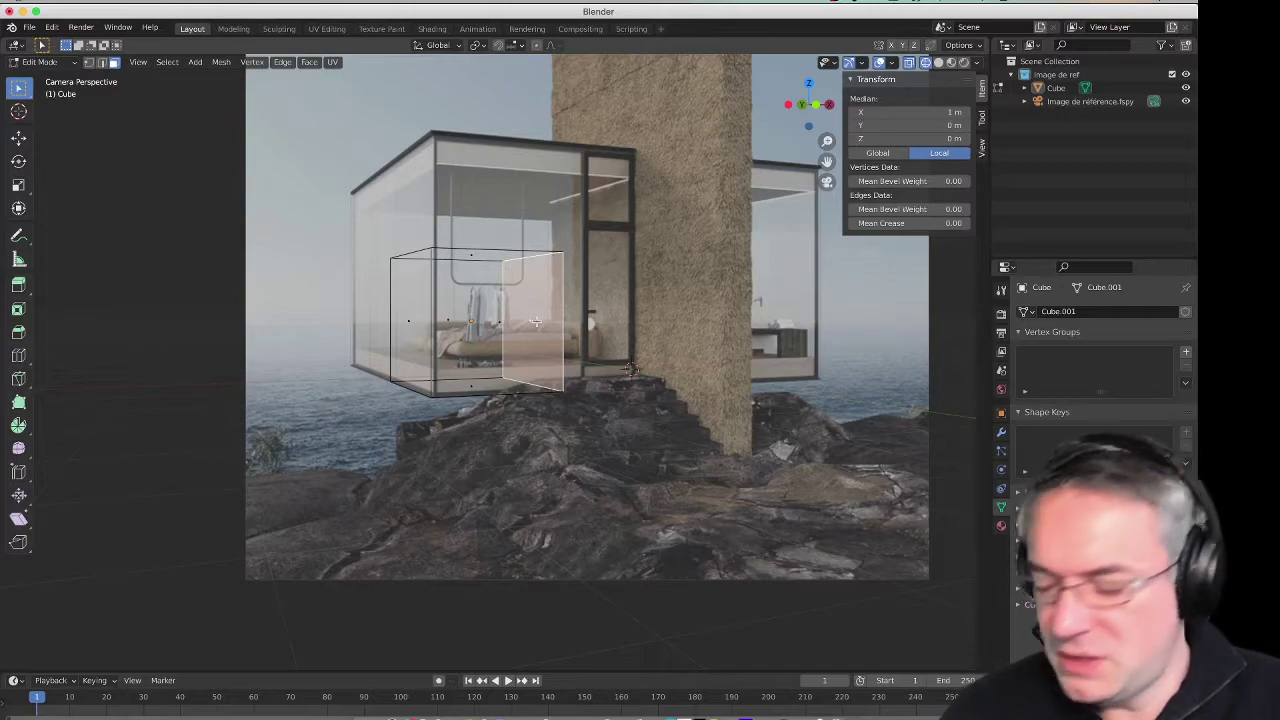
pyautogui.press('g')
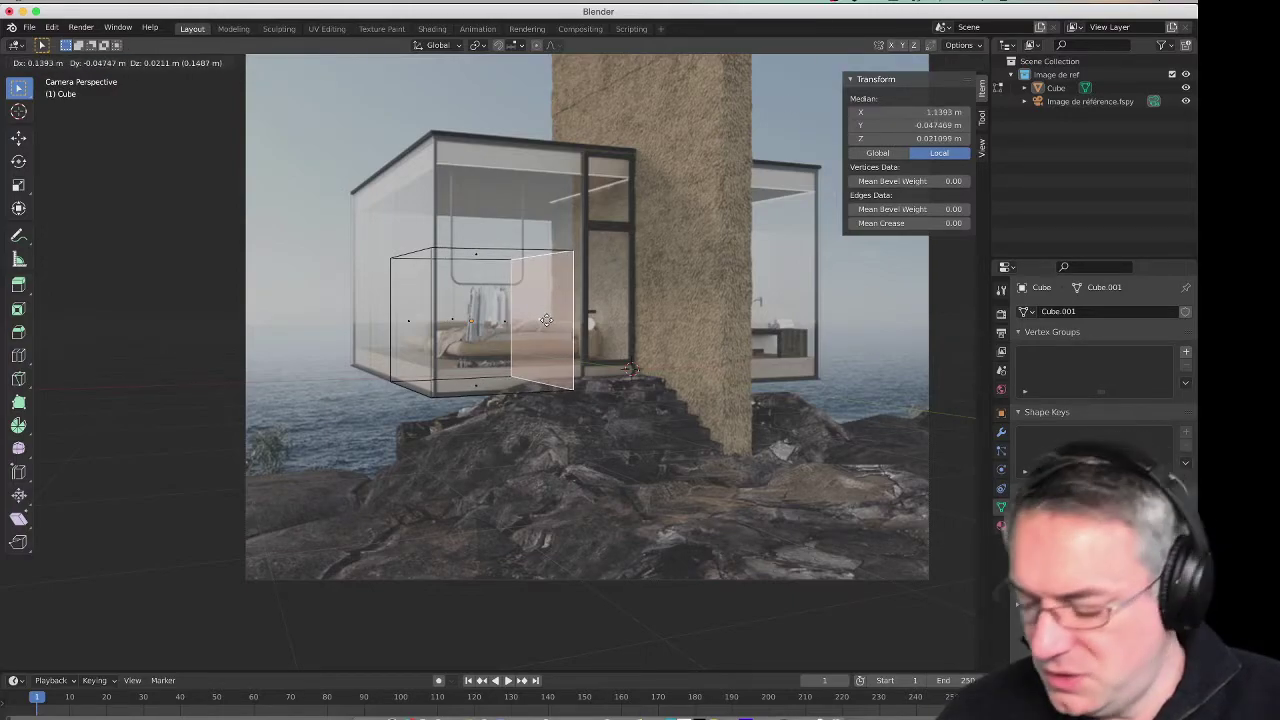
pyautogui.press('x')
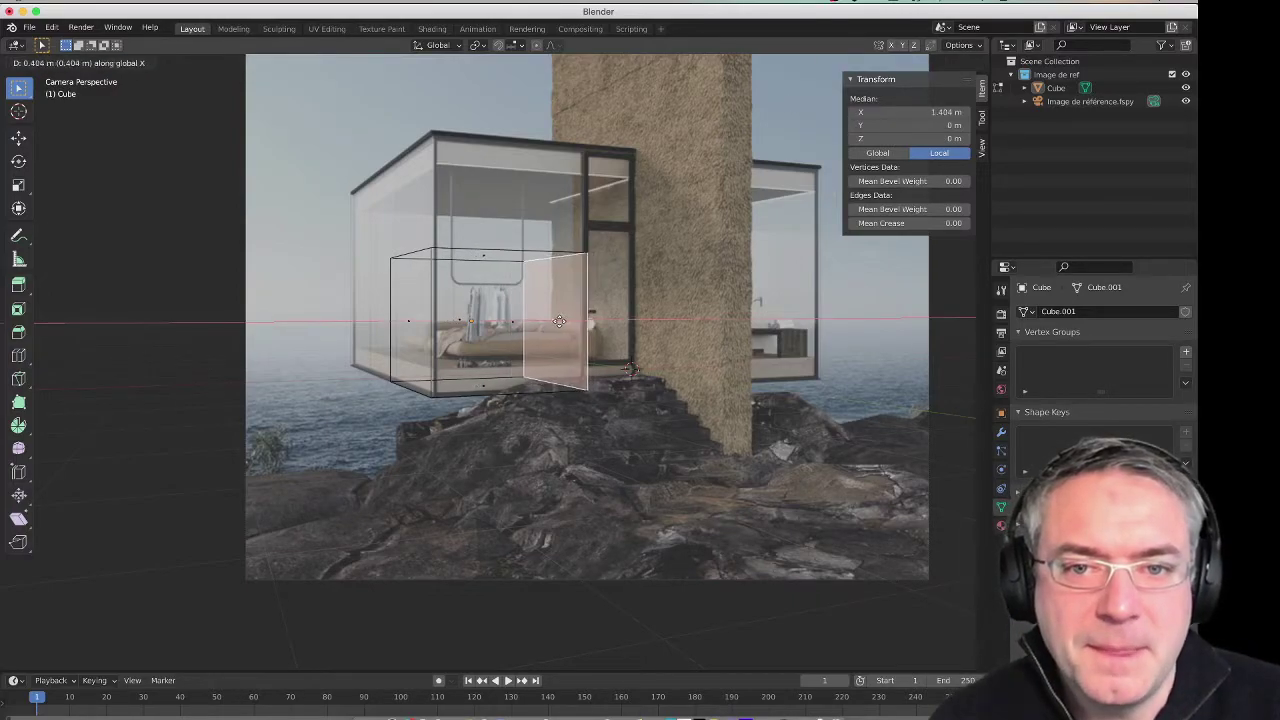
pyautogui.click(563, 325)
pyautogui.press('x')
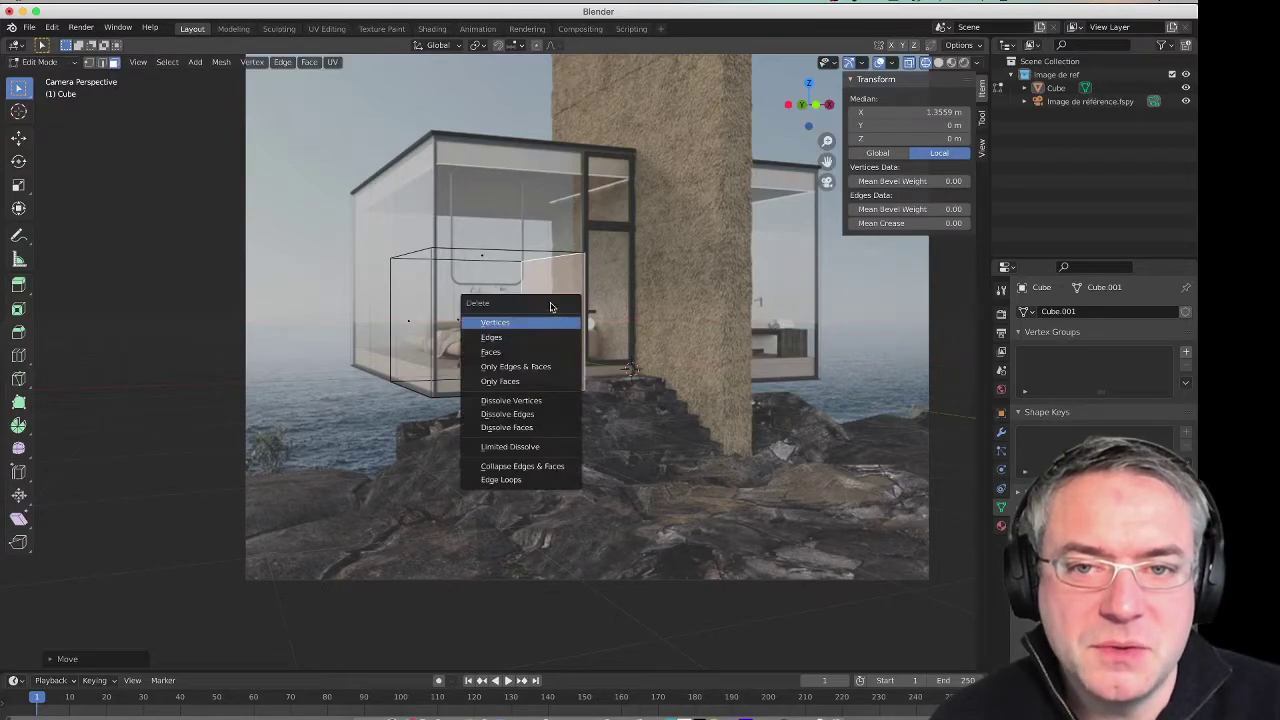
pyautogui.press('Escape')
# Step: Extrude the right face three times so the block reaches past the stone tower
pyautogui.press('e')
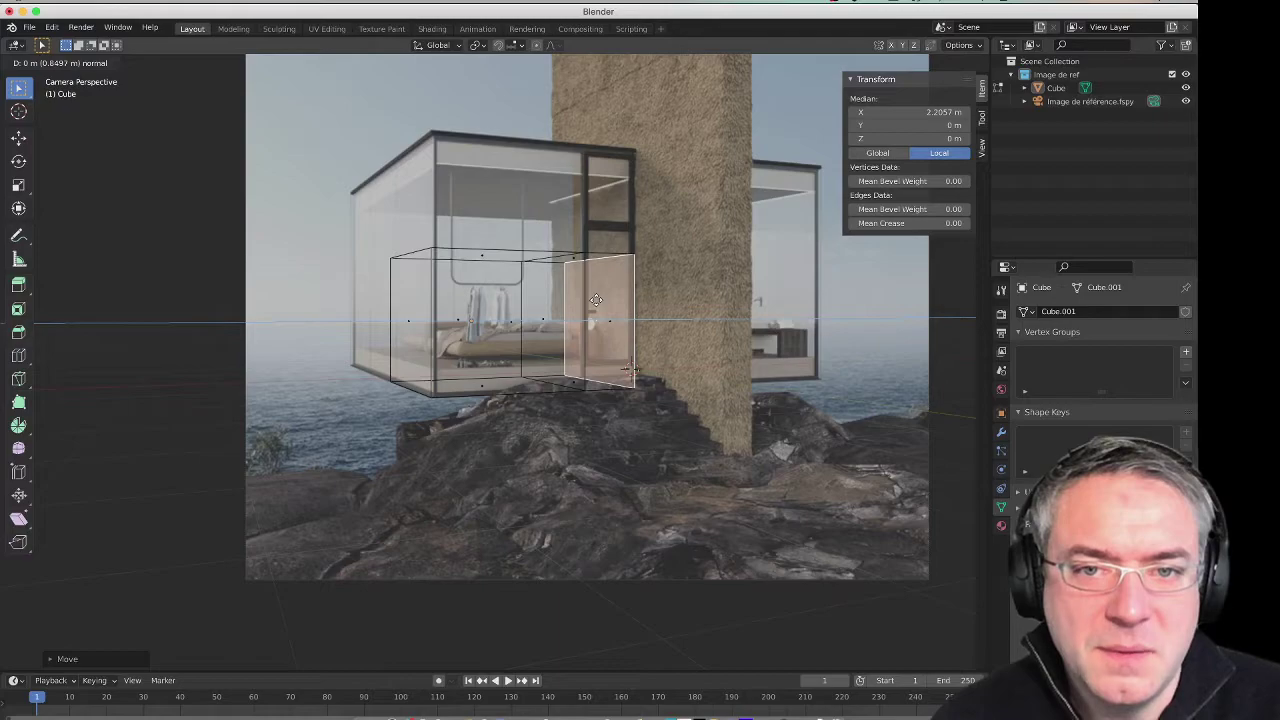
pyautogui.click(595, 300)
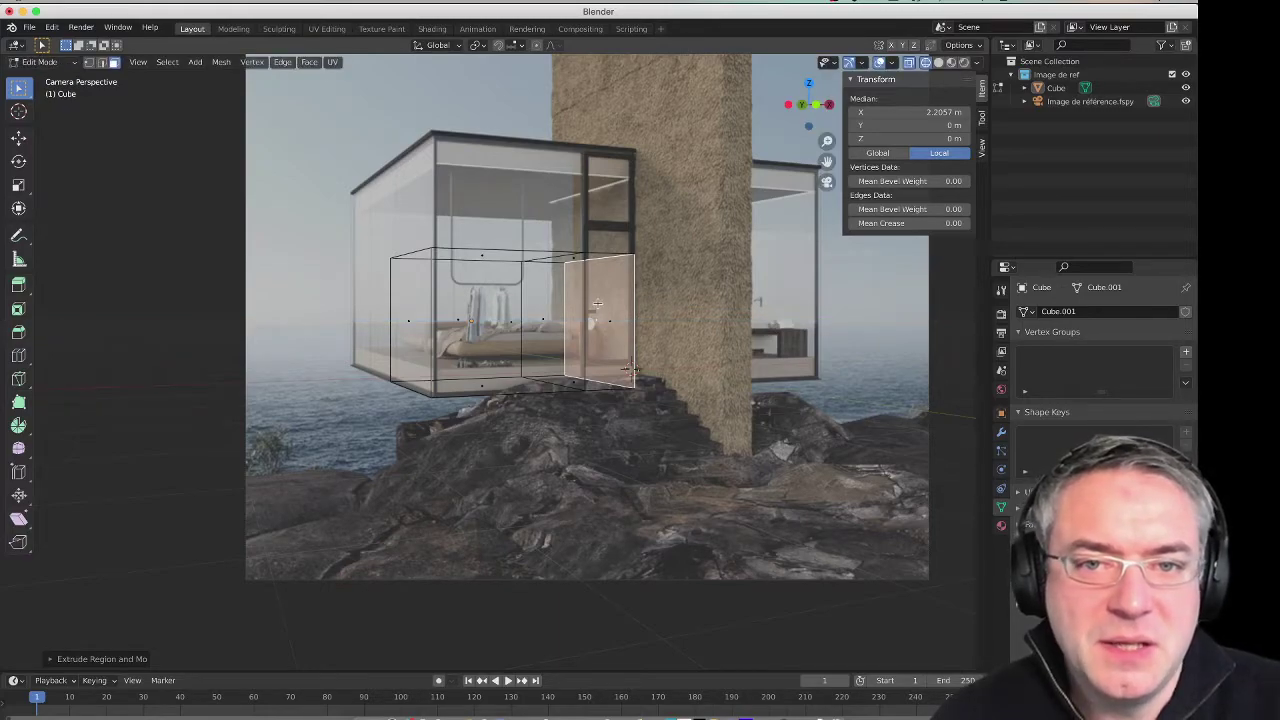
pyautogui.press('e')
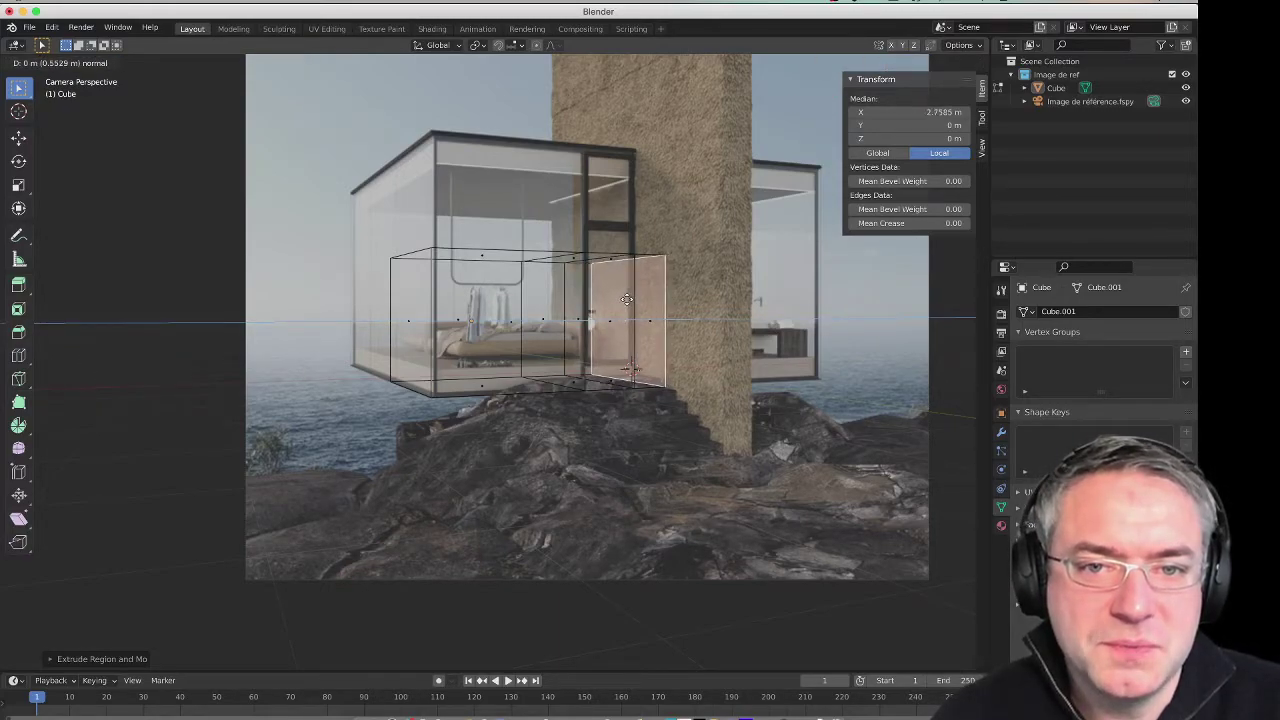
pyautogui.click(625, 299)
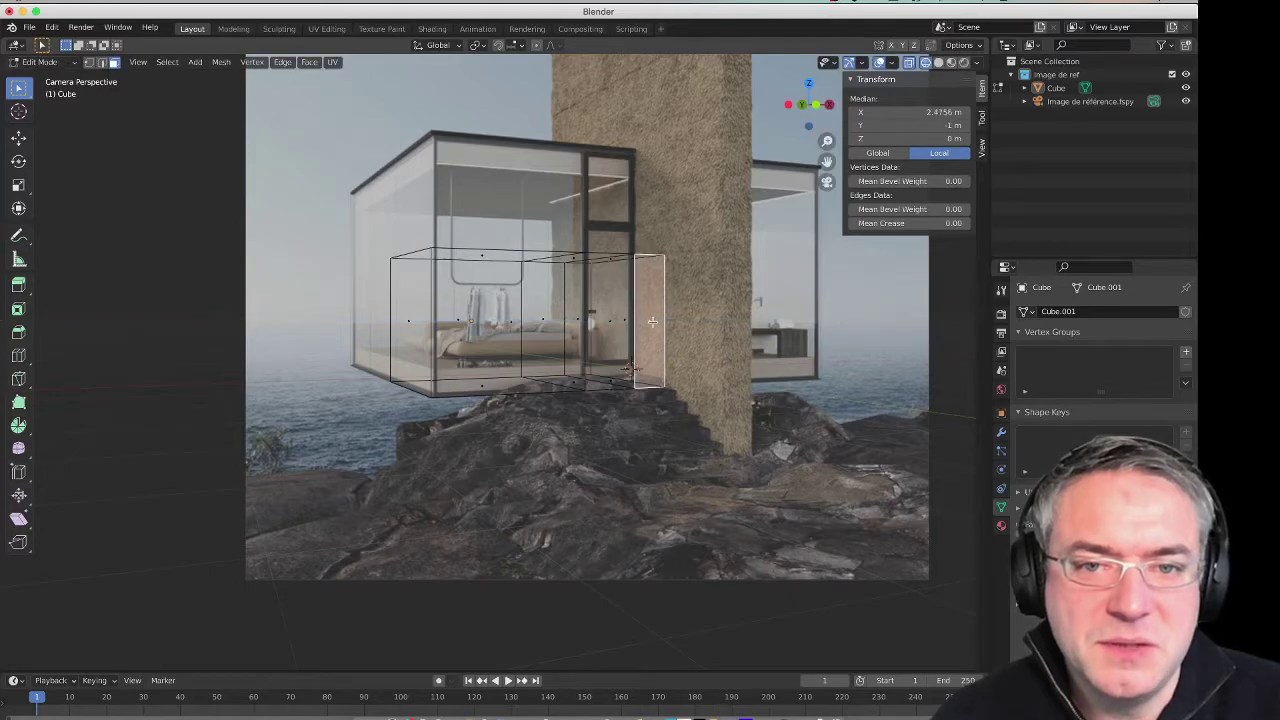
pyautogui.press('e')
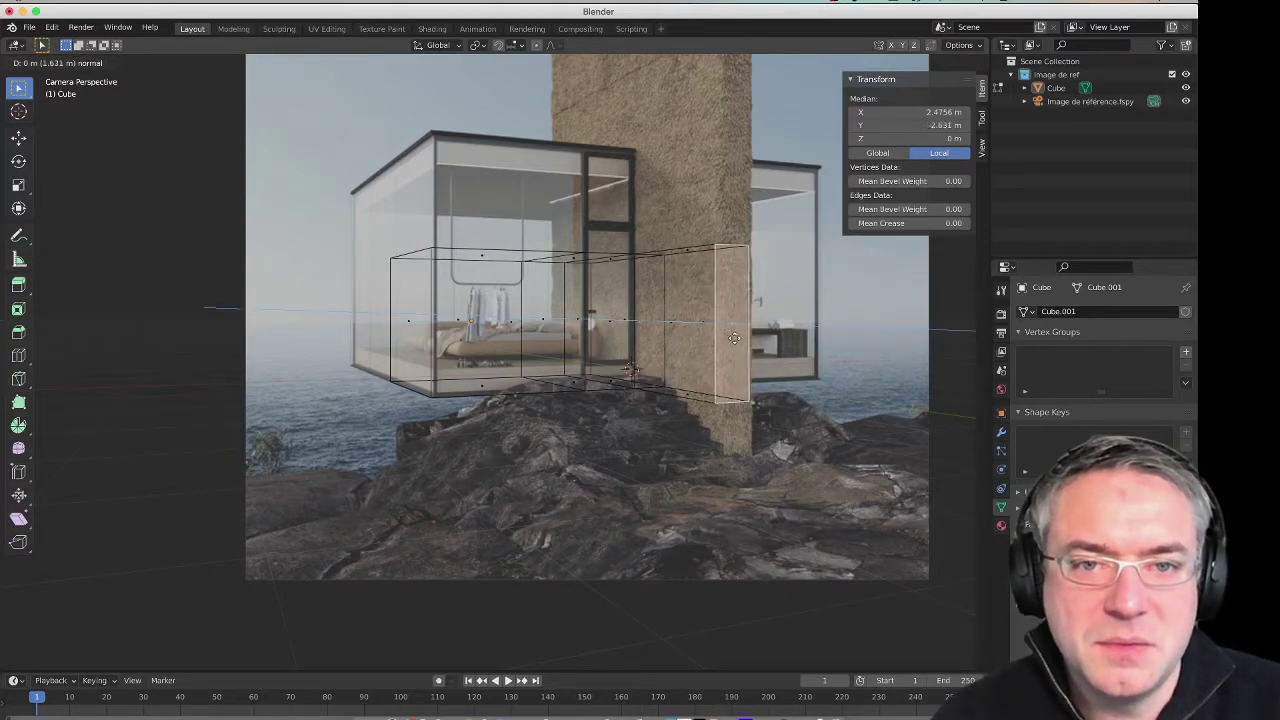
pyautogui.click(737, 338)
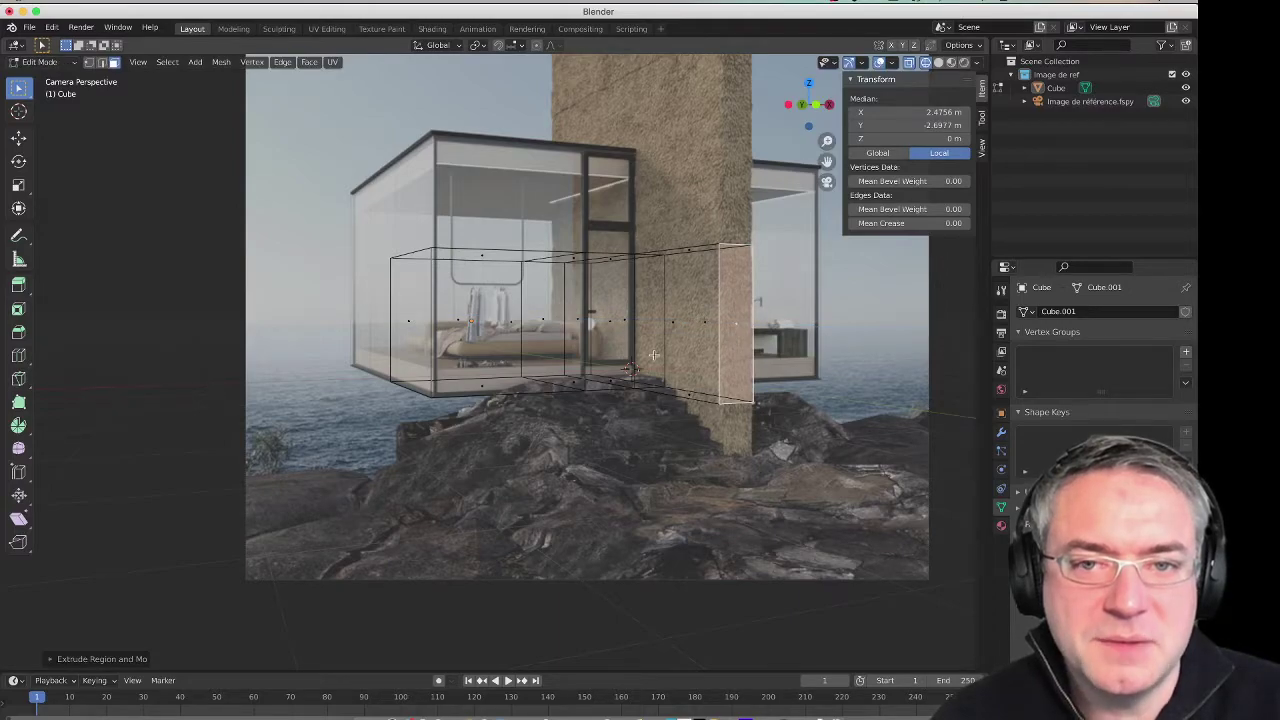
# Step: Select only the block's left end face and return to the camera view
pyautogui.moveTo(463, 315)
pyautogui.mouseDown(button='middle')
pyautogui.moveTo(314, 317)
pyautogui.moveTo(391, 337)
pyautogui.moveTo(263, 357)
pyautogui.moveTo(398, 353)
pyautogui.moveTo(265, 378)
pyautogui.mouseUp(button='middle')
pyautogui.click(209, 389)
pyautogui.keyDown('shift'); pyautogui.click(137, 360); pyautogui.keyUp('shift')
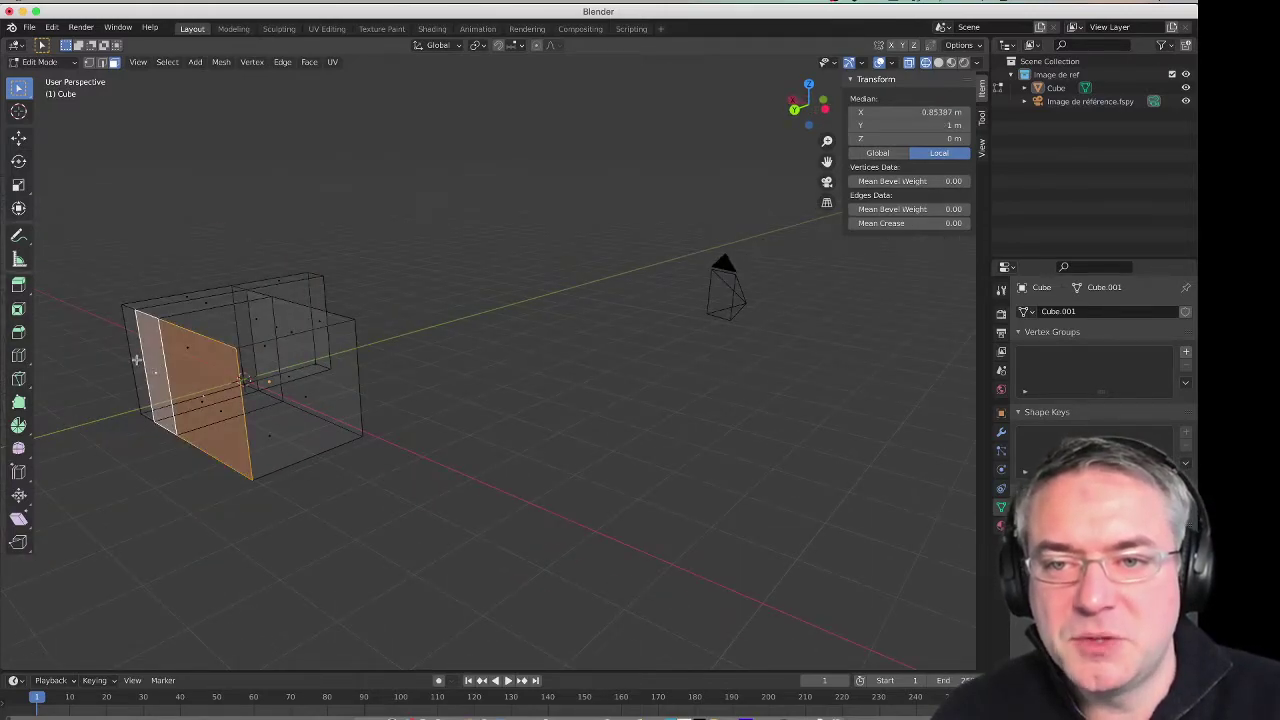
pyautogui.press('KP_0')
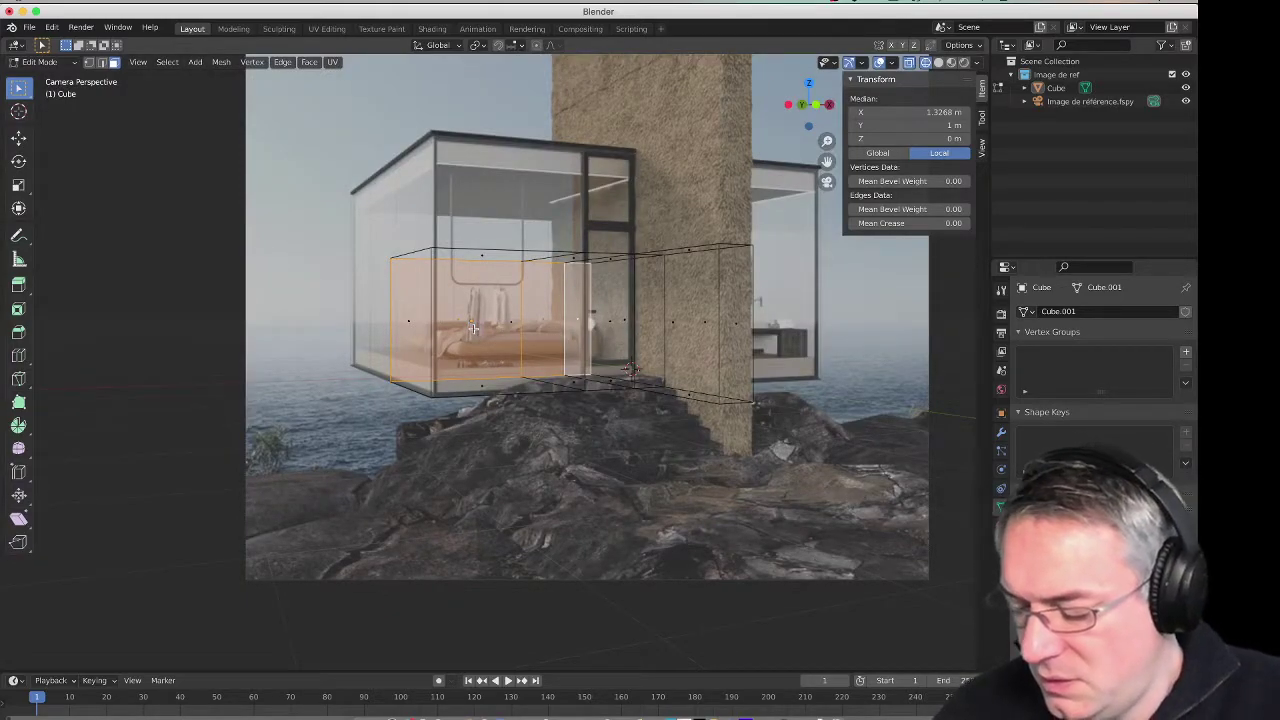
# Step: Move the left end face along Y to about 4.04 m, at the cabin's left glass edge
pyautogui.press('g')
pyautogui.press('y')
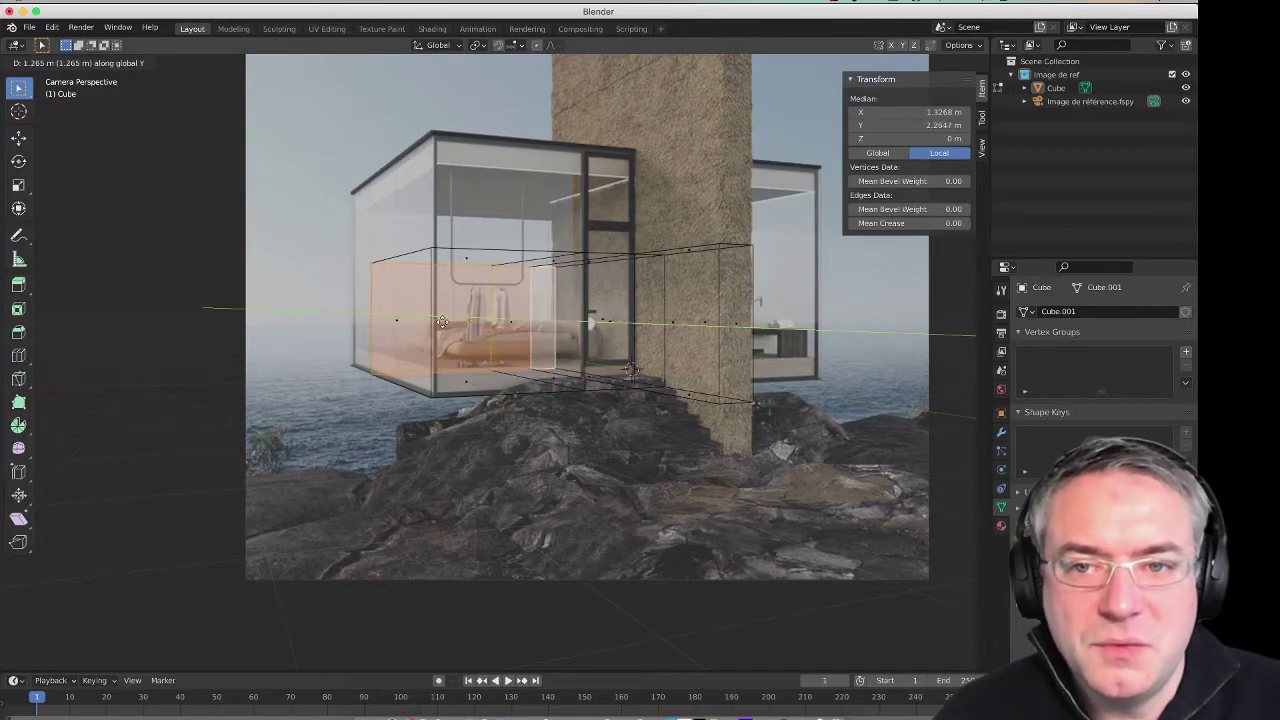
pyautogui.click(413, 313)
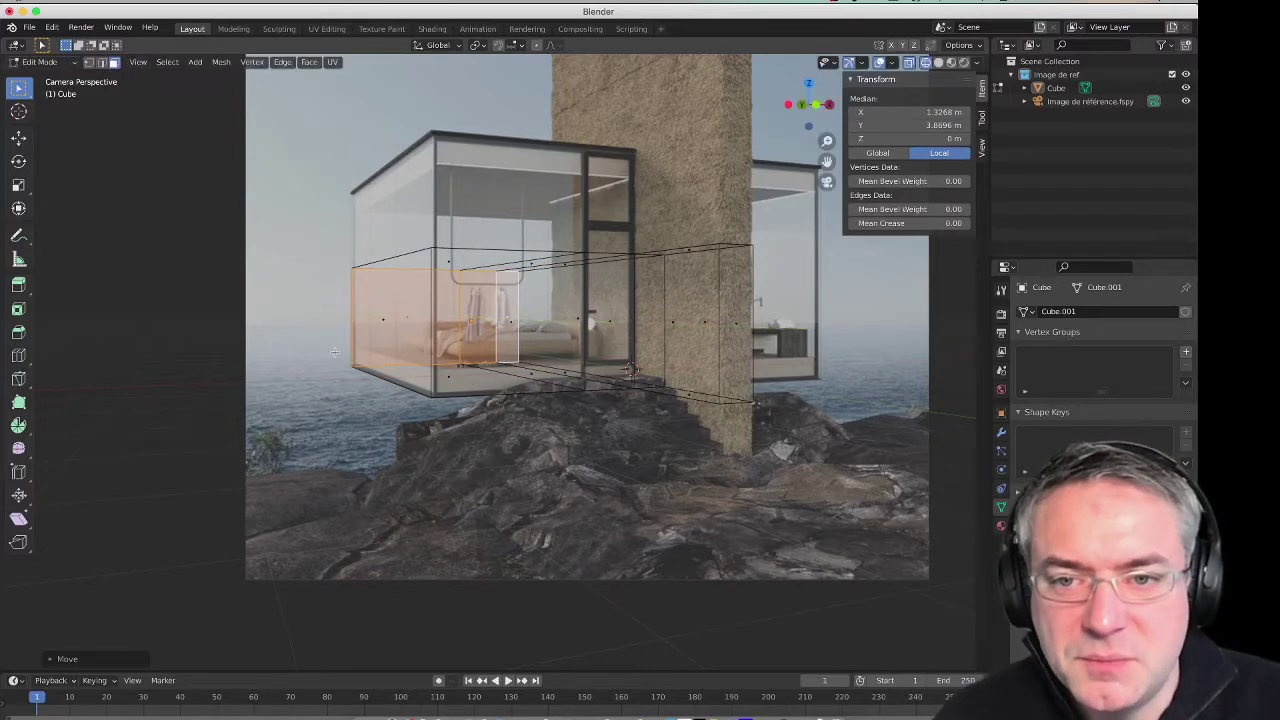
pyautogui.scroll(3, 470, 340)
pyautogui.scroll(1, 500, 370)
pyautogui.scroll(2, 504, 374)
pyautogui.scroll(3, 504, 374)
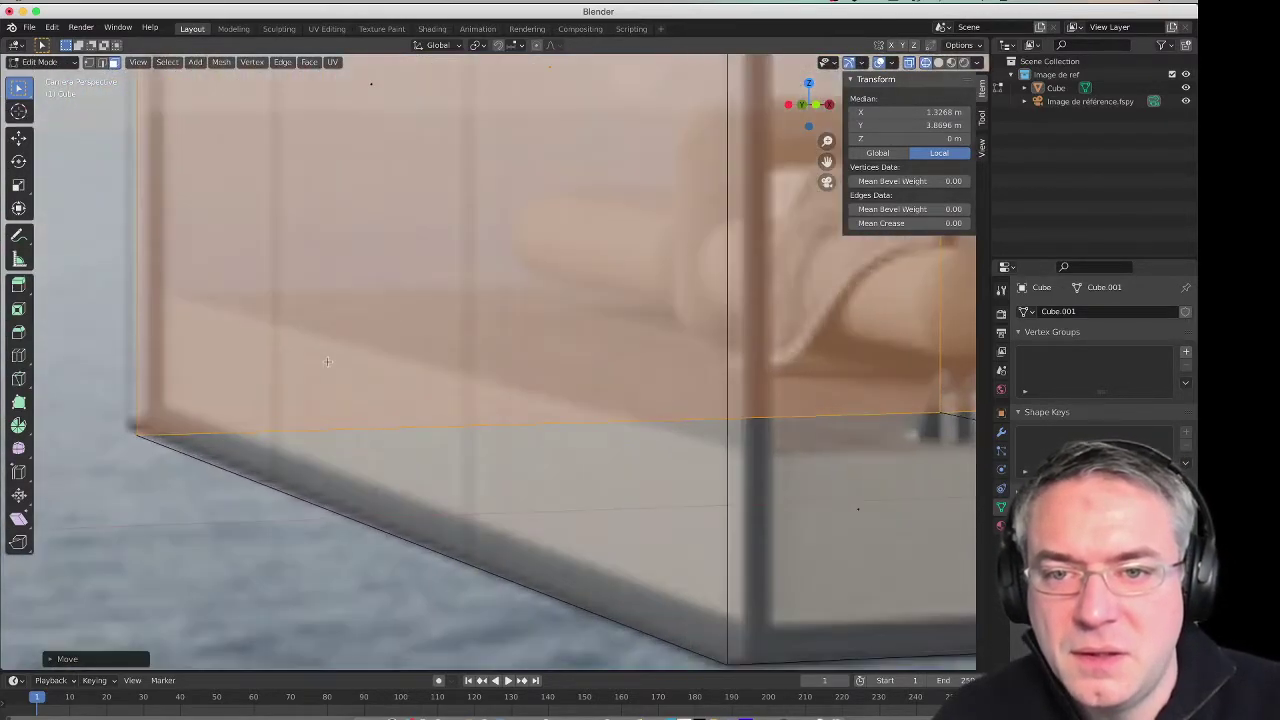
pyautogui.scroll(-1, 421, 376)
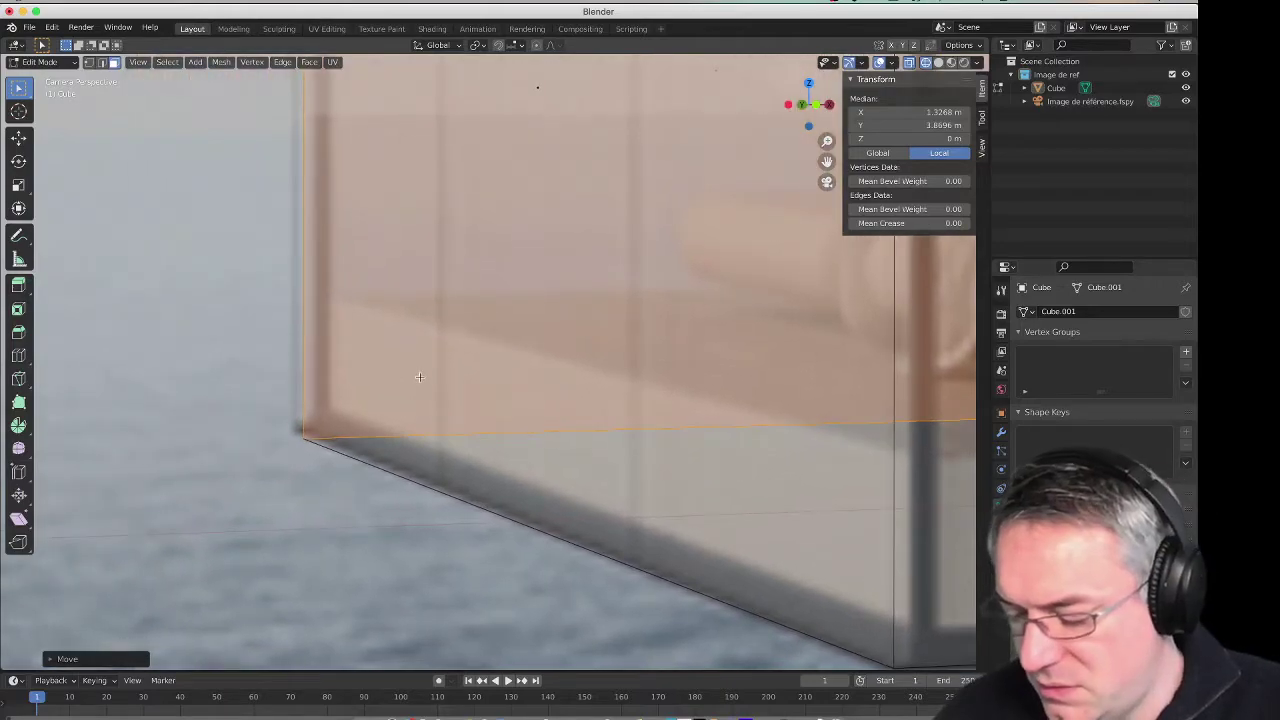
pyautogui.press('g')
pyautogui.press('y')
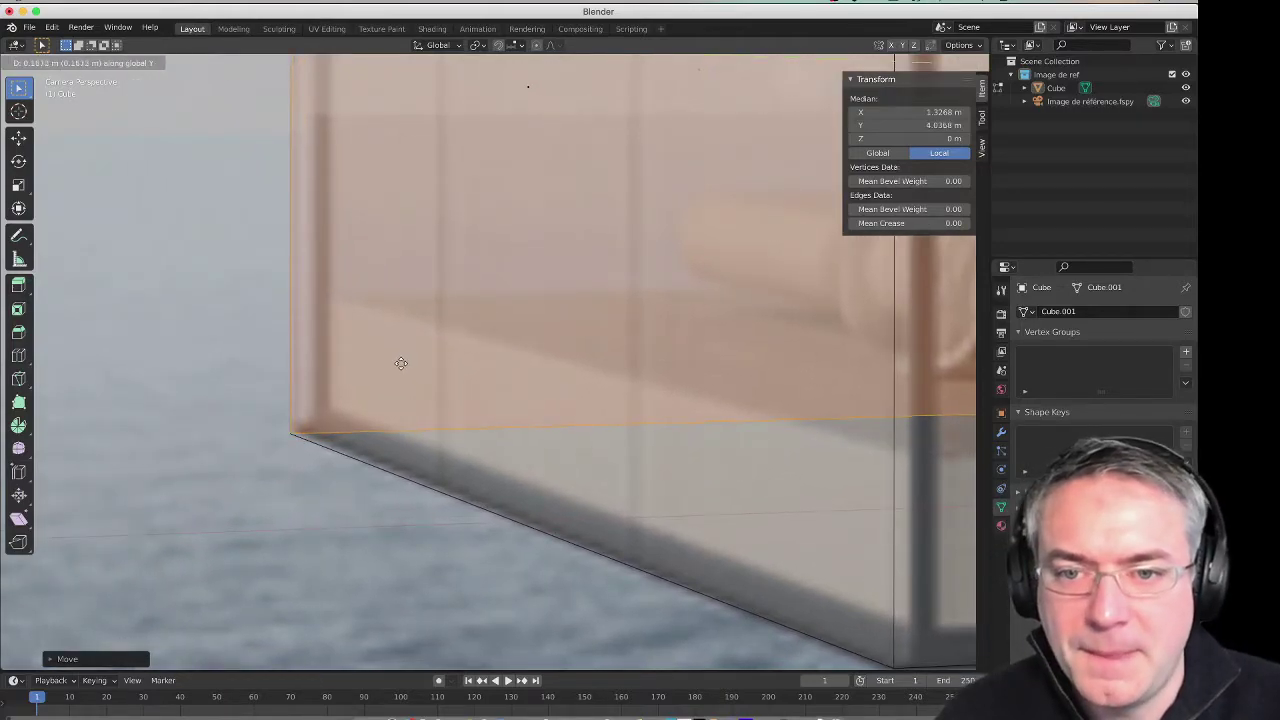
pyautogui.click(400, 362)
# Step: Orbit around the block and add its large side face to the selection
pyautogui.scroll(-8, 400, 362)
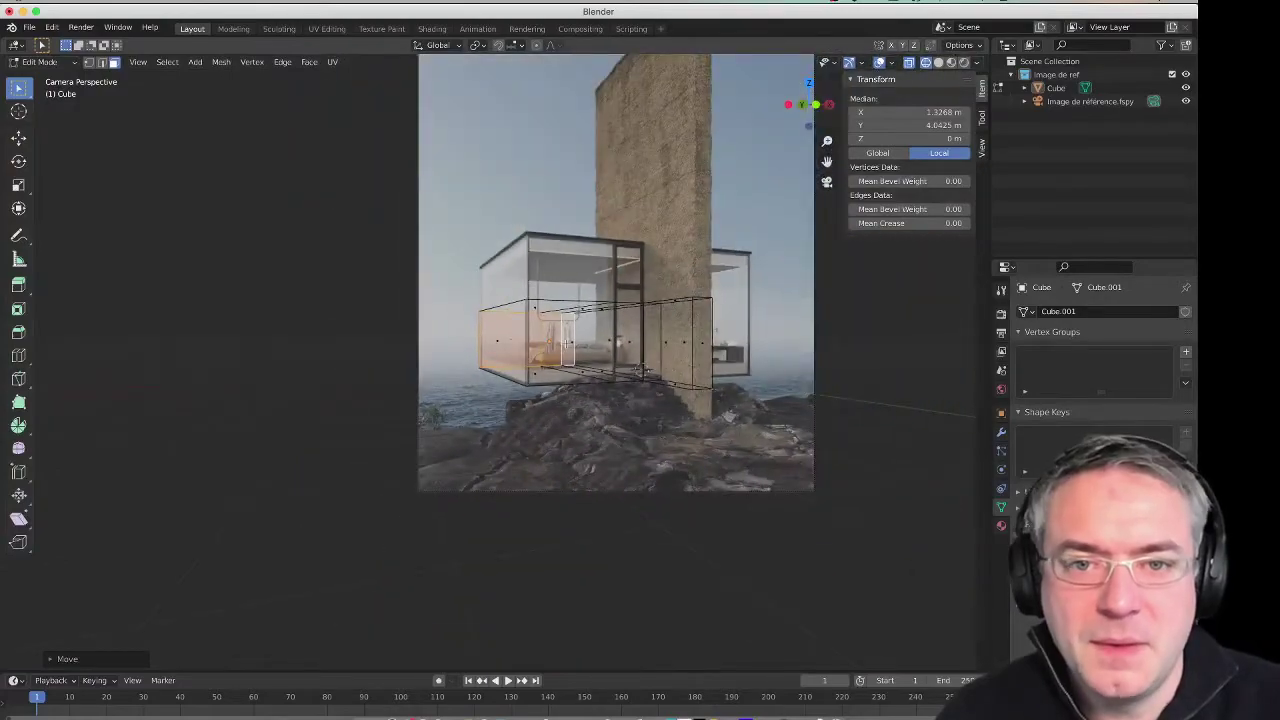
pyautogui.scroll(1, 666, 355)
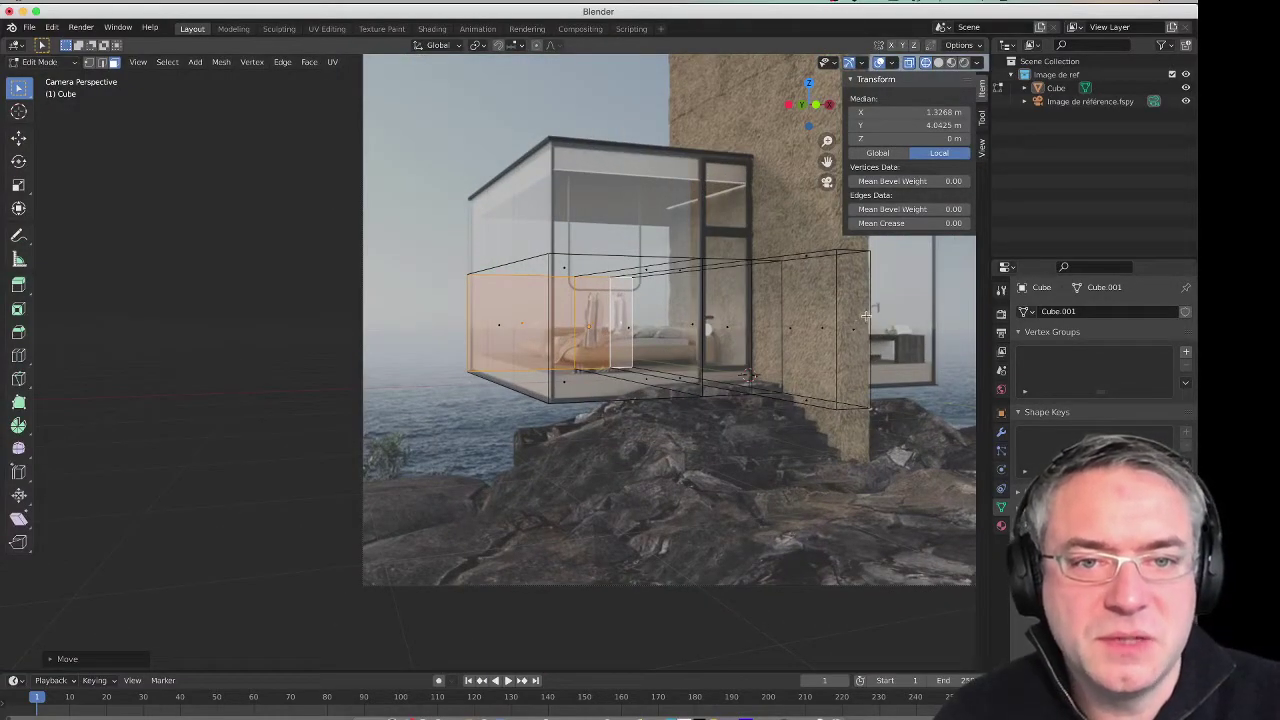
pyautogui.moveTo(877, 310); pyautogui.dragTo(174, 380, button='middle')
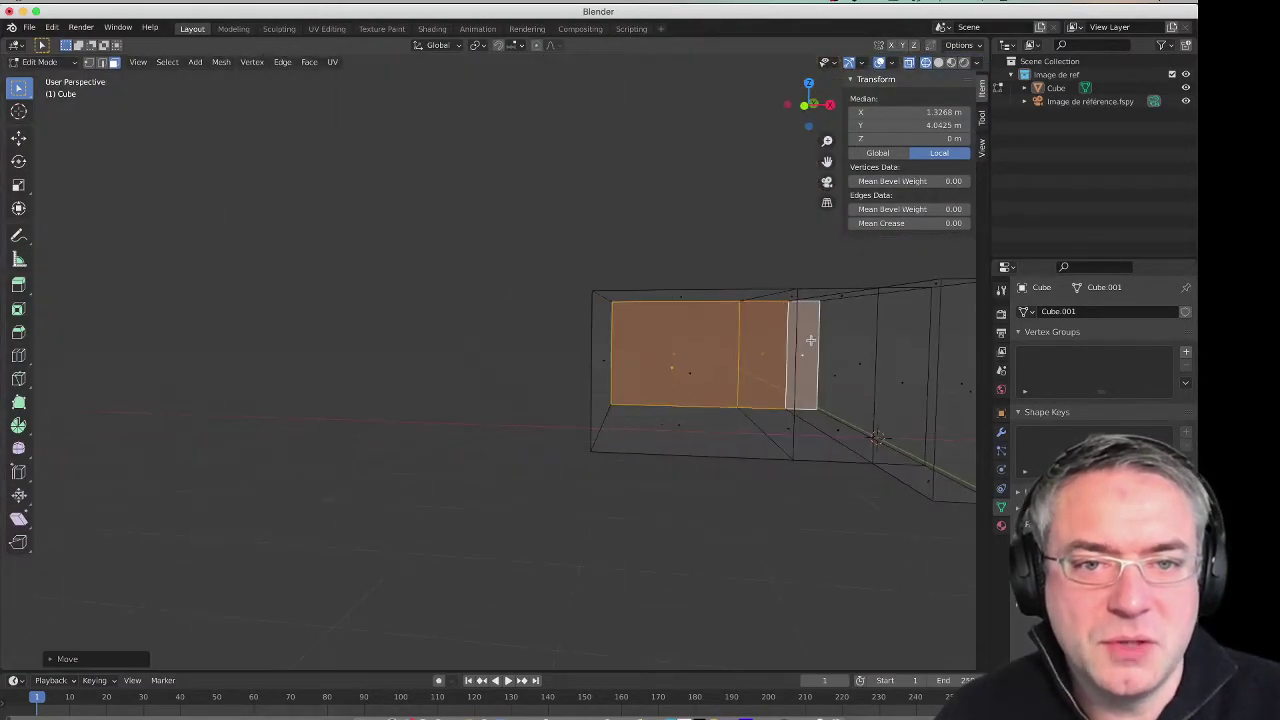
pyautogui.moveTo(290, 400)
pyautogui.mouseDown(button='middle')
pyautogui.moveTo(363, 437)
pyautogui.moveTo(465, 416)
pyautogui.mouseUp(button='middle')
pyautogui.keyDown('shift'); pyautogui.click(594, 394); pyautogui.keyUp('shift')
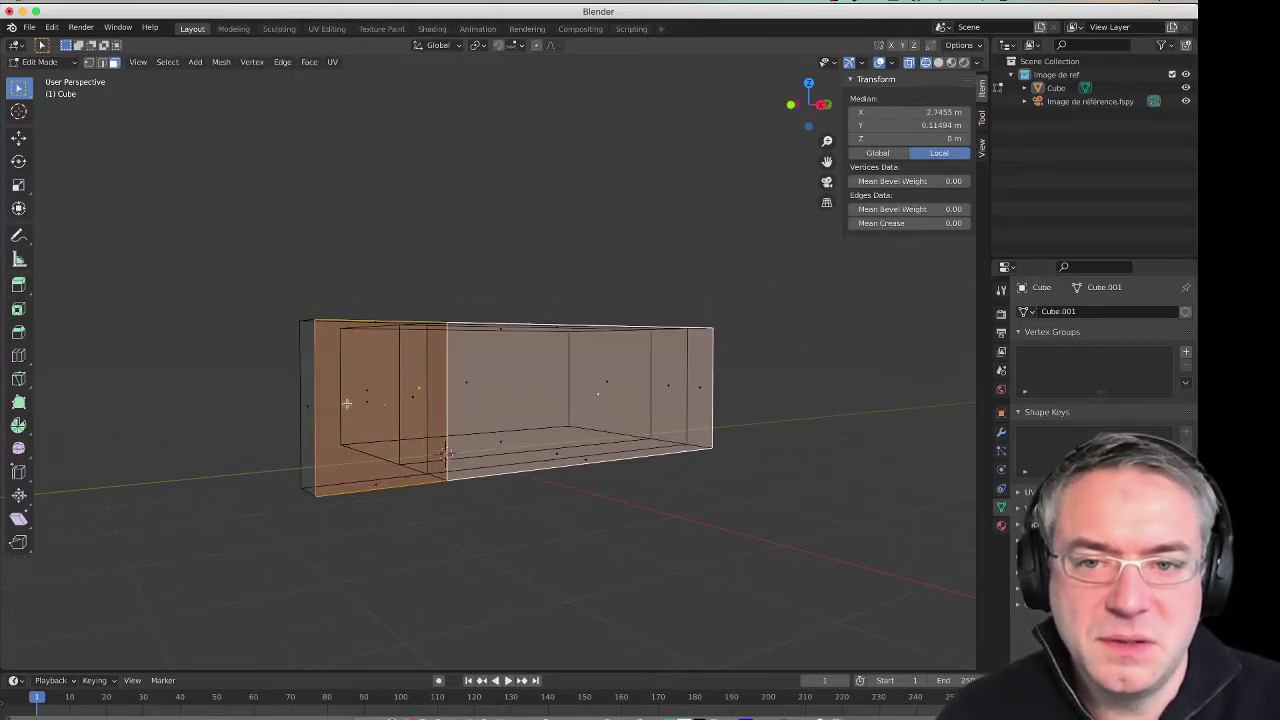
# Step: Shift the selected end faces along X to line up with the cabin in the photo
pyautogui.moveTo(346, 403); pyautogui.dragTo(476, 410, button='middle')
pyautogui.press('KP_0')
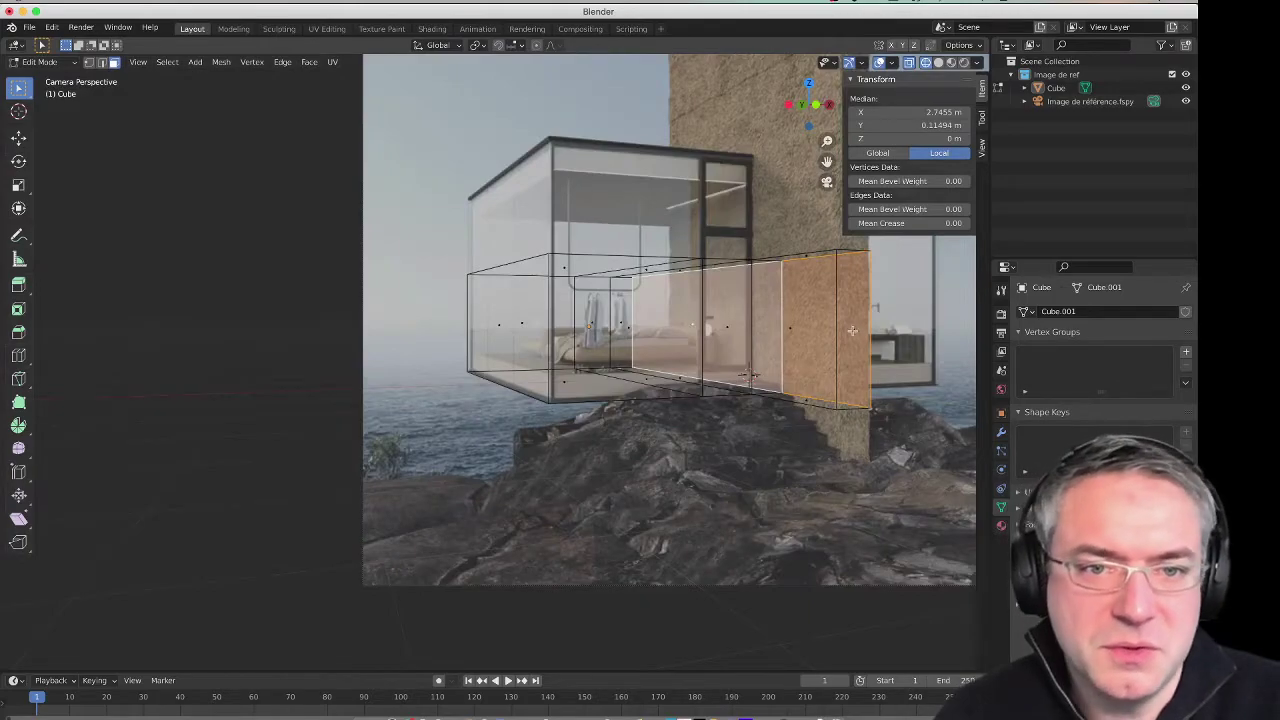
pyautogui.scroll(2, 852, 331)
pyautogui.scroll(2, 852, 331)
pyautogui.scroll(2, 852, 331)
pyautogui.keyDown('shift'); pyautogui.moveTo(852, 331); pyautogui.dragTo(298, 465, button='middle'); pyautogui.keyUp('shift')
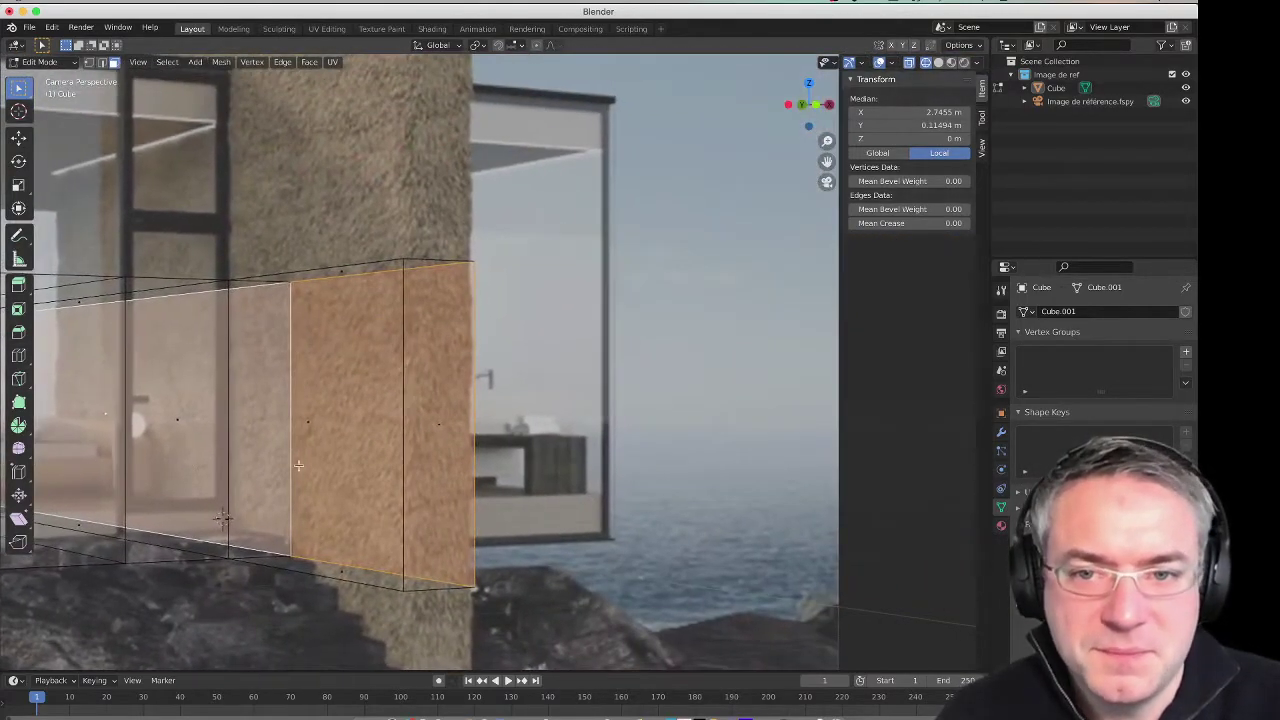
pyautogui.press('g')
pyautogui.press('x')
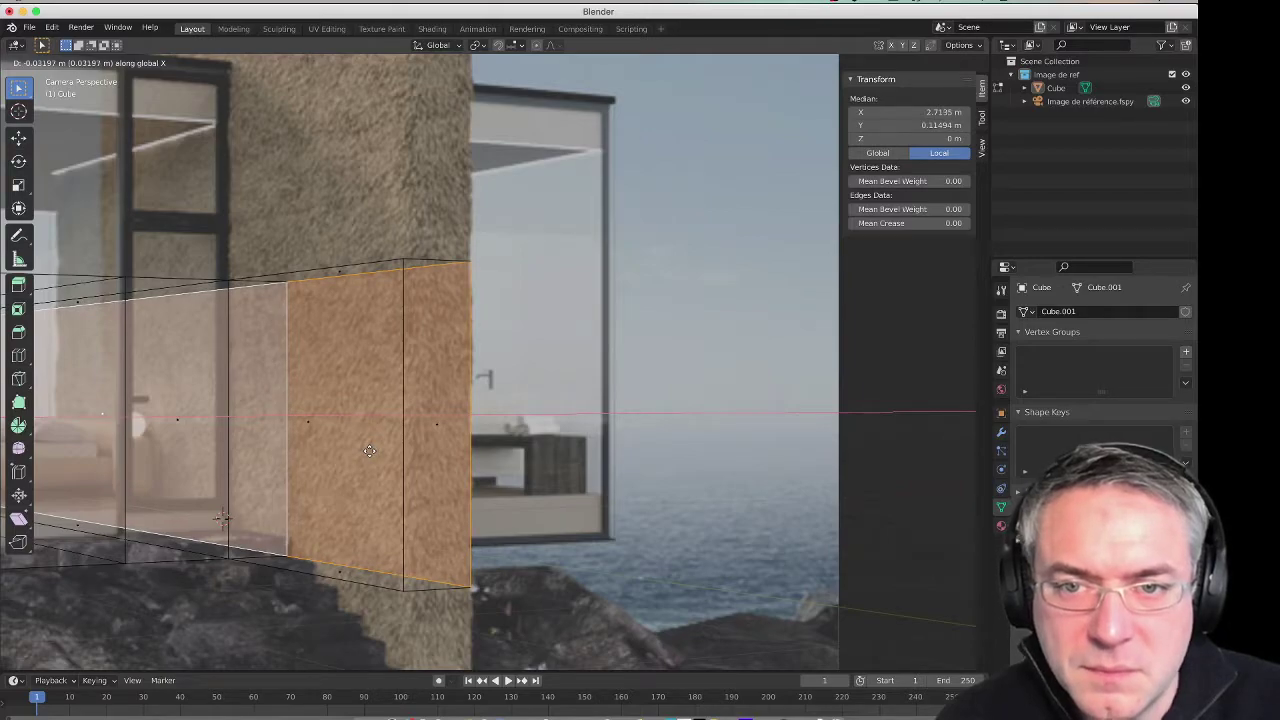
pyautogui.click(369, 451)
# Step: Move only the right end face along the Y axis
pyautogui.click(436, 411)
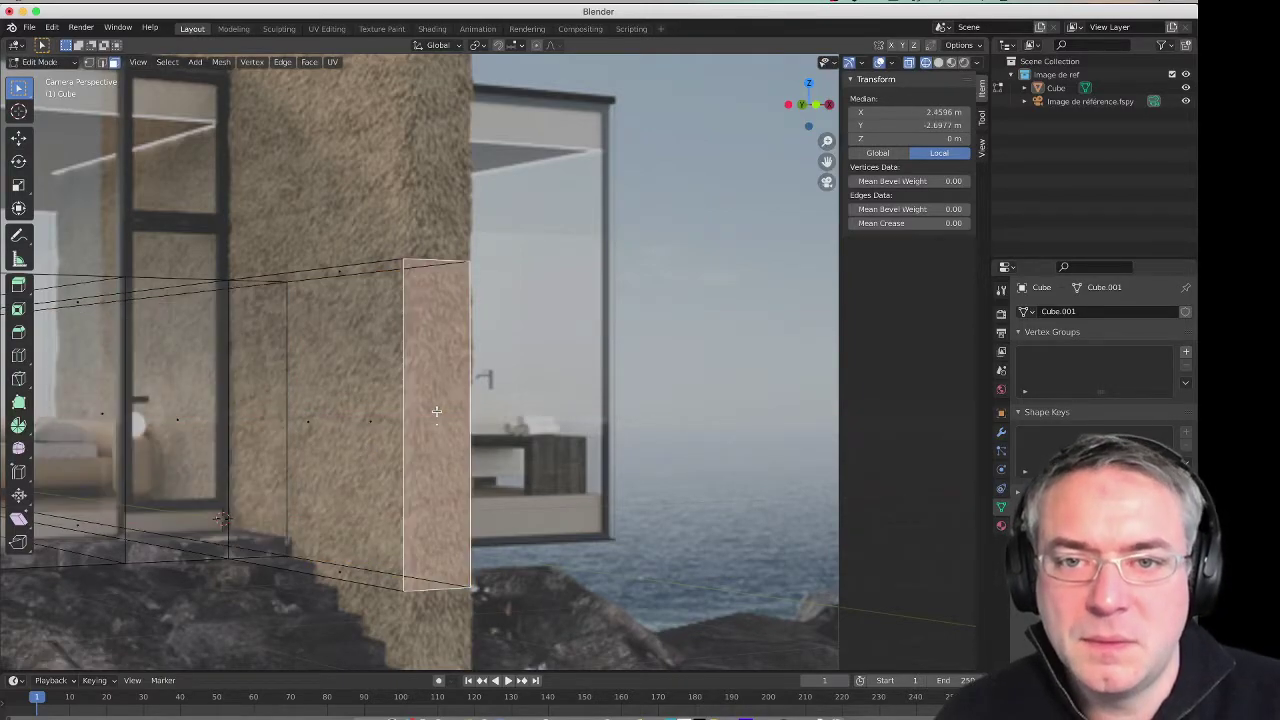
pyautogui.press('g')
pyautogui.press('y')
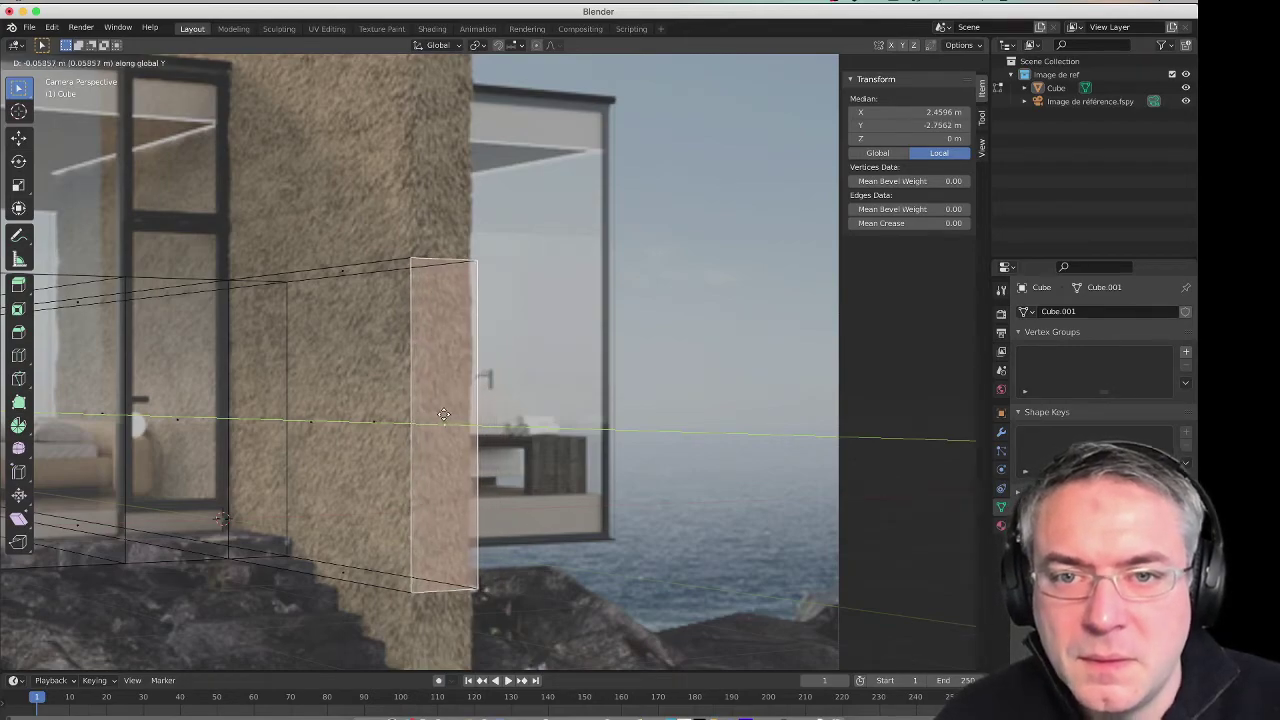
pyautogui.click(443, 414)
# Step: Select a front face and the back-right face and nudge them slightly along X
pyautogui.moveTo(443, 414)
pyautogui.mouseDown(button='middle')
pyautogui.moveTo(391, 423)
pyautogui.moveTo(543, 423)
pyautogui.mouseUp(button='middle')
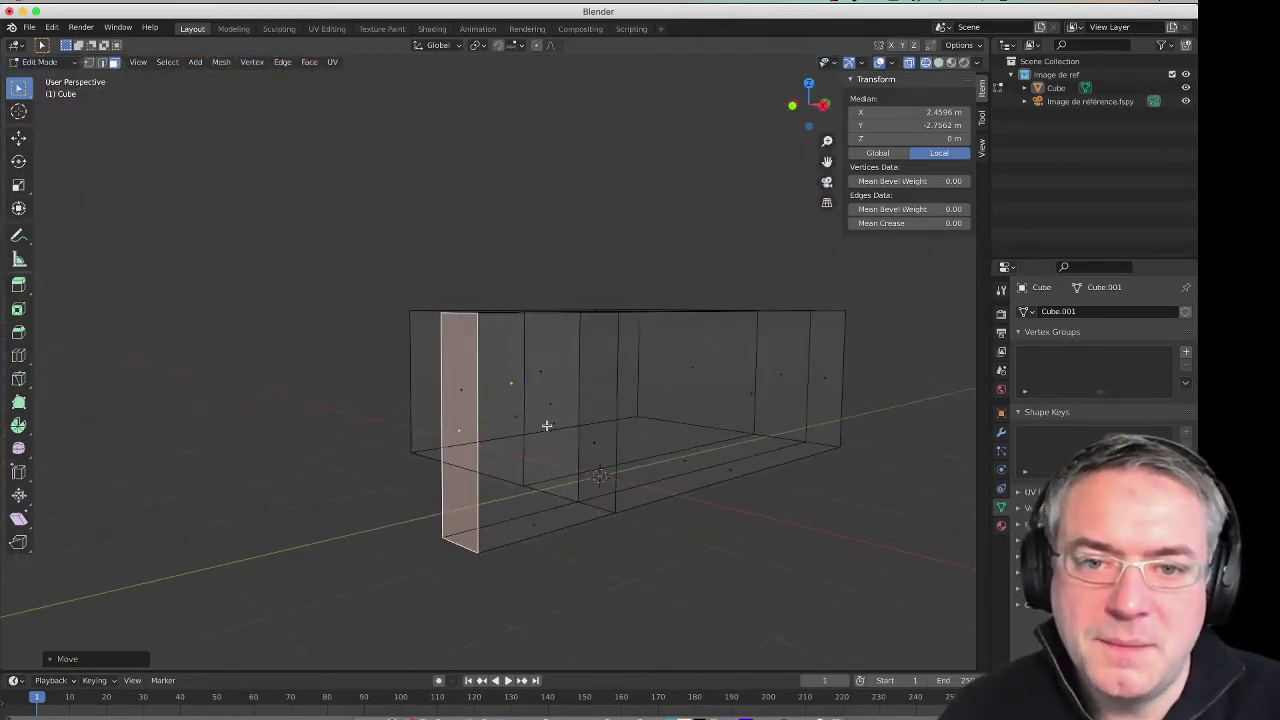
pyautogui.click(543, 423)
pyautogui.keyDown('shift'); pyautogui.click(747, 395); pyautogui.keyUp('shift')
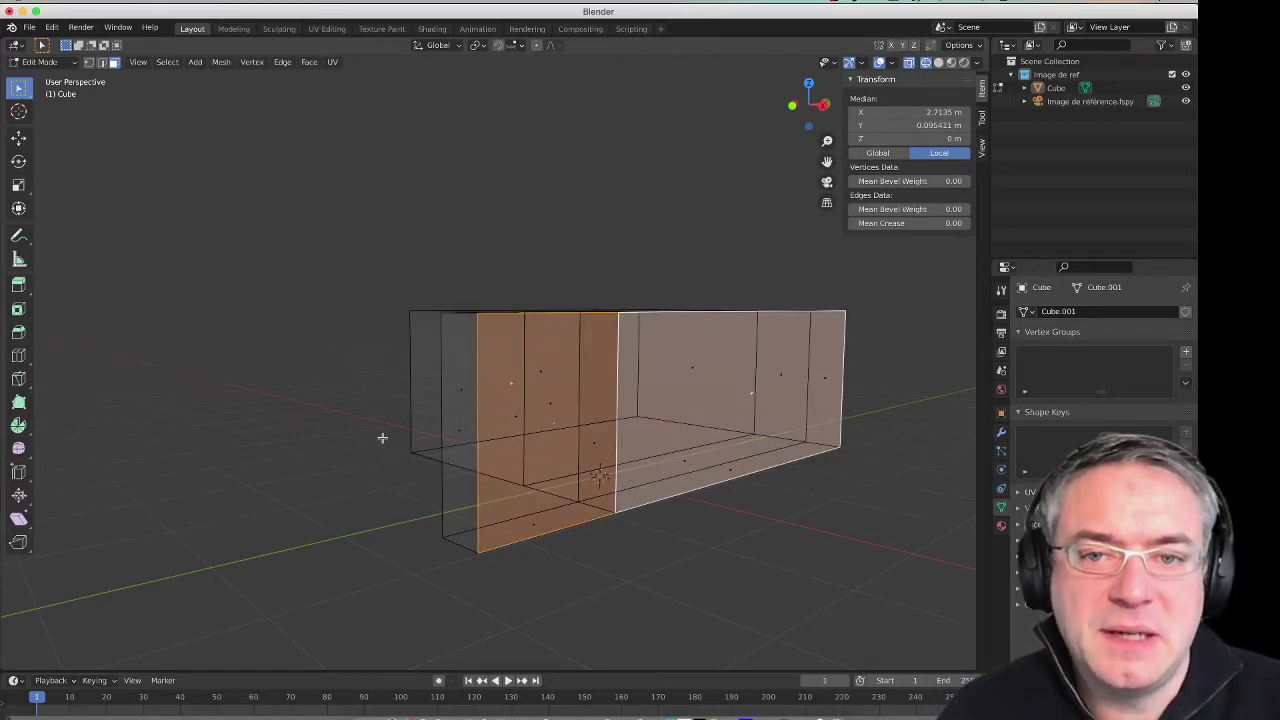
pyautogui.moveTo(382, 437); pyautogui.dragTo(449, 440, button='middle')
pyautogui.press('KP_0')
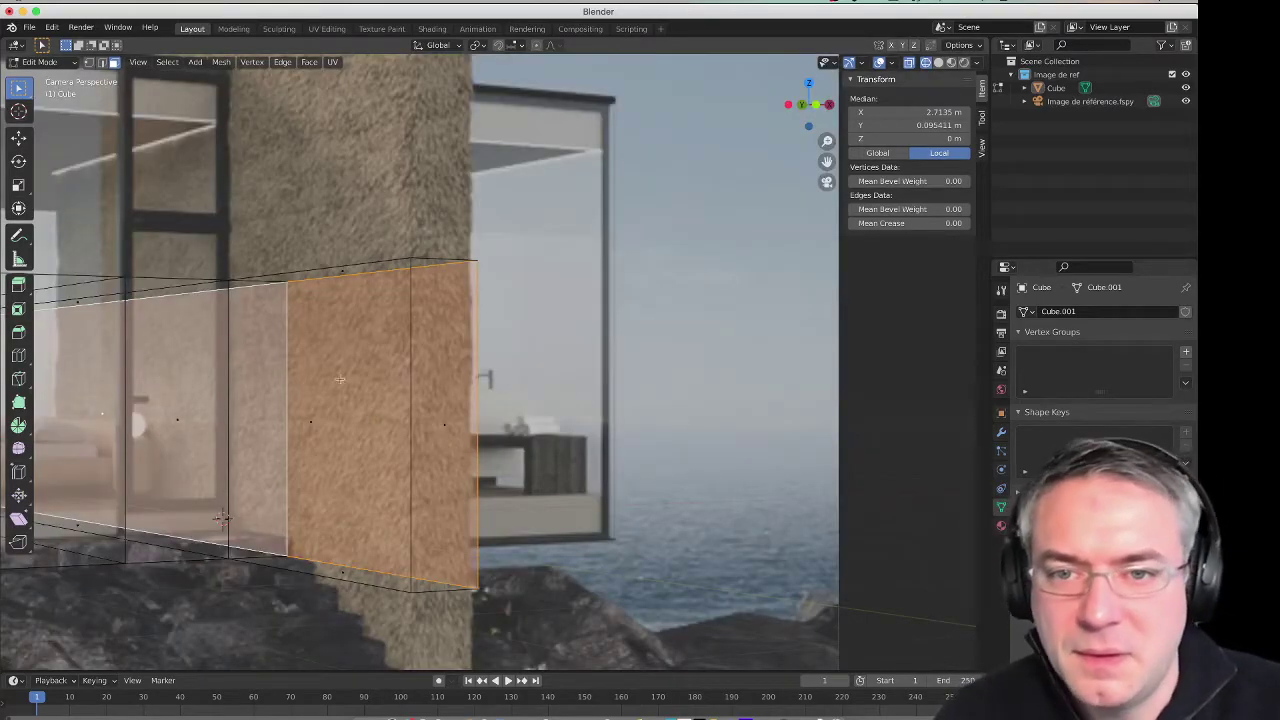
pyautogui.press('g')
pyautogui.press('x')
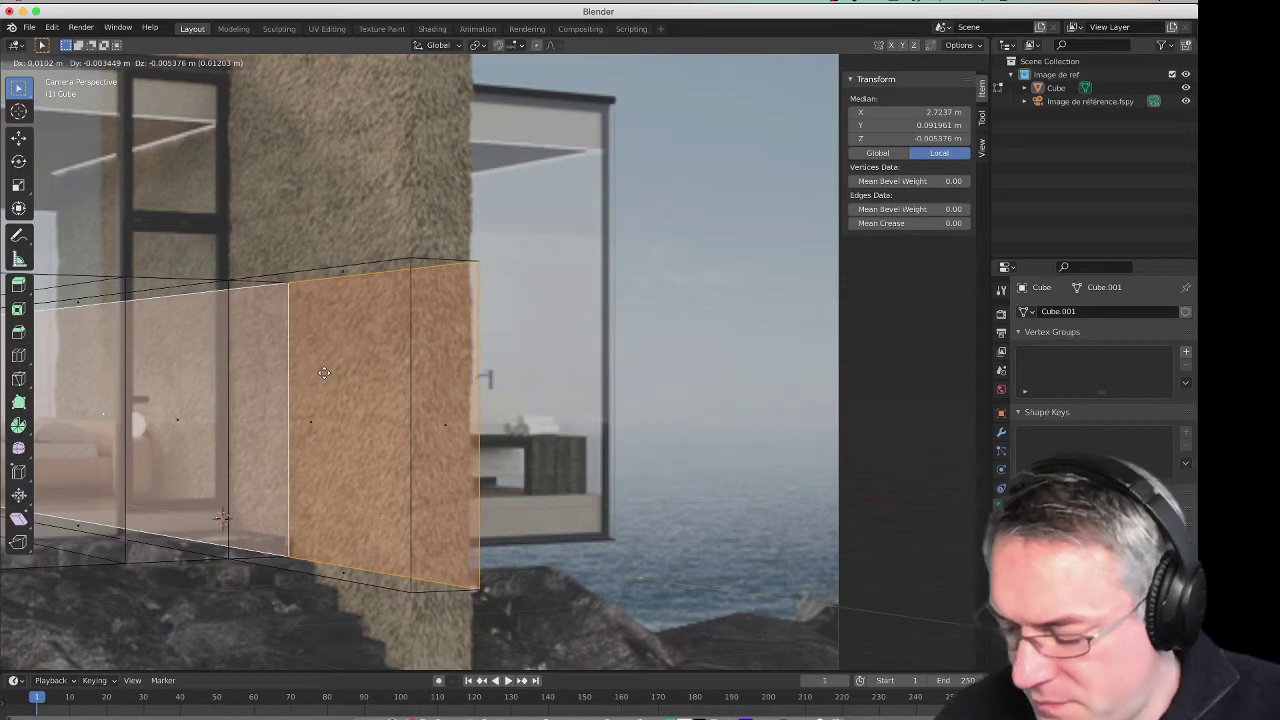
pyautogui.click(324, 373)
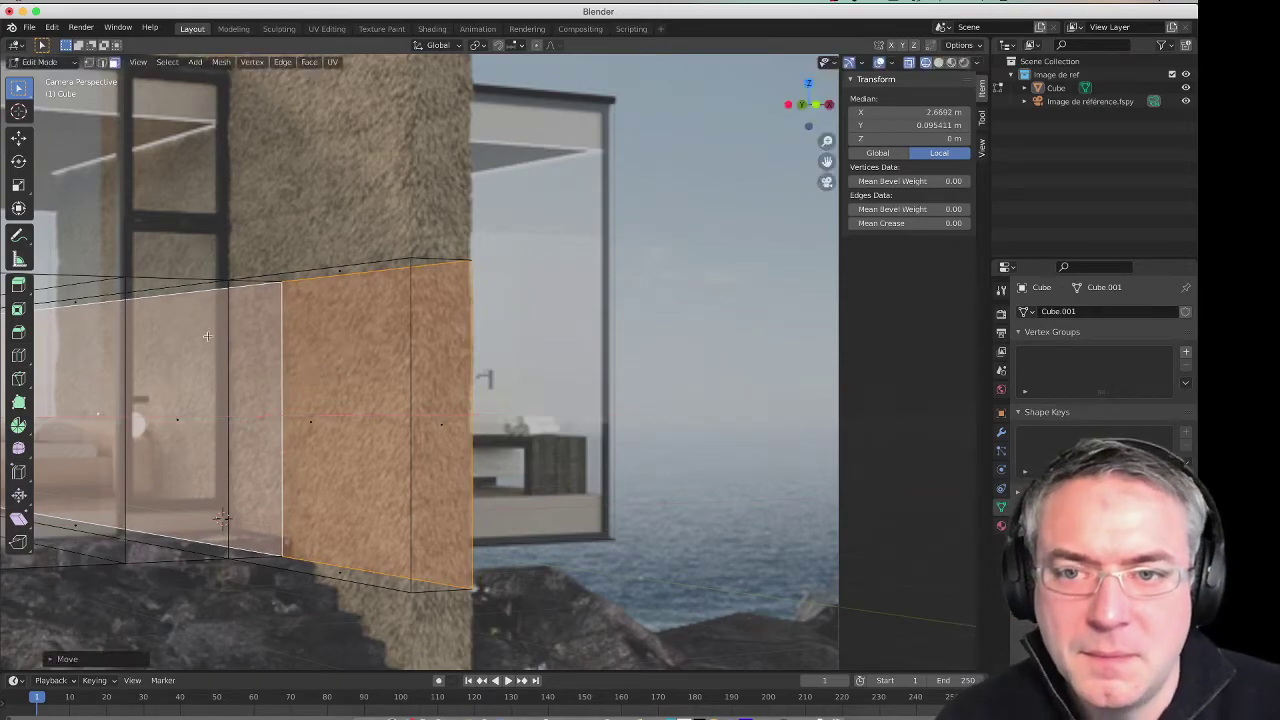
pyautogui.scroll(-2, 281, 303)
# Step: Select the whole right box section with Ctrl+L, slide it sideways, then deselect all
pyautogui.moveTo(514, 383)
pyautogui.mouseDown(button='middle')
pyautogui.moveTo(351, 403)
pyautogui.moveTo(546, 380)
pyautogui.mouseUp(button='middle')
pyautogui.click(634, 399)
pyautogui.hotkey('ctrl', 'l')
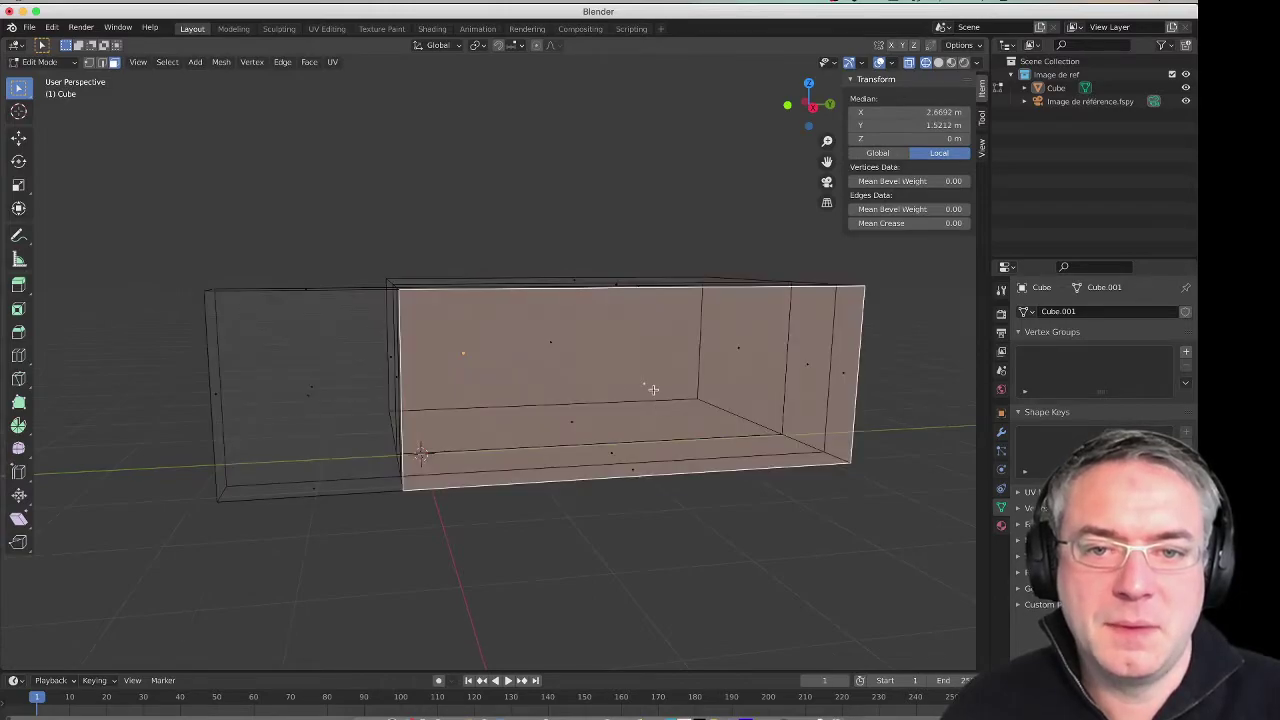
pyautogui.press('KP_0')
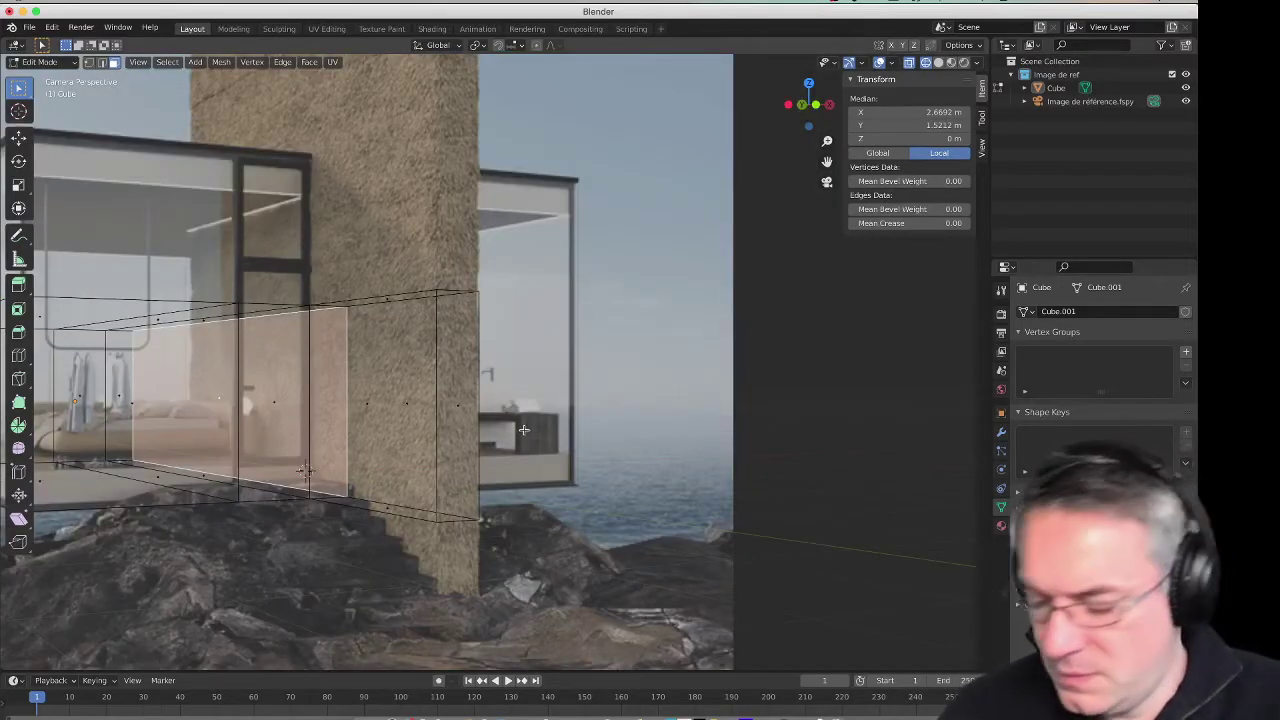
pyautogui.press('g')
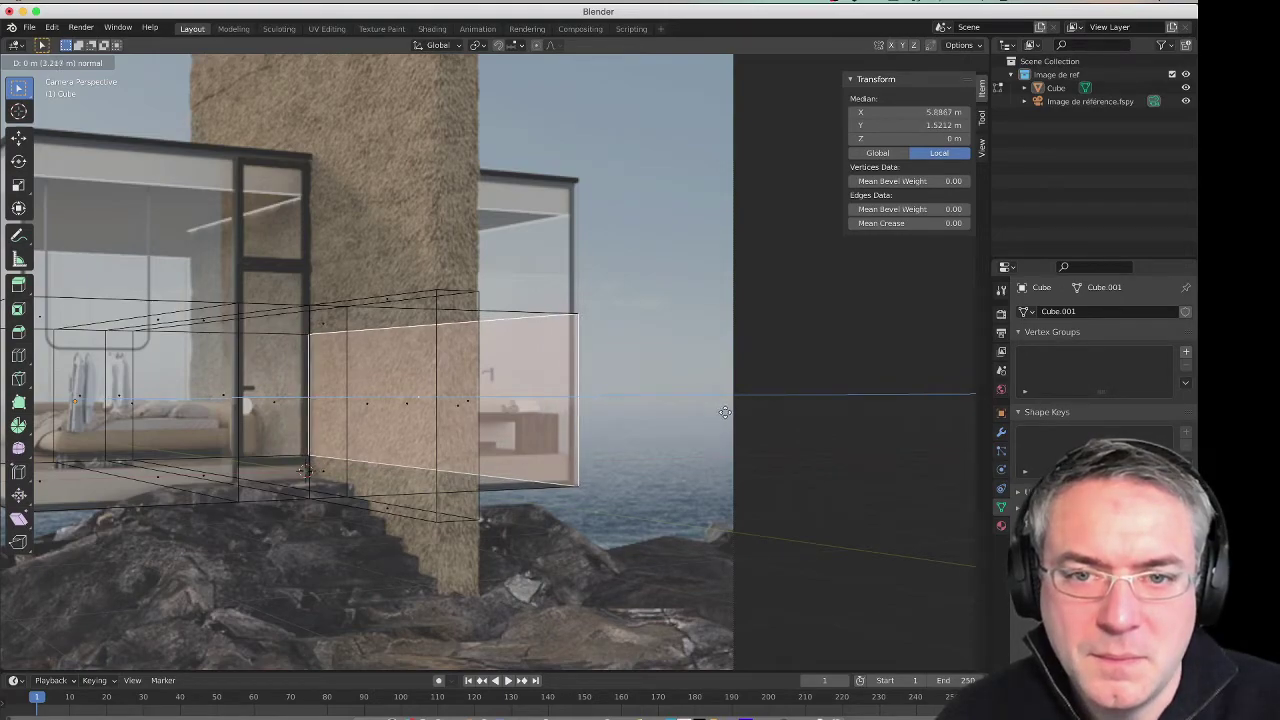
pyautogui.click(725, 412)
pyautogui.moveTo(725, 412)
pyautogui.mouseDown(button='middle')
pyautogui.moveTo(243, 371)
pyautogui.moveTo(614, 283)
pyautogui.mouseUp(button='middle')
pyautogui.click(513, 285)
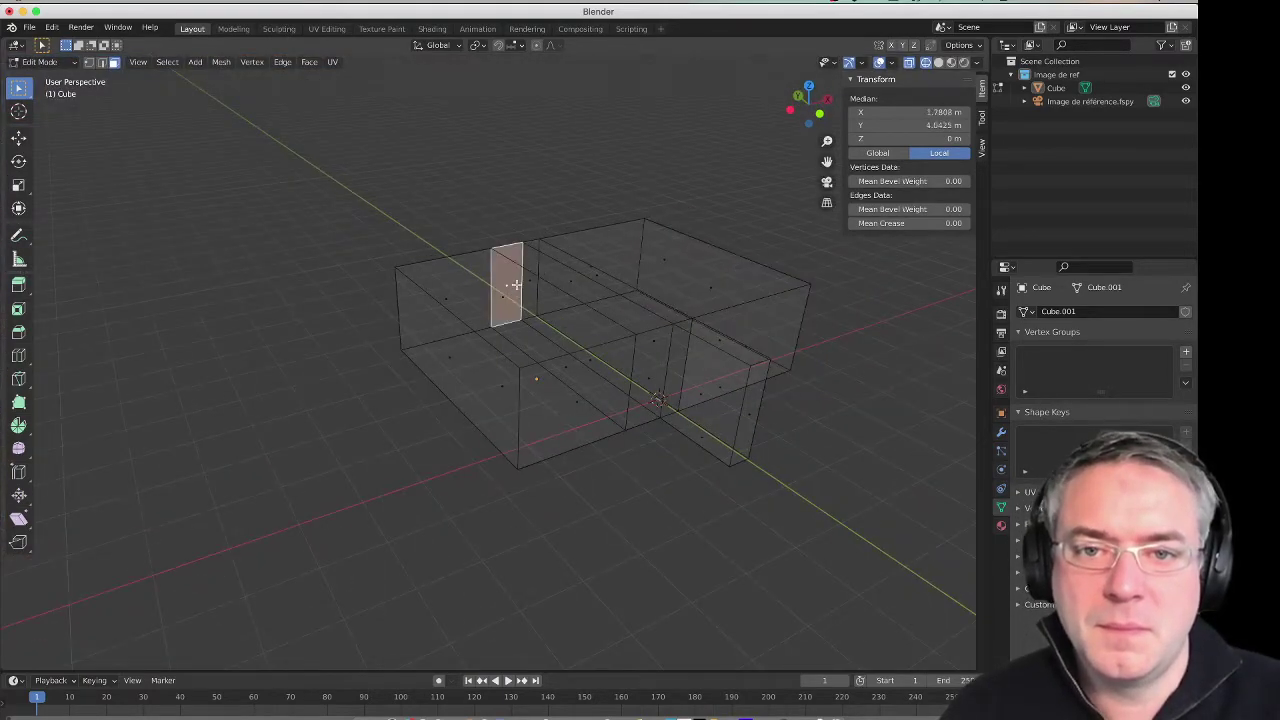
pyautogui.hotkey('alt', 'a')
# Step: Select all coplanar top faces, raise them 1.58 m along Z to the roofline, and enable X-ray
pyautogui.hotkey('shift', 'z')
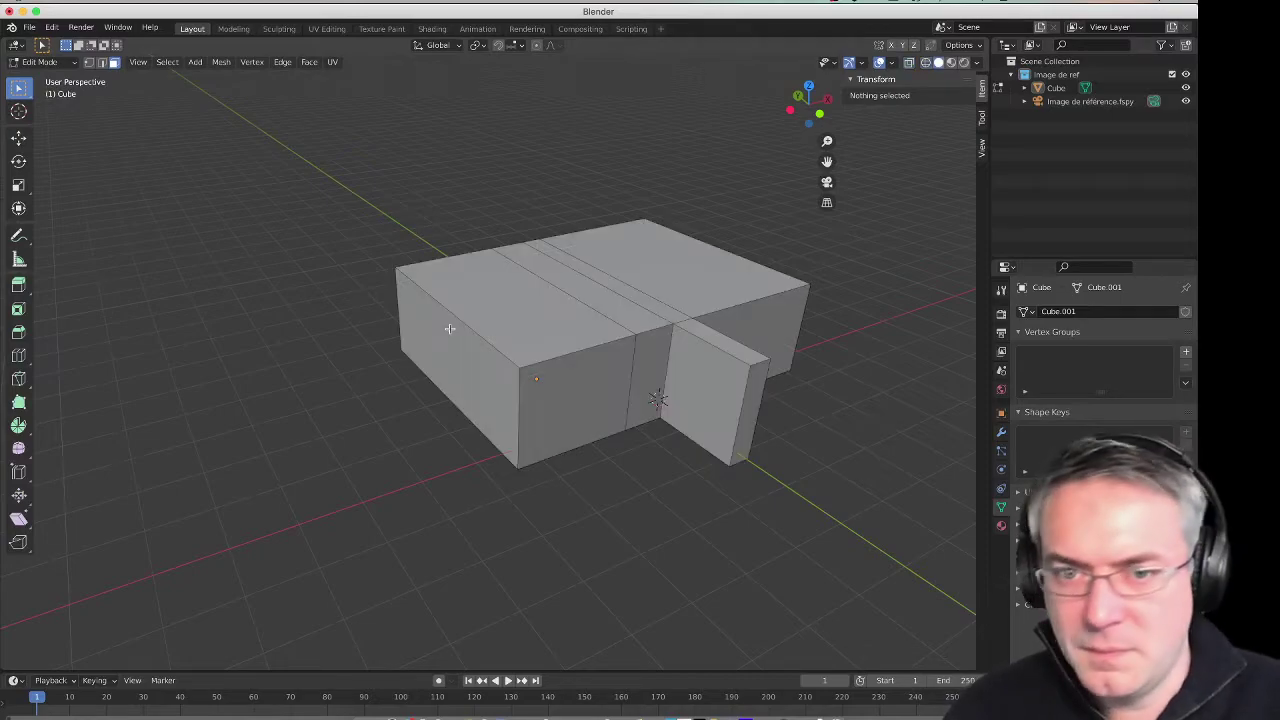
pyautogui.click(523, 299)
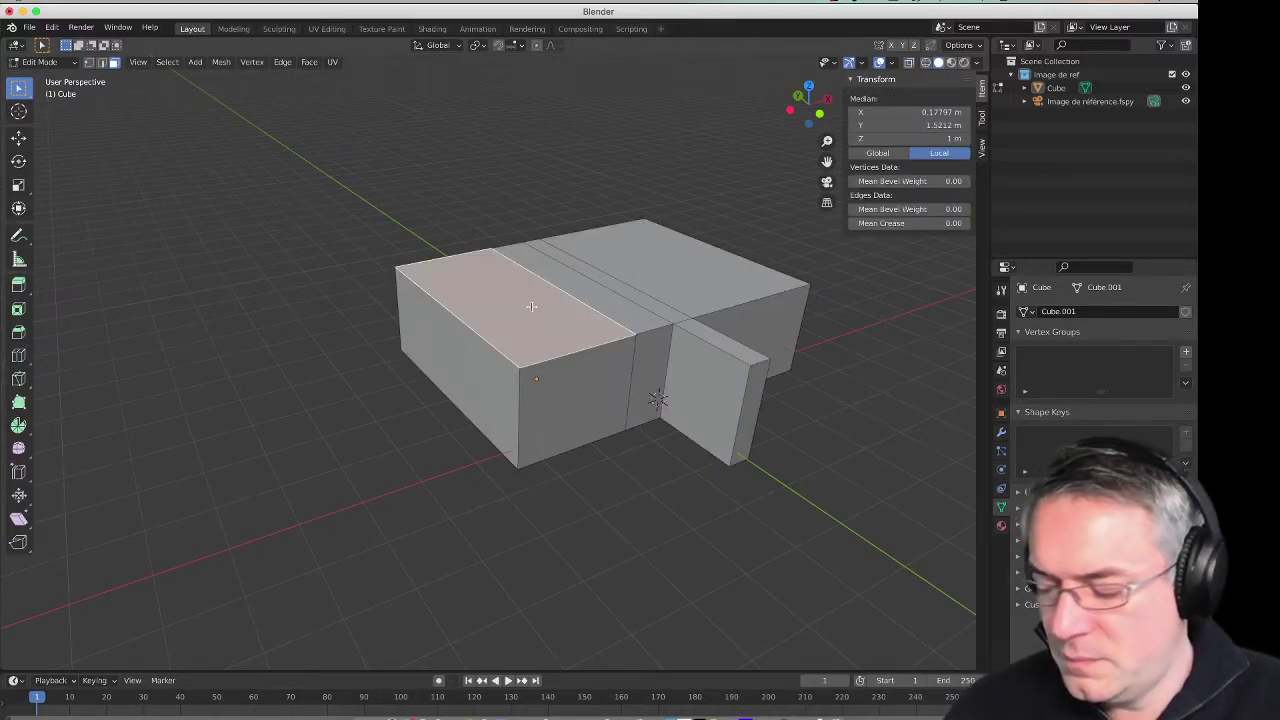
pyautogui.hotkey('shift', 'g')
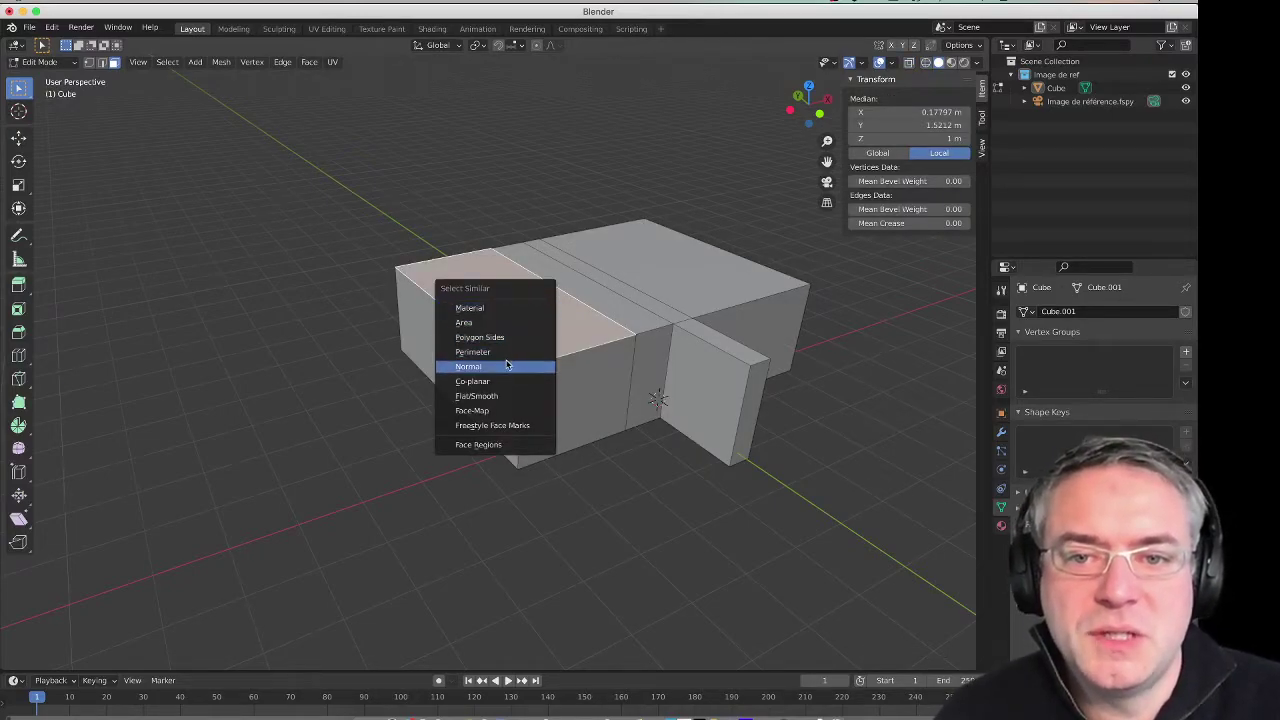
pyautogui.click(500, 381)
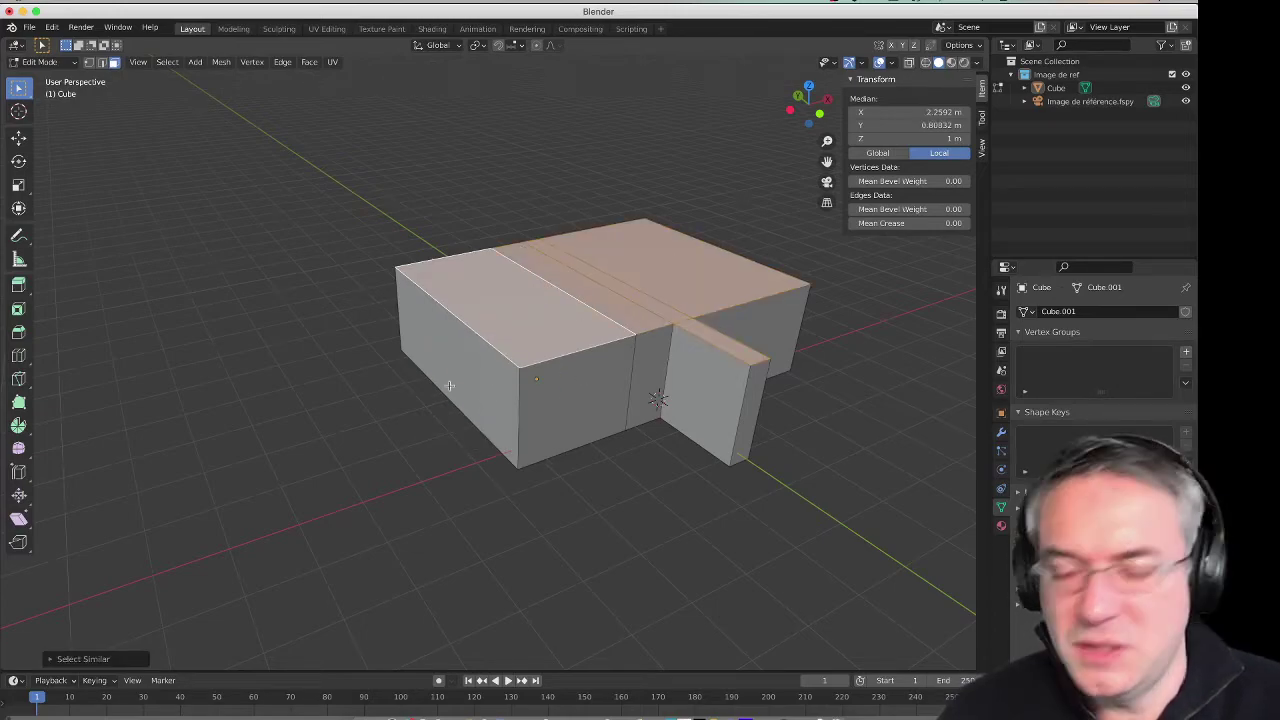
pyautogui.press('KP_0')
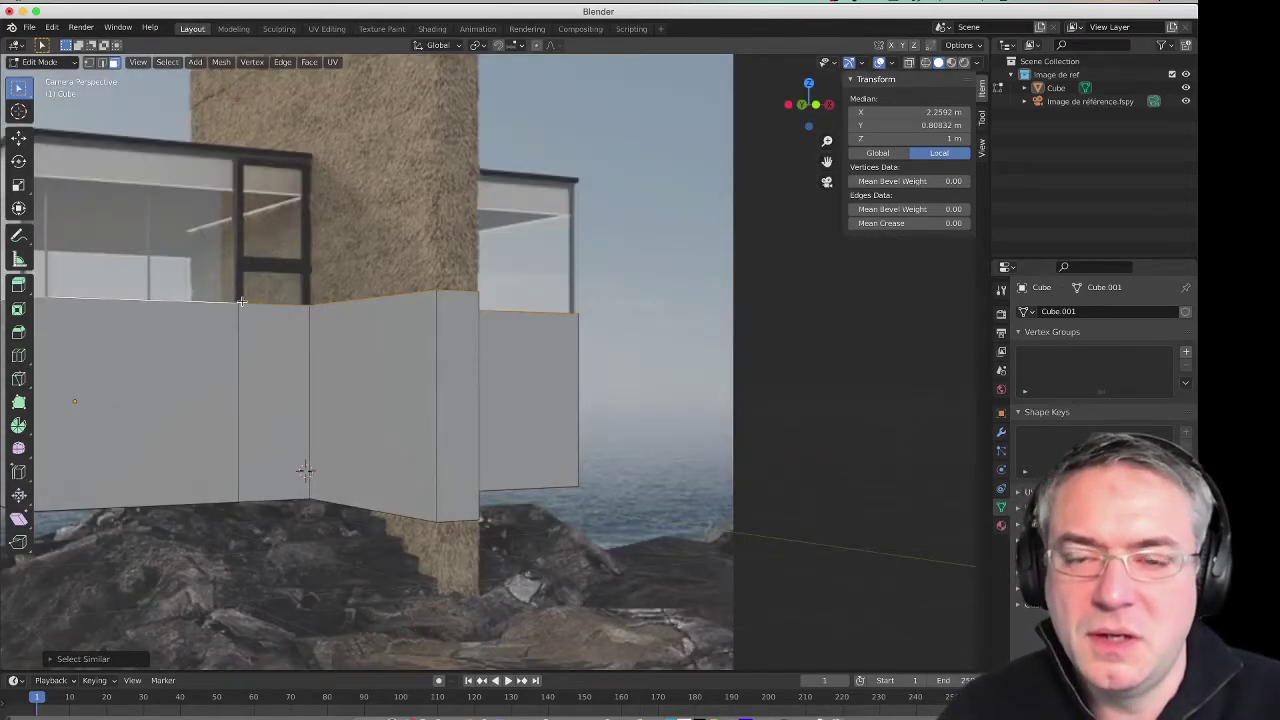
pyautogui.scroll(-3, 305, 470)
pyautogui.scroll(1, 508, 486)
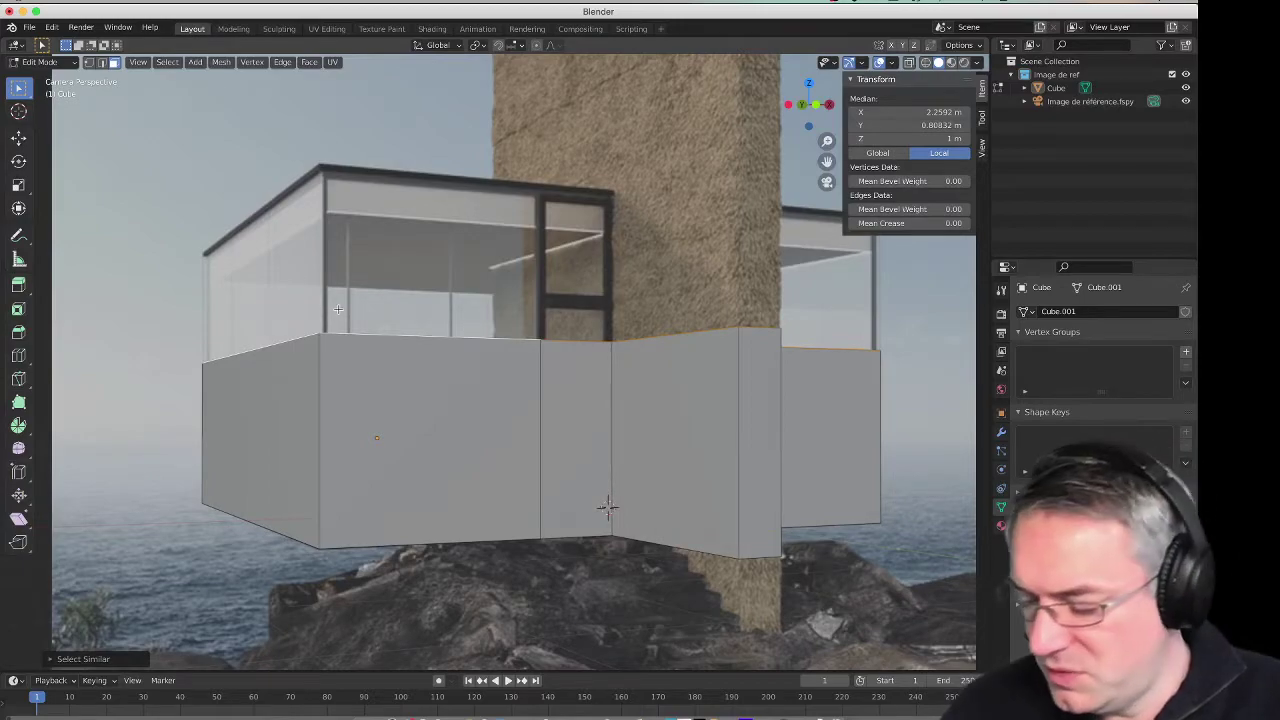
pyautogui.press('g')
pyautogui.press('z')
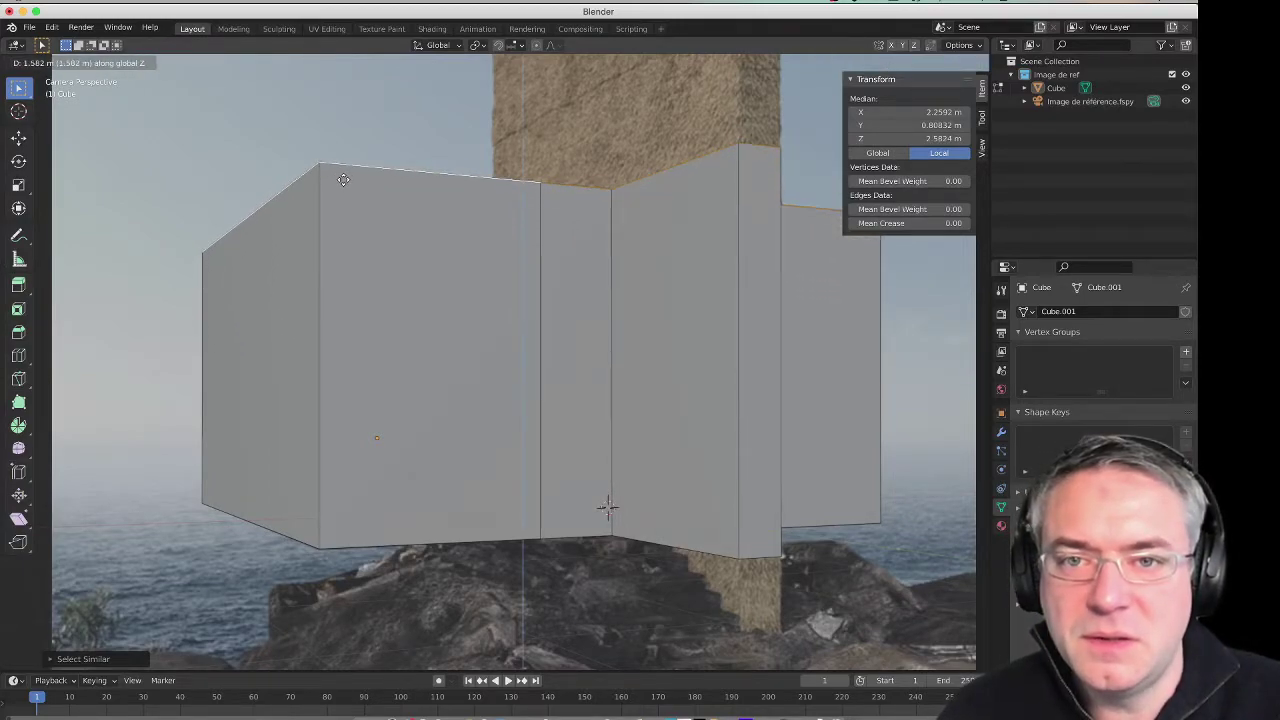
pyautogui.click(343, 179)
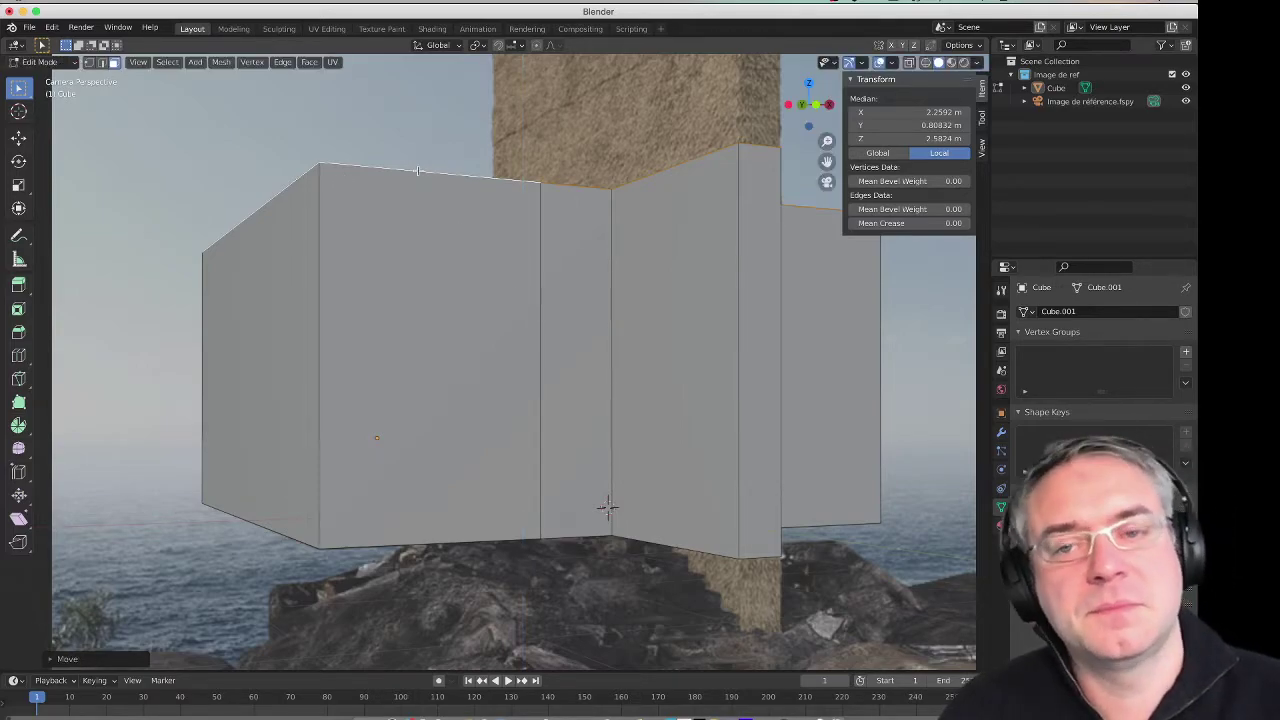
pyautogui.hotkey('alt', 'z')
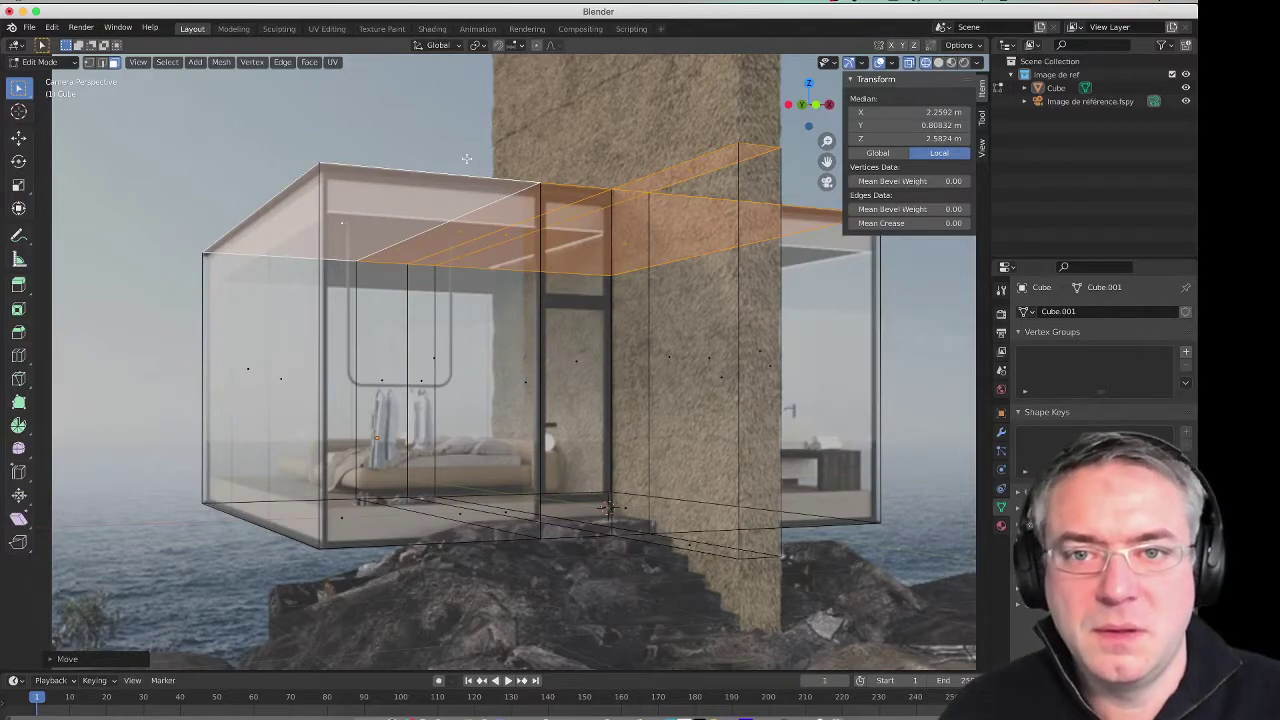
# Step: Add a horizontal loop cut around the block, slid down to the ceiling line
pyautogui.hotkey('ctrl', 'r')
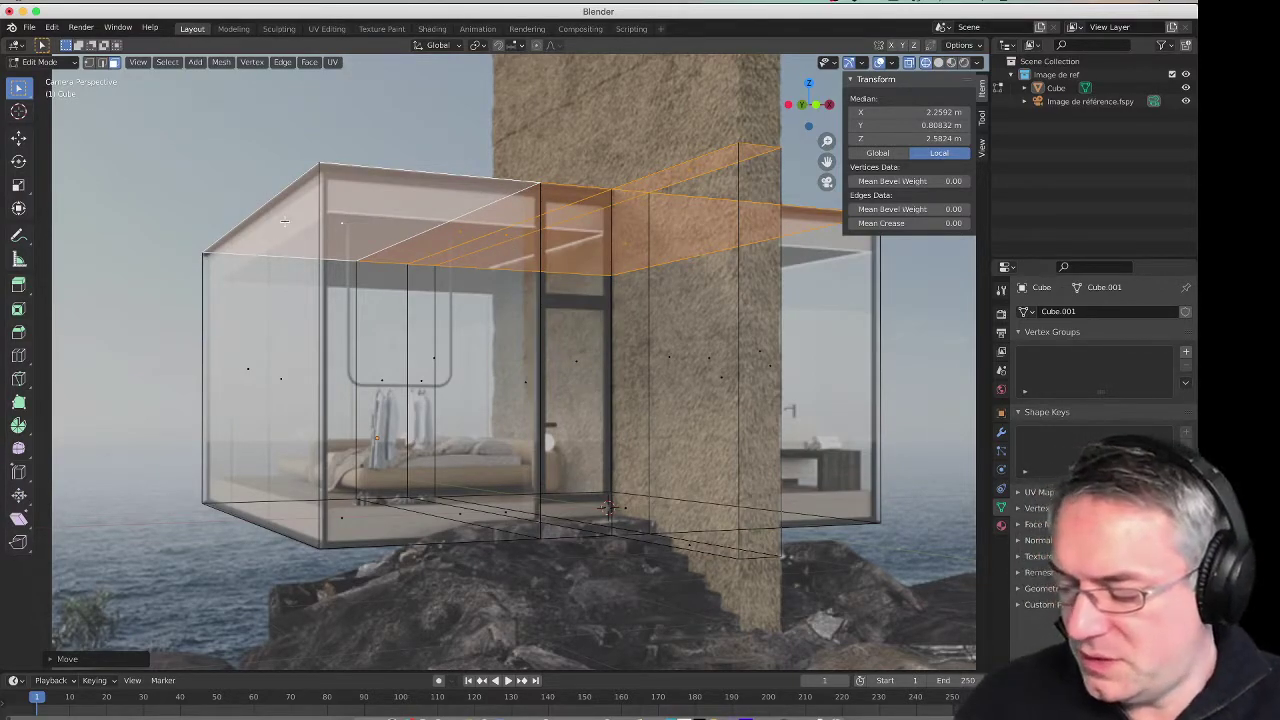
pyautogui.click(228, 207)
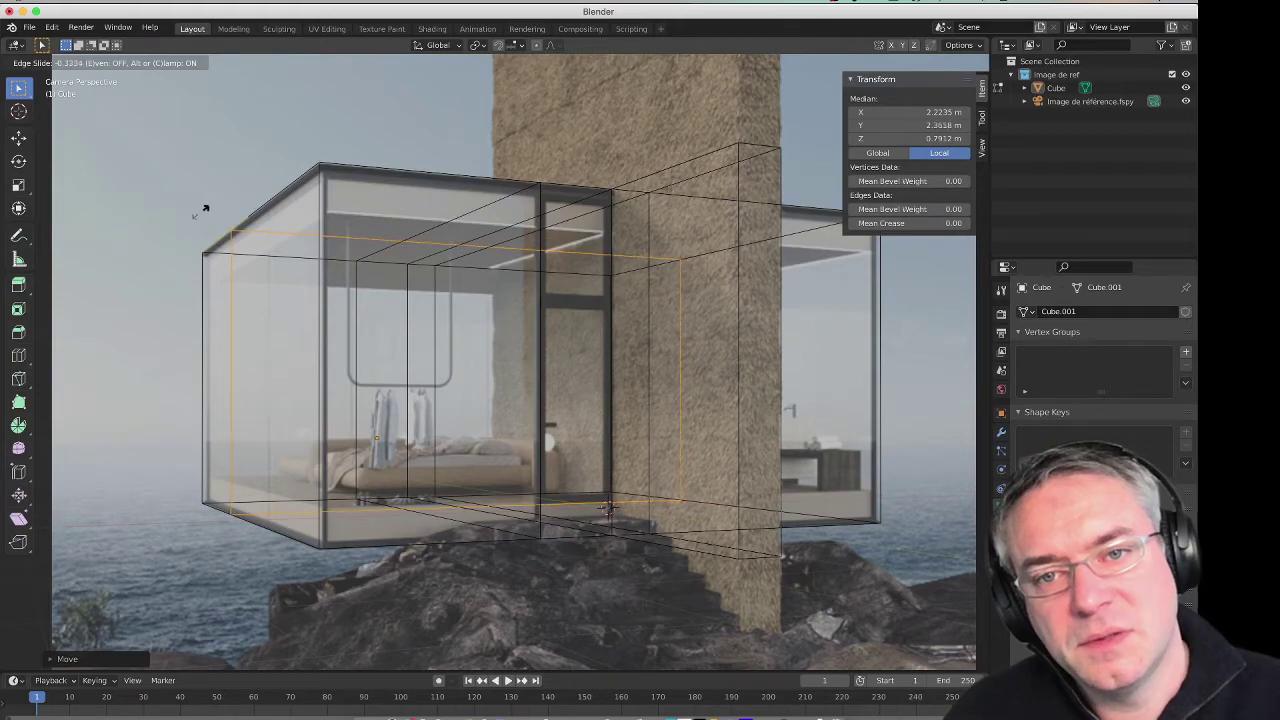
pyautogui.click(200, 210)
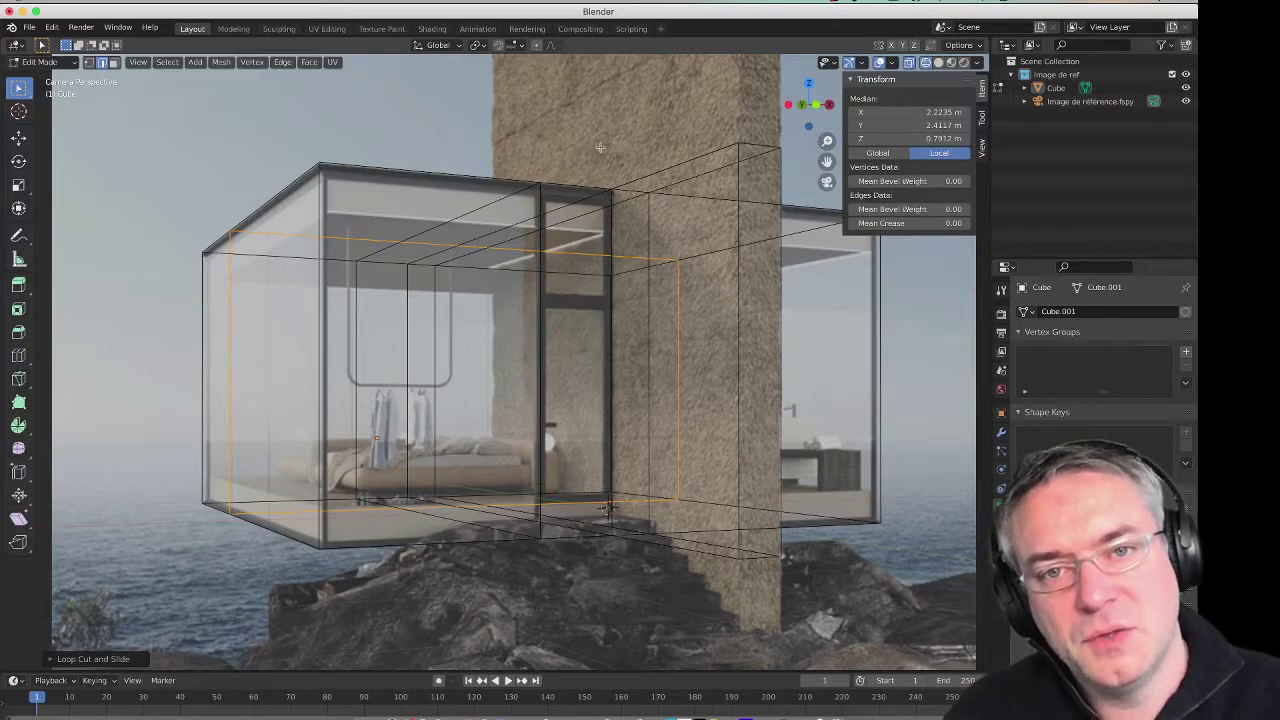
# Step: In face mode, select the thin top strip faces including the right-side one
pyautogui.moveTo(600, 147)
pyautogui.mouseDown(button='middle')
pyautogui.moveTo(491, 263)
pyautogui.moveTo(526, 273)
pyautogui.mouseUp(button='middle')
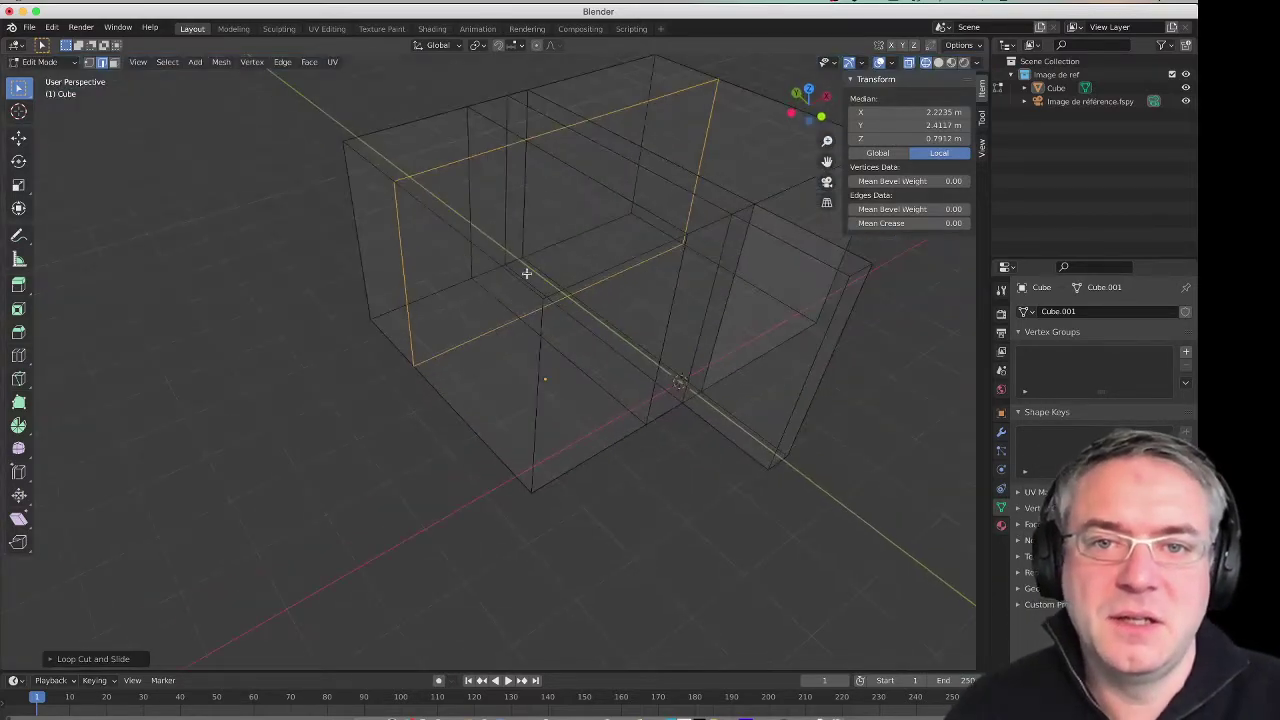
pyautogui.hotkey('alt', 'a')
pyautogui.press('3')
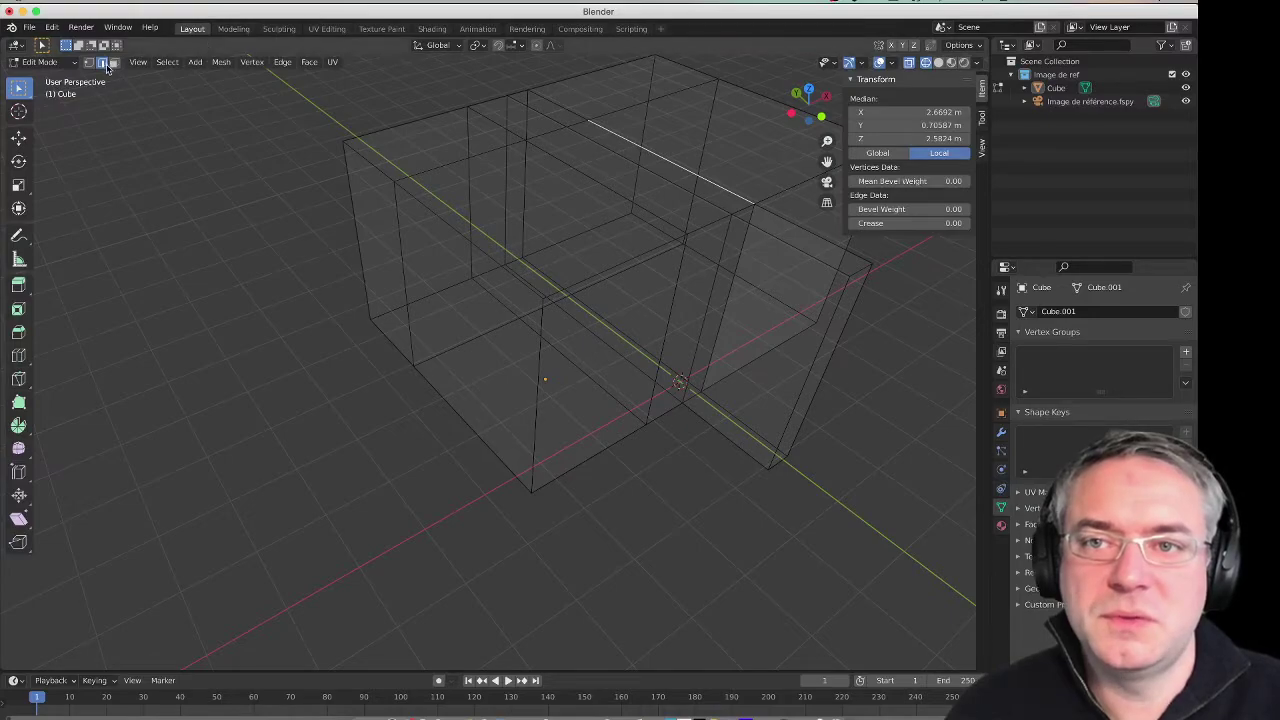
pyautogui.click(560, 110)
pyautogui.keyDown('shift'); pyautogui.click(592, 138); pyautogui.keyUp('shift')
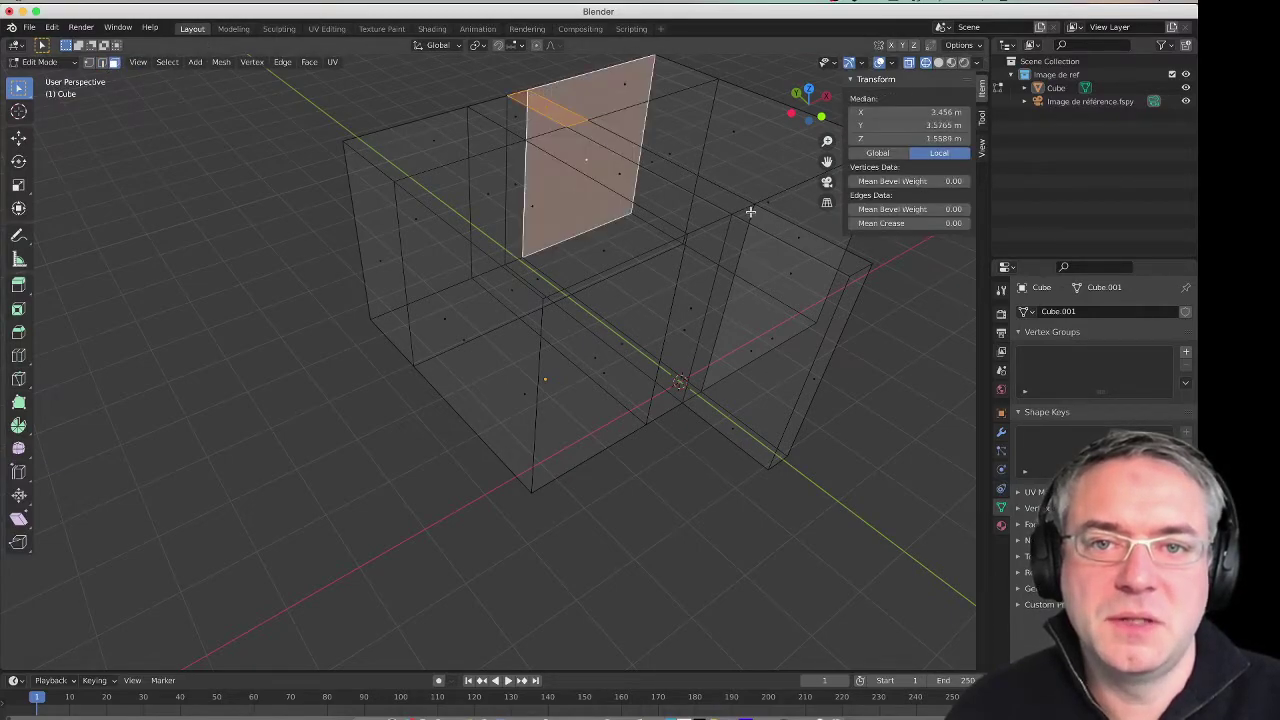
pyautogui.click(645, 163)
pyautogui.keyDown('shift'); pyautogui.click(540, 107); pyautogui.keyUp('shift')
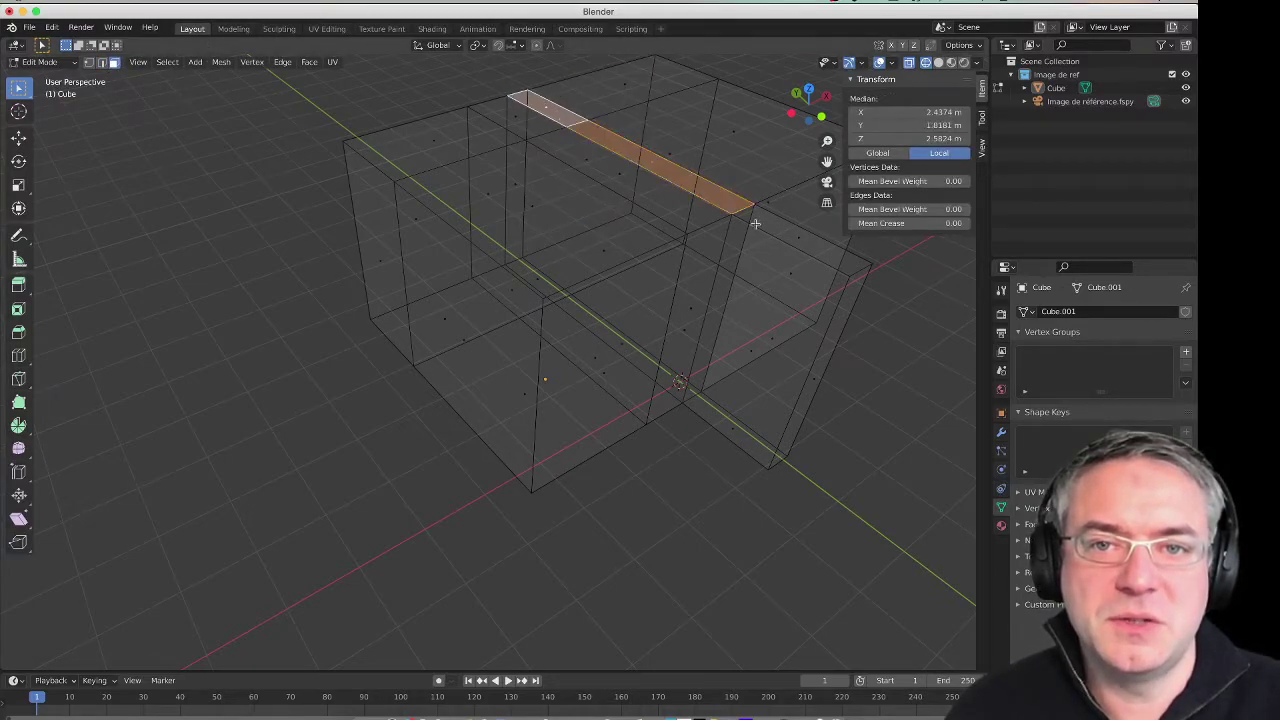
pyautogui.keyDown('shift'); pyautogui.click(800, 240); pyautogui.keyUp('shift')
pyautogui.press('KP_0')
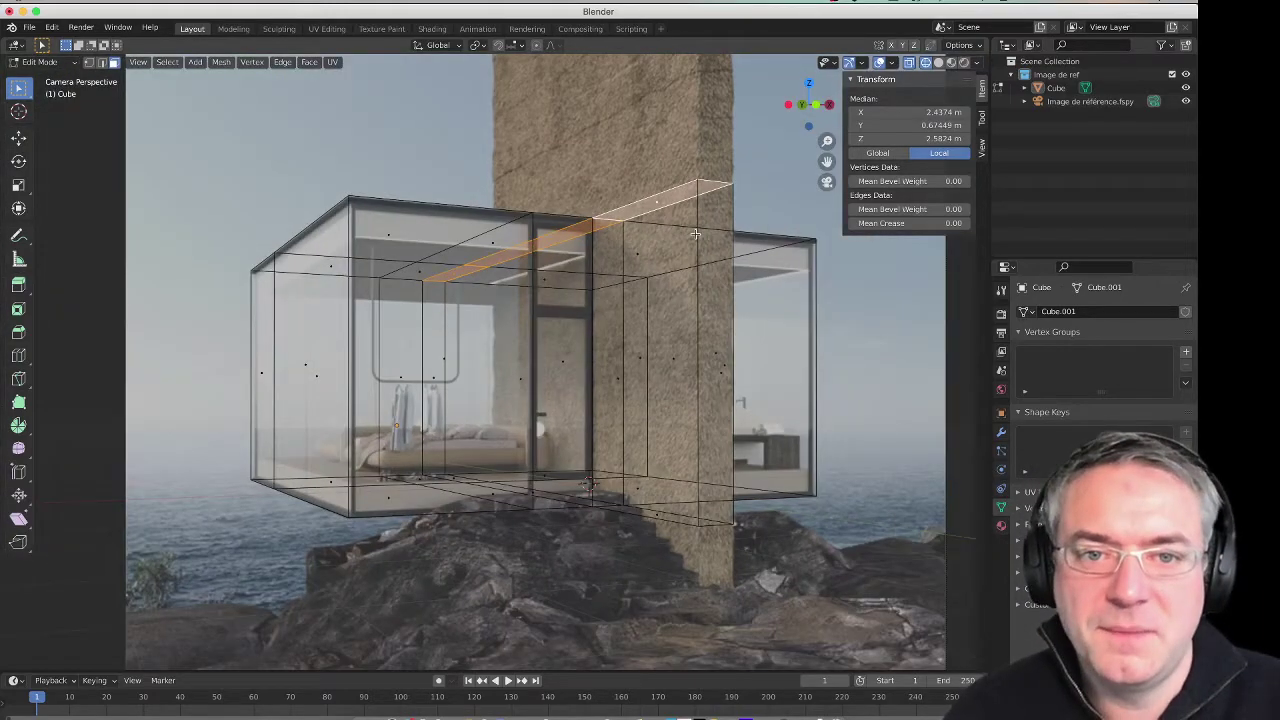
pyautogui.scroll(-5, 600, 245)
# Step: Extrude the selected top strip faces up to 8 m height to form the tall stone wall
pyautogui.scroll(1, 507, 261)
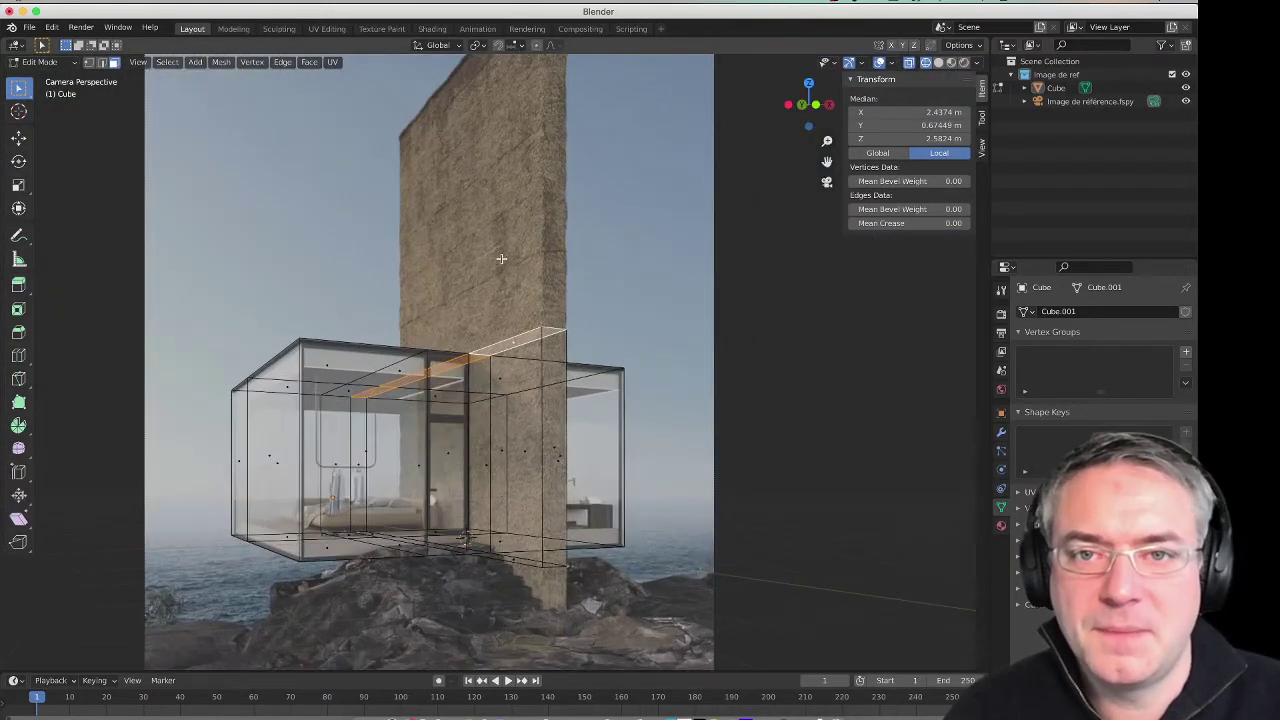
pyautogui.scroll(-3, 507, 261)
pyautogui.scroll(1, 507, 261)
pyautogui.scroll(2, 490, 290)
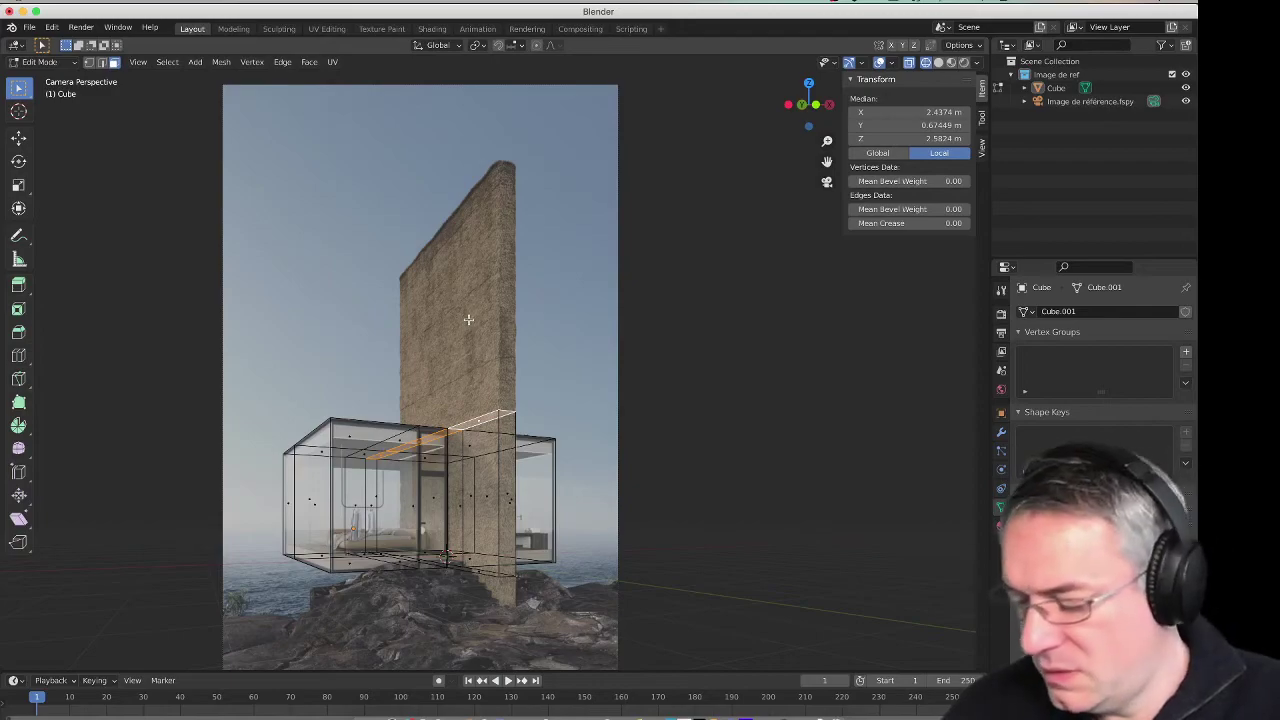
pyautogui.press('e')
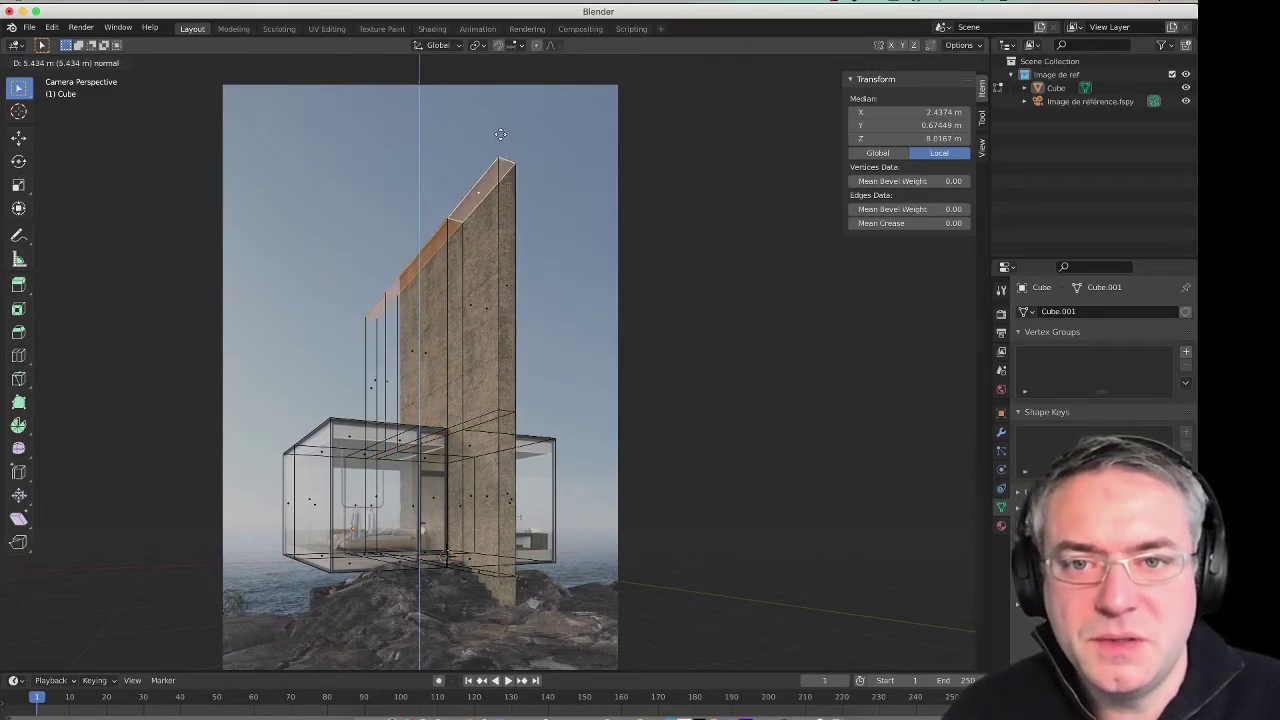
pyautogui.click(500, 134)
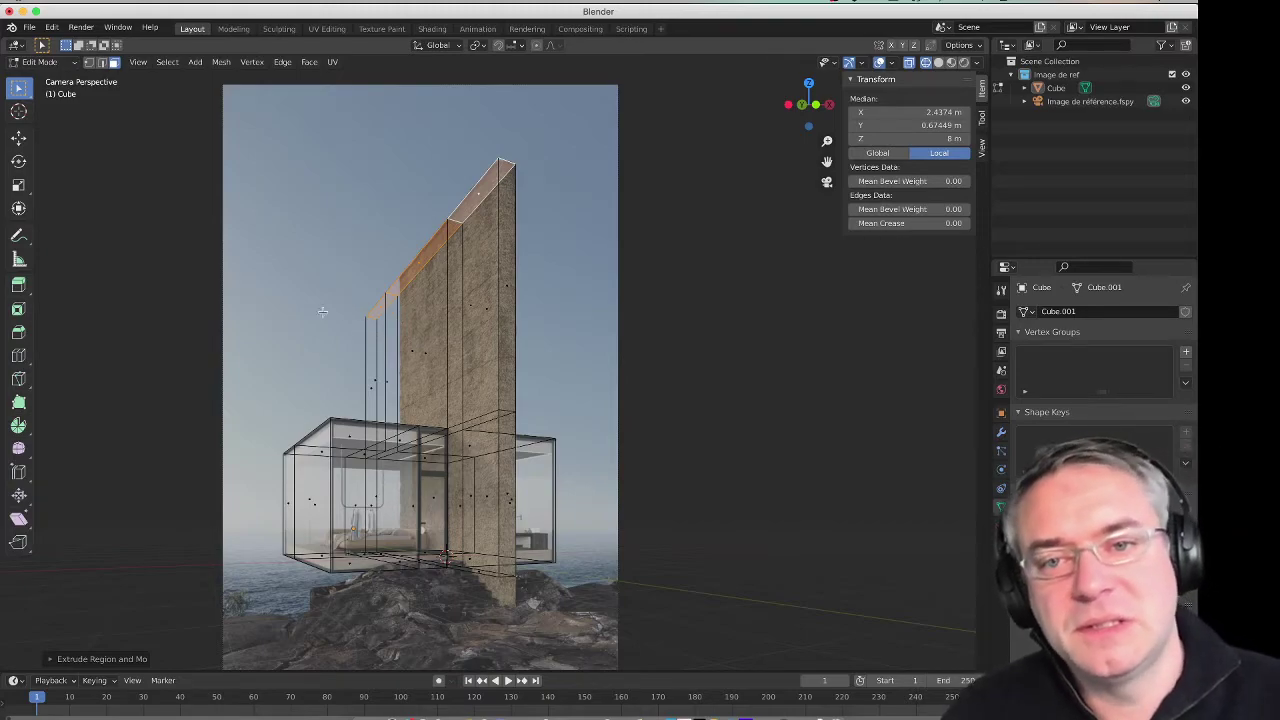
pyautogui.click(378, 310)
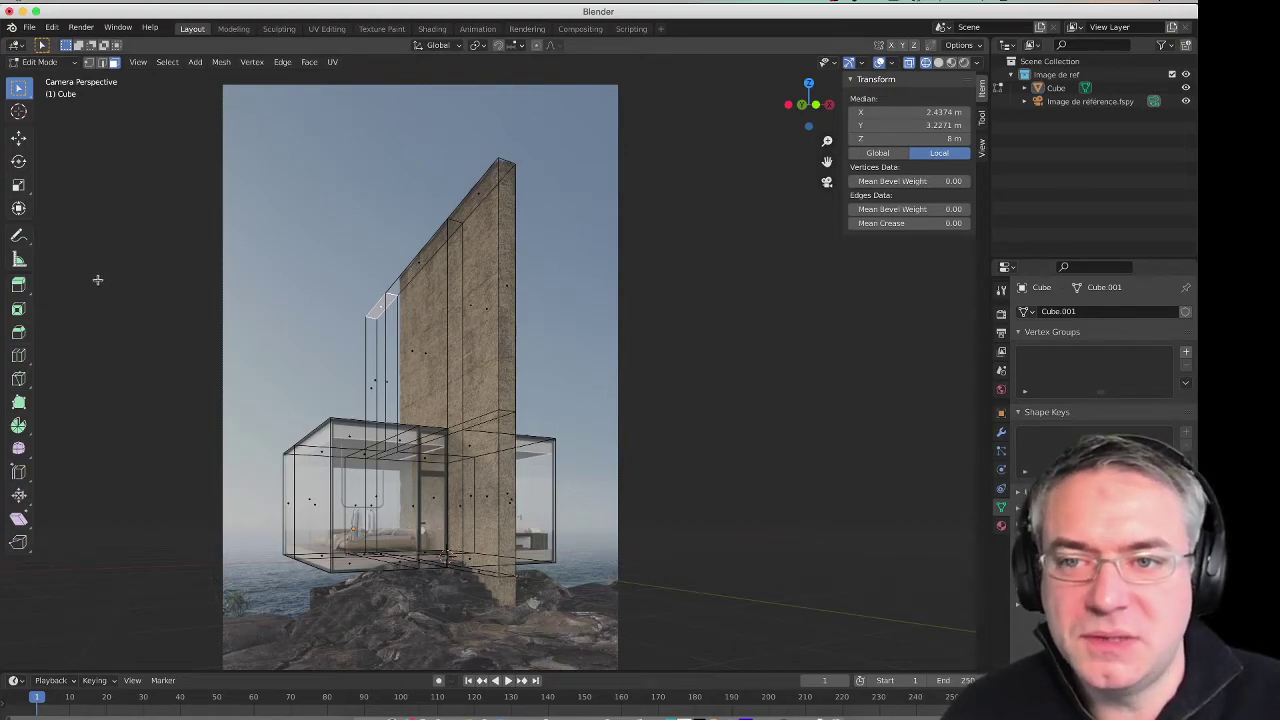
# Step: With Extrude Manifold and vertex snapping, push the left strip's top face down onto a vertex
pyautogui.moveTo(25, 292); pyautogui.dragTo(82, 344)
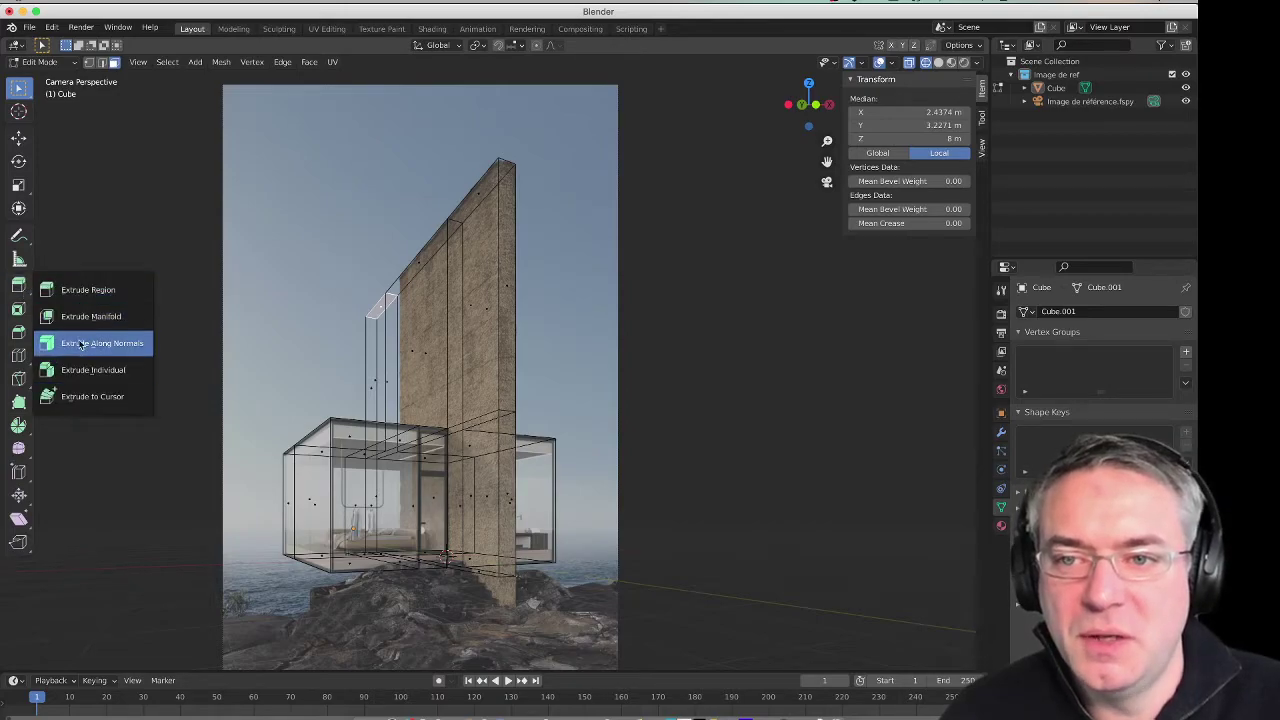
pyautogui.click(66, 322)
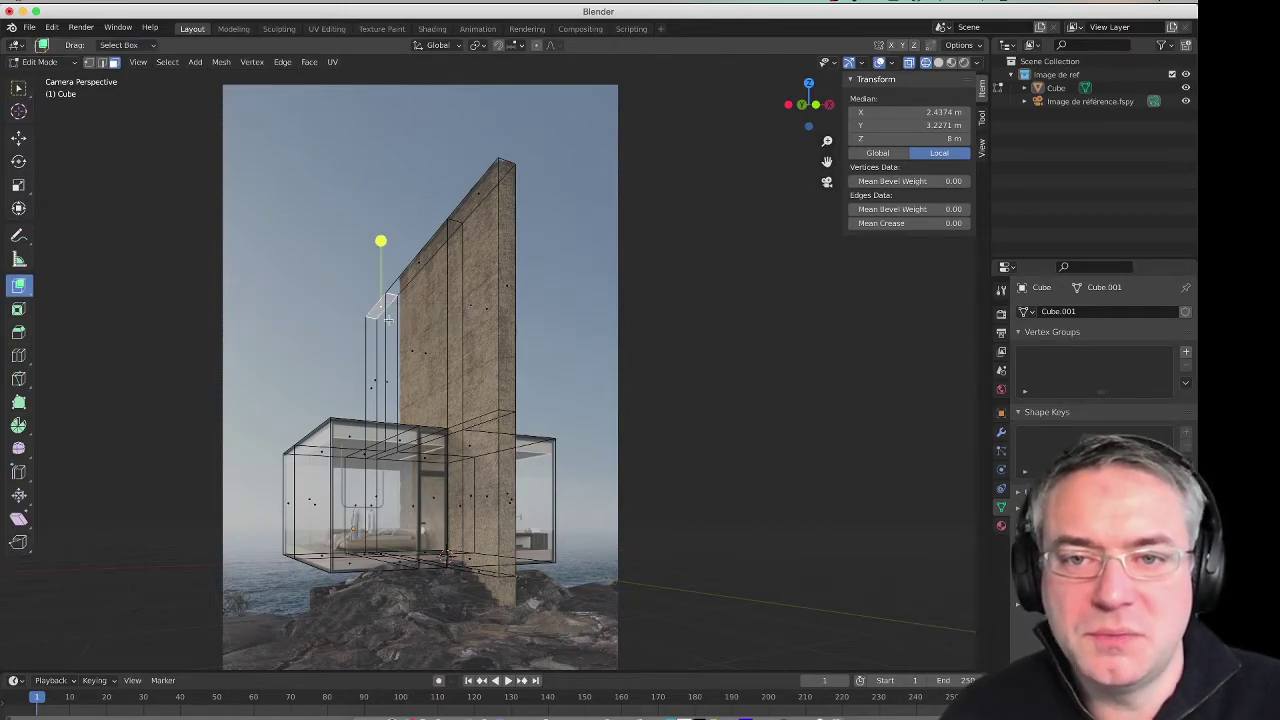
pyautogui.moveTo(380, 252)
pyautogui.mouseDown()
pyautogui.moveTo(452, 372)
pyautogui.moveTo(446, 344)
pyautogui.mouseUp()
pyautogui.click(513, 45)
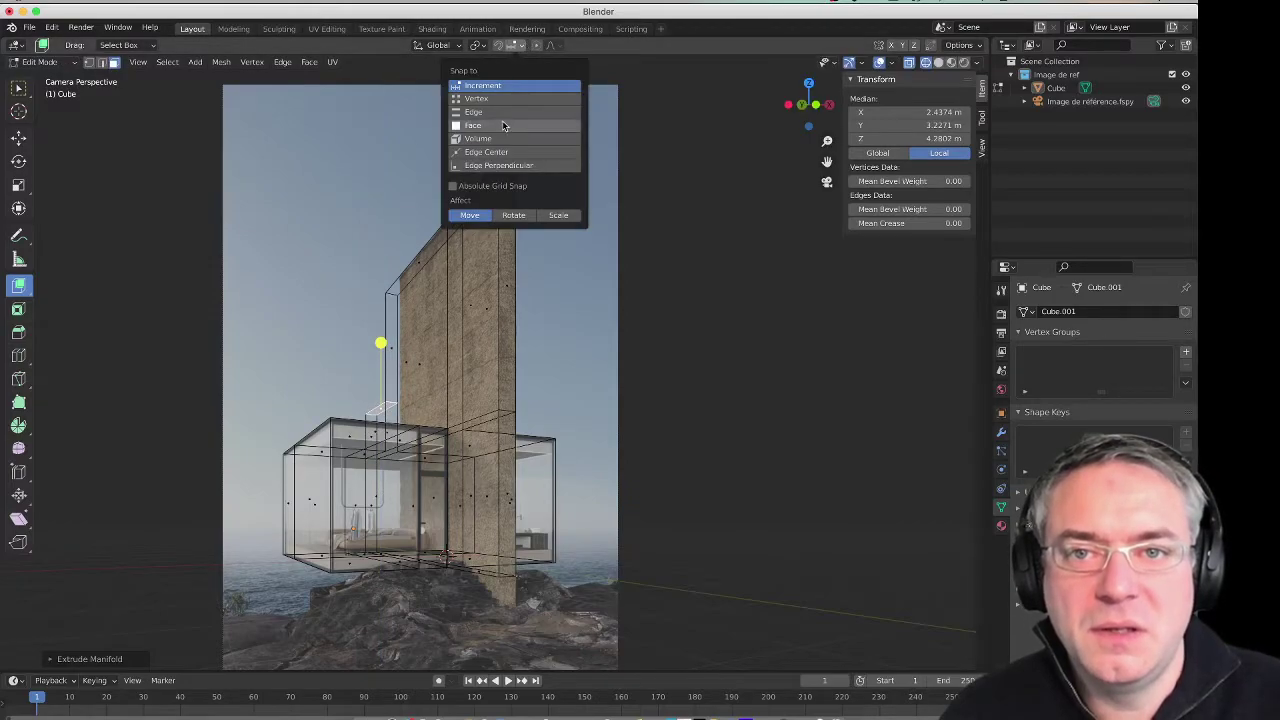
pyautogui.click(476, 98)
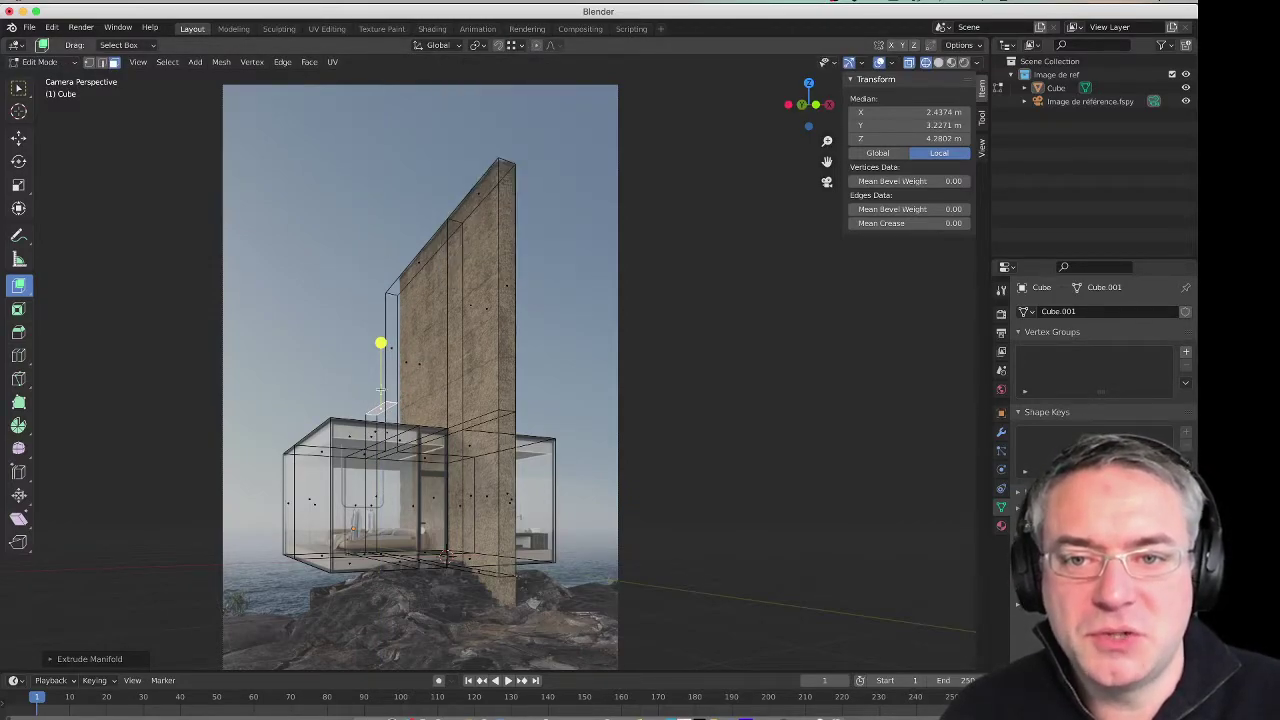
pyautogui.moveTo(380, 343); pyautogui.dragTo(497, 413)
# Step: Extrude the thin face up into a tall column and push it outward into a slanted wedge
pyautogui.moveTo(376, 442); pyautogui.dragTo(159, 197, button='middle')
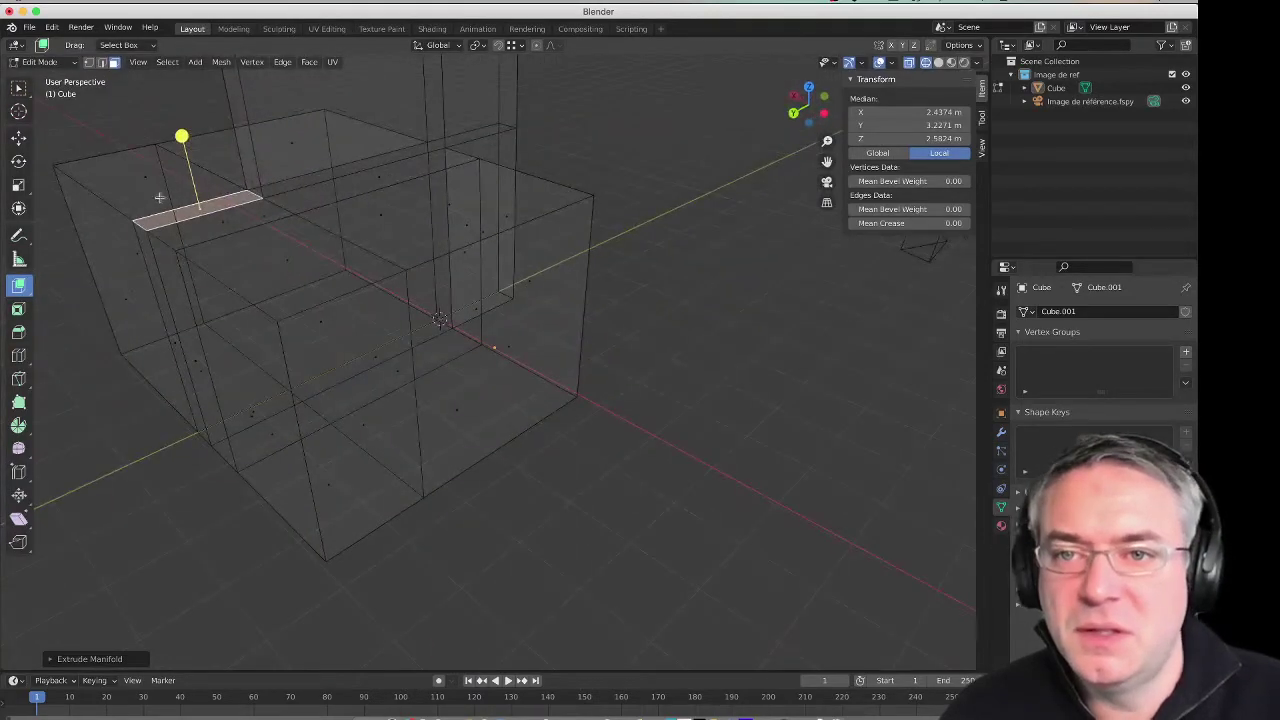
pyautogui.moveTo(490, 271); pyautogui.dragTo(355, 190, button='middle')
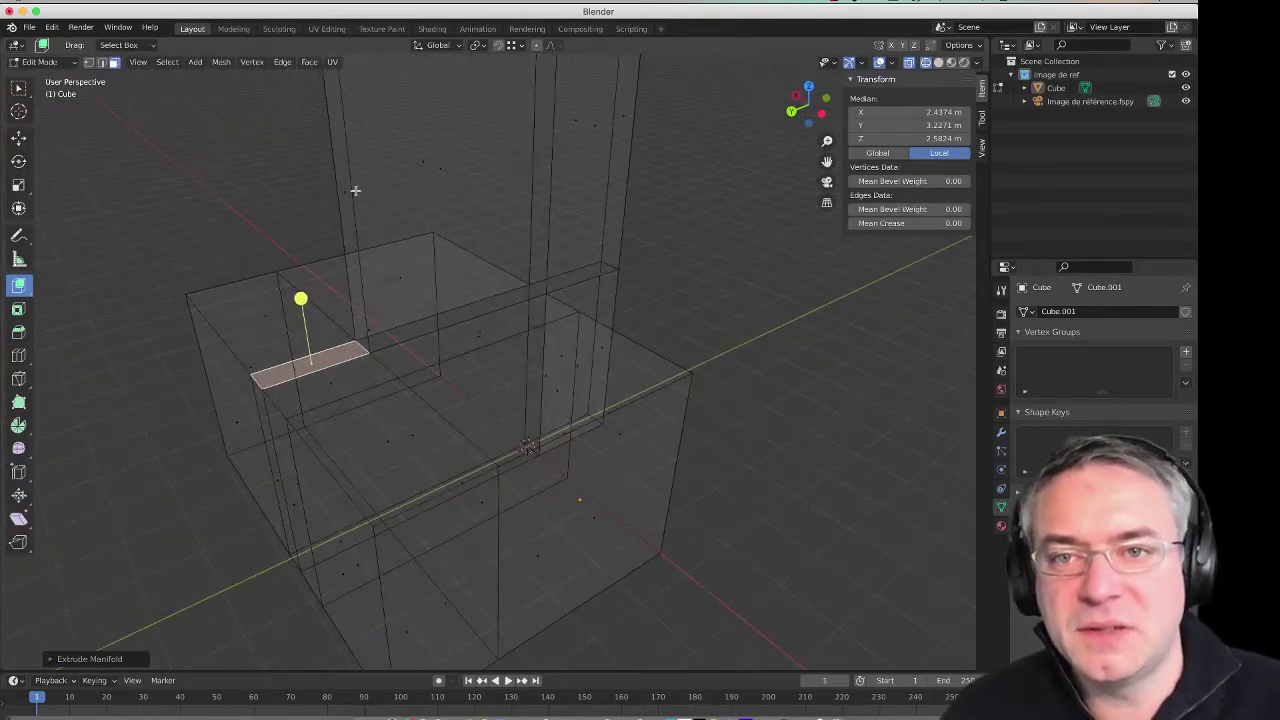
pyautogui.moveTo(340, 177); pyautogui.dragTo(531, 329)
pyautogui.moveTo(531, 329); pyautogui.dragTo(422, 303, button='middle')
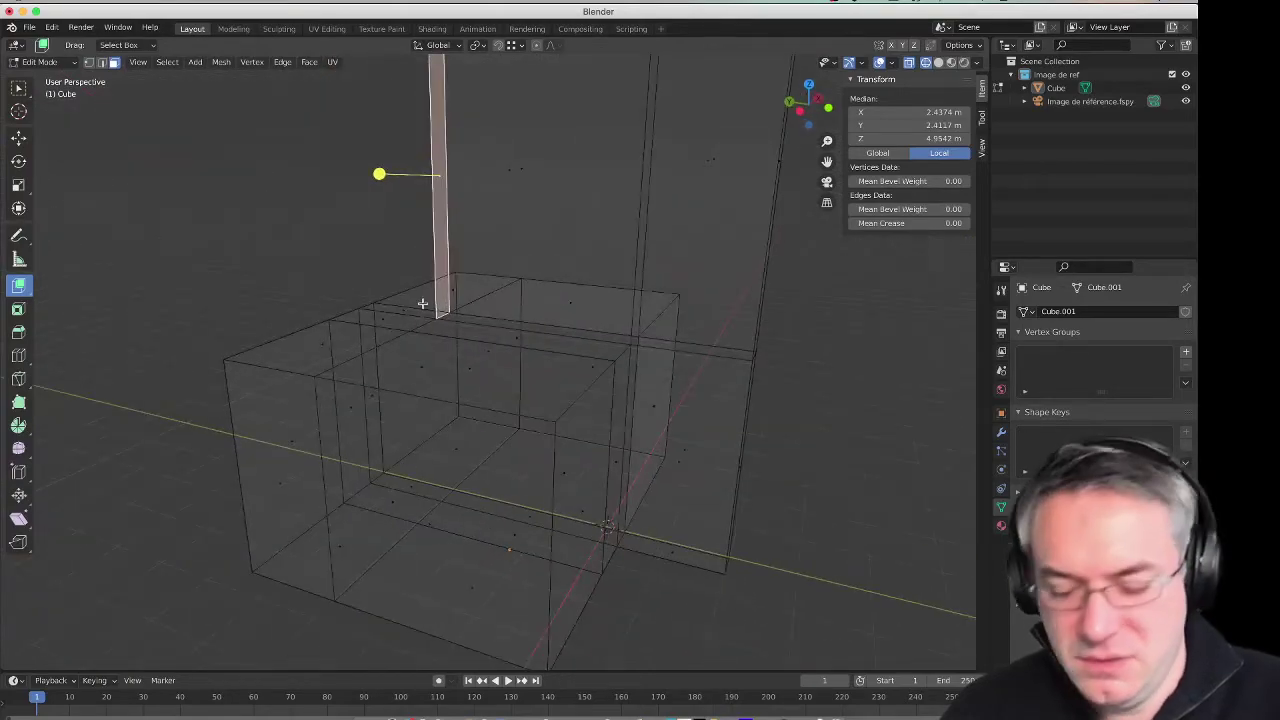
pyautogui.press('KP_0')
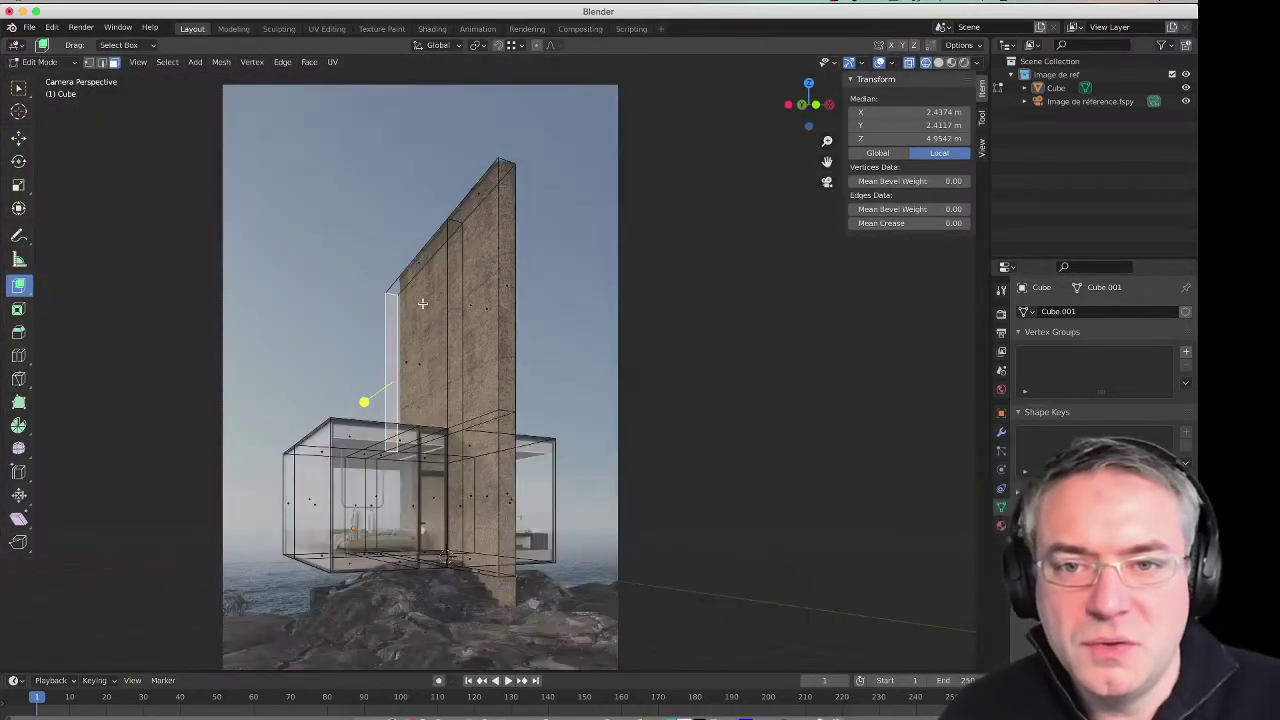
pyautogui.scroll(3, 391, 347)
pyautogui.moveTo(279, 420); pyautogui.dragTo(307, 413)
pyautogui.moveTo(277, 286)
pyautogui.mouseDown(button='middle')
pyautogui.moveTo(286, 263)
pyautogui.moveTo(426, 189)
pyautogui.moveTo(429, 428)
pyautogui.moveTo(466, 489)
pyautogui.moveTo(614, 449)
pyautogui.moveTo(651, 457)
pyautogui.moveTo(521, 510)
pyautogui.moveTo(455, 250)
pyautogui.mouseUp(button='middle')
pyautogui.moveTo(455, 250); pyautogui.dragTo(467, 264)
# Step: Delete the stray triangular faces
pyautogui.keyDown('shift'); pyautogui.click(471, 469); pyautogui.keyUp('shift')
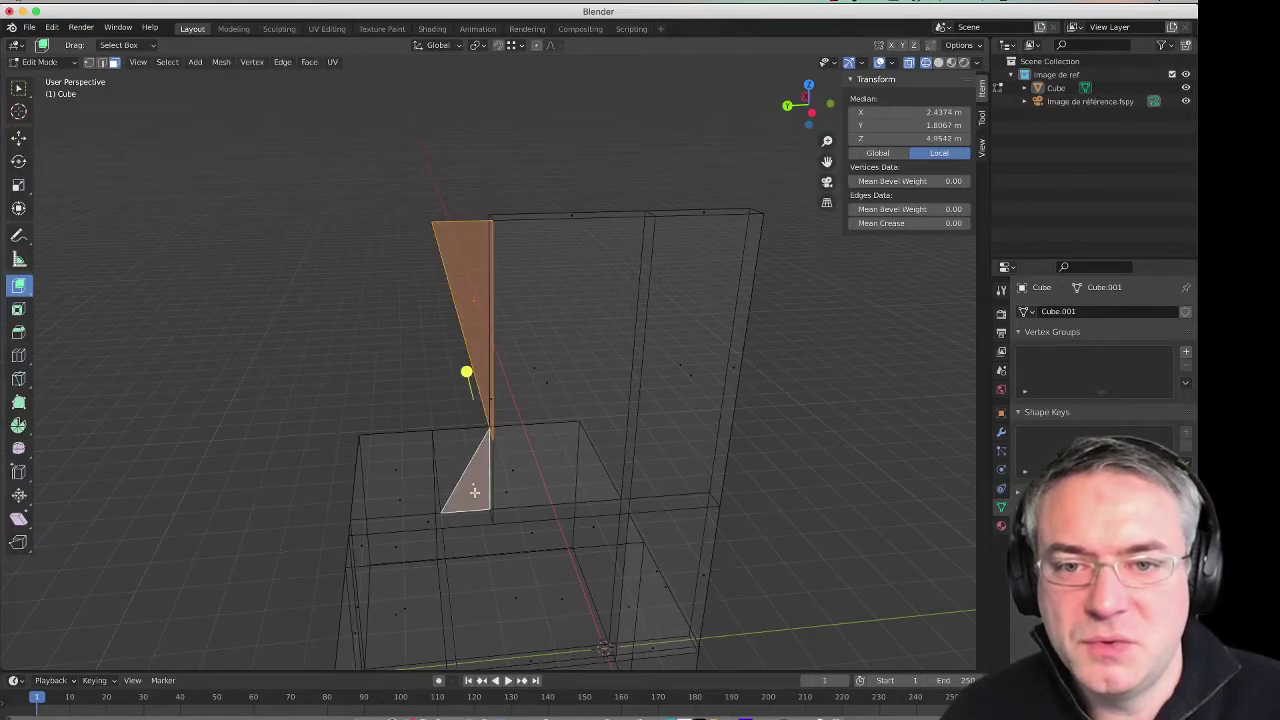
pyautogui.press('x')
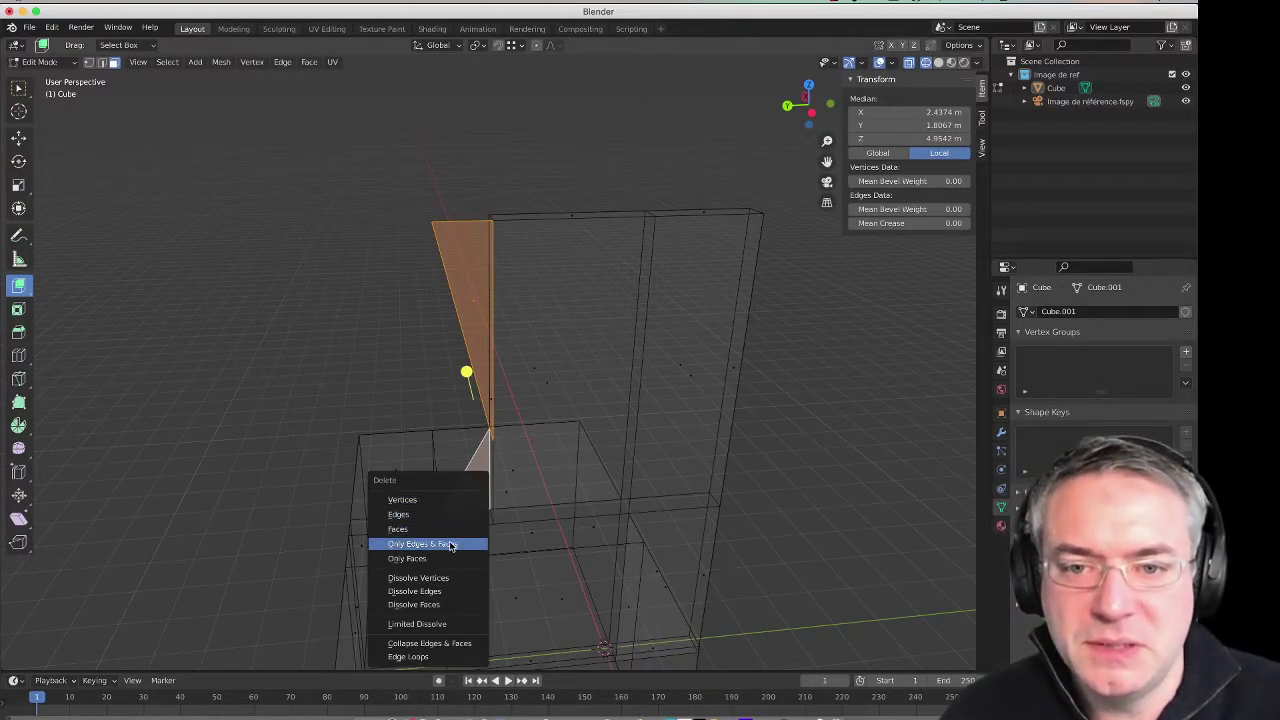
pyautogui.click(450, 529)
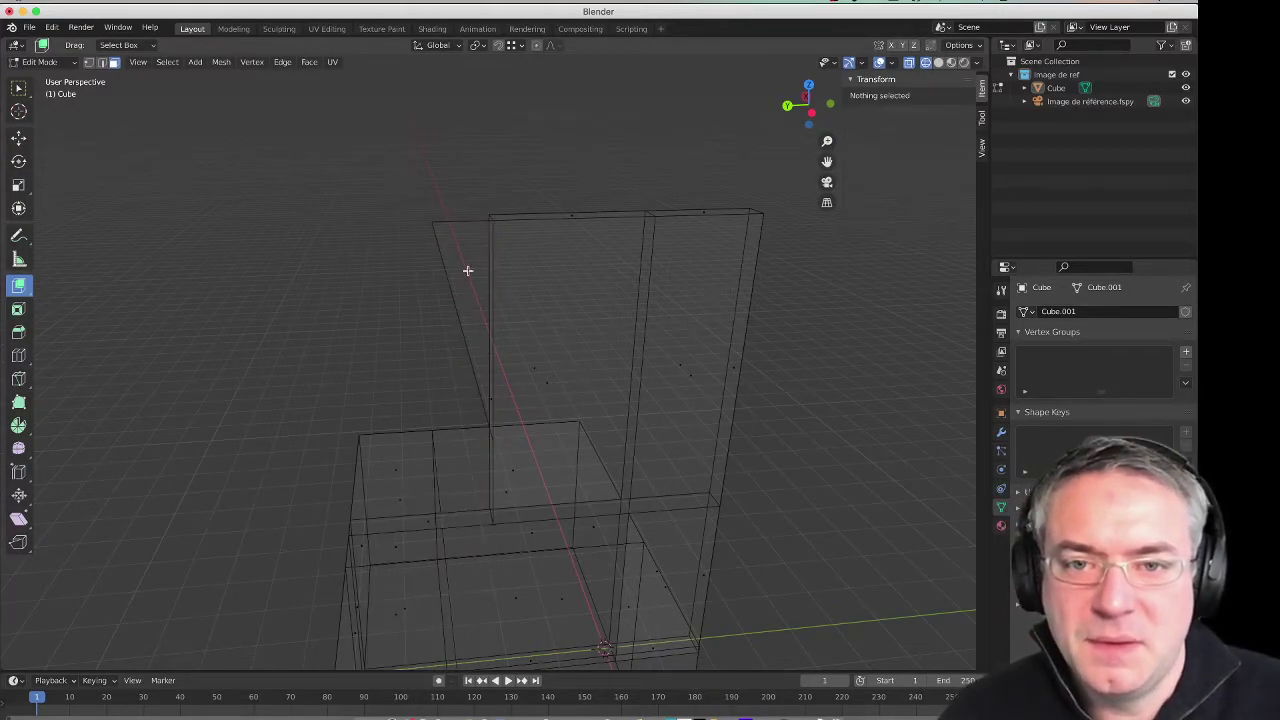
# Step: Move the thin strip face about 0.95 m along Y to align with the wall's left edge
pyautogui.click(478, 334)
pyautogui.click(480, 334)
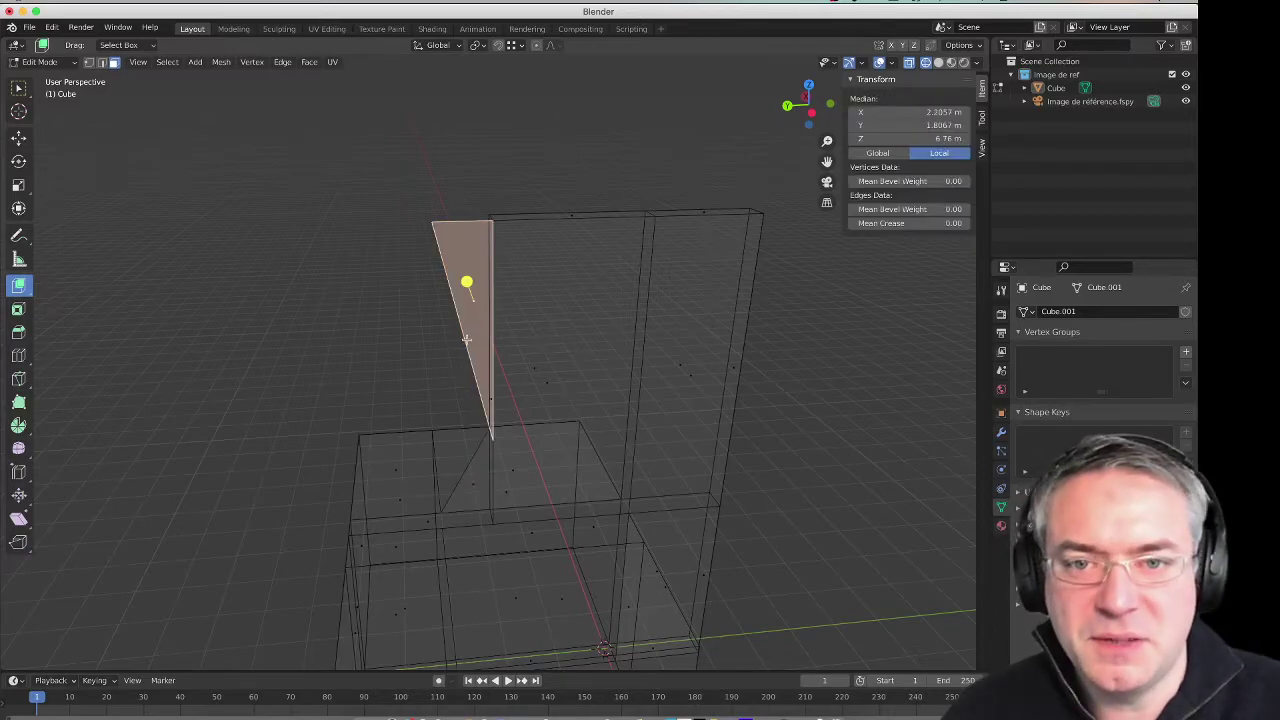
pyautogui.click(466, 340)
pyautogui.moveTo(388, 373); pyautogui.dragTo(414, 380, button='middle')
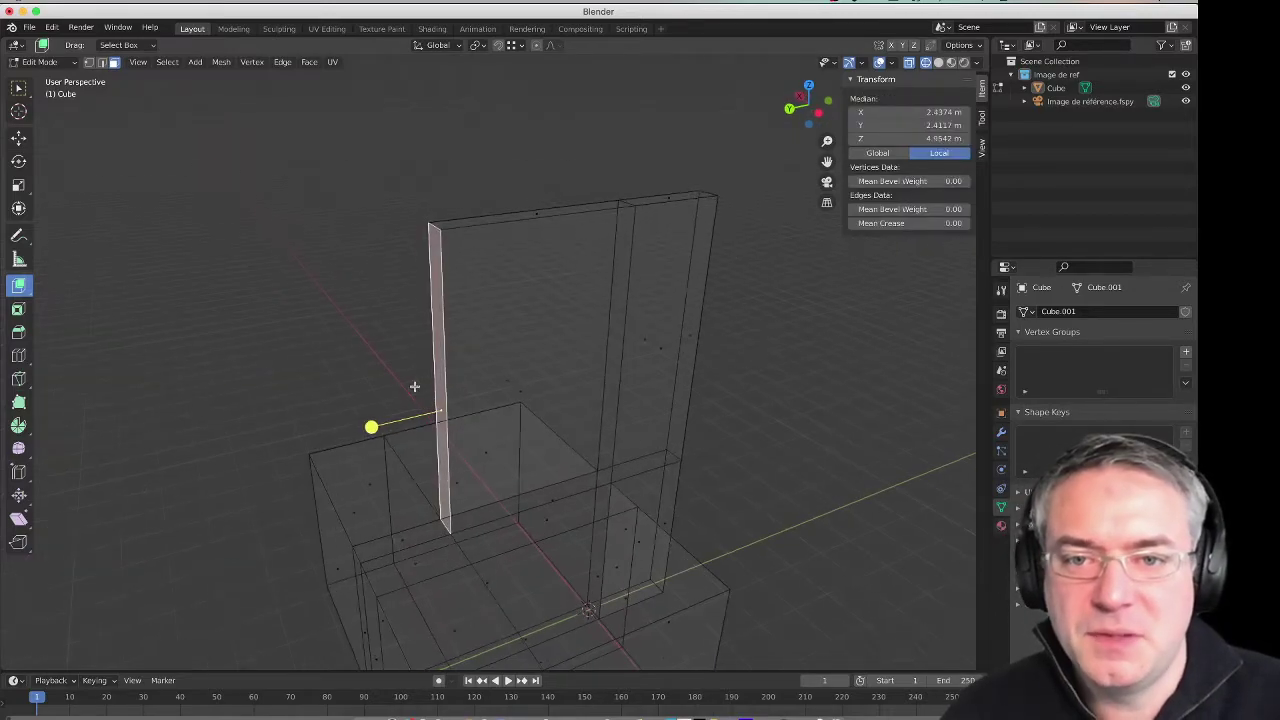
pyautogui.click(18, 88)
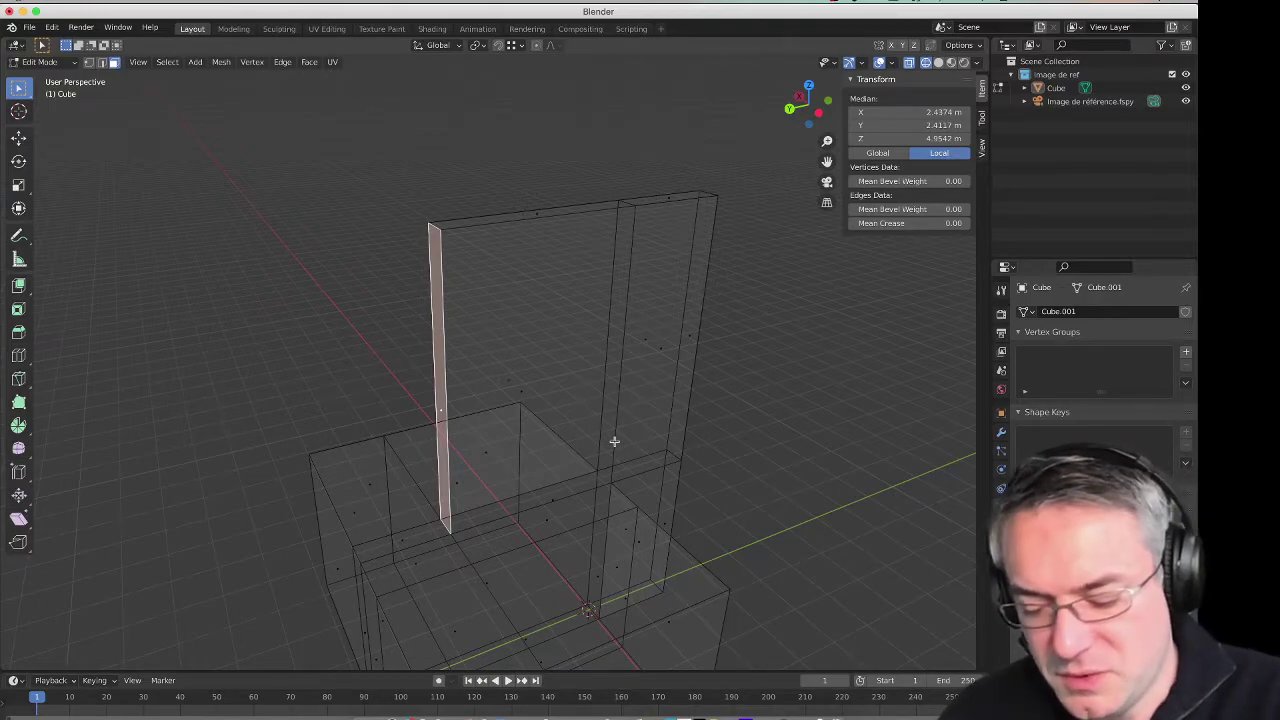
pyautogui.press('KP_0')
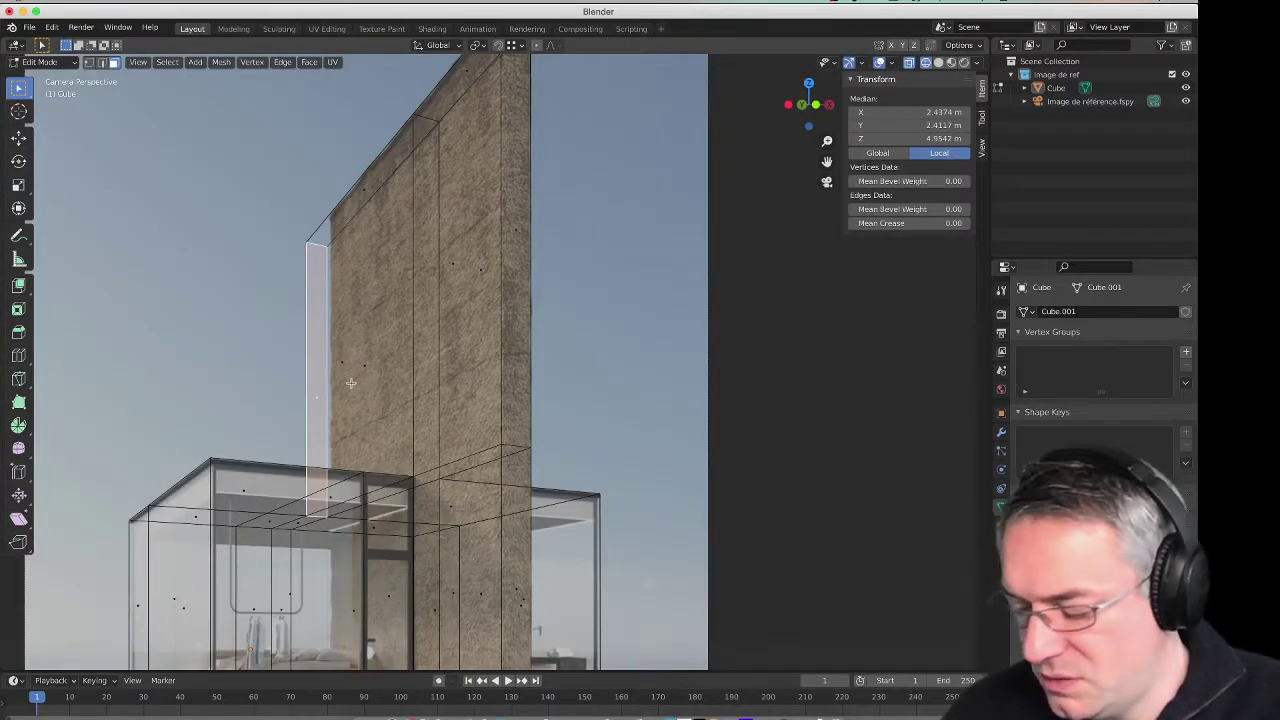
pyautogui.press('g')
pyautogui.press('y')
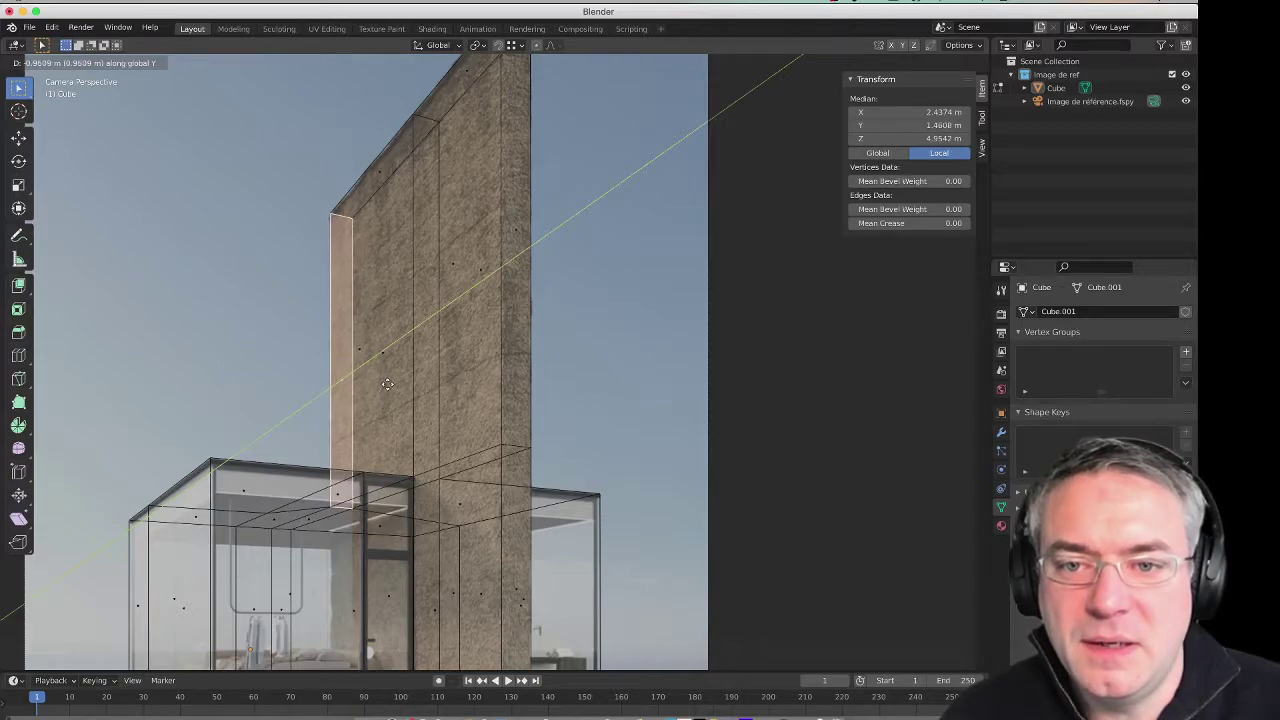
pyautogui.click(387, 384)
pyautogui.hotkey('alt', 'a')
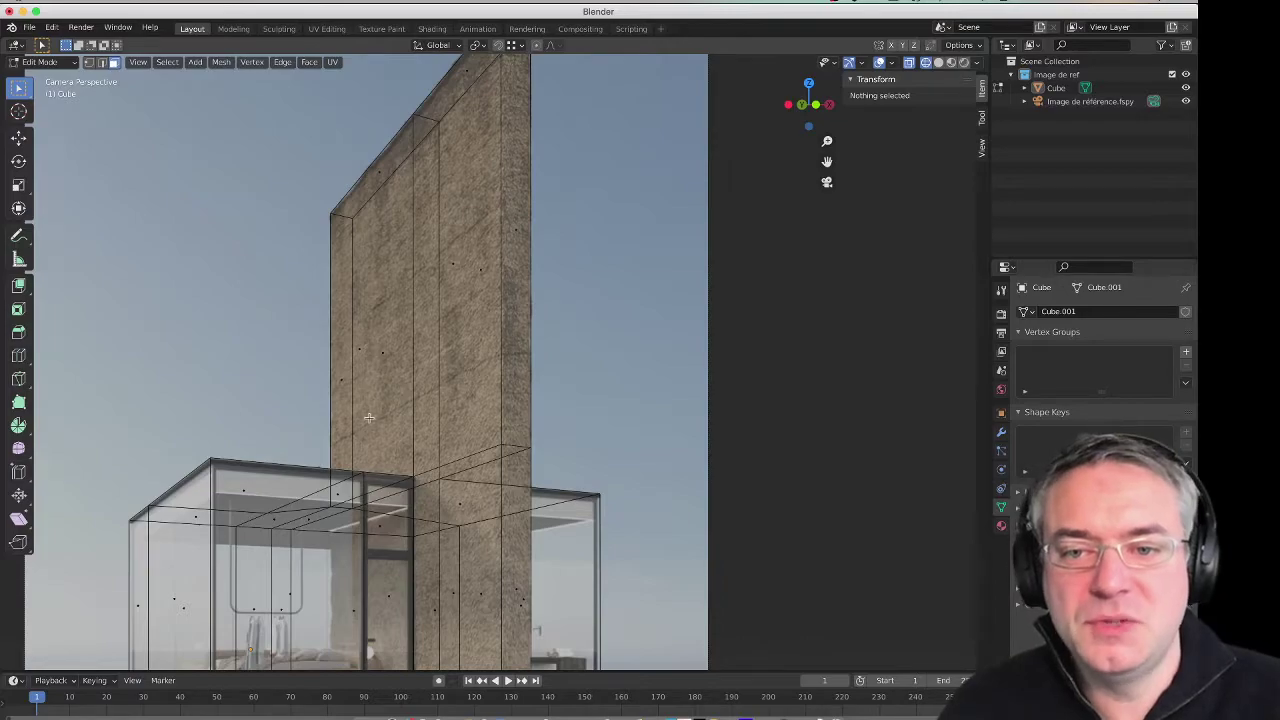
# Step: Extrude the wall's bottom edge down to about Z -1.70 m and enlarge the lower panel
pyautogui.scroll(-2, 369, 417)
pyautogui.scroll(-2, 369, 417)
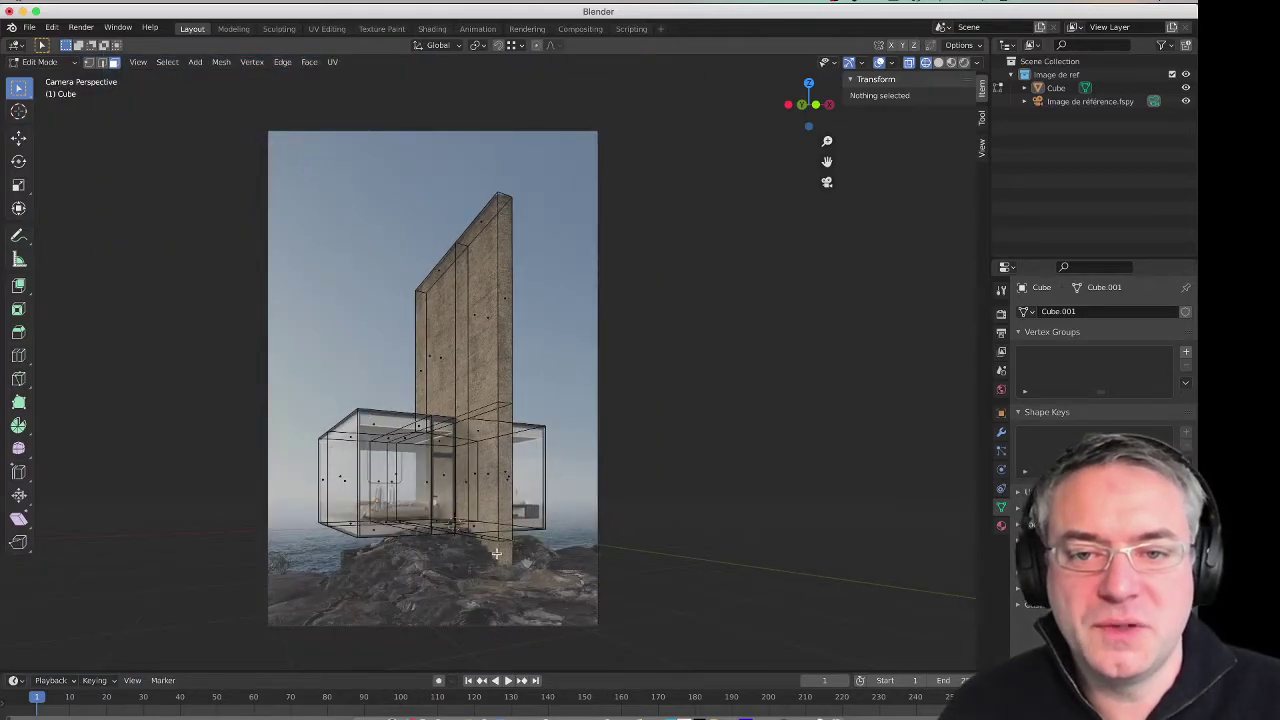
pyautogui.scroll(1, 496, 553)
pyautogui.scroll(1, 451, 604)
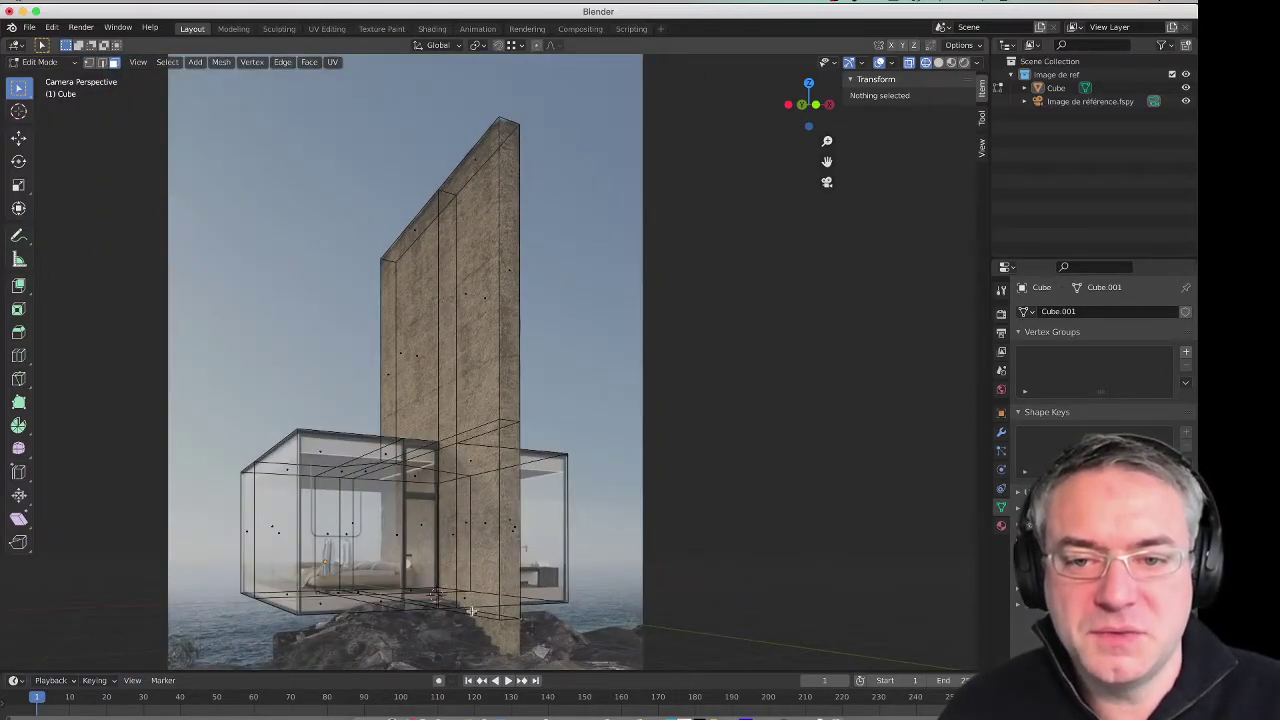
pyautogui.click(473, 613)
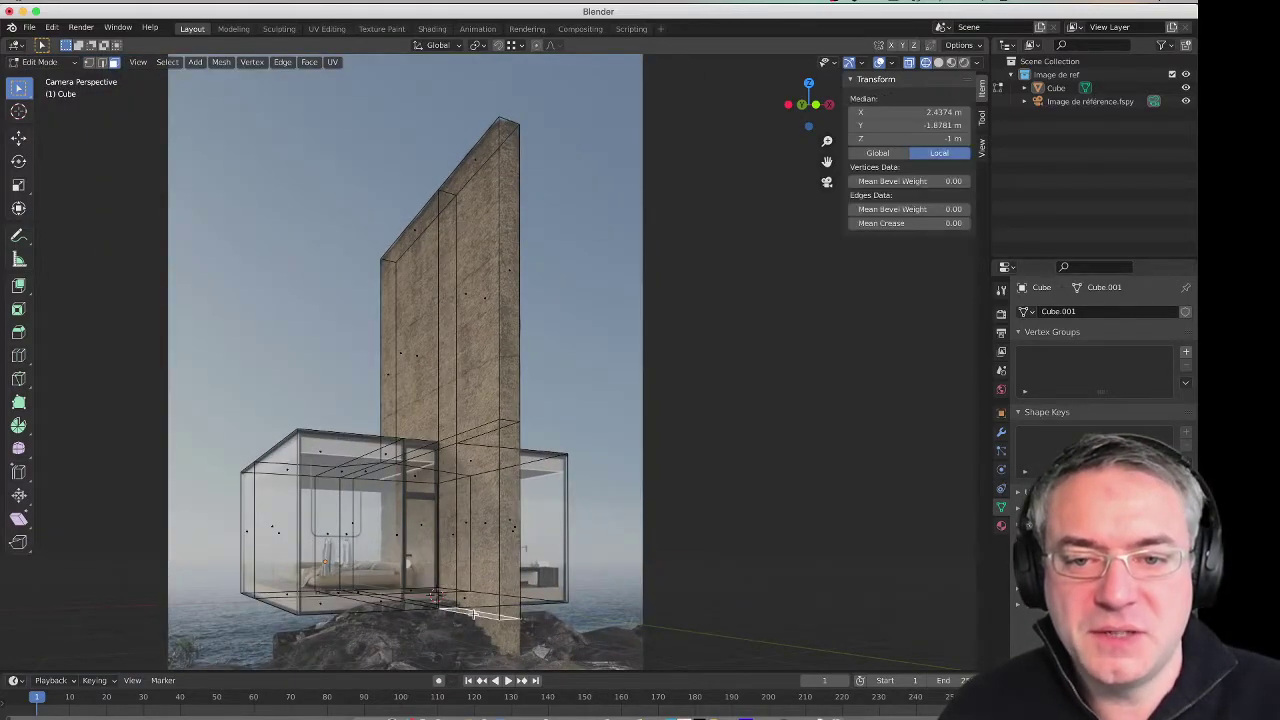
pyautogui.press('e')
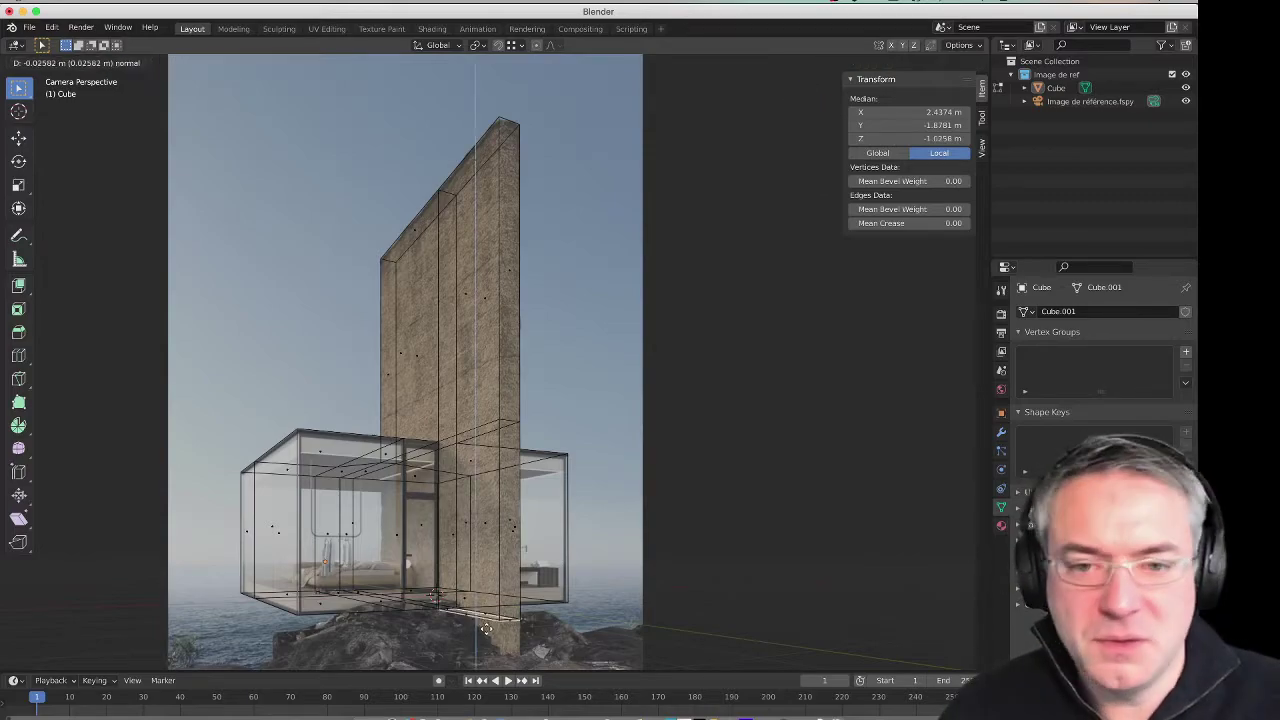
pyautogui.click(485, 660)
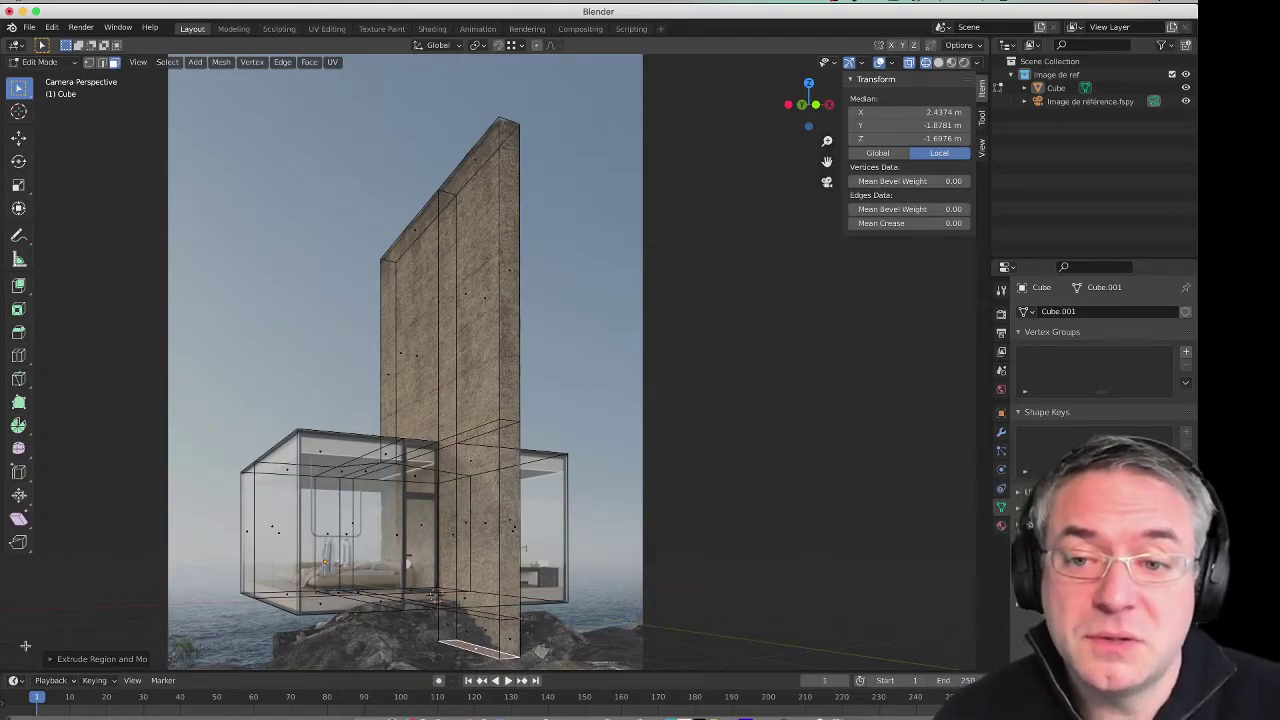
pyautogui.moveTo(30, 672)
pyautogui.mouseDown()
pyautogui.moveTo(55, 514)
pyautogui.moveTo(55, 533)
pyautogui.mouseUp()
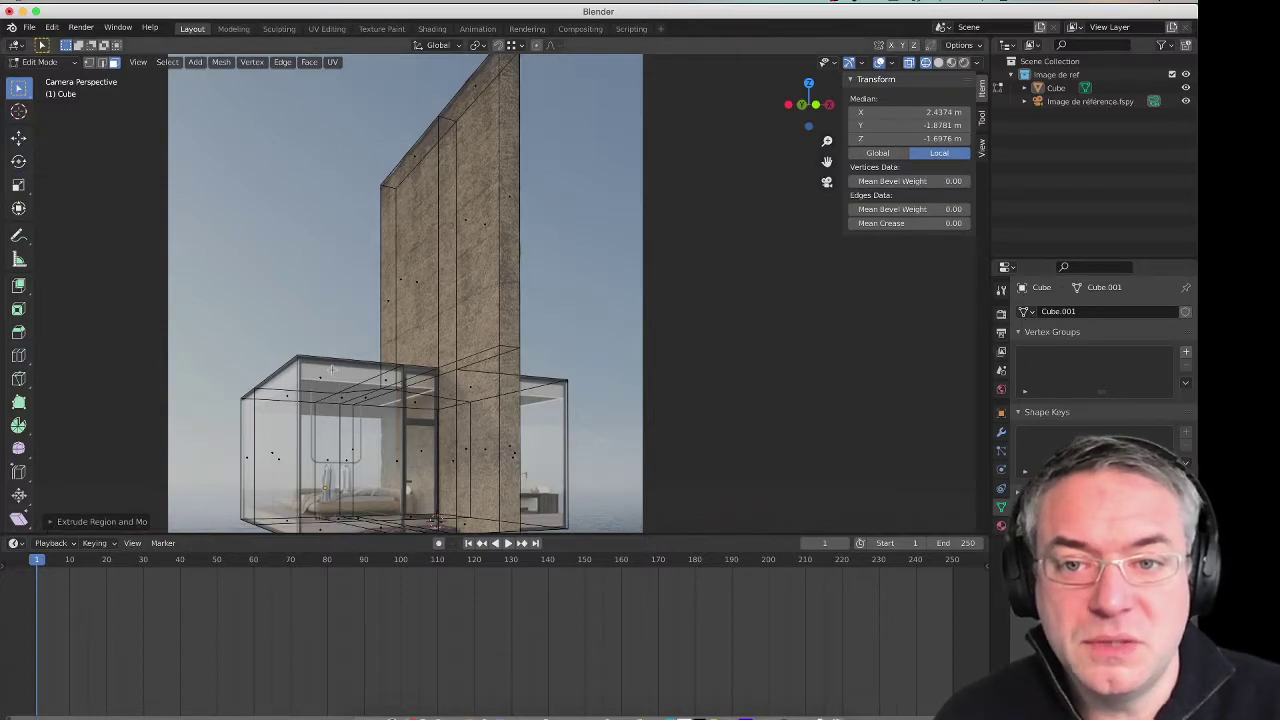
# Step: Turn the bottom area into a UV Editor and split it in two
pyautogui.click(15, 543)
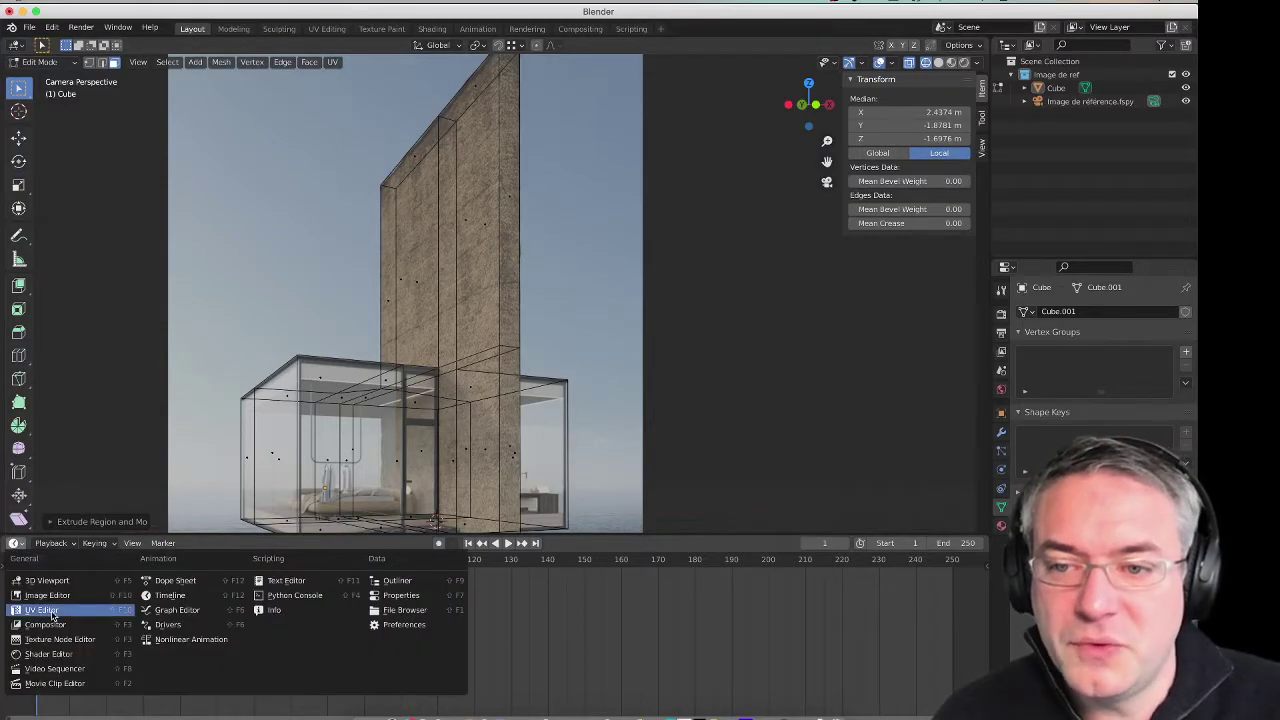
pyautogui.click(45, 610)
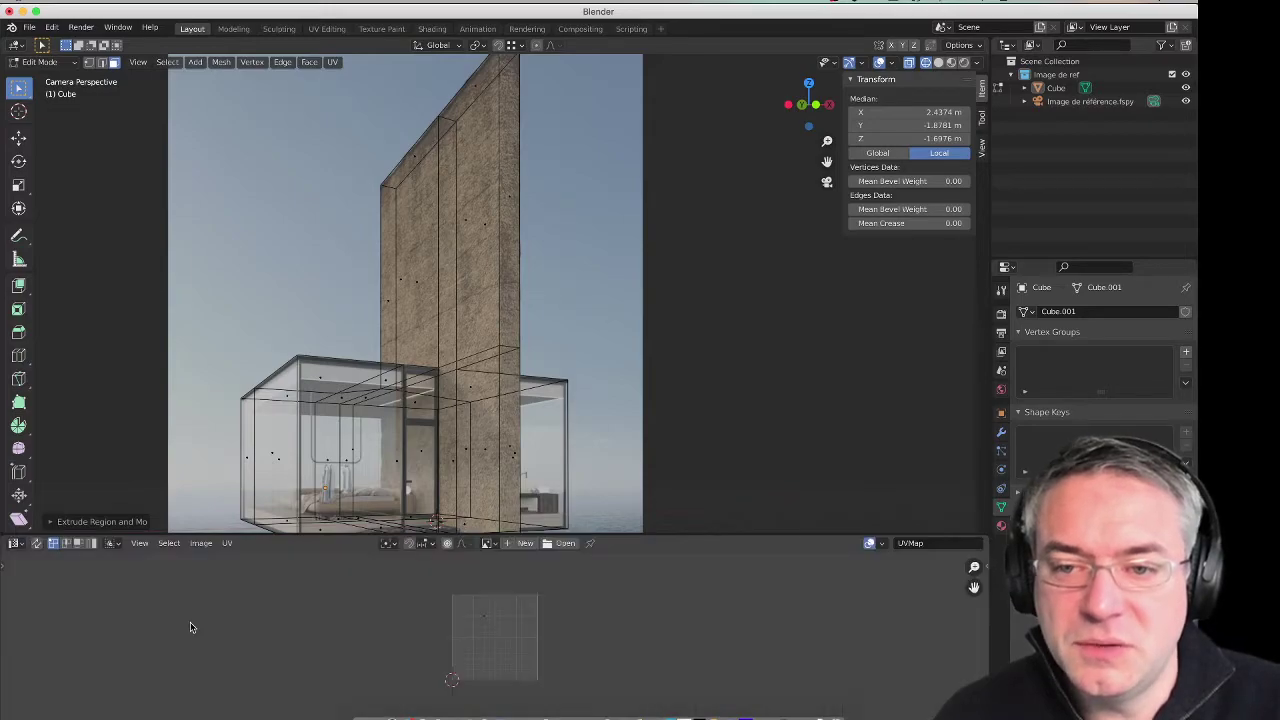
pyautogui.moveTo(987, 537); pyautogui.dragTo(335, 590)
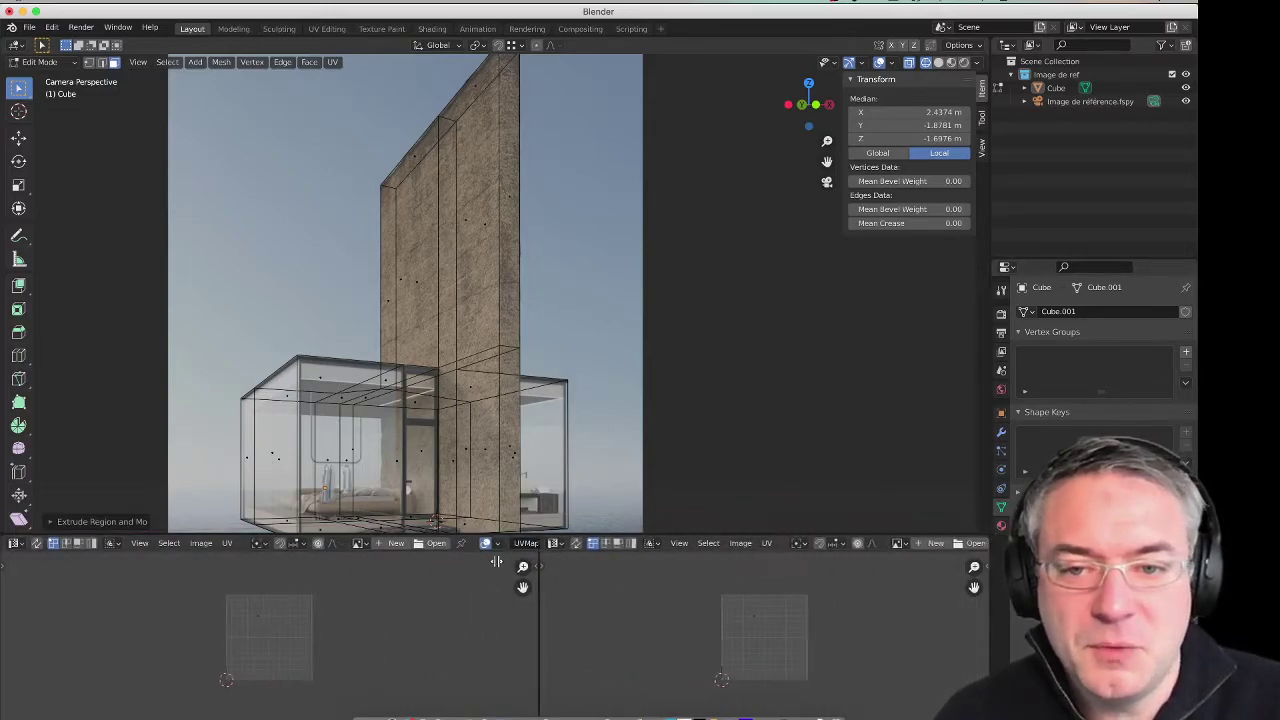
# Step: Make the right half an empty Shader Editor with its sidebar hidden
pyautogui.scroll(-2, 167, 614)
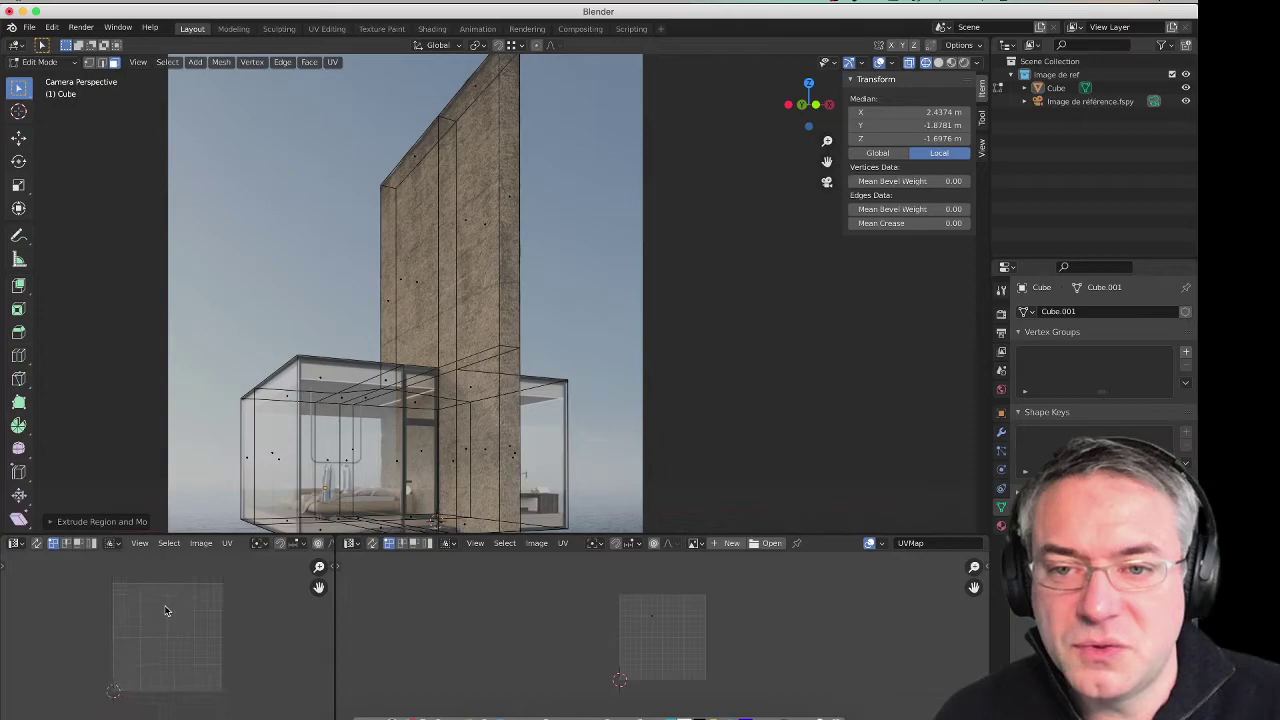
pyautogui.scroll(-2, 167, 614)
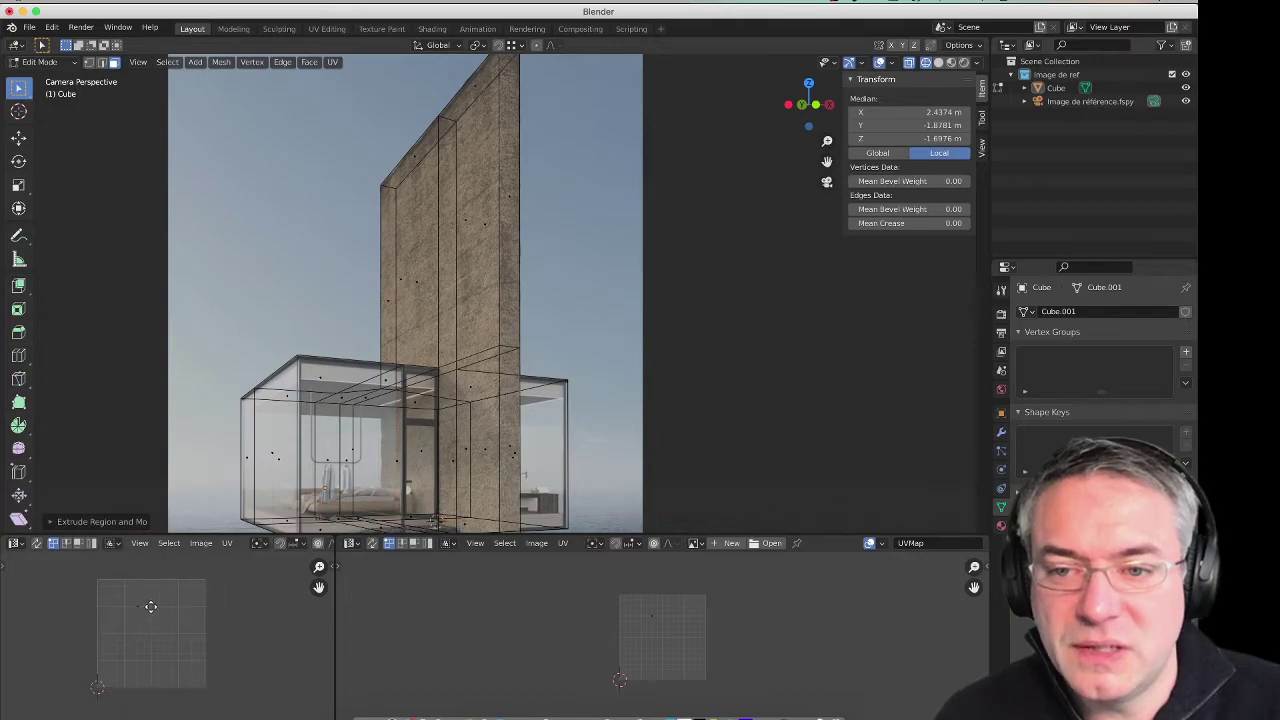
pyautogui.click(348, 543)
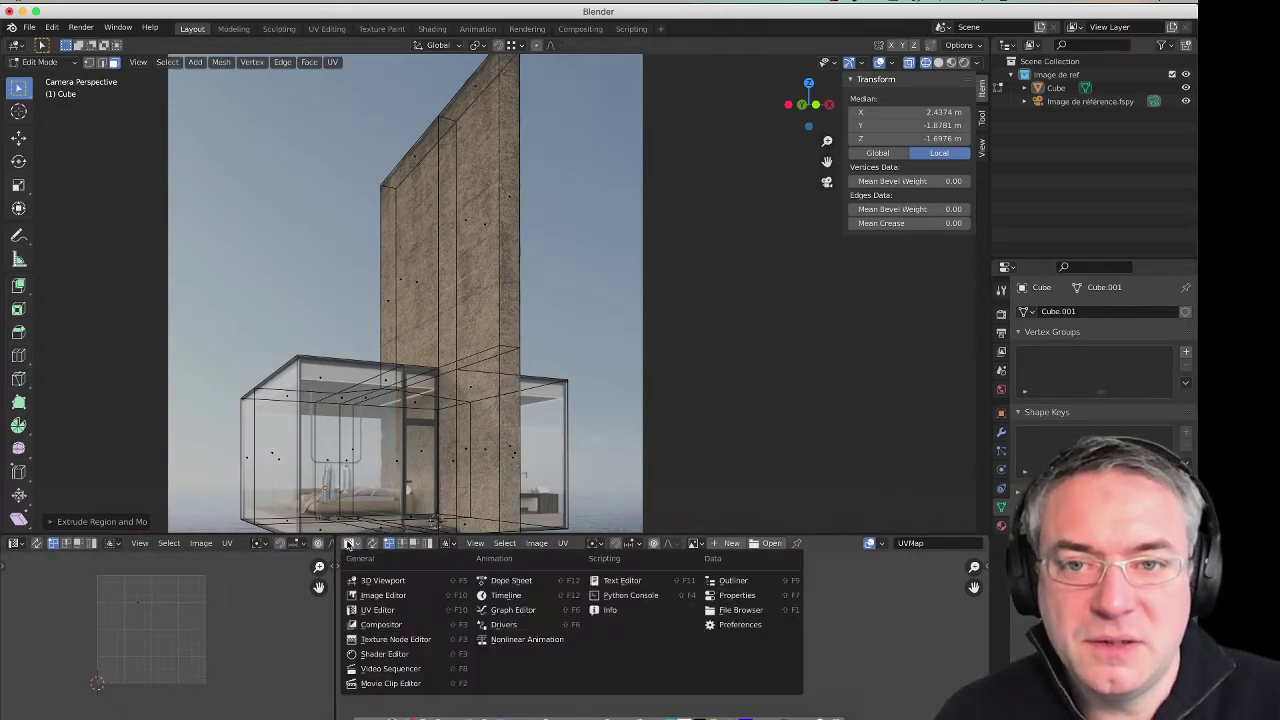
pyautogui.click(395, 654)
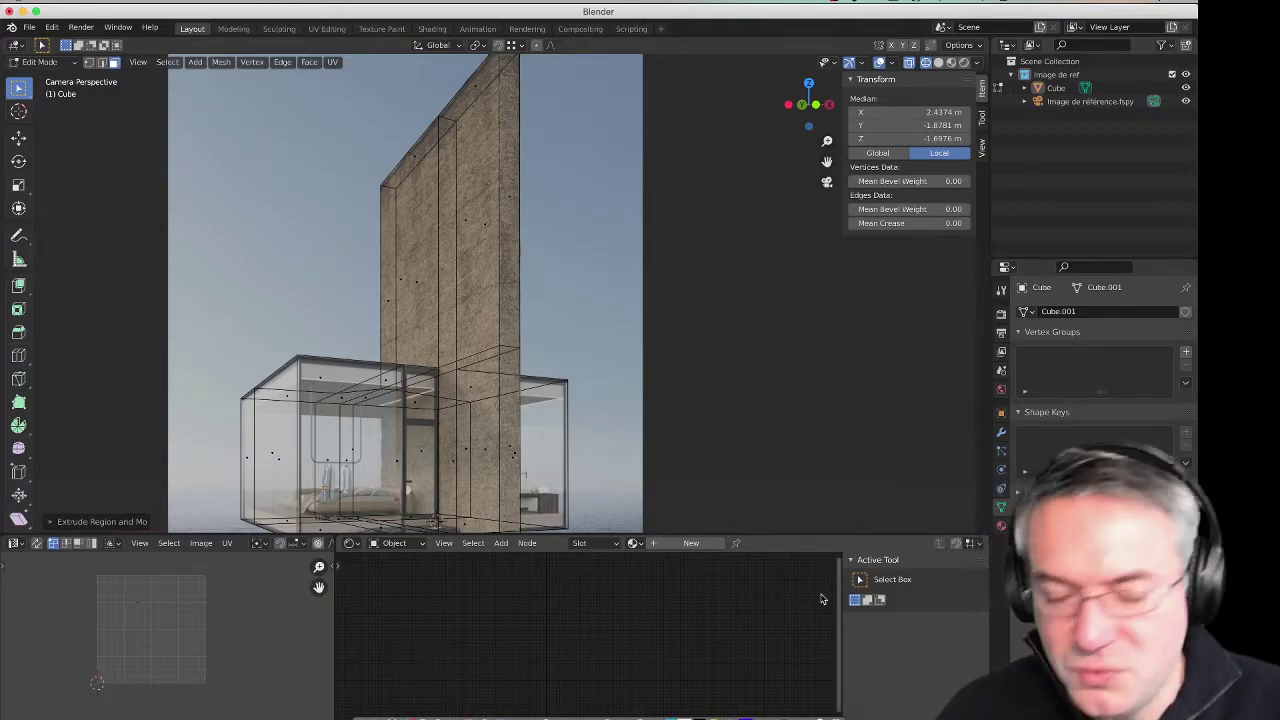
pyautogui.press('n')
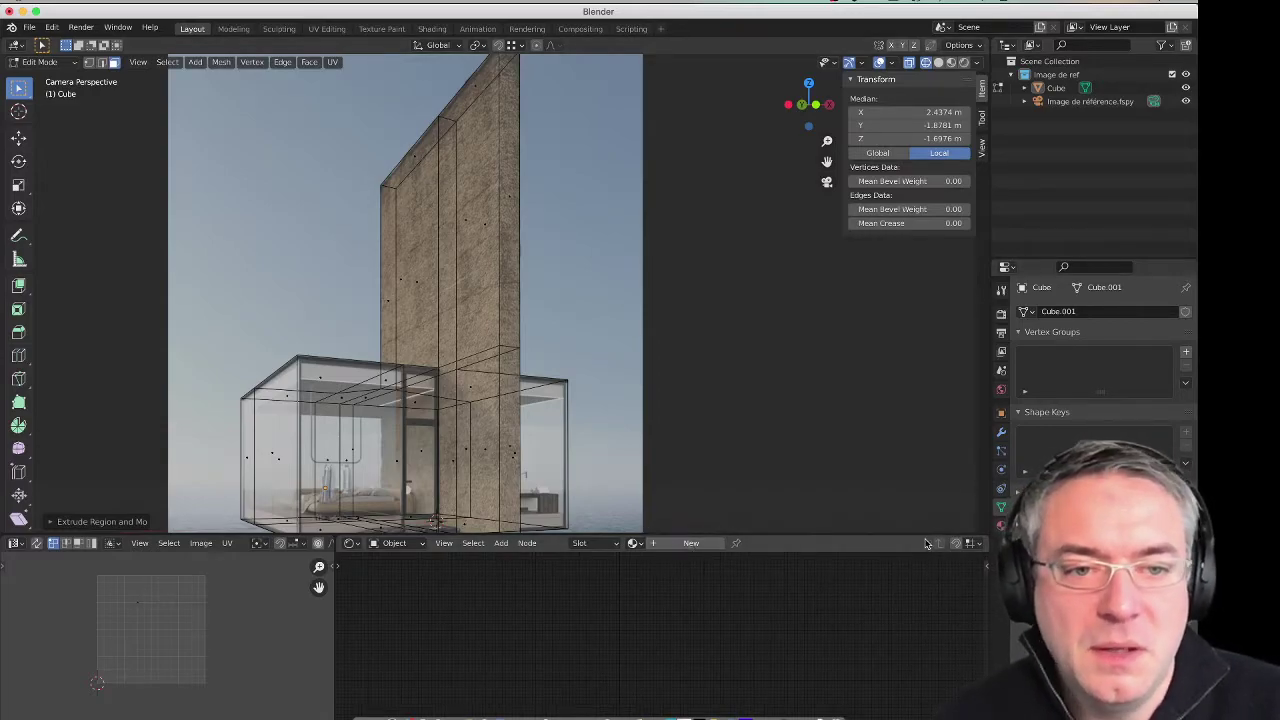
# Step: Create a new material on the cube named 'Capture image'
pyautogui.click(1001, 525)
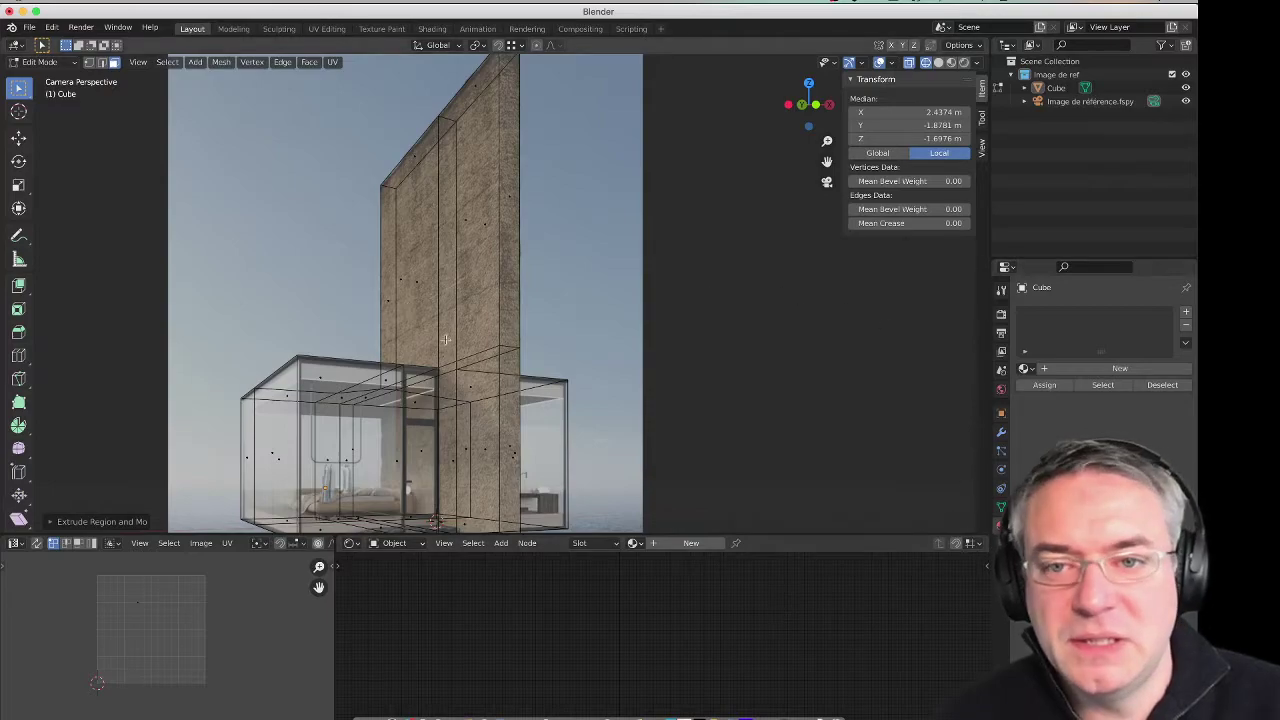
pyautogui.press('Tab')
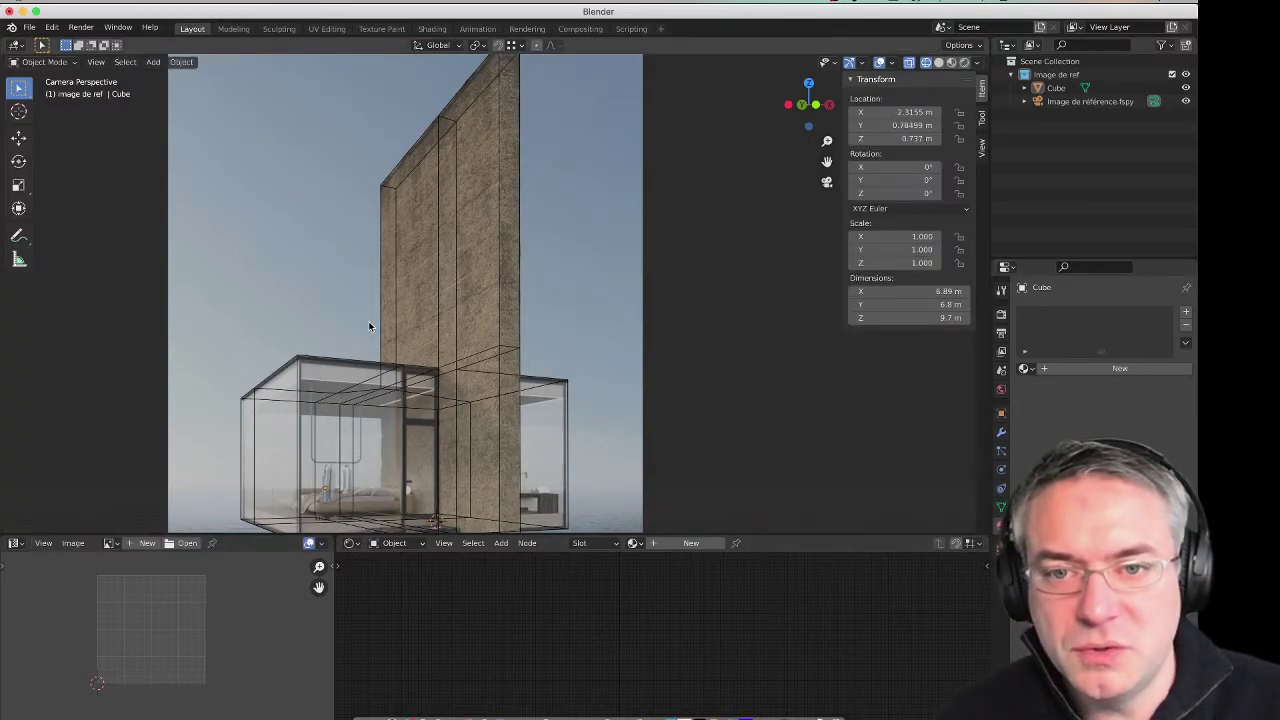
pyautogui.press('Tab')
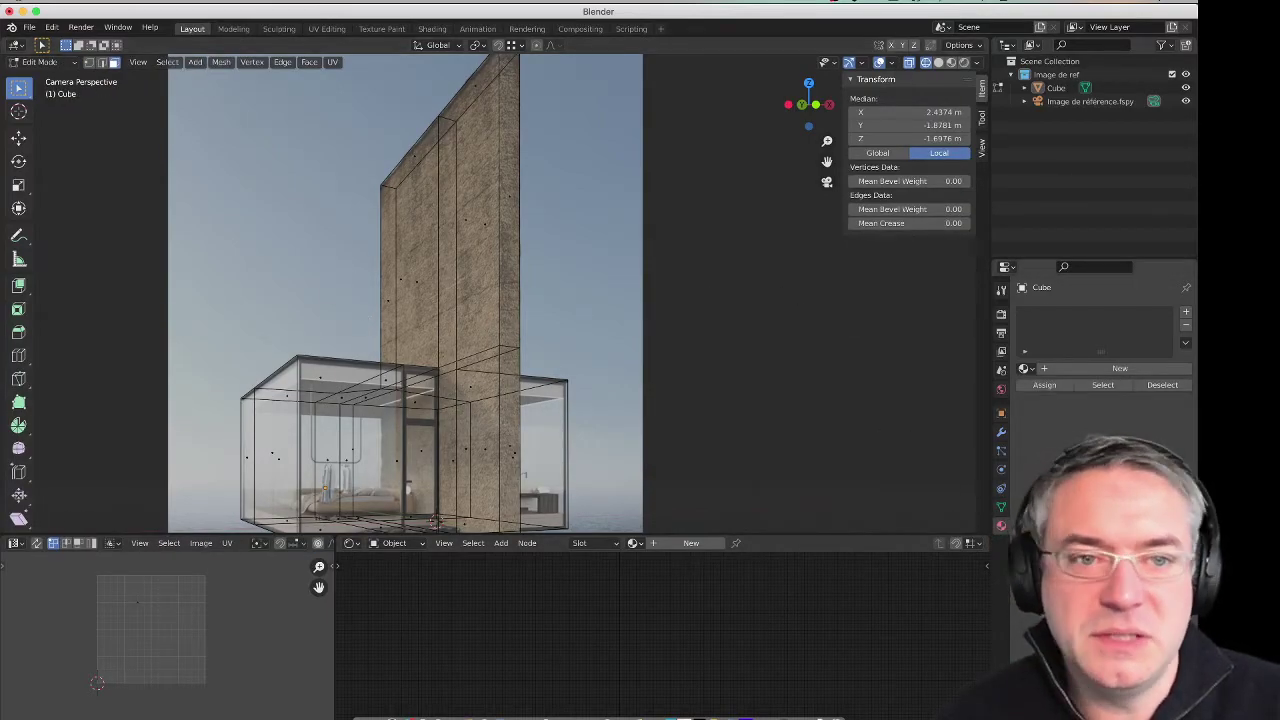
pyautogui.click(1115, 369)
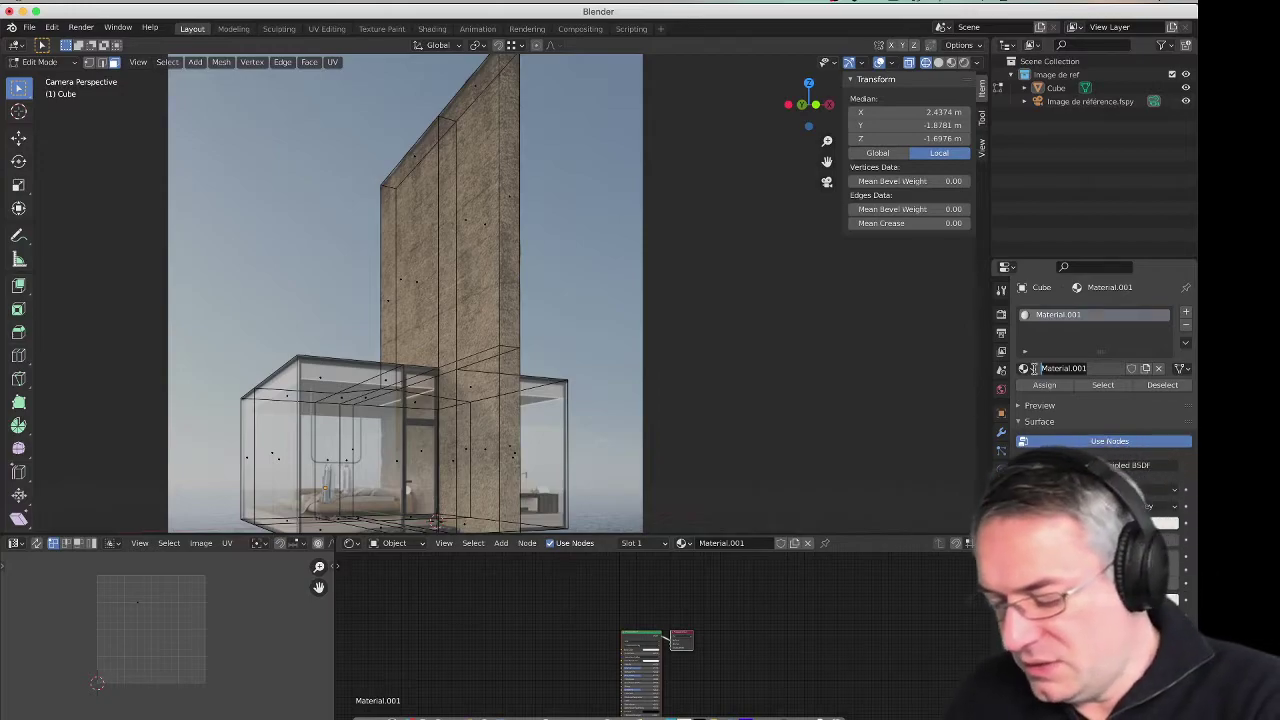
pyautogui.write('Capture Ima')
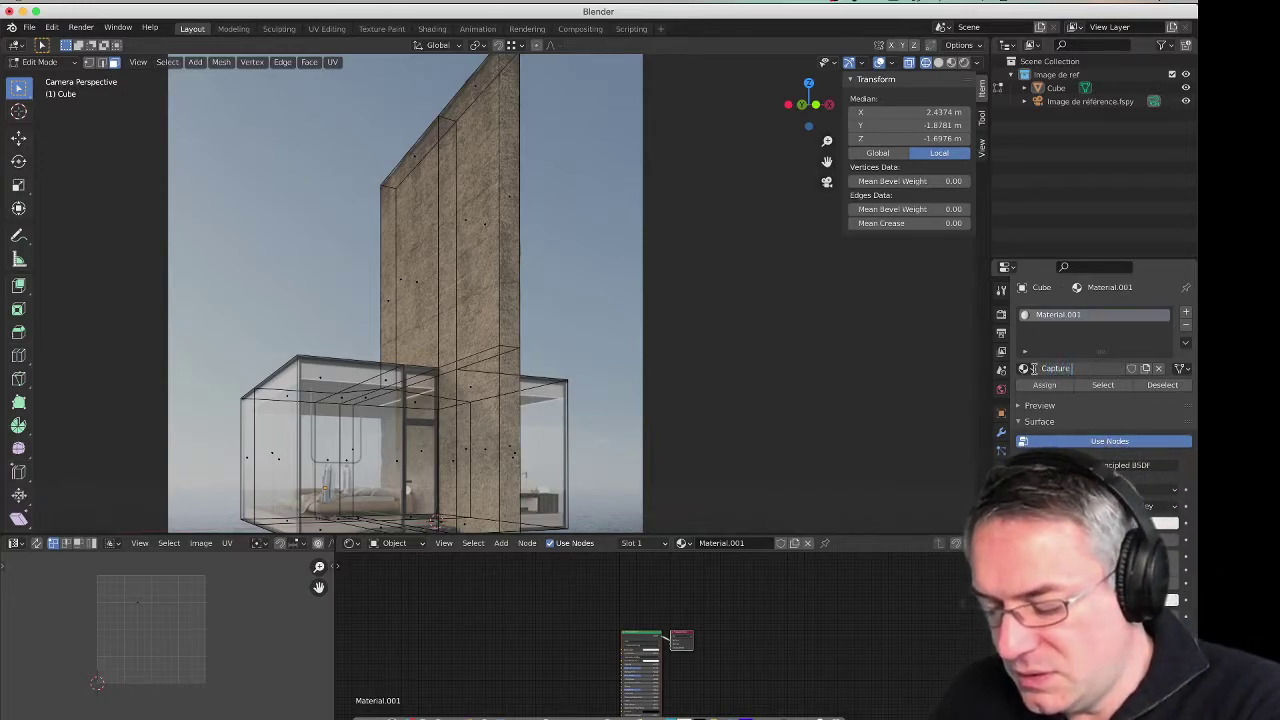
pyautogui.write('ge')
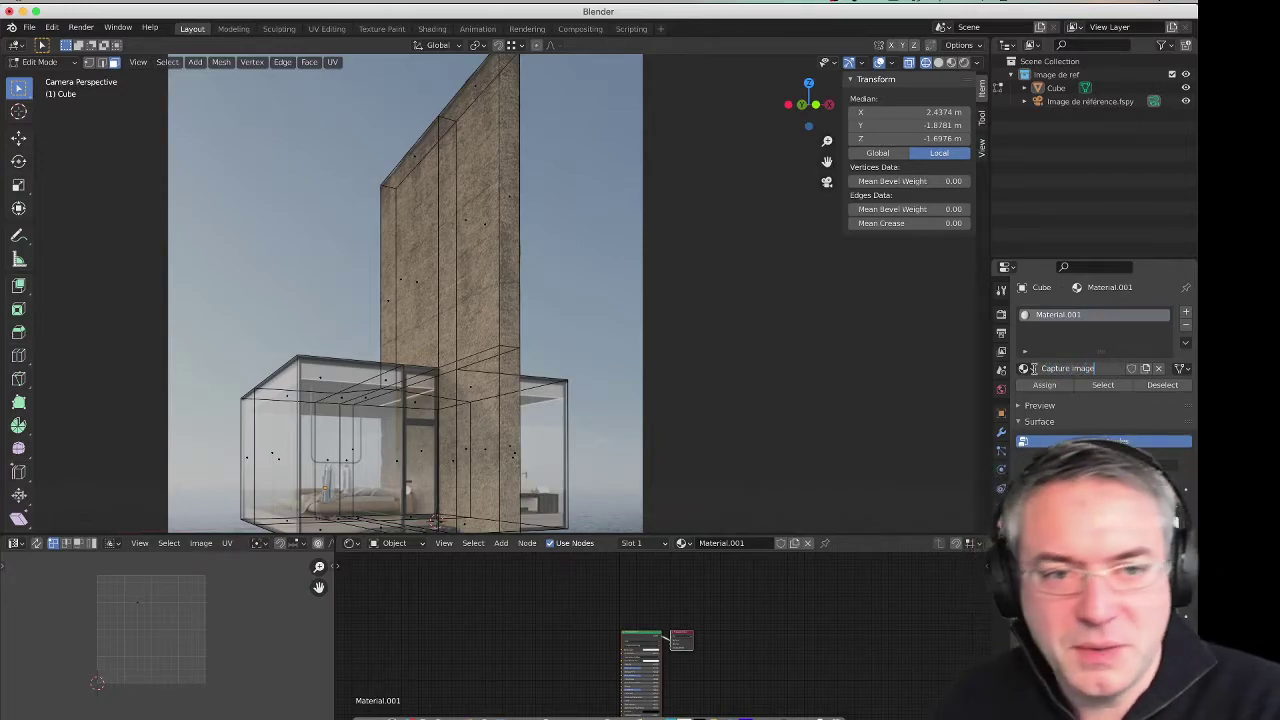
pyautogui.press('Return')
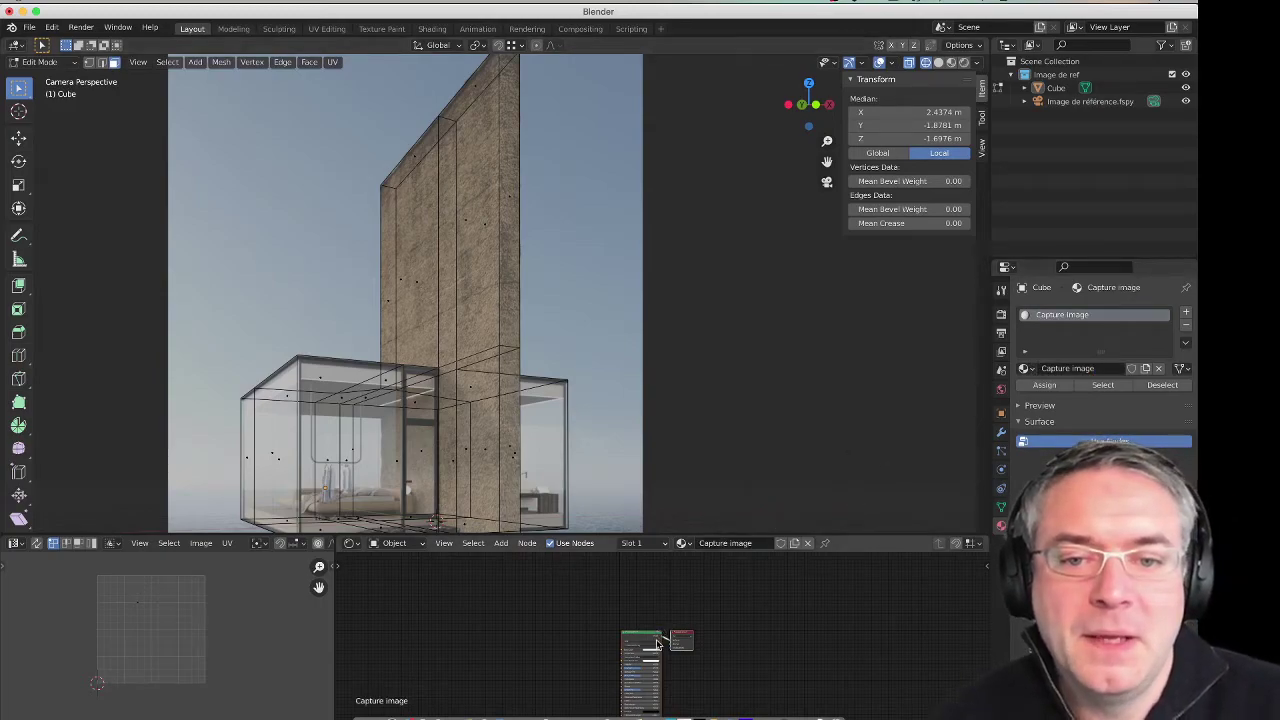
# Step: Replace the Principled BSDF with a Diffuse BSDF wired to the Material Output
pyautogui.scroll(3, 650, 650)
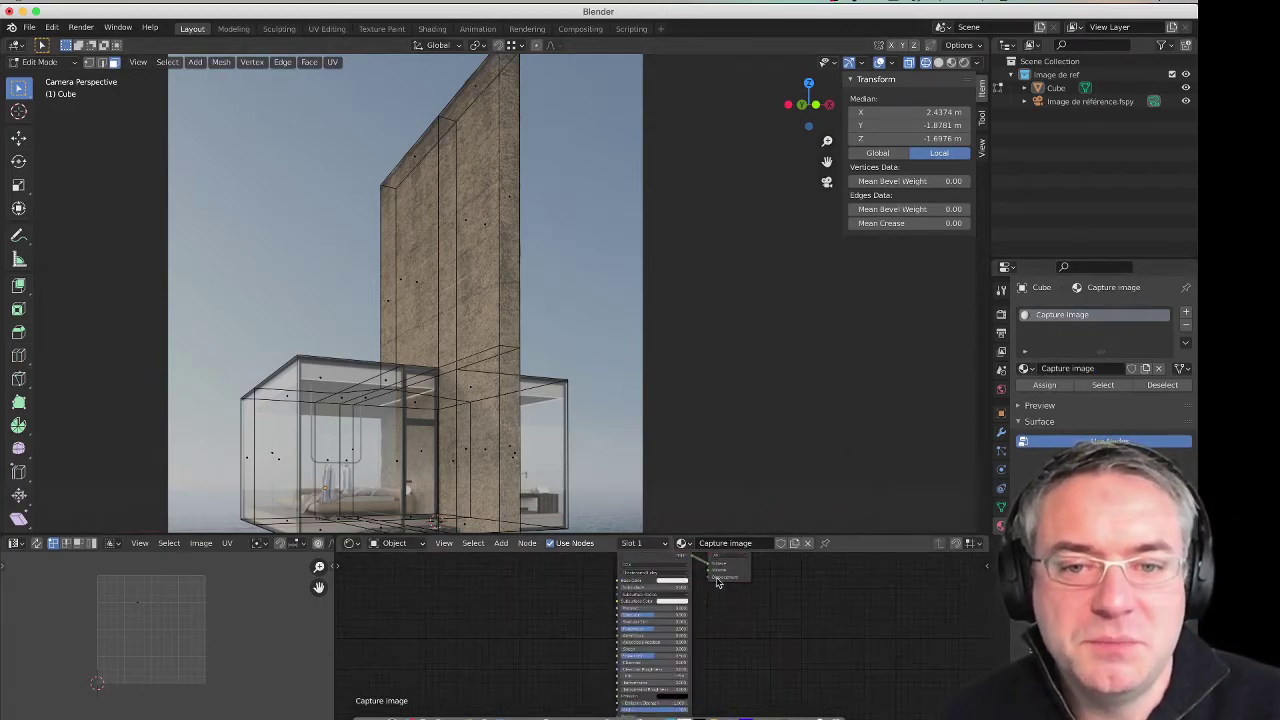
pyautogui.scroll(2, 621, 705)
pyautogui.moveTo(687, 654); pyautogui.dragTo(793, 589)
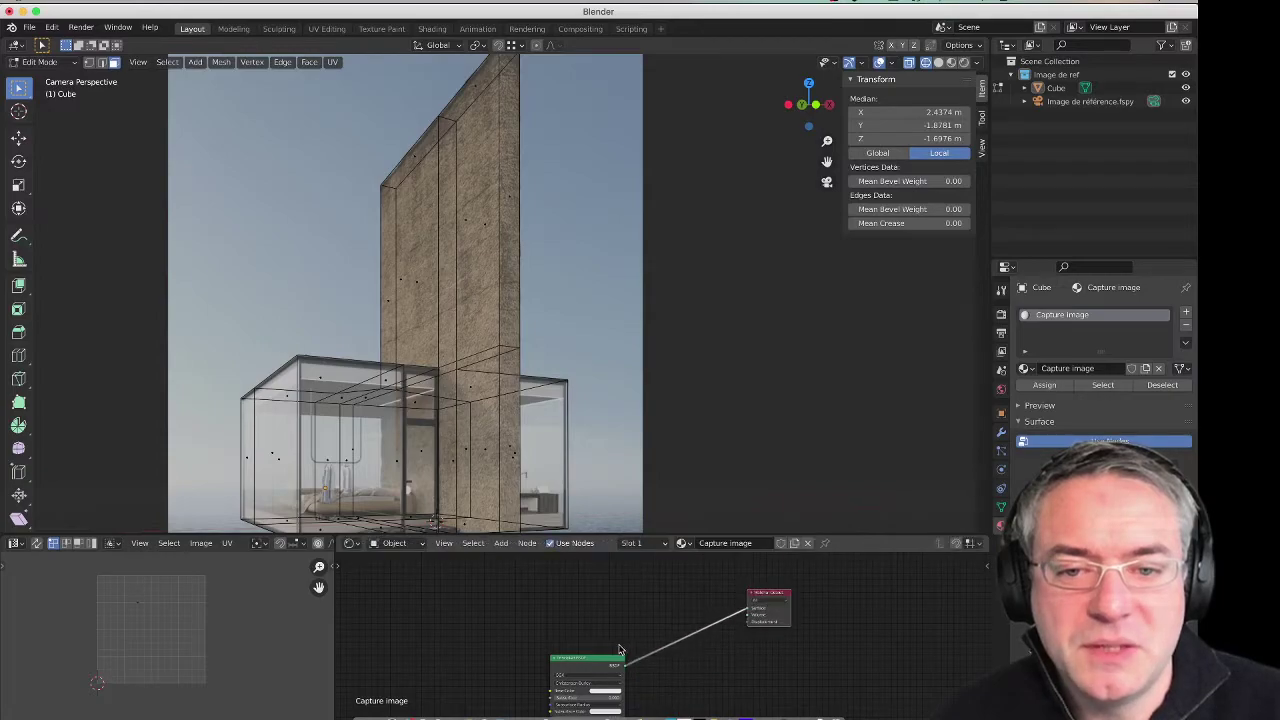
pyautogui.press('x')
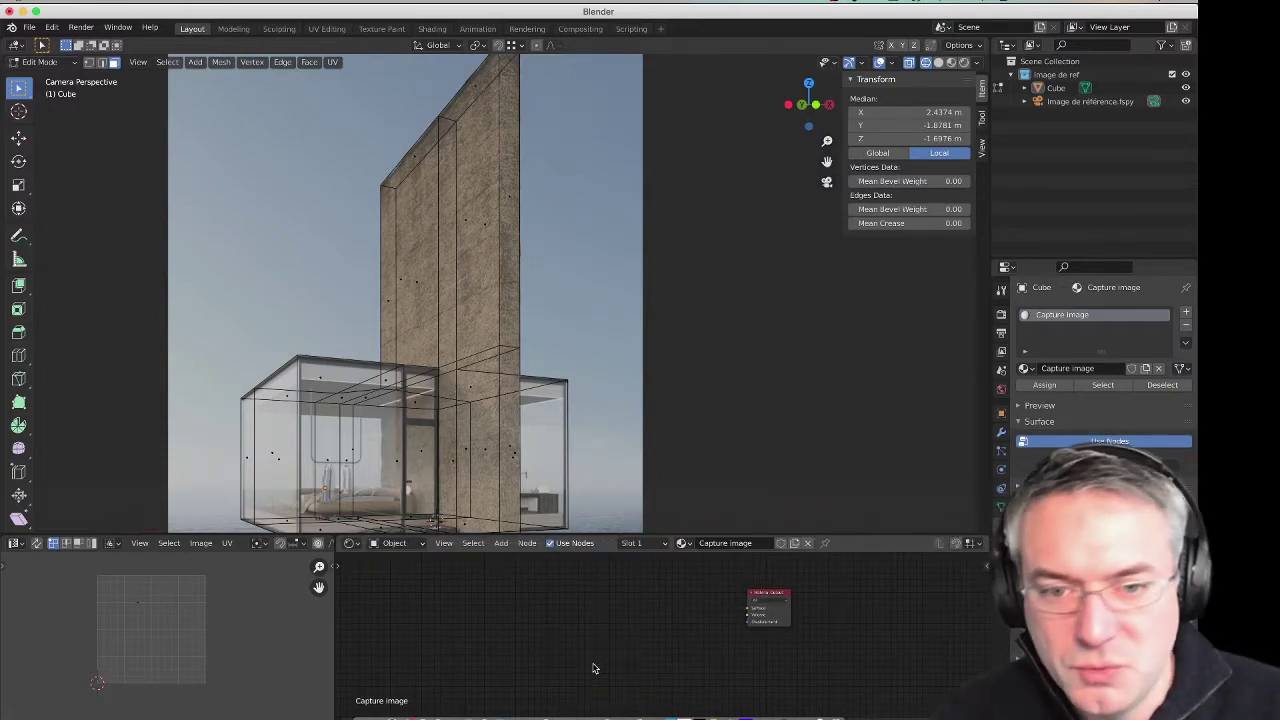
pyautogui.hotkey('shift', 'a')
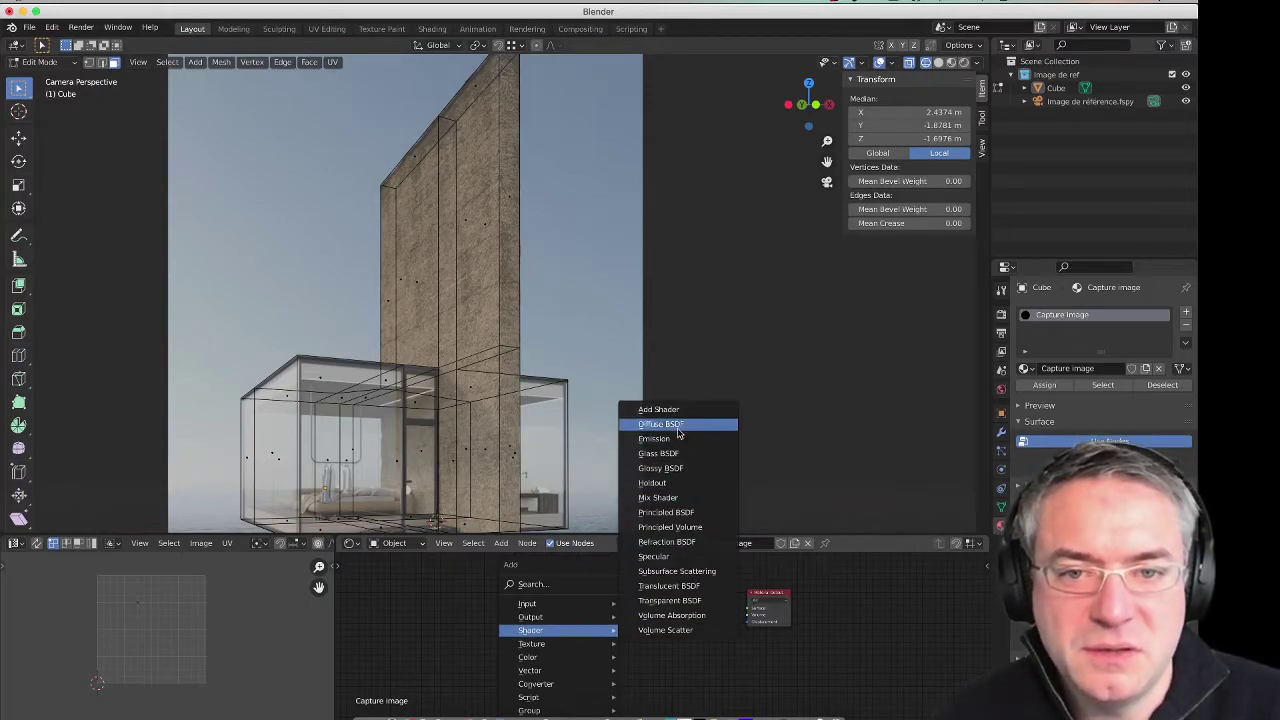
pyautogui.click(678, 428)
pyautogui.click(595, 604)
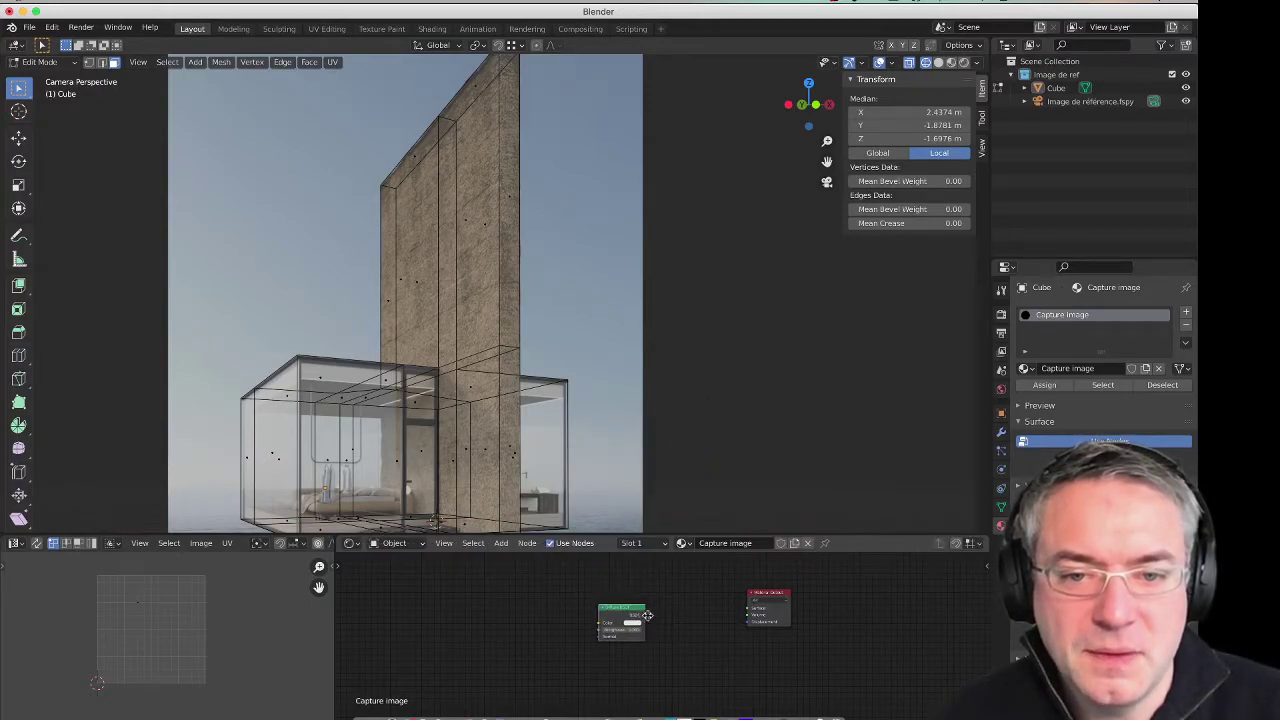
pyautogui.moveTo(648, 615); pyautogui.dragTo(650, 602)
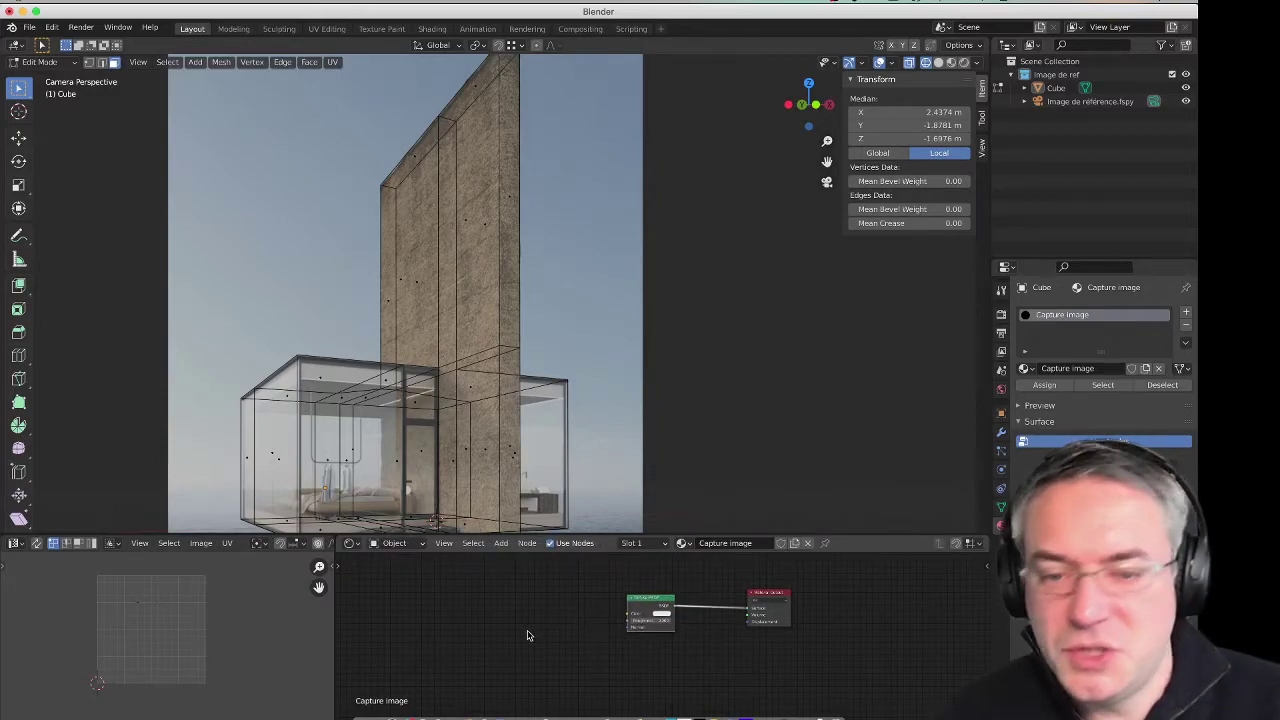
# Step: Add an Image Texture node to the left of the Diffuse BSDF
pyautogui.hotkey('shift', 'a')
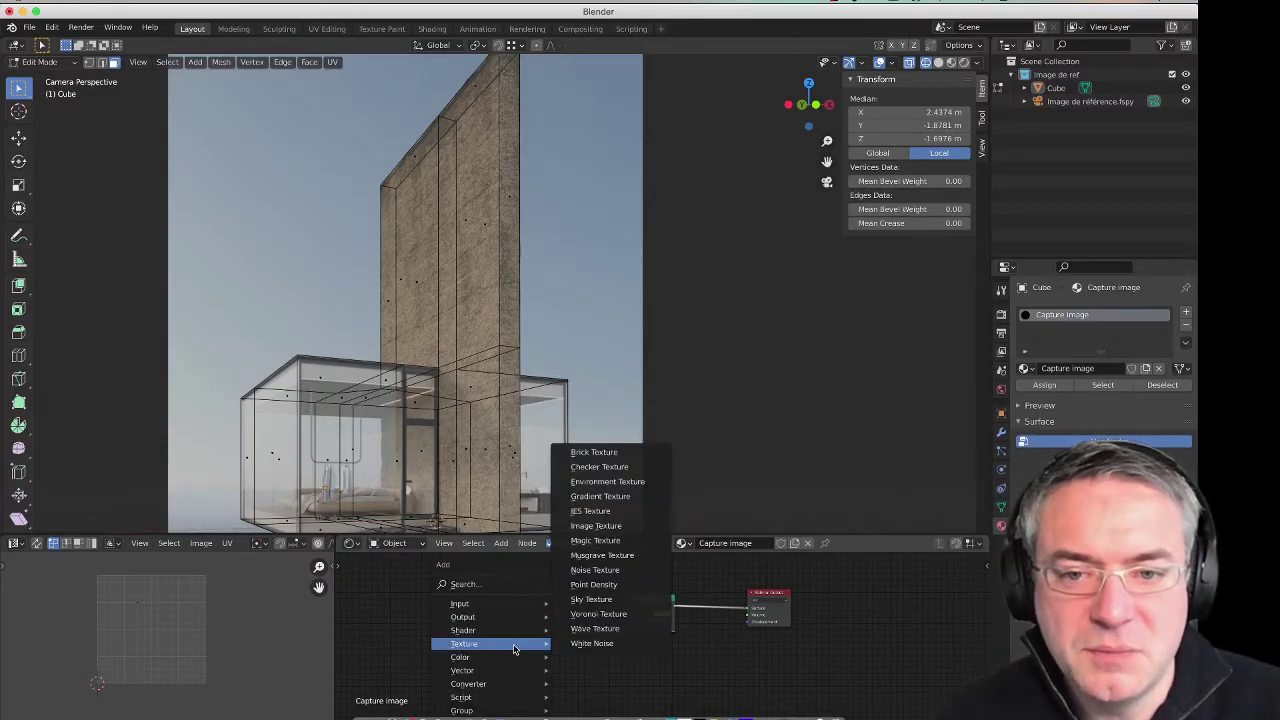
pyautogui.click(596, 525)
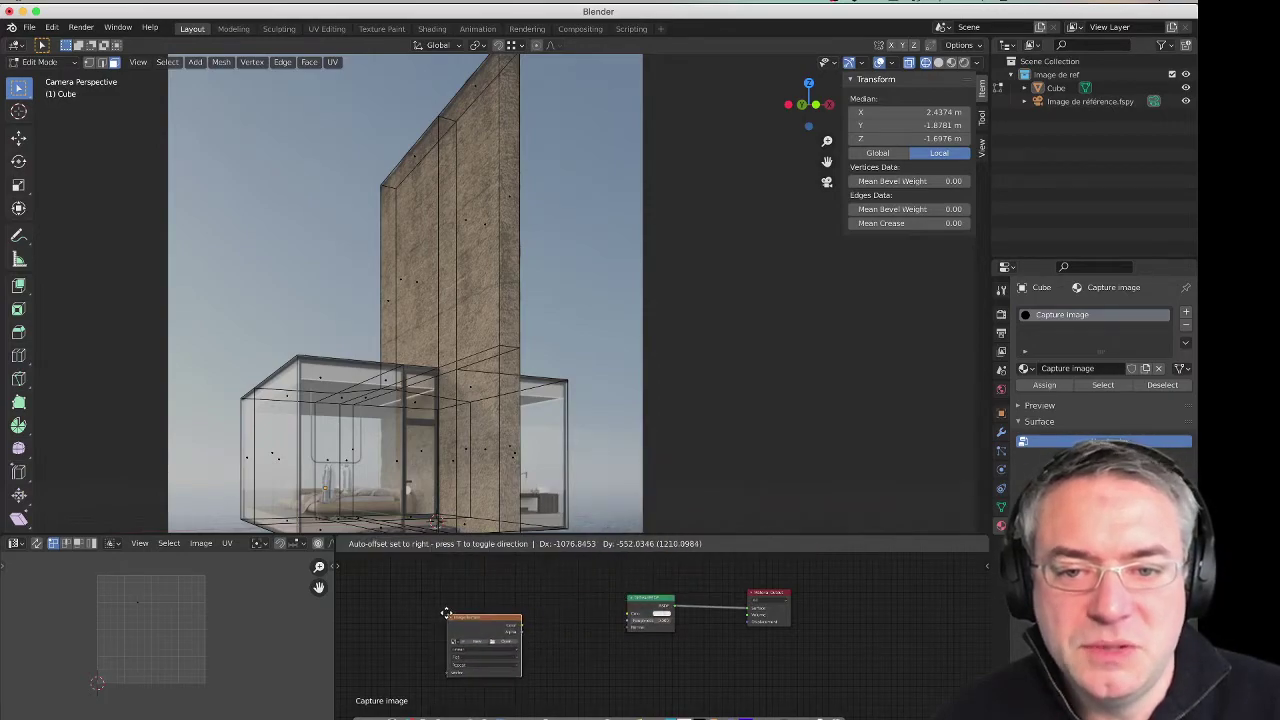
pyautogui.click(515, 622)
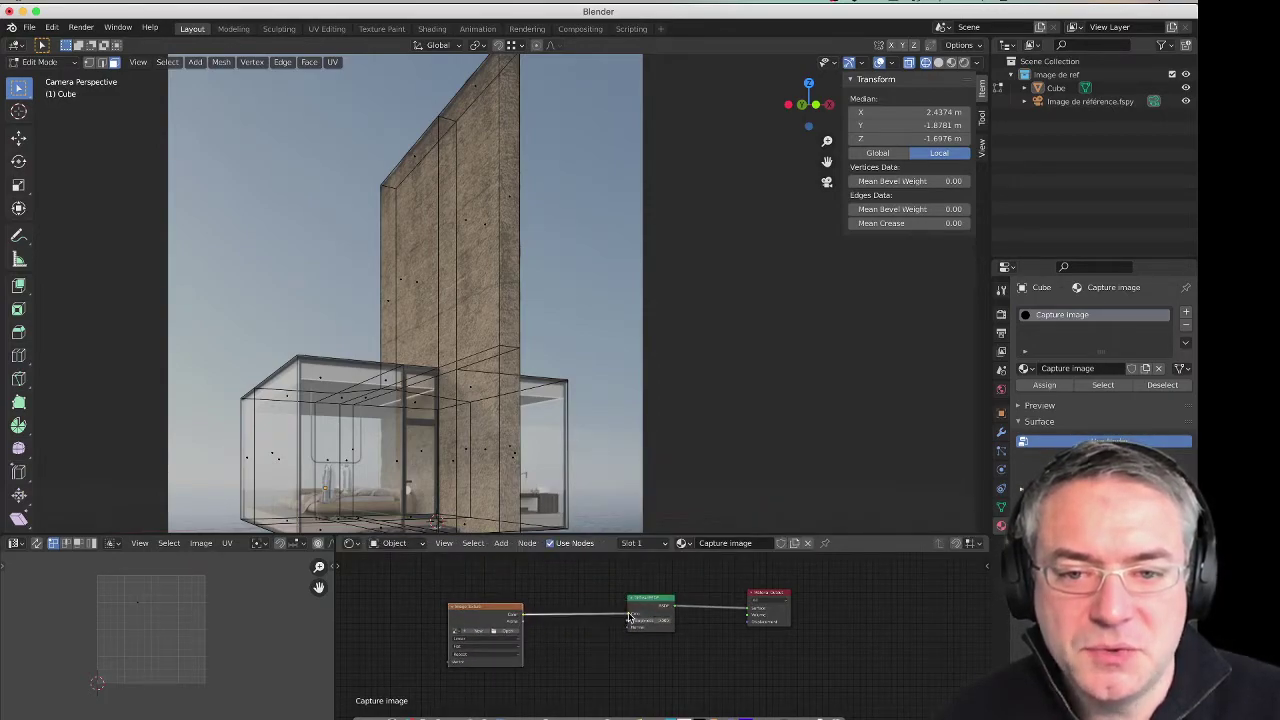
pyautogui.scroll(2, 629, 617)
pyautogui.scroll(2, 629, 617)
pyautogui.moveTo(355, 600); pyautogui.dragTo(646, 640, button='middle')
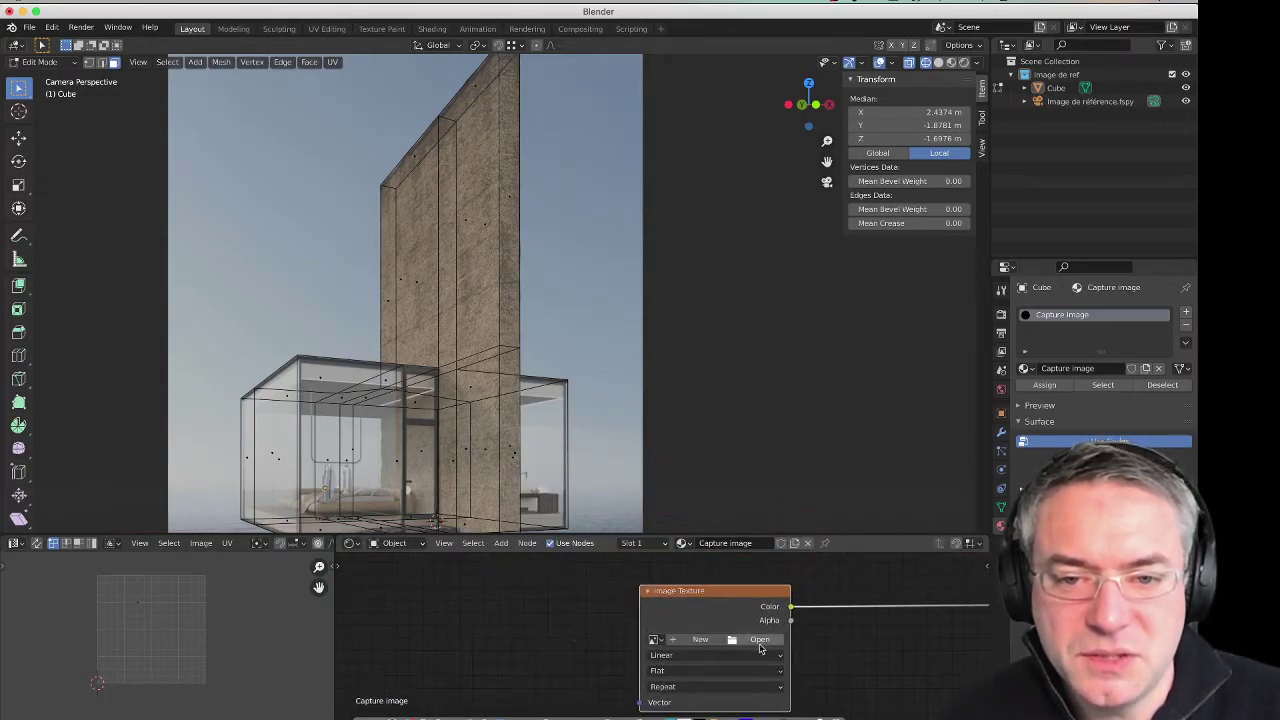
pyautogui.click(652, 640)
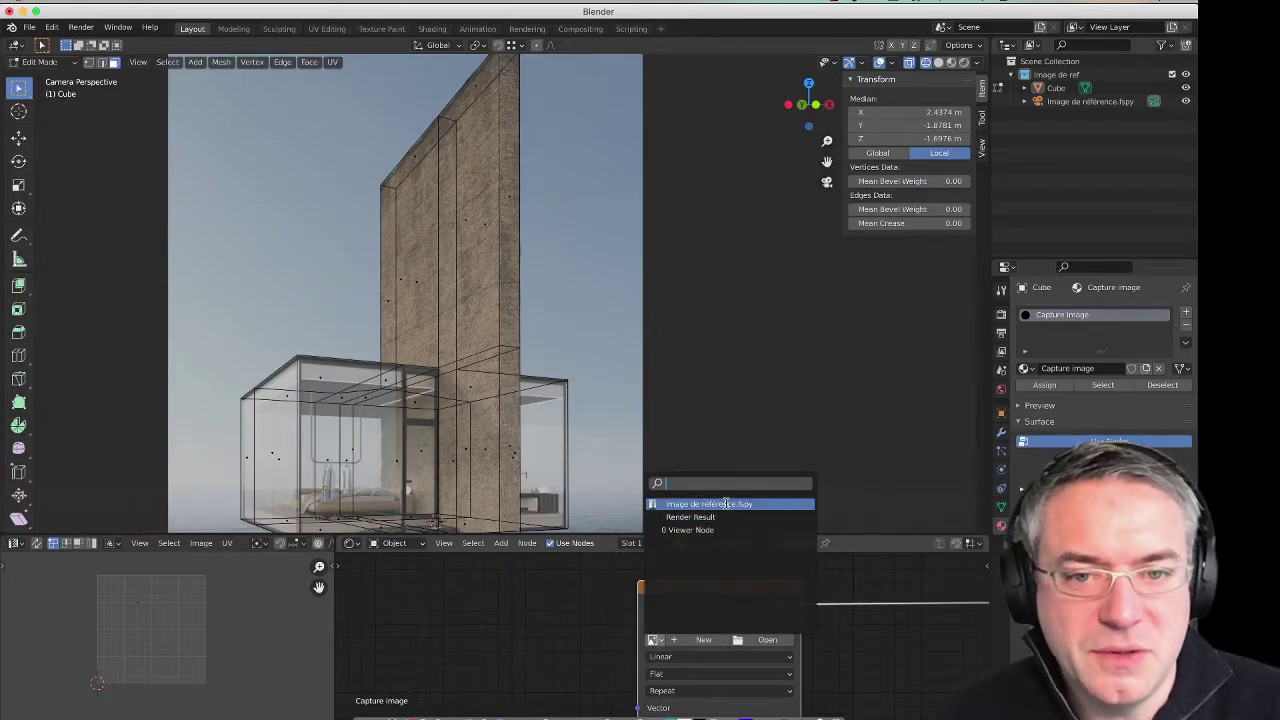
# Step: Load Image de référence.fspy into the Image Texture node and select the whole cabin mesh
pyautogui.click(726, 503)
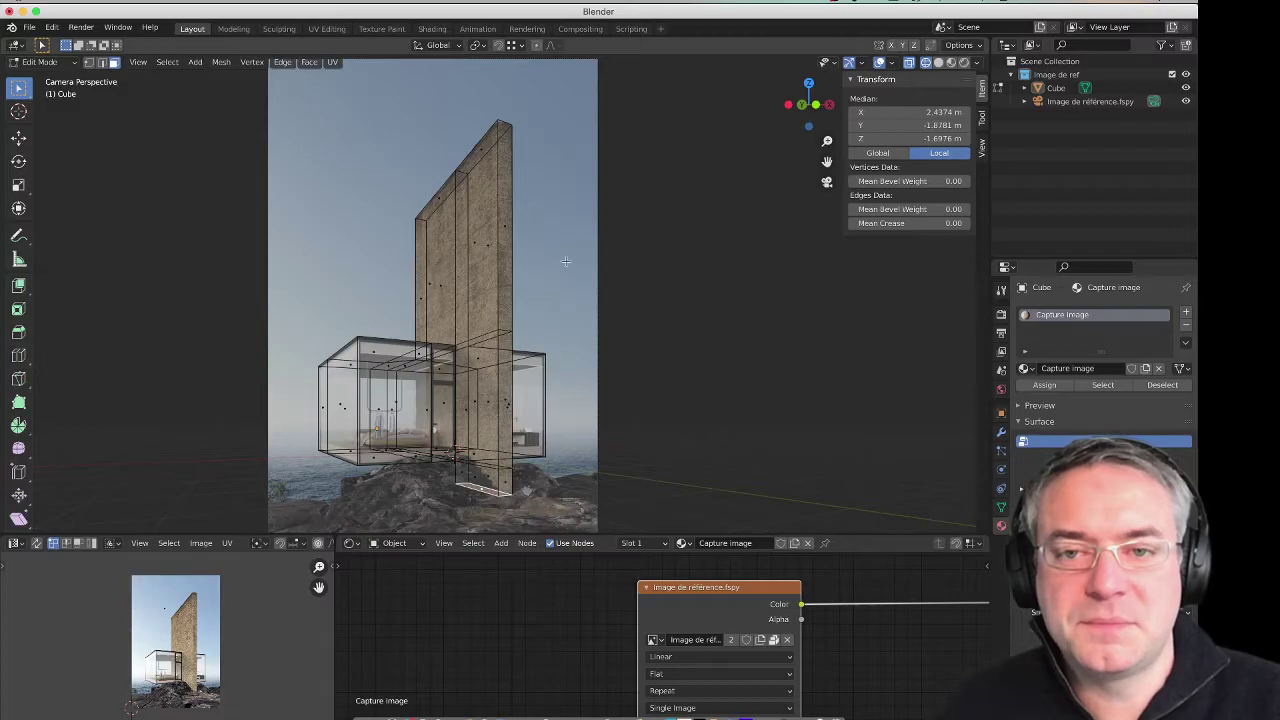
pyautogui.press('a')
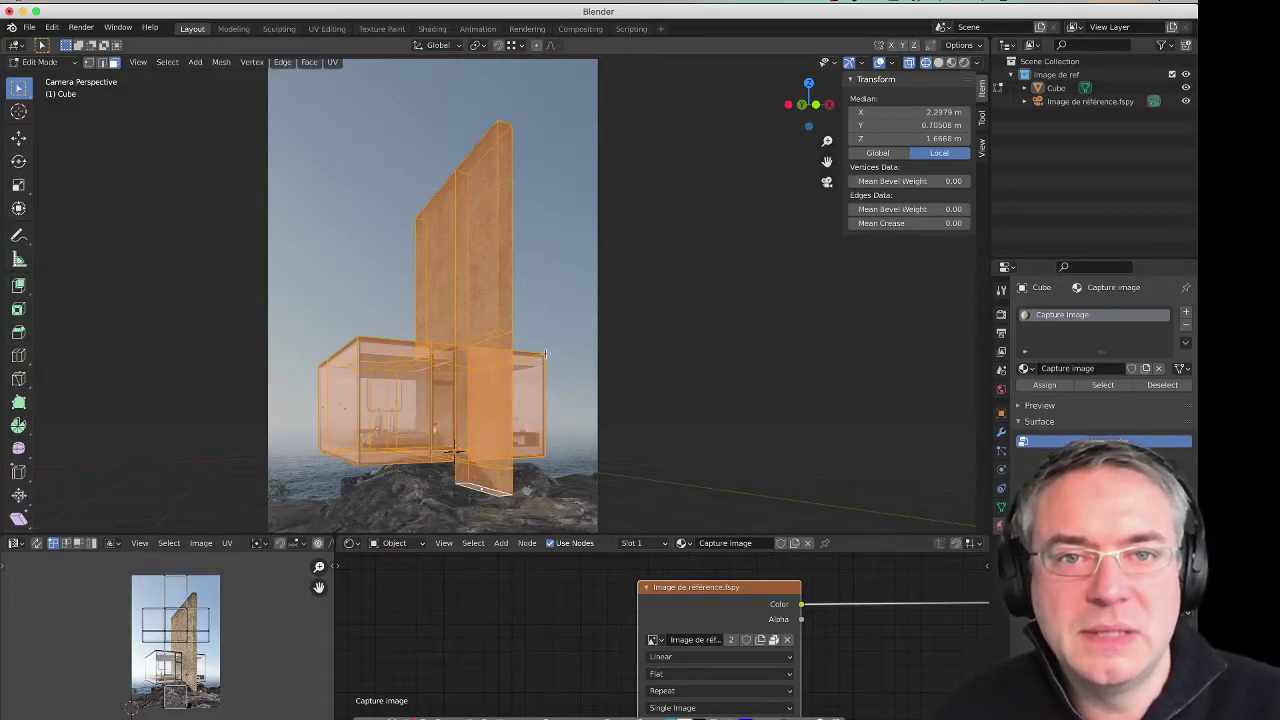
pyautogui.click(333, 63)
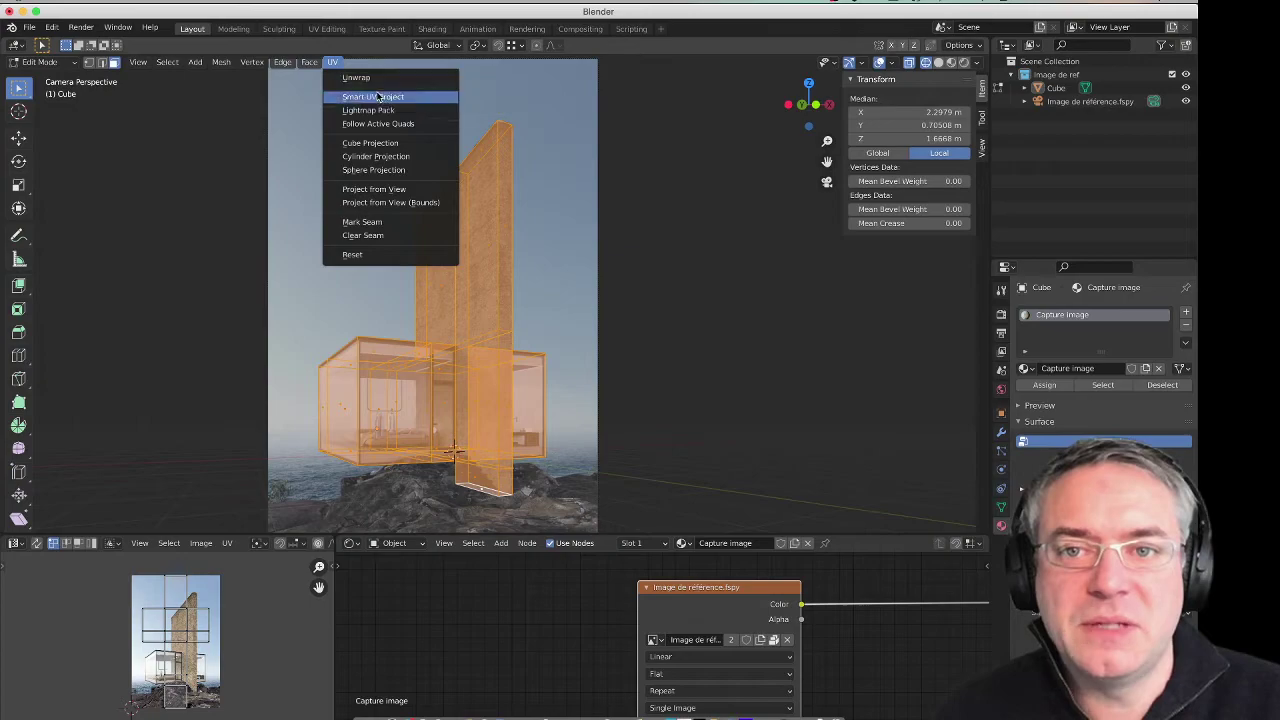
# Step: Project the mesh UVs from the camera view and give the image and node editors more height
pyautogui.click(382, 191)
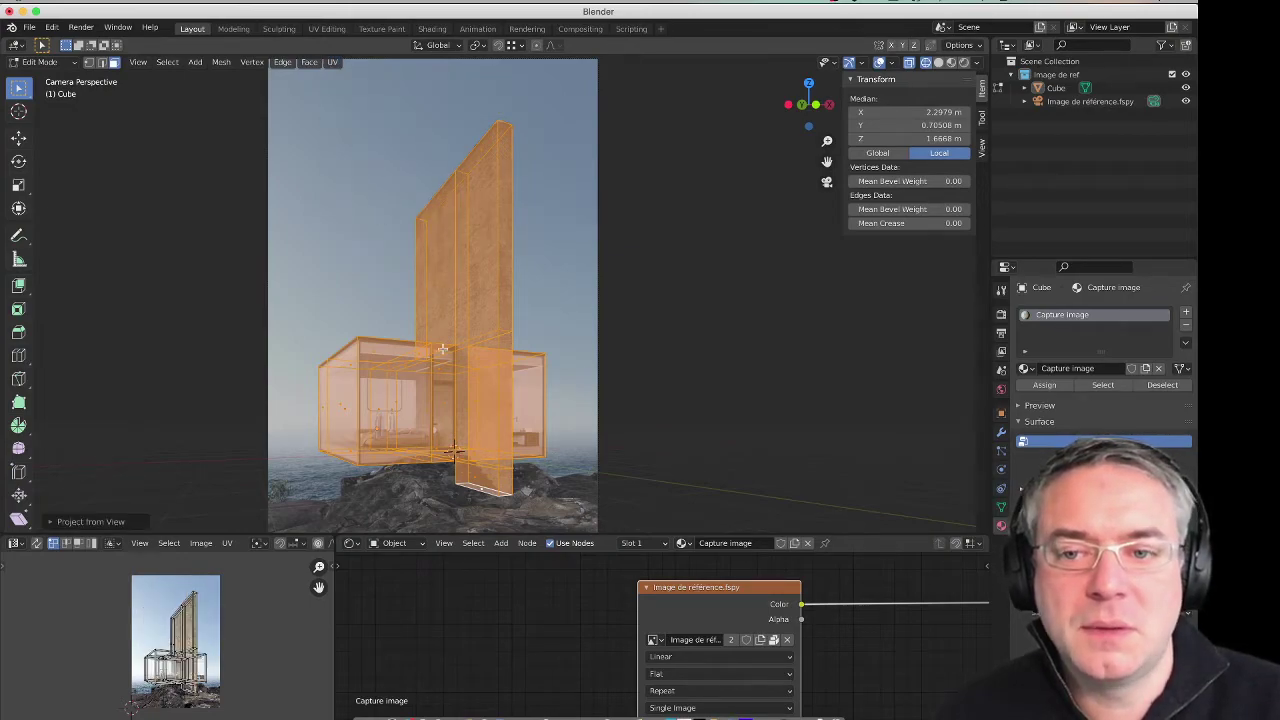
pyautogui.scroll(4, 175, 640)
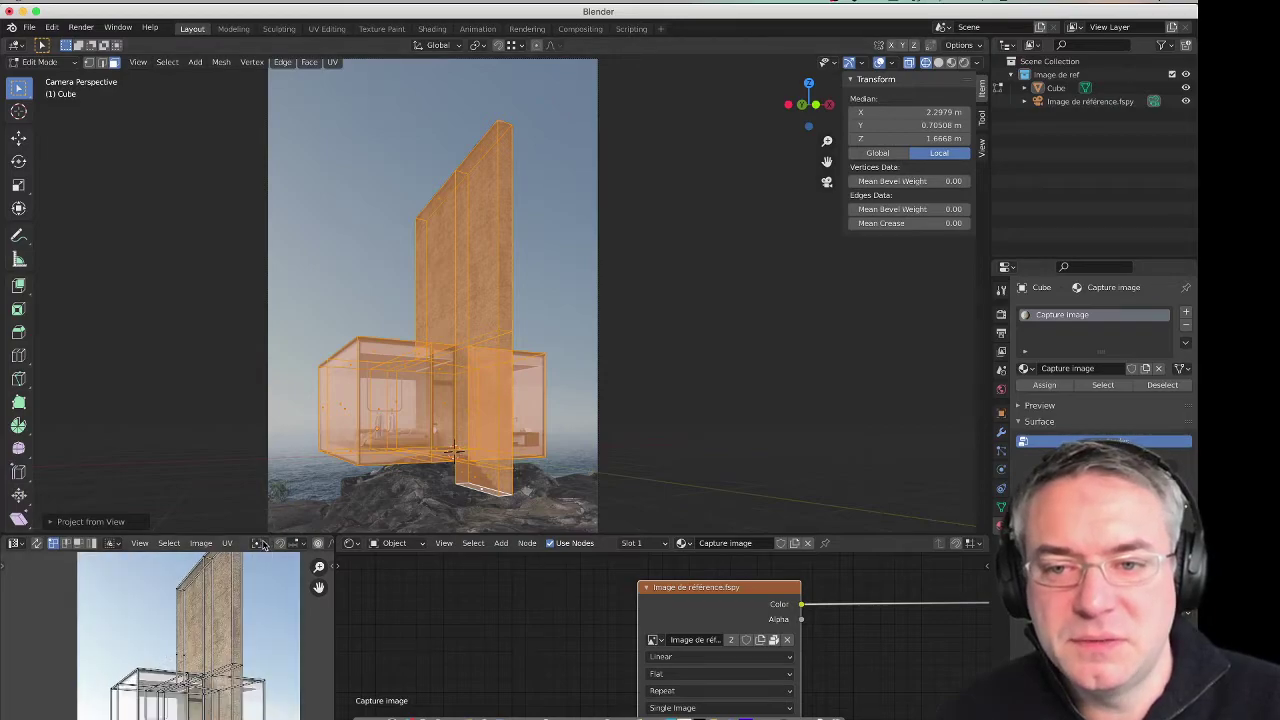
pyautogui.moveTo(255, 535); pyautogui.dragTo(260, 278)
pyautogui.scroll(3, 175, 492)
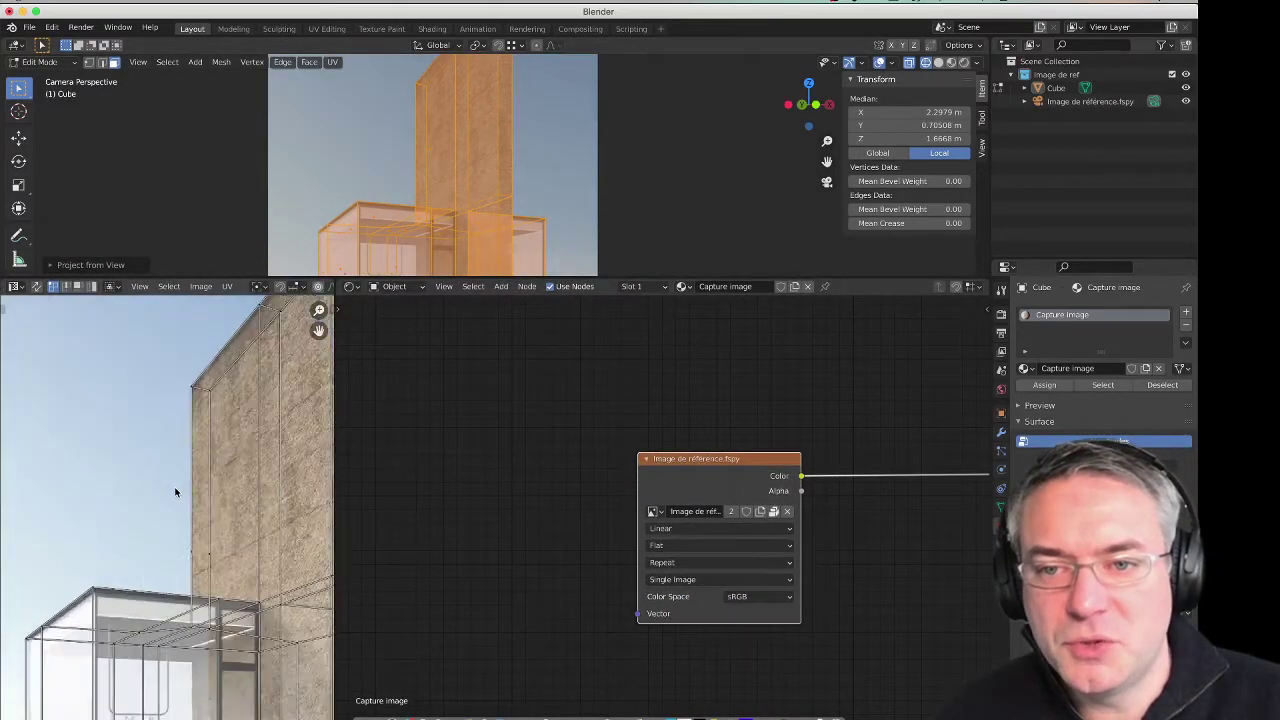
pyautogui.scroll(-1, 175, 492)
pyautogui.scroll(-1, 184, 486)
pyautogui.scroll(-1, 140, 570)
pyautogui.scroll(-1, 128, 592)
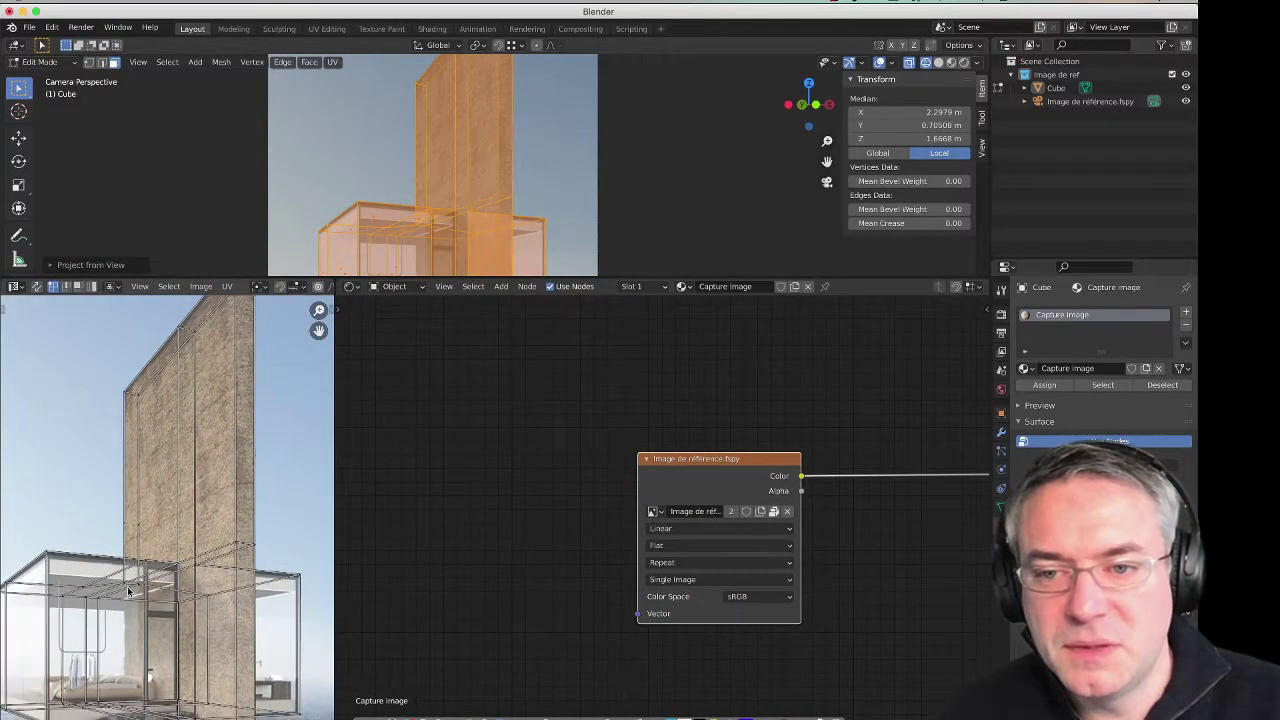
pyautogui.scroll(-1, 230, 420)
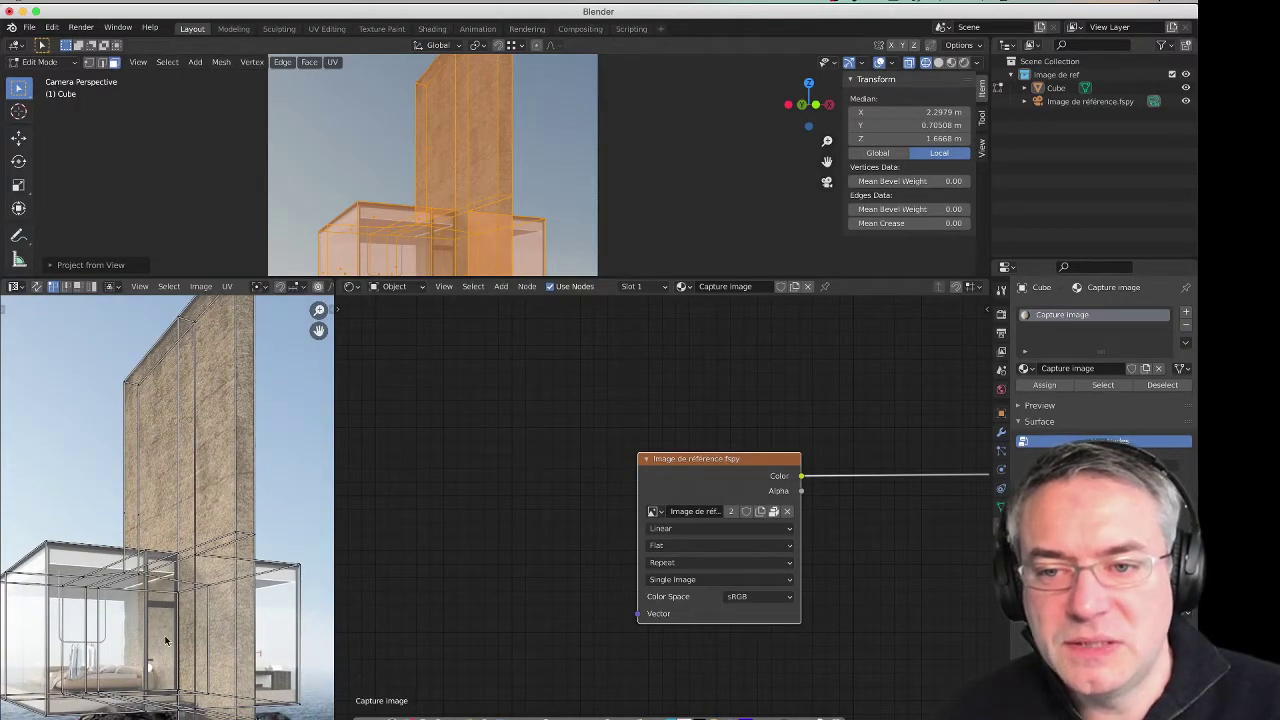
# Step: Leave the camera view and orbit to a lower, more frontal view of the cabin mesh
pyautogui.scroll(2, 120, 515)
pyautogui.scroll(1, 143, 480)
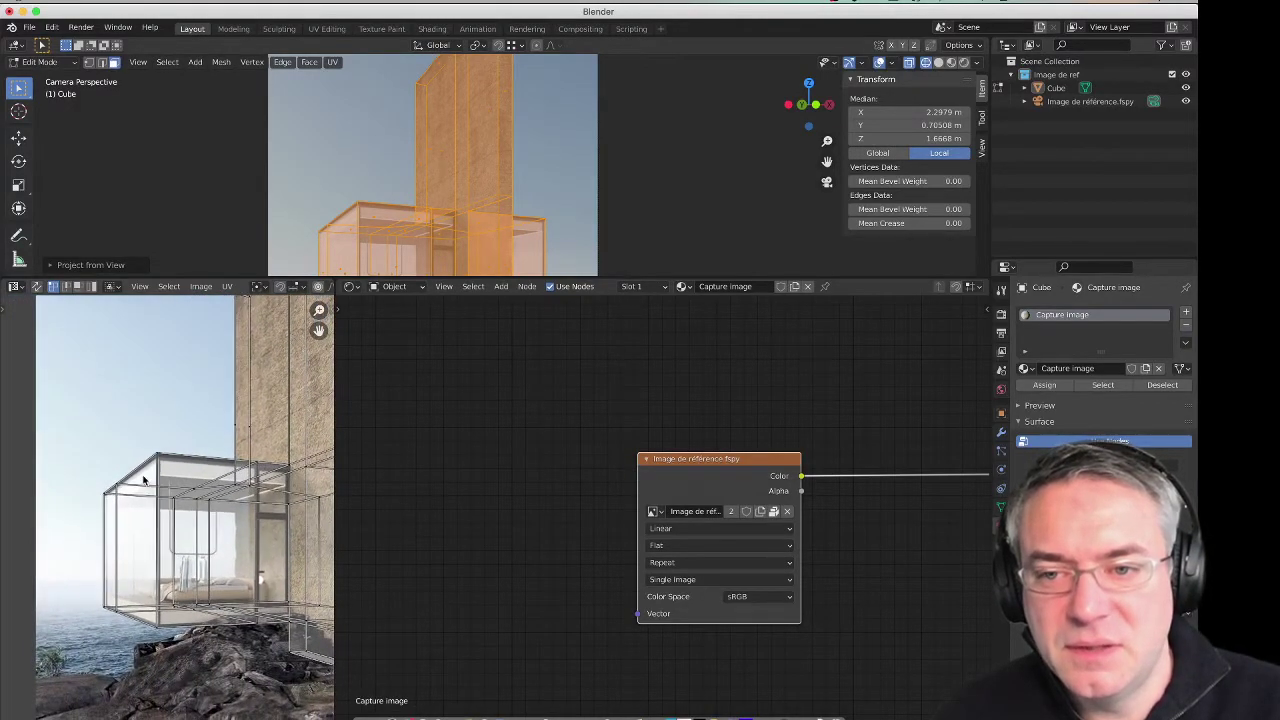
pyautogui.scroll(-1, 290, 510)
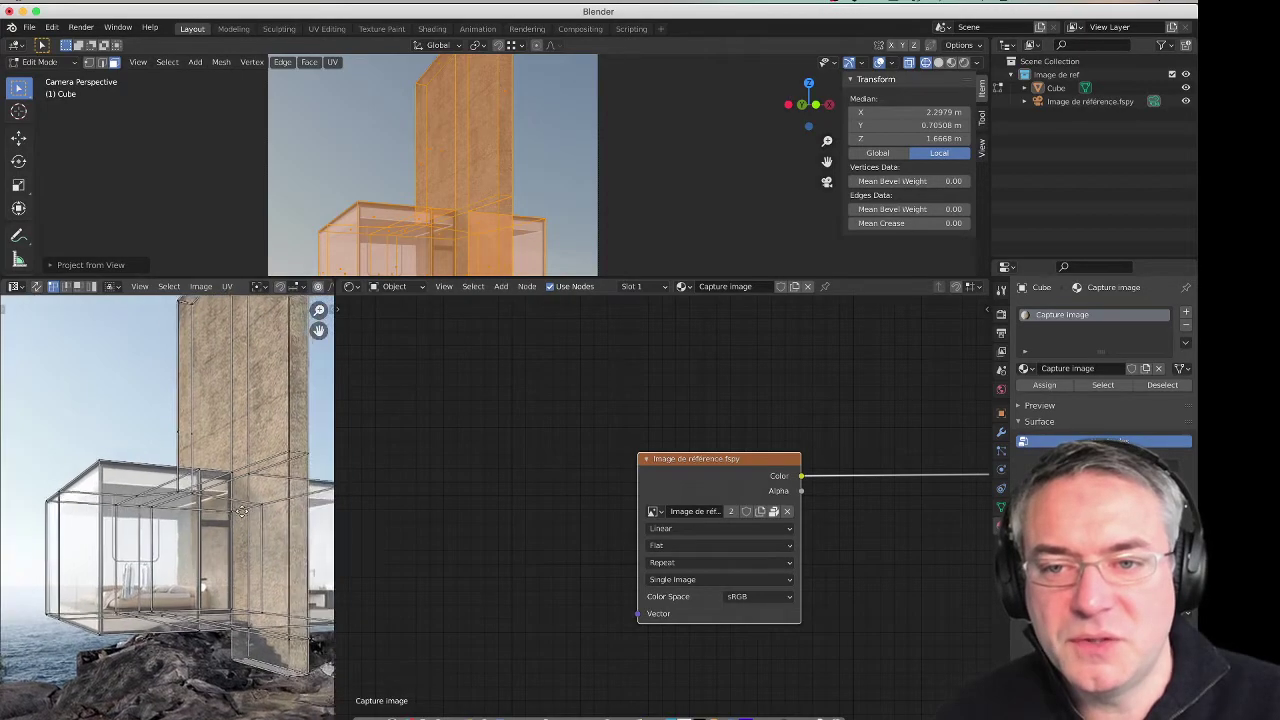
pyautogui.scroll(1, 295, 505)
pyautogui.scroll(1, 298, 500)
pyautogui.scroll(1, 301, 497)
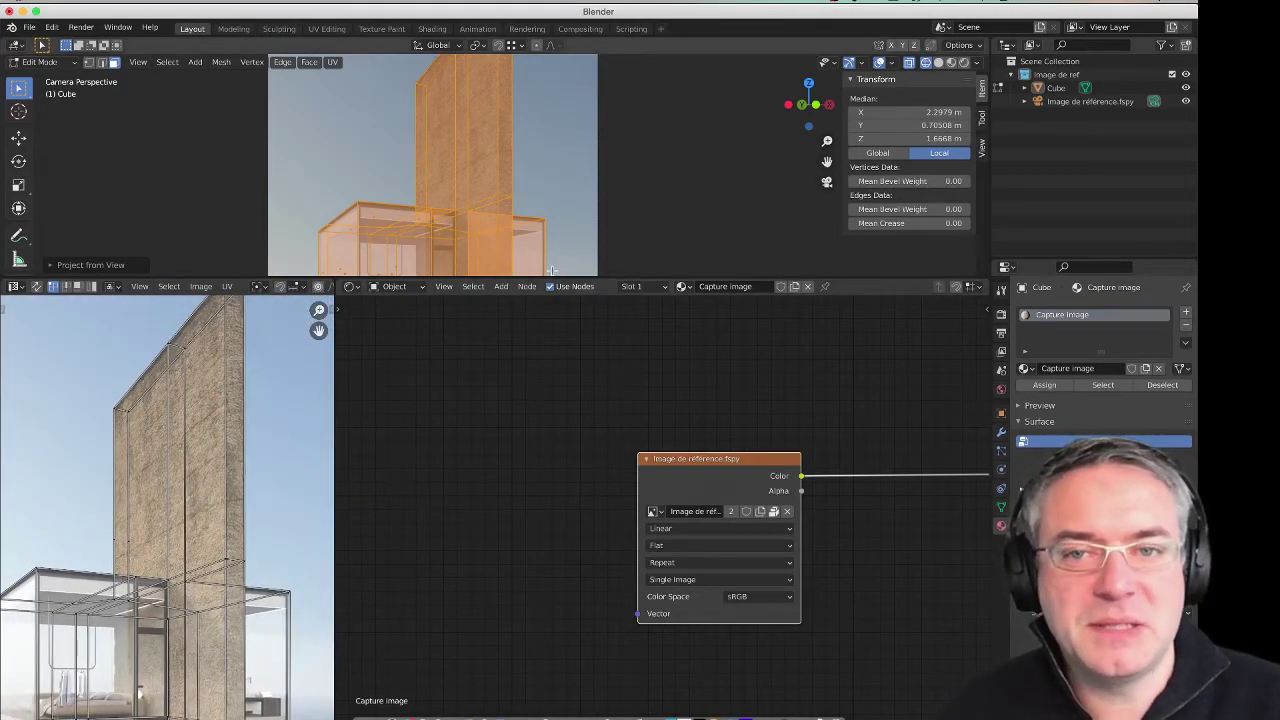
pyautogui.scroll(-2, 570, 158)
pyautogui.scroll(-1, 580, 162)
pyautogui.scroll(-1, 568, 155)
pyautogui.moveTo(568, 155); pyautogui.dragTo(600, 160, button='middle')
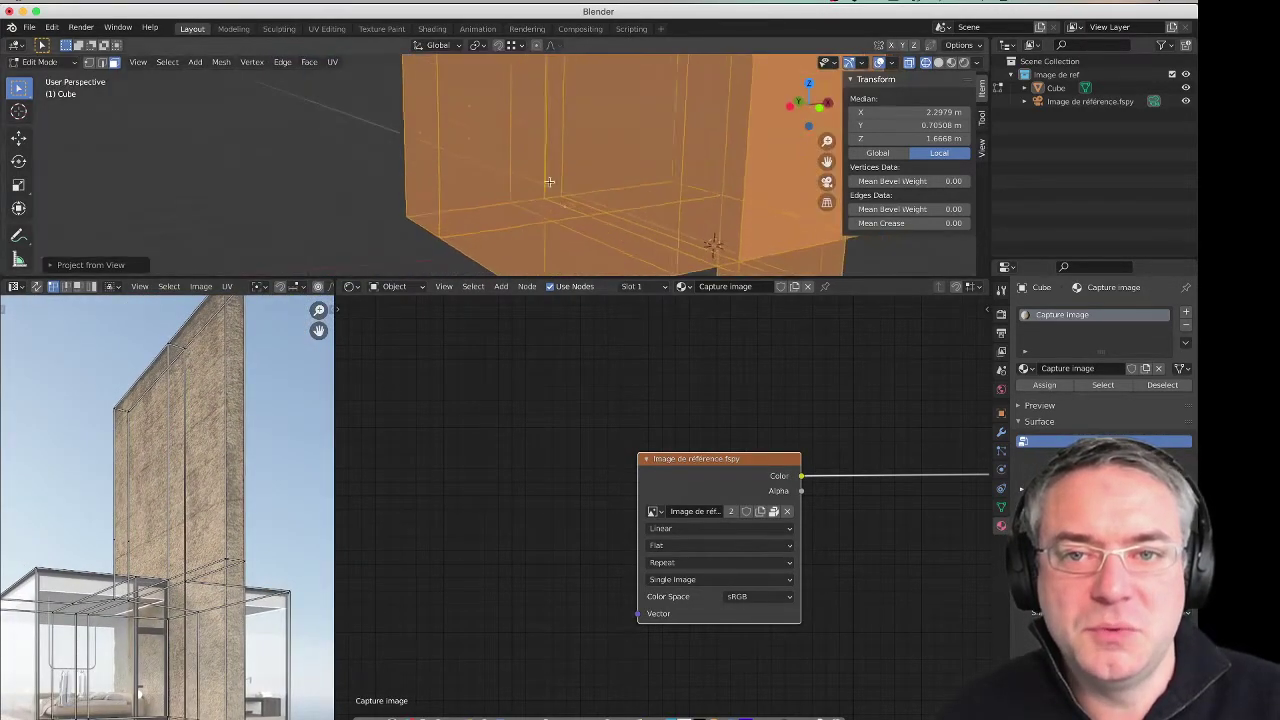
pyautogui.scroll(-2, 606, 159)
pyautogui.moveTo(653, 127)
pyautogui.mouseDown(button='middle')
pyautogui.moveTo(637, 120)
pyautogui.moveTo(623, 177)
pyautogui.mouseUp(button='middle')
# Step: Turn off X-ray, switch to Material Preview and deselect to see the photo texture on the mesh
pyautogui.hotkey('alt', 'z')
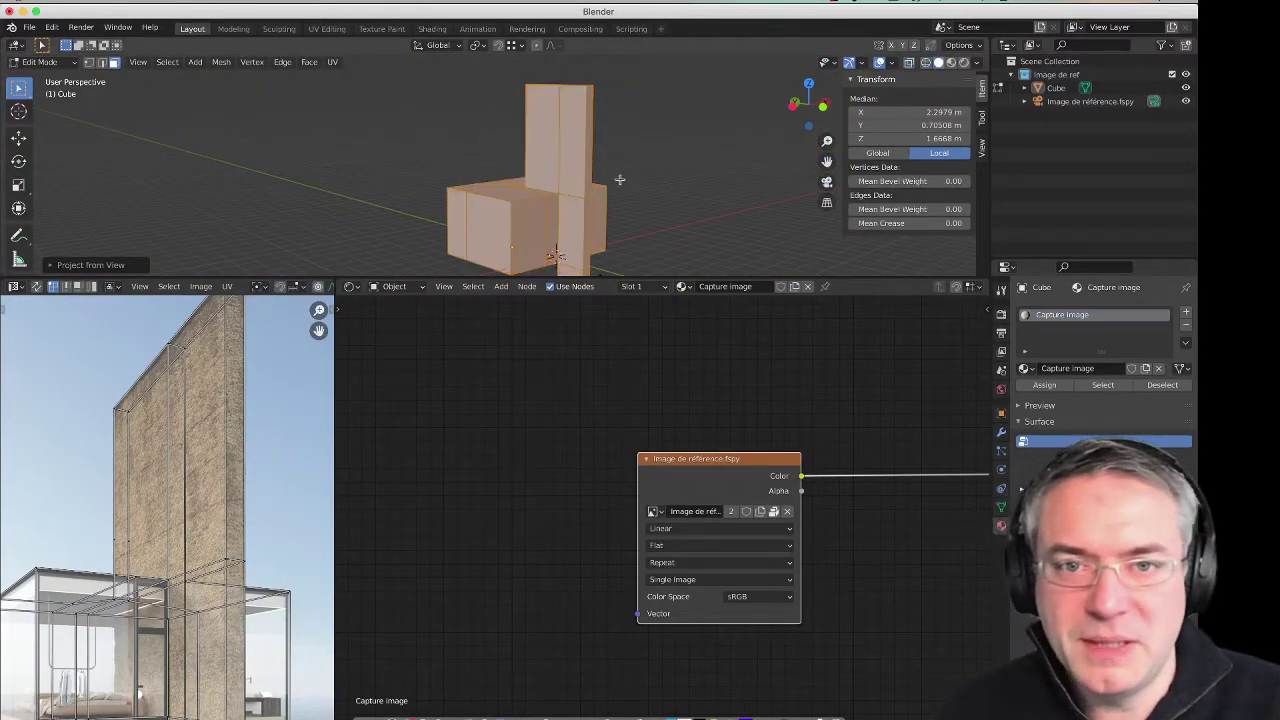
pyautogui.click(950, 63)
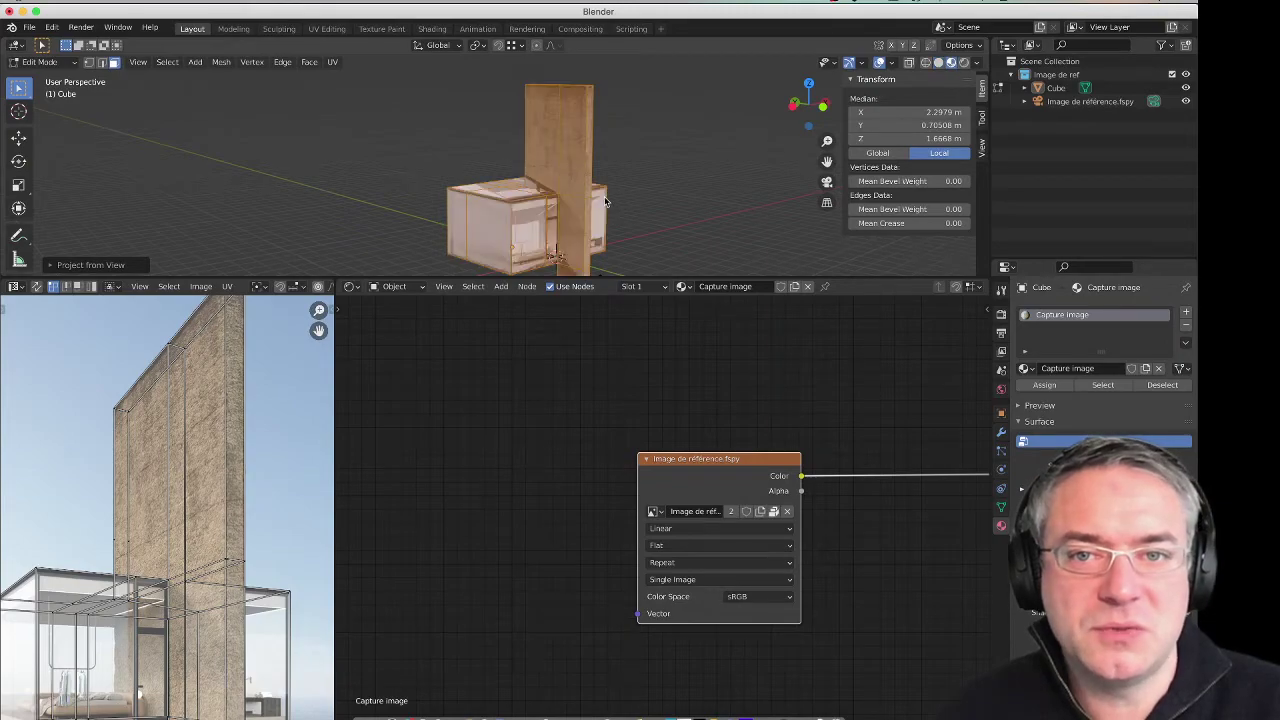
pyautogui.click(410, 198)
pyautogui.moveTo(410, 198)
pyautogui.mouseDown(button='middle')
pyautogui.moveTo(626, 194)
pyautogui.moveTo(571, 173)
pyautogui.mouseUp(button='middle')
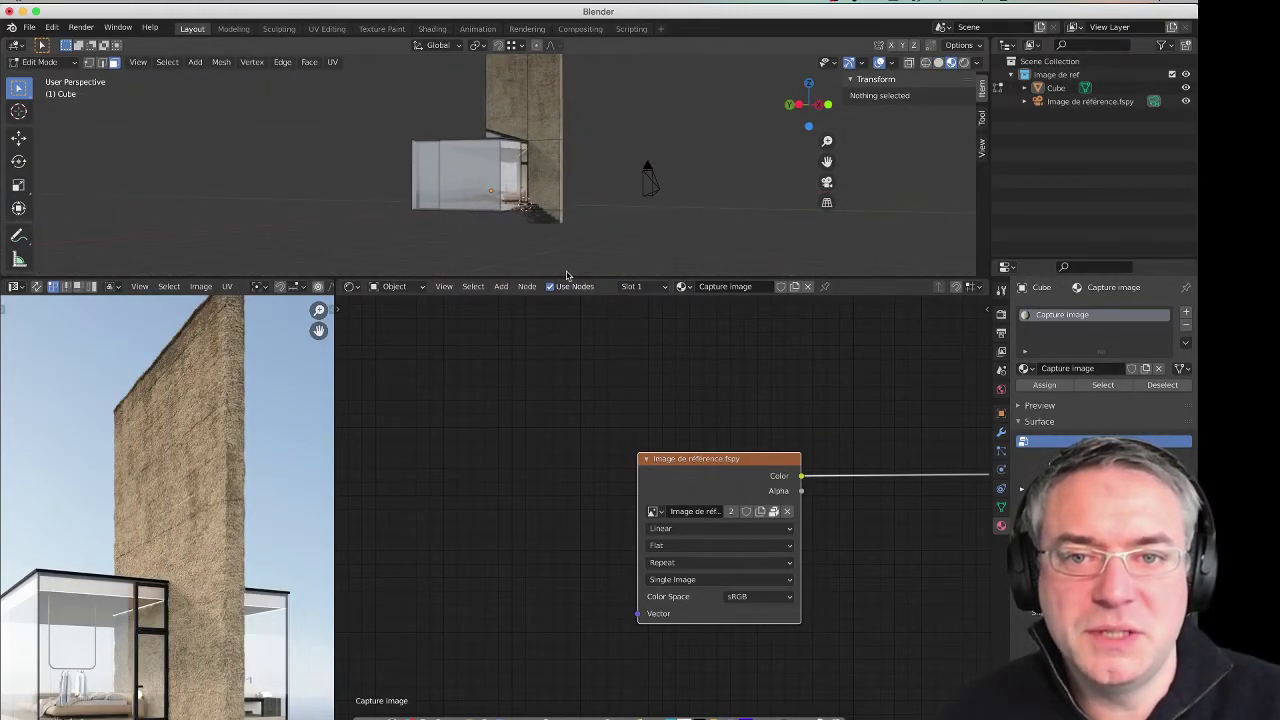
# Step: Make the 3D view taller and zoom in on the textured cabin
pyautogui.moveTo(566, 275)
pyautogui.mouseDown()
pyautogui.moveTo(520, 429)
pyautogui.moveTo(520, 500)
pyautogui.mouseUp()
pyautogui.moveTo(589, 237)
pyautogui.mouseDown(button='middle')
pyautogui.moveTo(530, 250)
pyautogui.moveTo(571, 327)
pyautogui.moveTo(553, 357)
pyautogui.moveTo(566, 332)
pyautogui.moveTo(531, 131)
pyautogui.mouseUp(button='middle')
pyautogui.scroll(2, 530, 250)
pyautogui.scroll(2, 530, 250)
pyautogui.scroll(2, 571, 327)
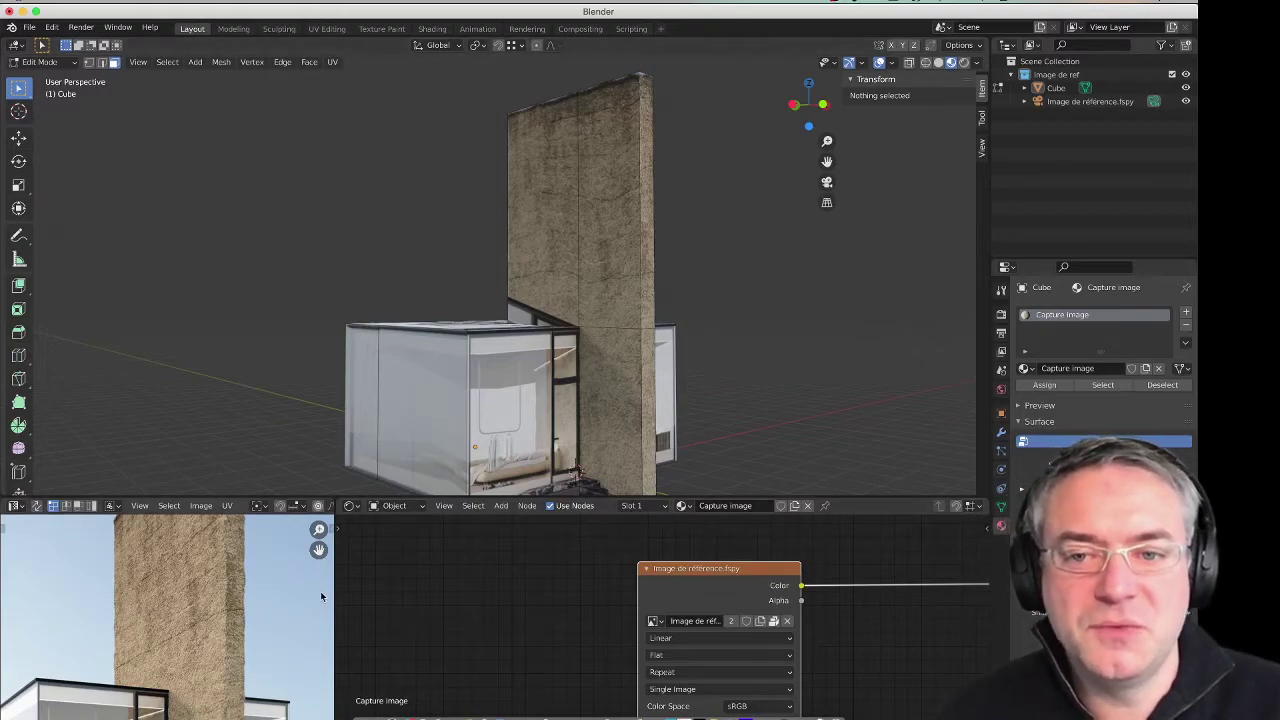
# Step: Widen and reframe the reference photo view, then select both faces of the tall wall
pyautogui.moveTo(334, 590); pyautogui.dragTo(614, 594)
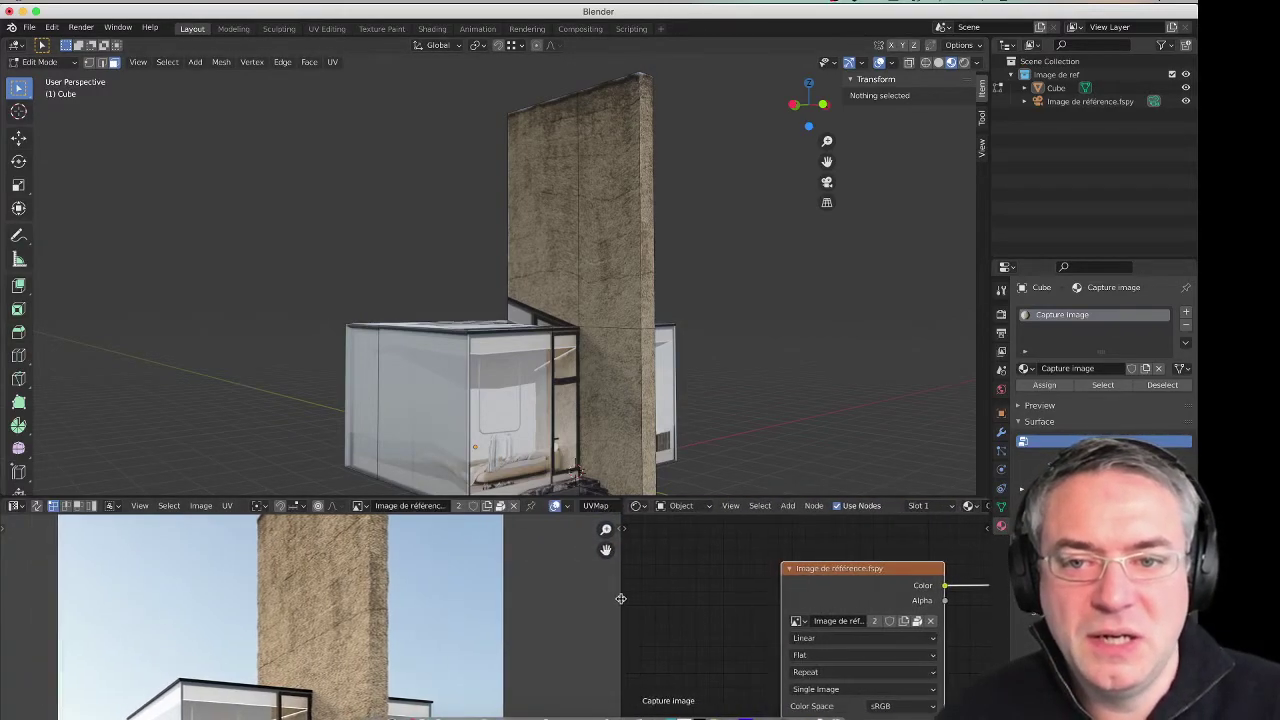
pyautogui.press('Home')
pyautogui.moveTo(337, 600); pyautogui.dragTo(434, 564, button='middle')
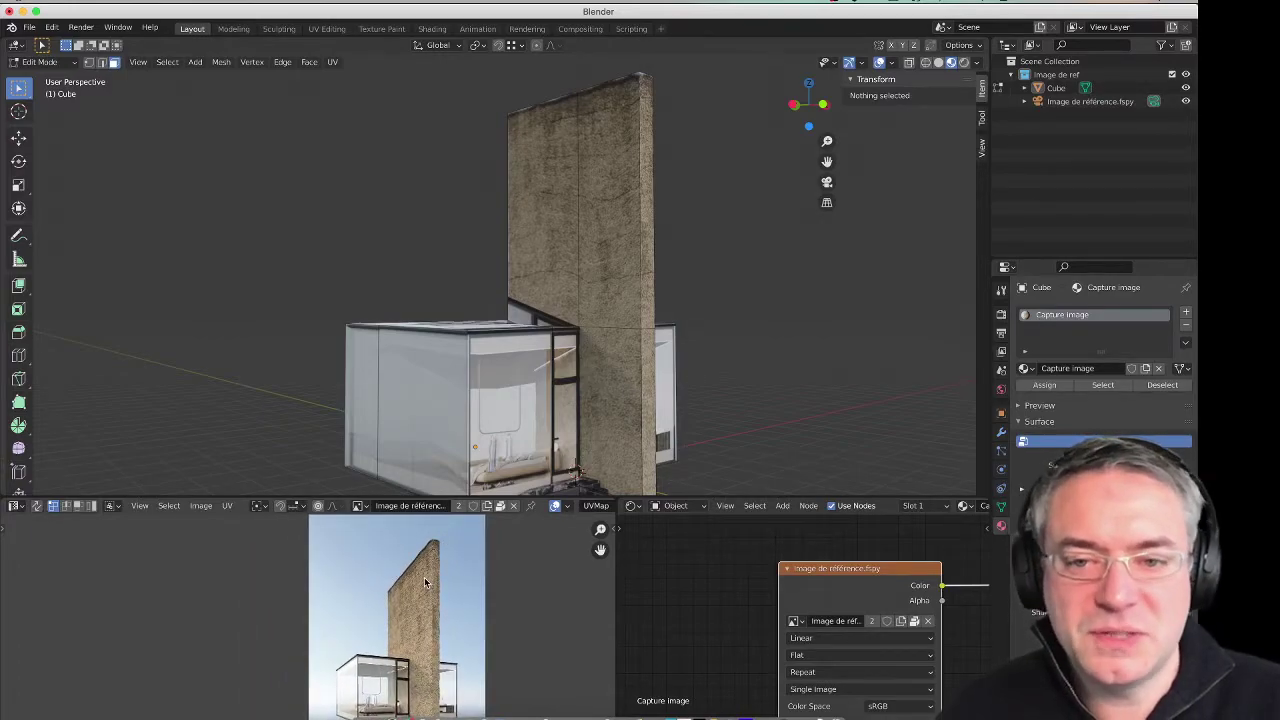
pyautogui.scroll(1, 440, 580)
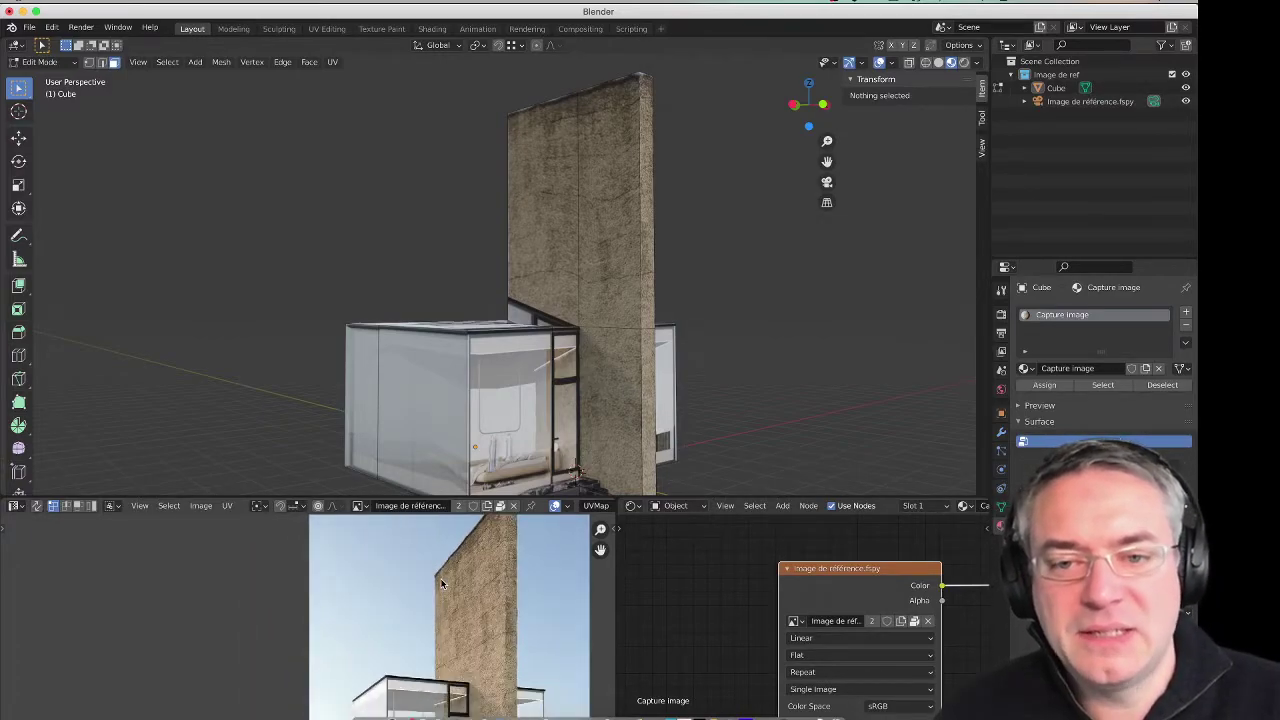
pyautogui.scroll(1, 425, 595)
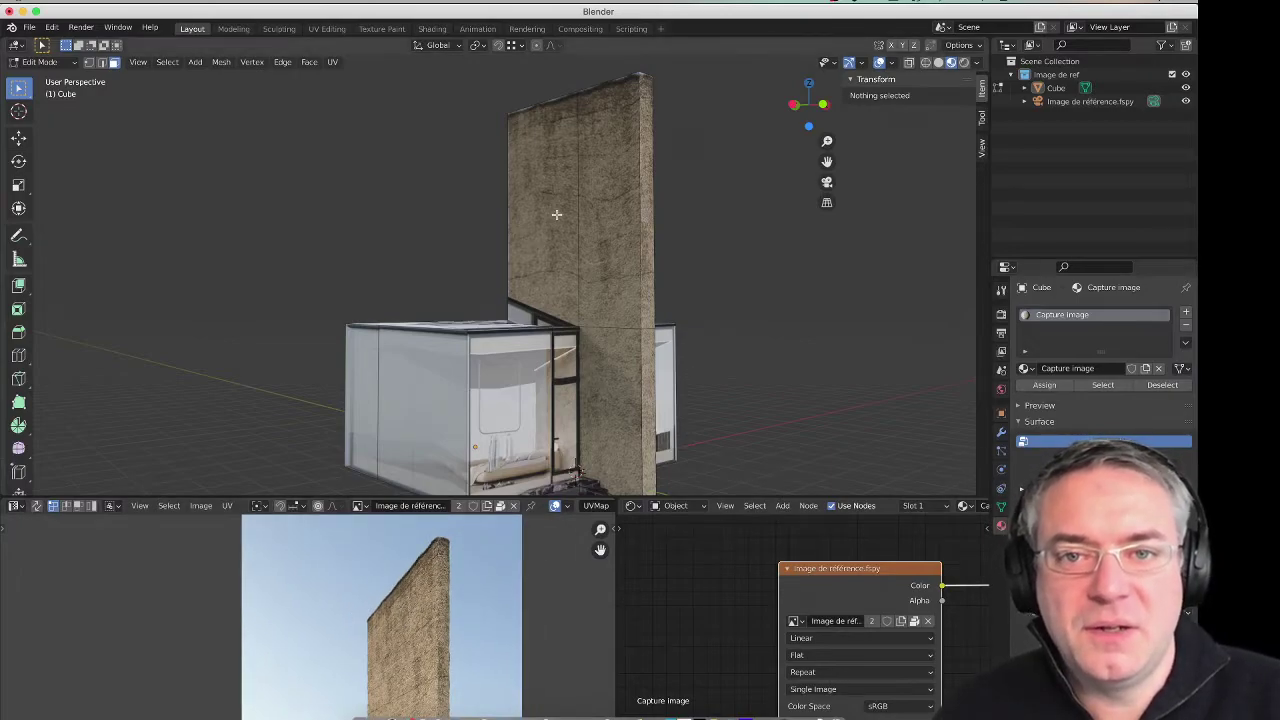
pyautogui.click(517, 224)
pyautogui.keyDown('shift'); pyautogui.click(597, 212); pyautogui.keyUp('shift')
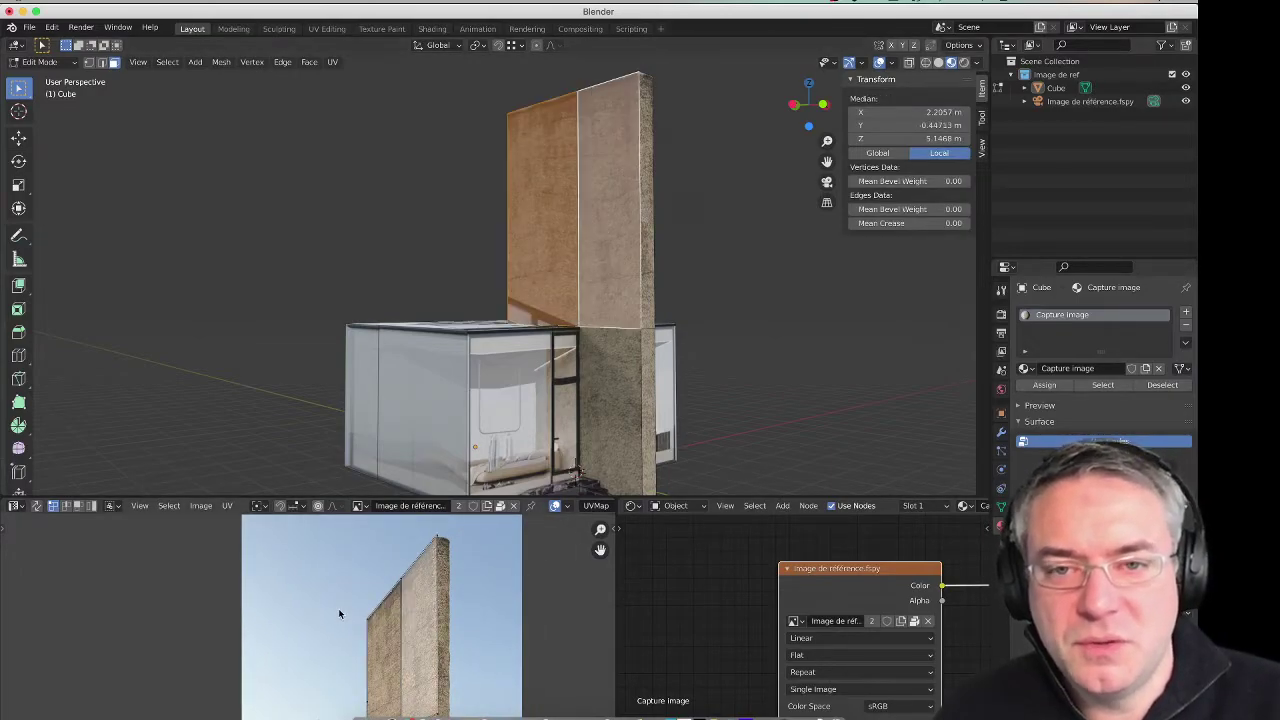
pyautogui.press('g')
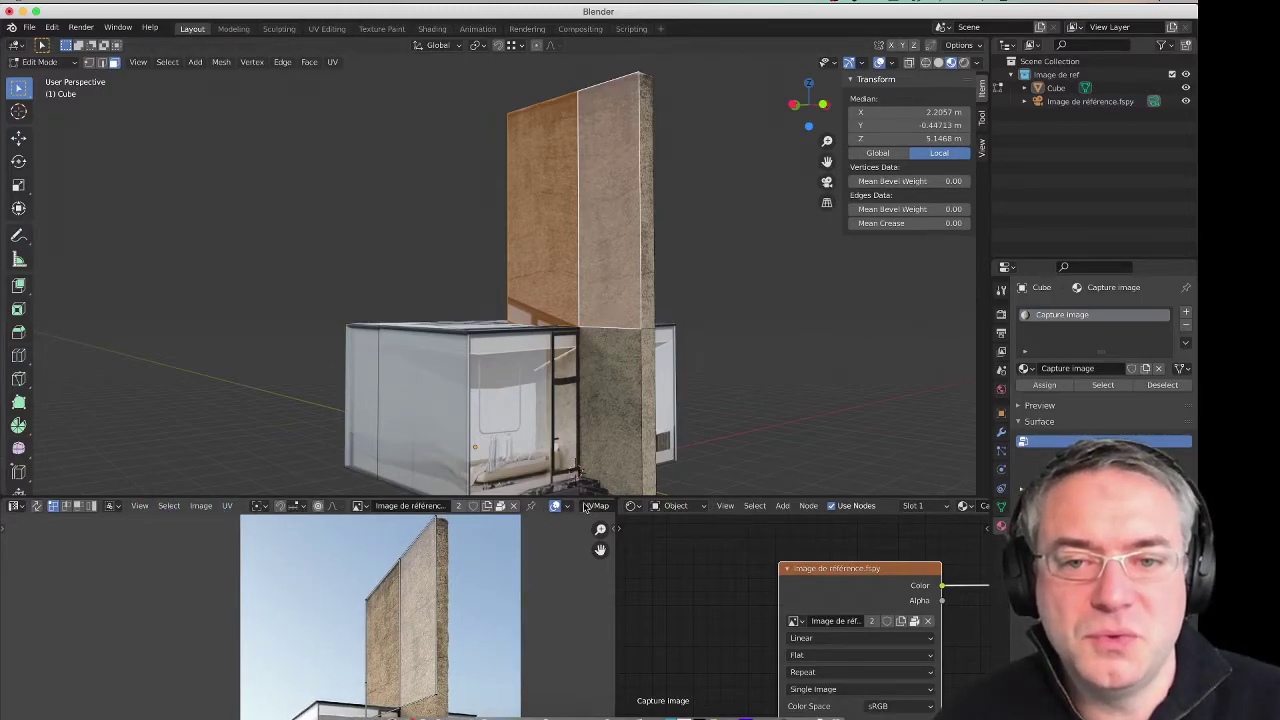
pyautogui.click(16, 506)
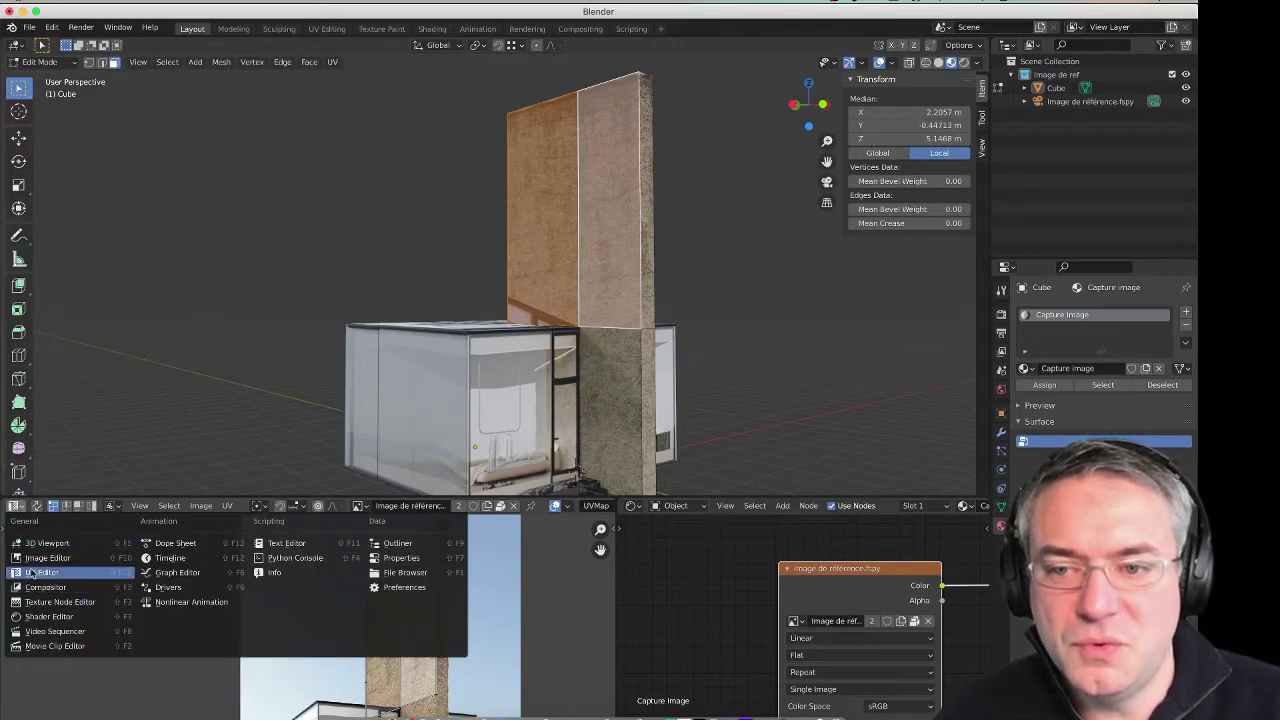
pyautogui.click(564, 508)
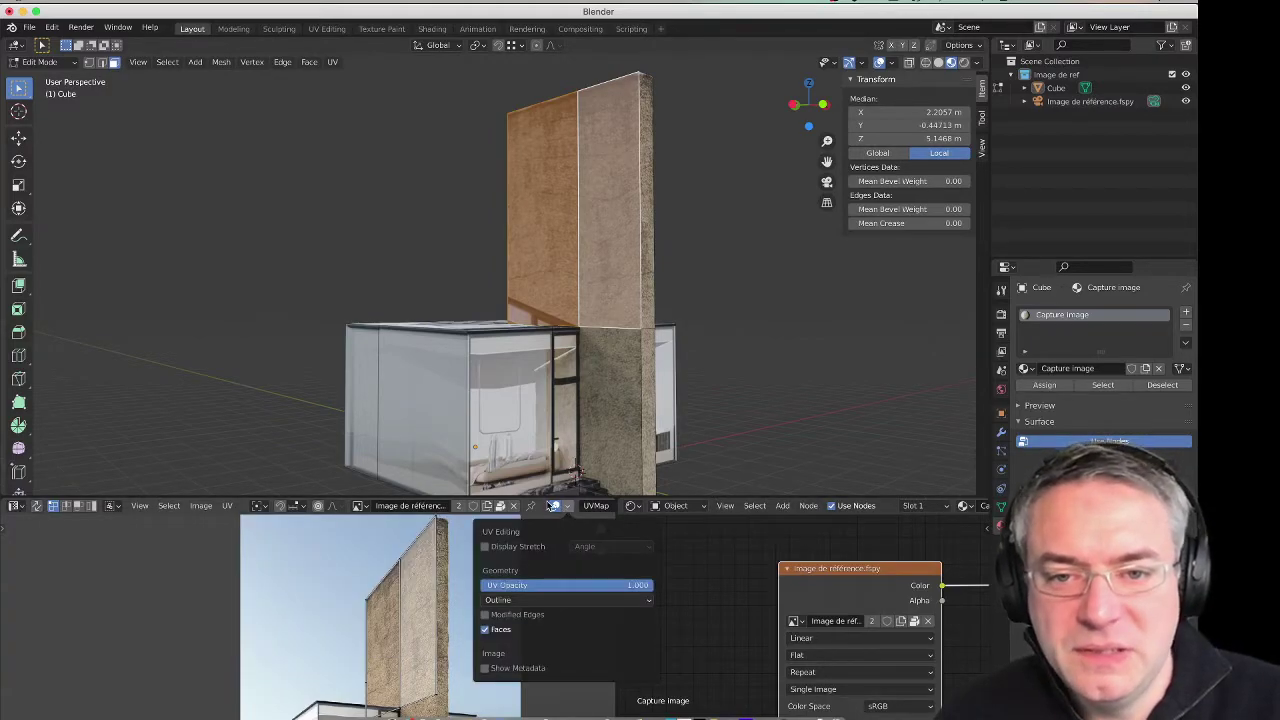
pyautogui.click(554, 518)
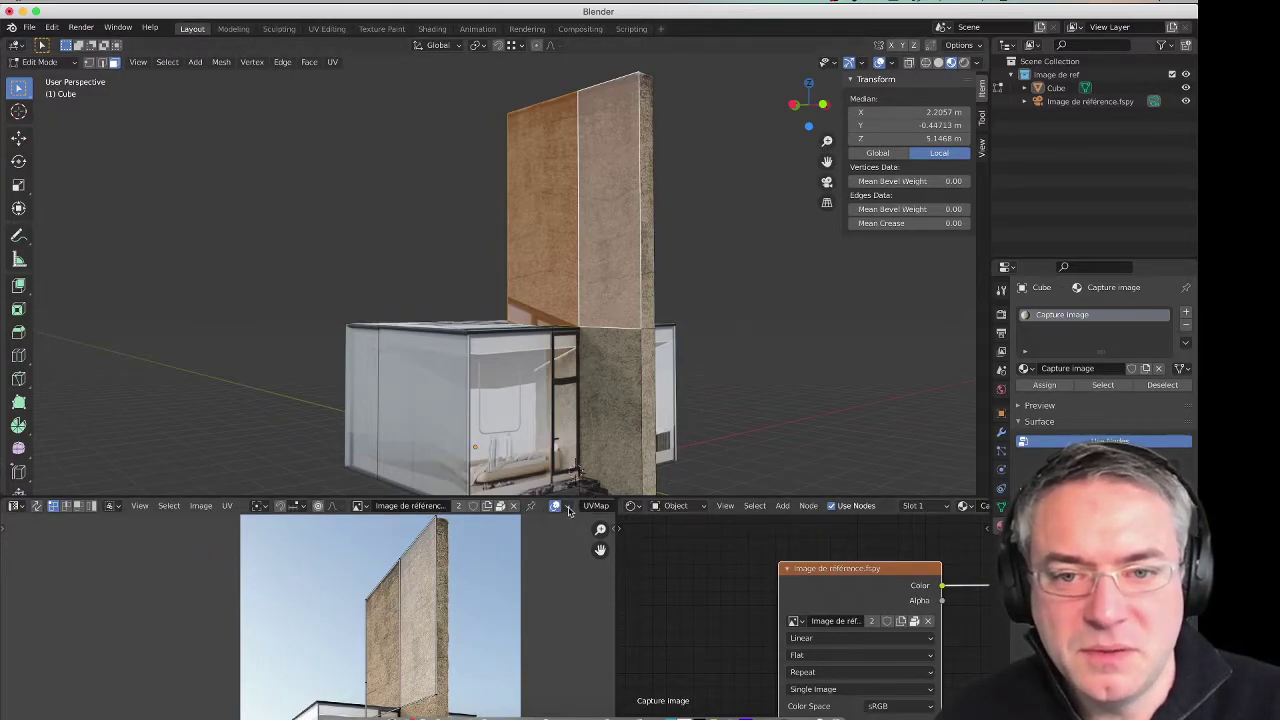
pyautogui.click(893, 64)
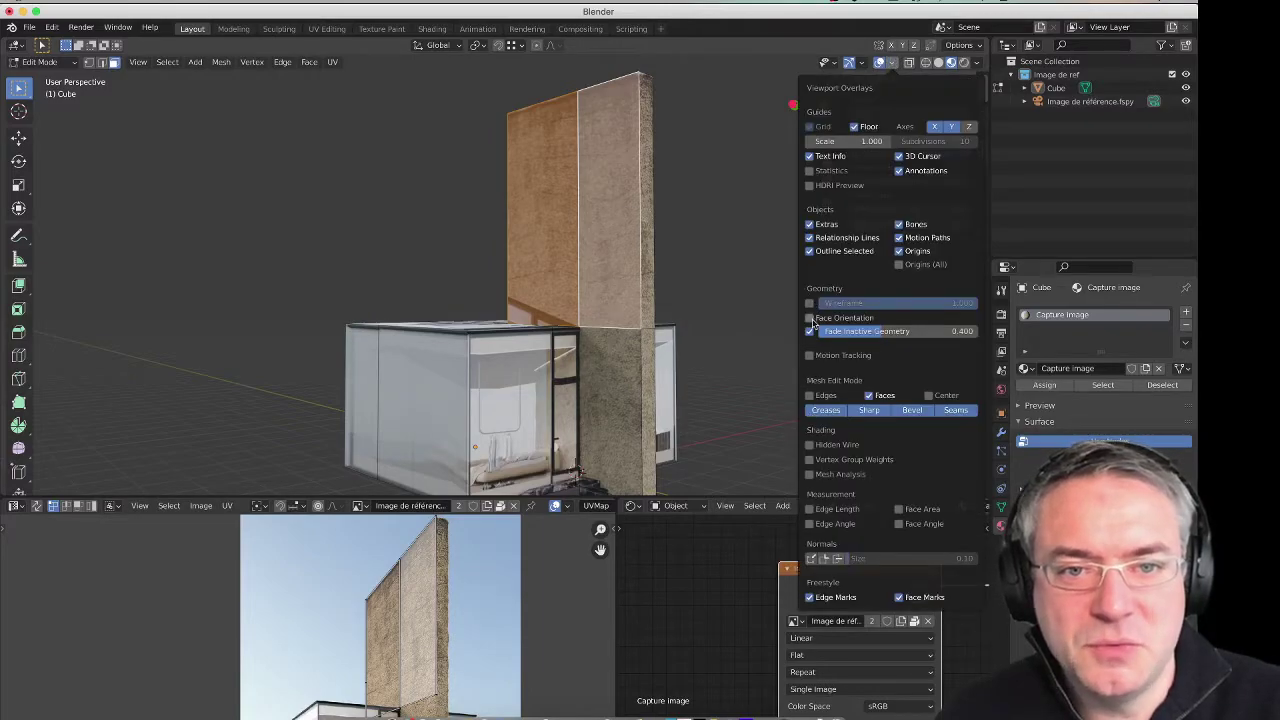
pyautogui.click(809, 318)
pyautogui.moveTo(571, 251)
pyautogui.mouseDown(button='middle')
pyautogui.moveTo(580, 246)
pyautogui.moveTo(500, 257)
pyautogui.moveTo(746, 243)
pyautogui.moveTo(657, 191)
pyautogui.moveTo(682, 275)
pyautogui.moveTo(700, 274)
pyautogui.moveTo(714, 220)
pyautogui.mouseUp(button='middle')
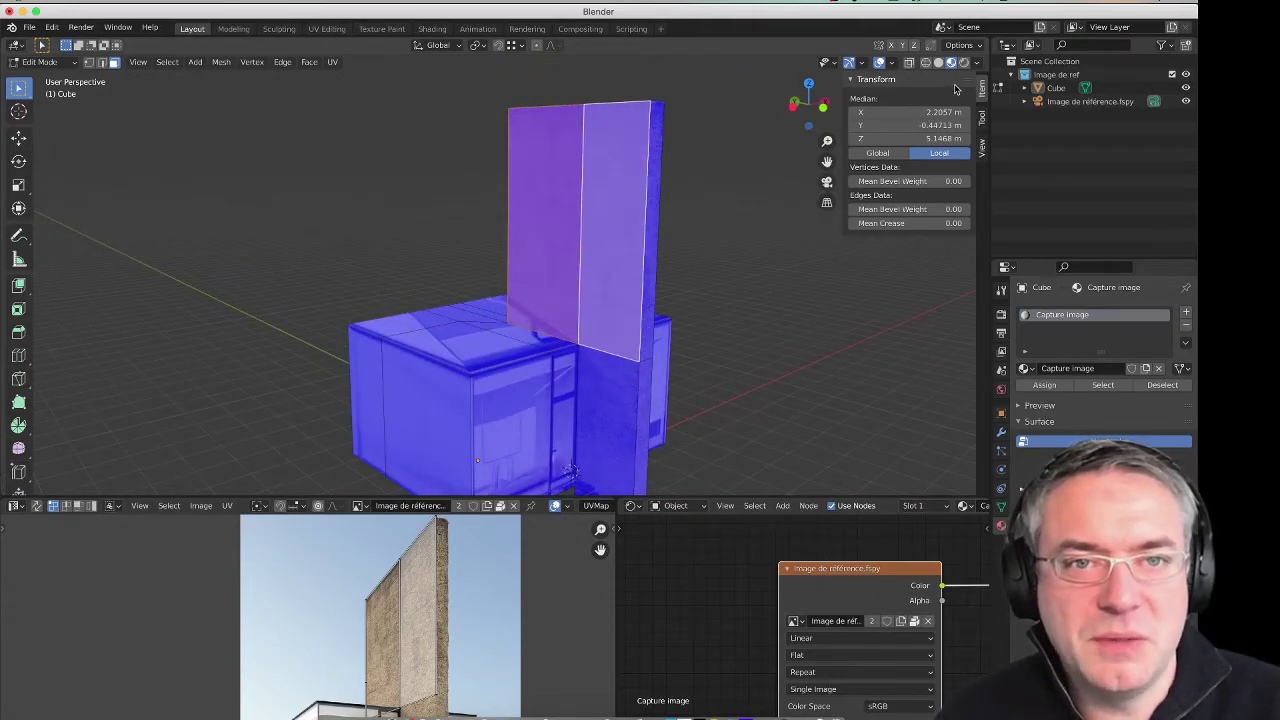
pyautogui.click(891, 63)
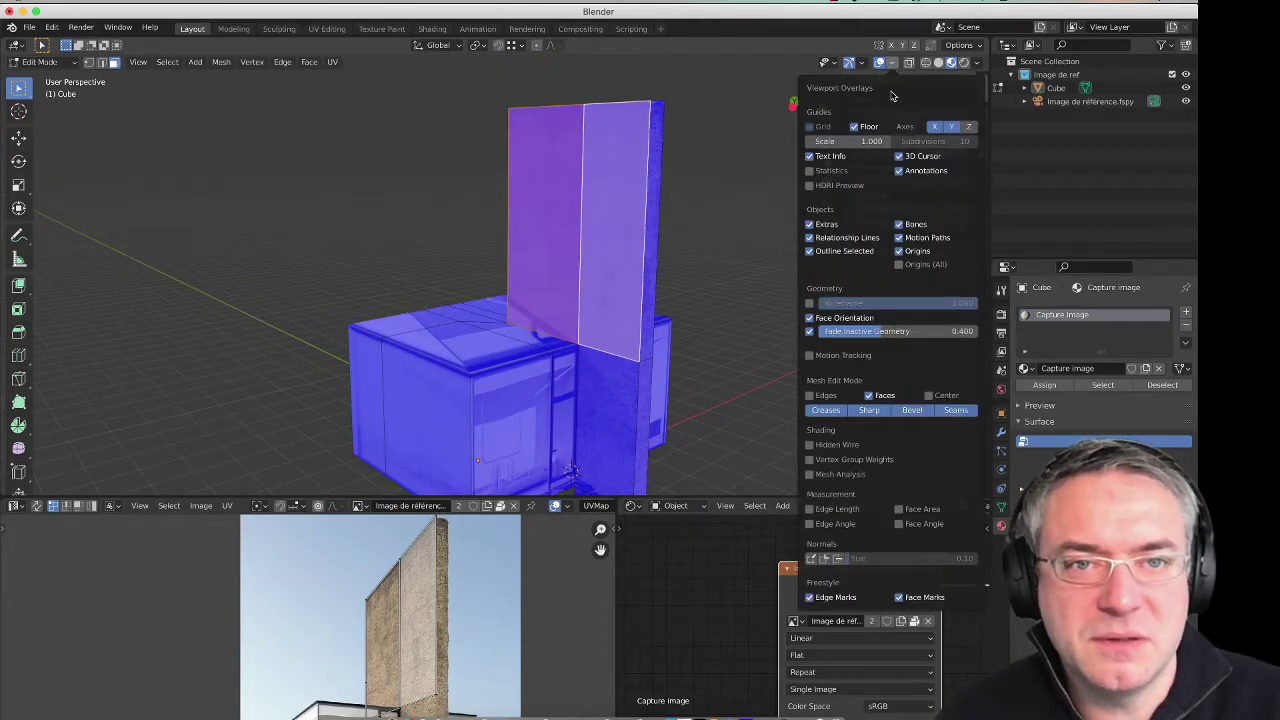
pyautogui.click(815, 322)
pyautogui.moveTo(580, 320)
pyautogui.mouseDown(button='middle')
pyautogui.moveTo(533, 352)
pyautogui.moveTo(469, 353)
pyautogui.moveTo(613, 349)
pyautogui.moveTo(590, 420)
pyautogui.mouseUp(button='middle')
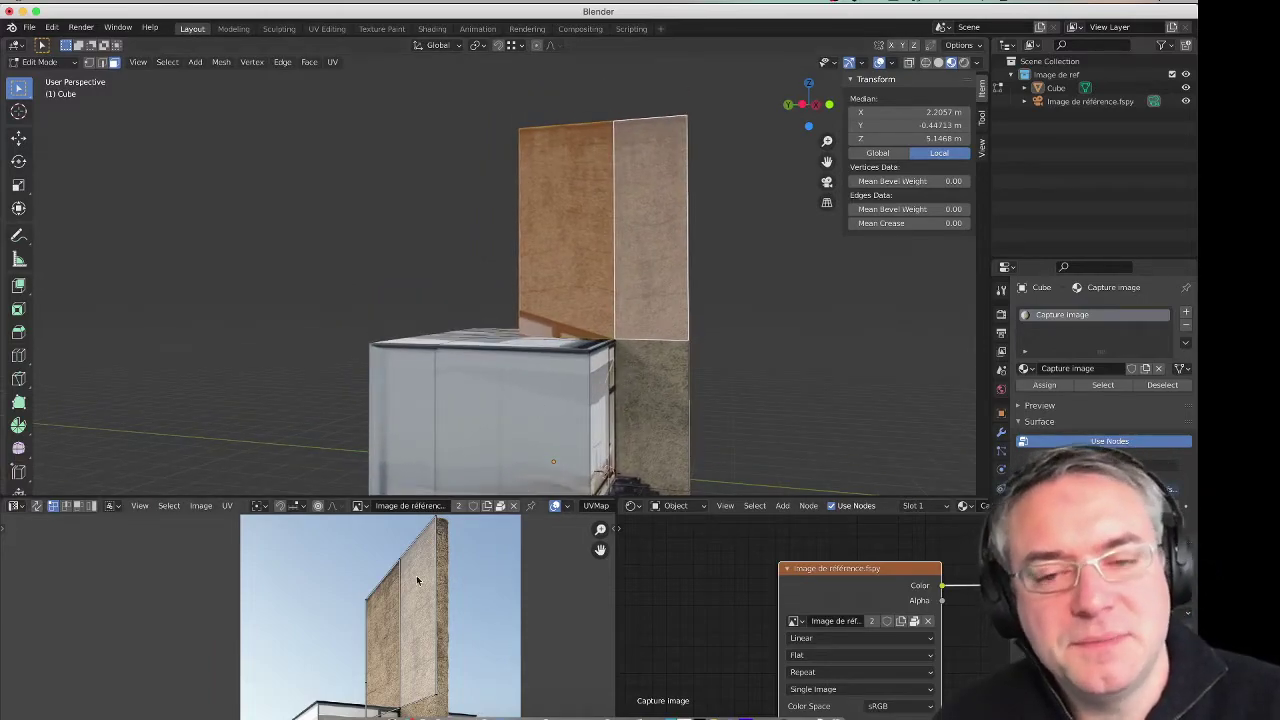
# Step: Enable Display Stretch in the UV overlays and centre the photo view on the tall wall
pyautogui.click(566, 508)
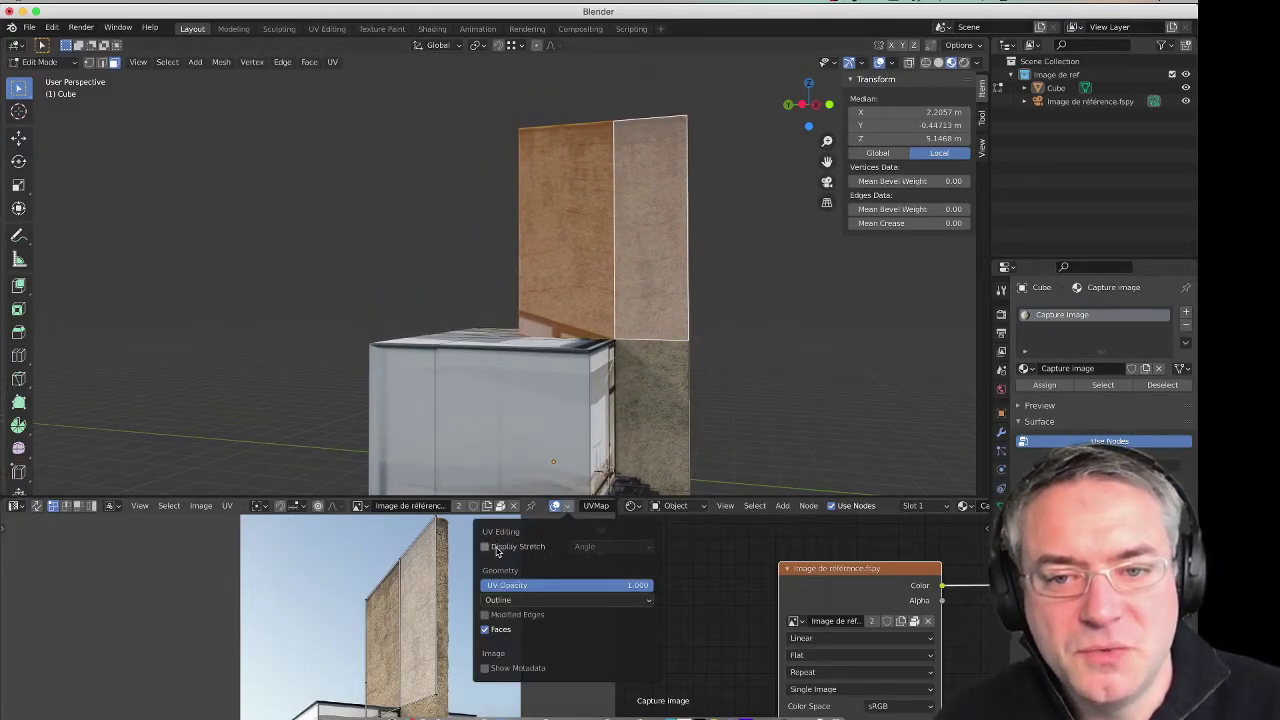
pyautogui.click(517, 548)
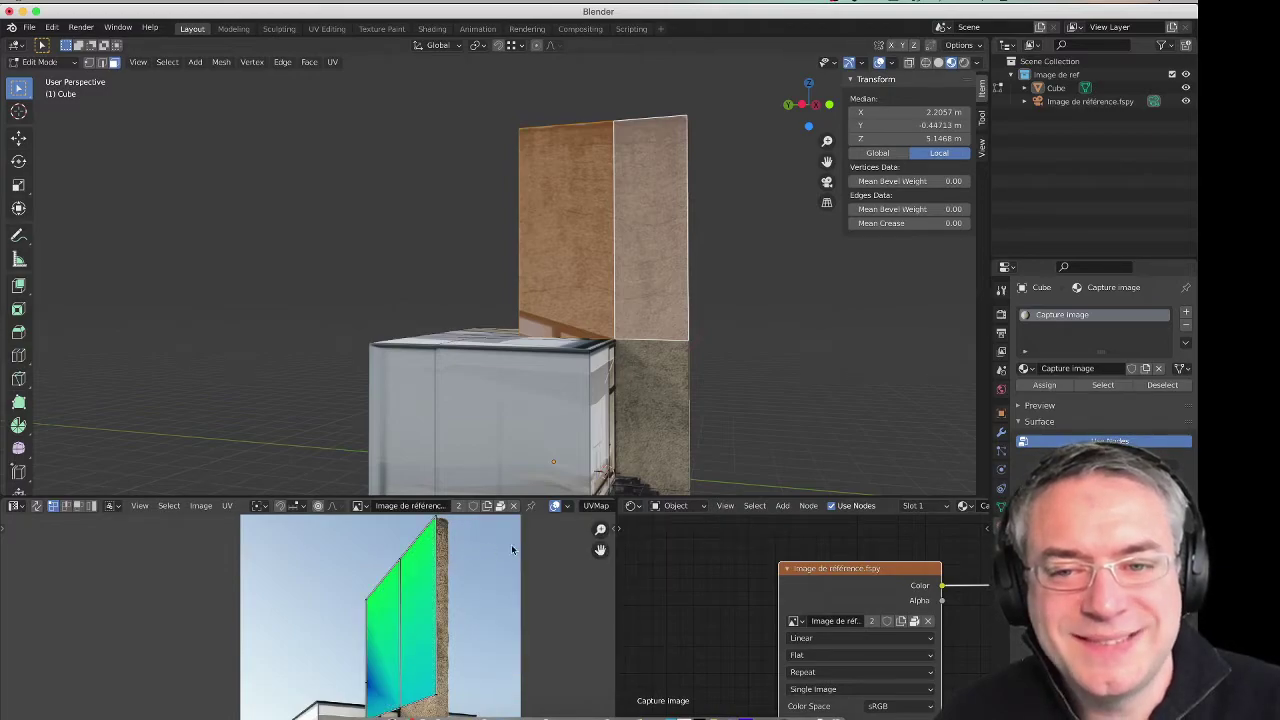
pyautogui.moveTo(442, 648); pyautogui.dragTo(428, 648, button='middle')
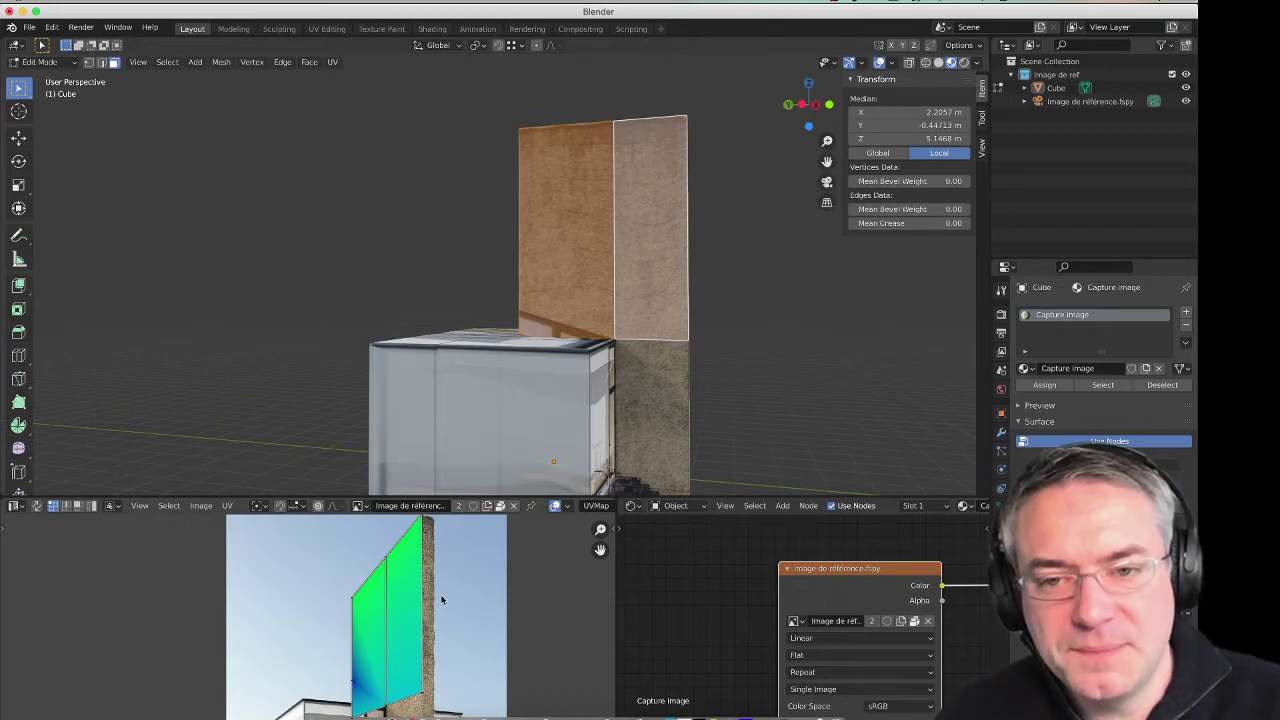
pyautogui.moveTo(442, 600); pyautogui.dragTo(470, 592, button='middle')
pyautogui.scroll(-1, 440, 605)
pyautogui.moveTo(395, 617); pyautogui.dragTo(417, 617, button='middle')
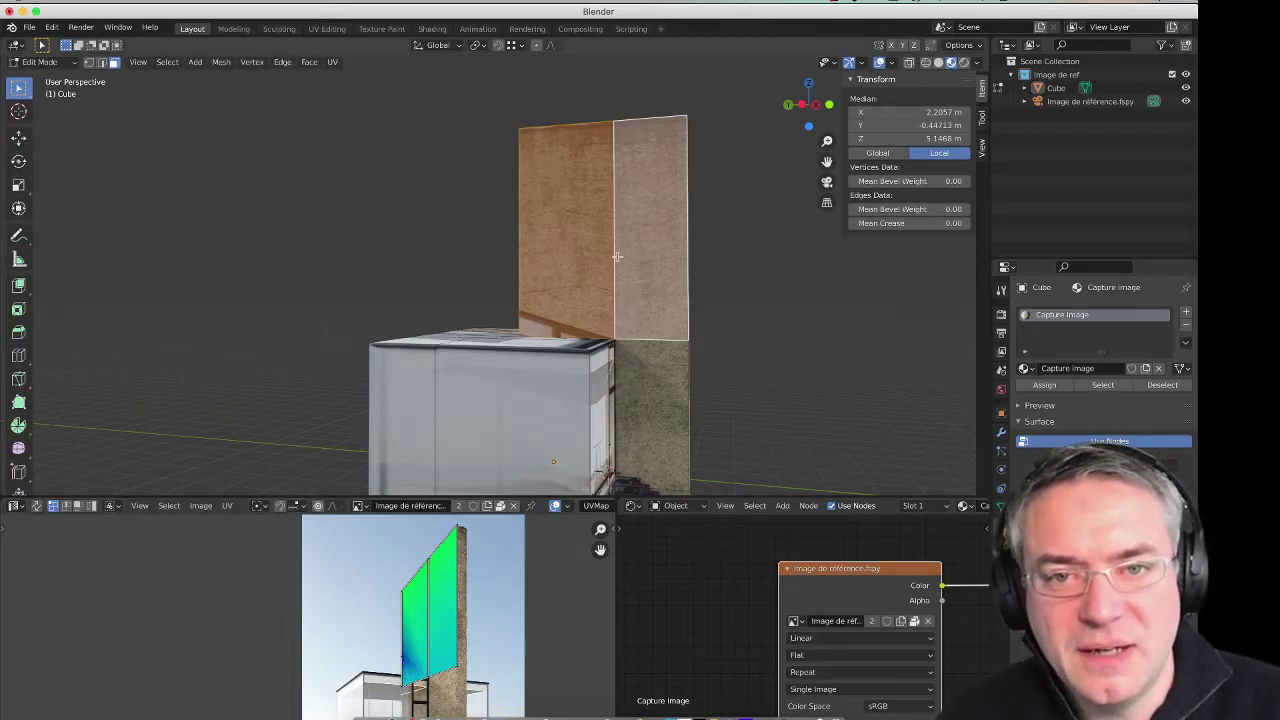
pyautogui.moveTo(680, 287); pyautogui.dragTo(570, 297, button='middle')
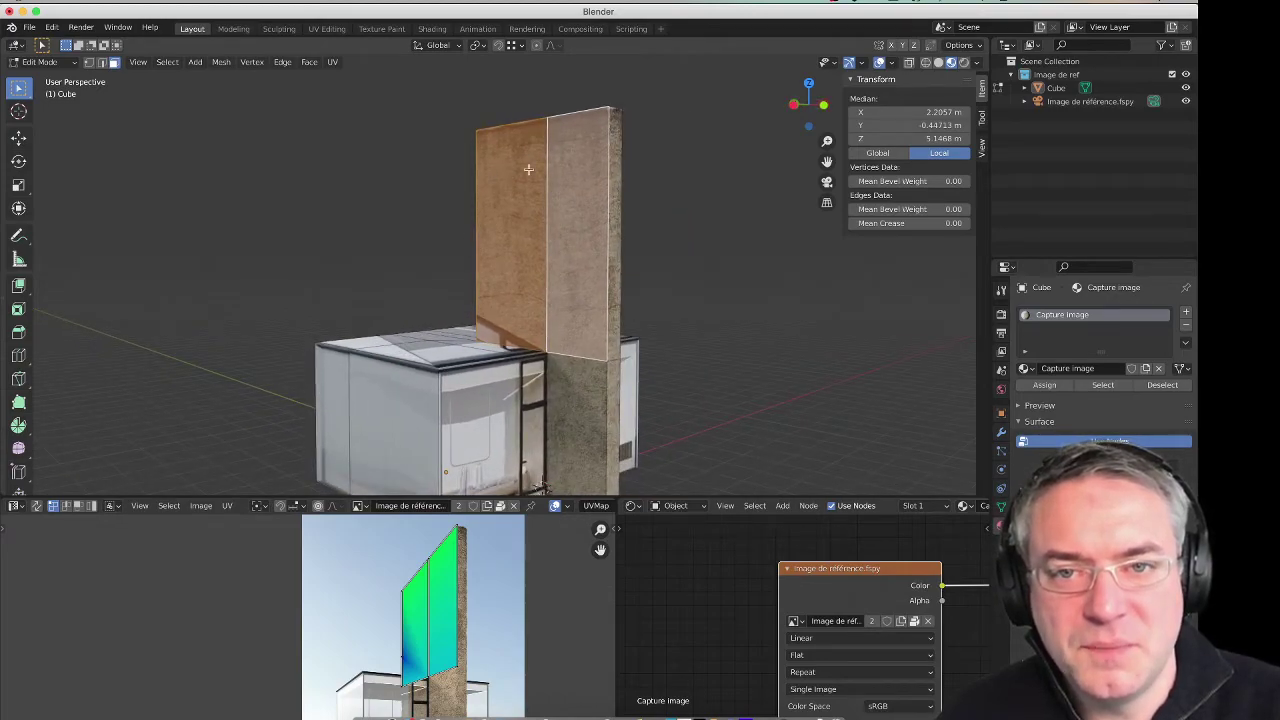
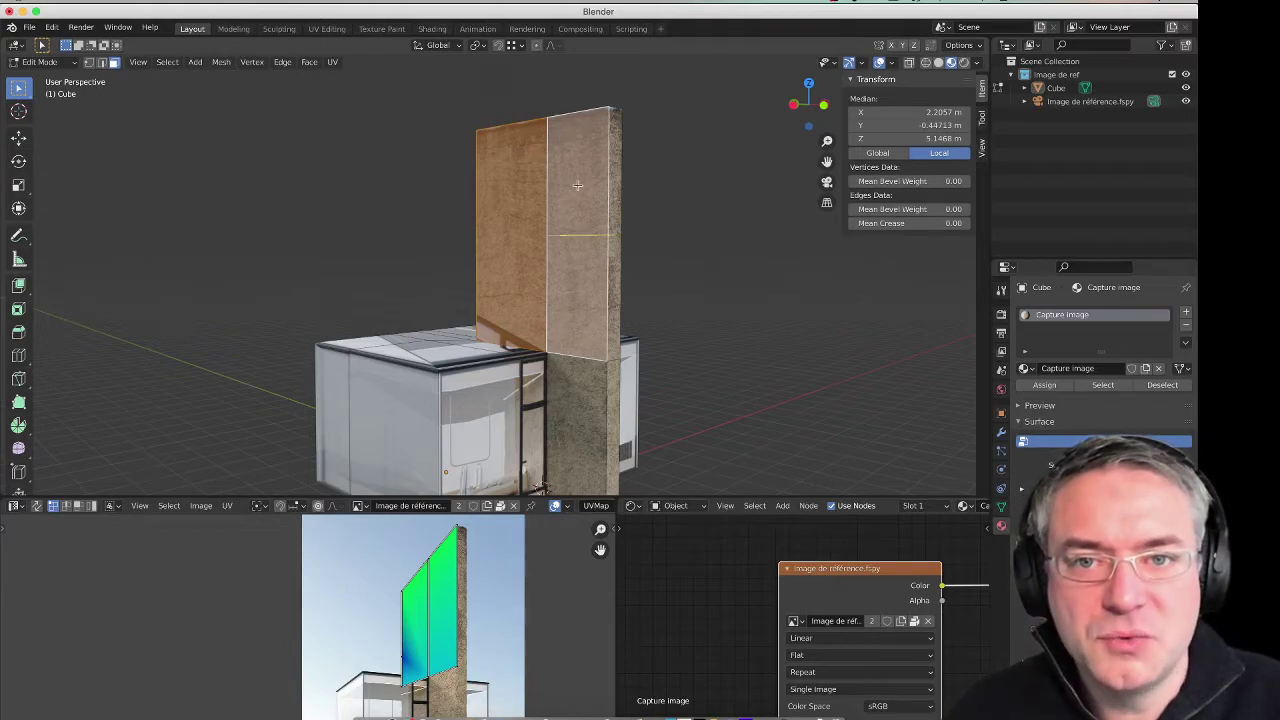
# Step: Add about six evenly spaced horizontal loop cuts across the upper wall panel
pyautogui.scroll(3, 547, 192)
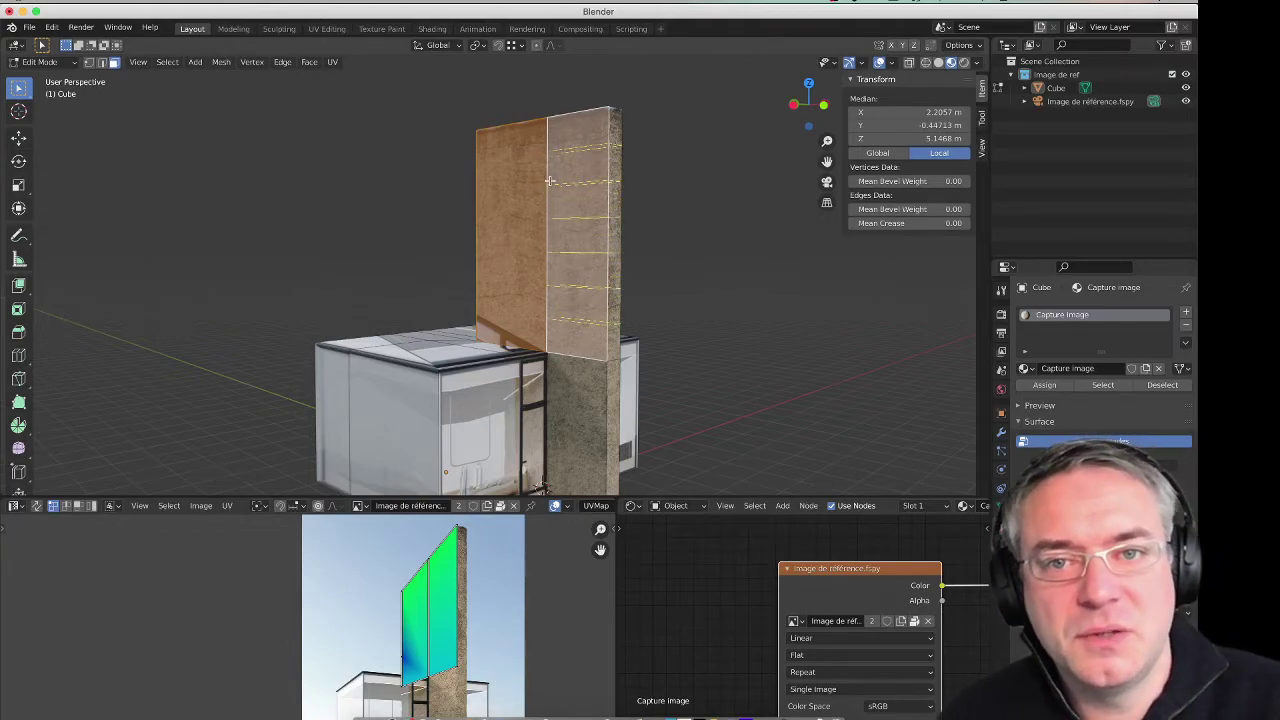
pyautogui.click(548, 188)
pyautogui.click(504, 193)
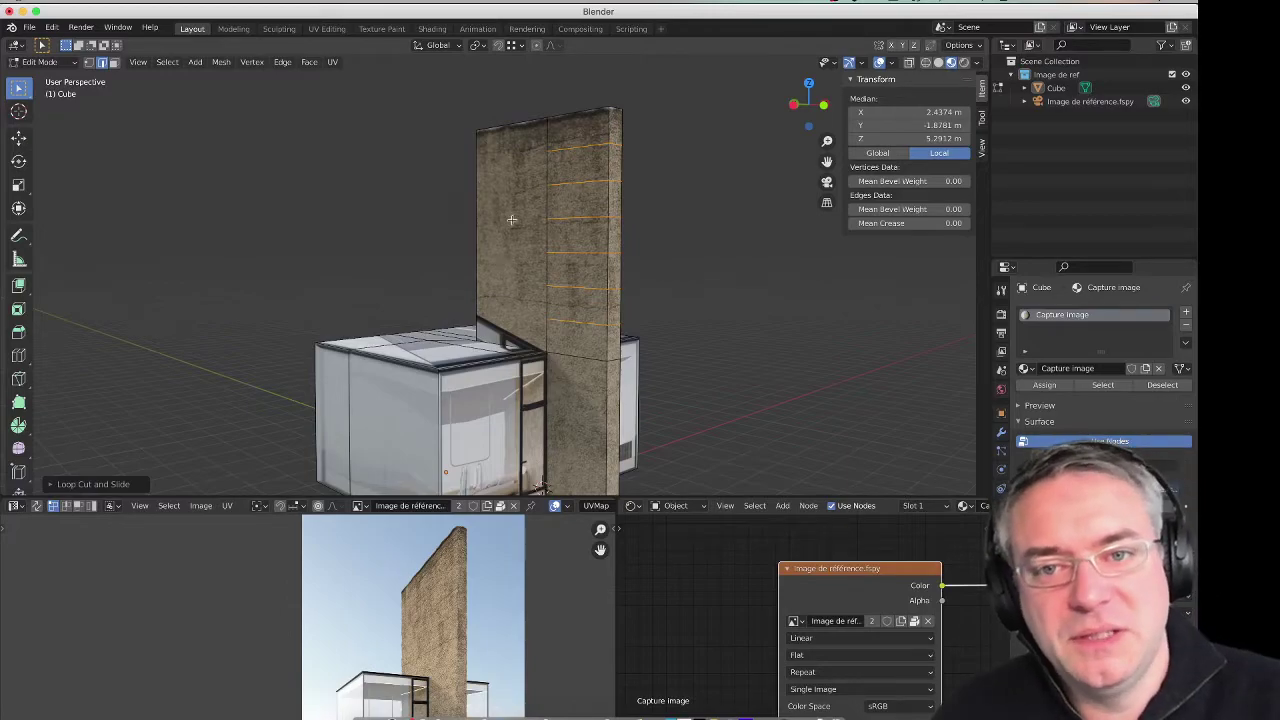
# Step: Bring the wall's left face into a head-on view and begin a knife cut across it
pyautogui.moveTo(465, 266); pyautogui.dragTo(523, 271, button='middle')
pyautogui.scroll(3, 533, 224)
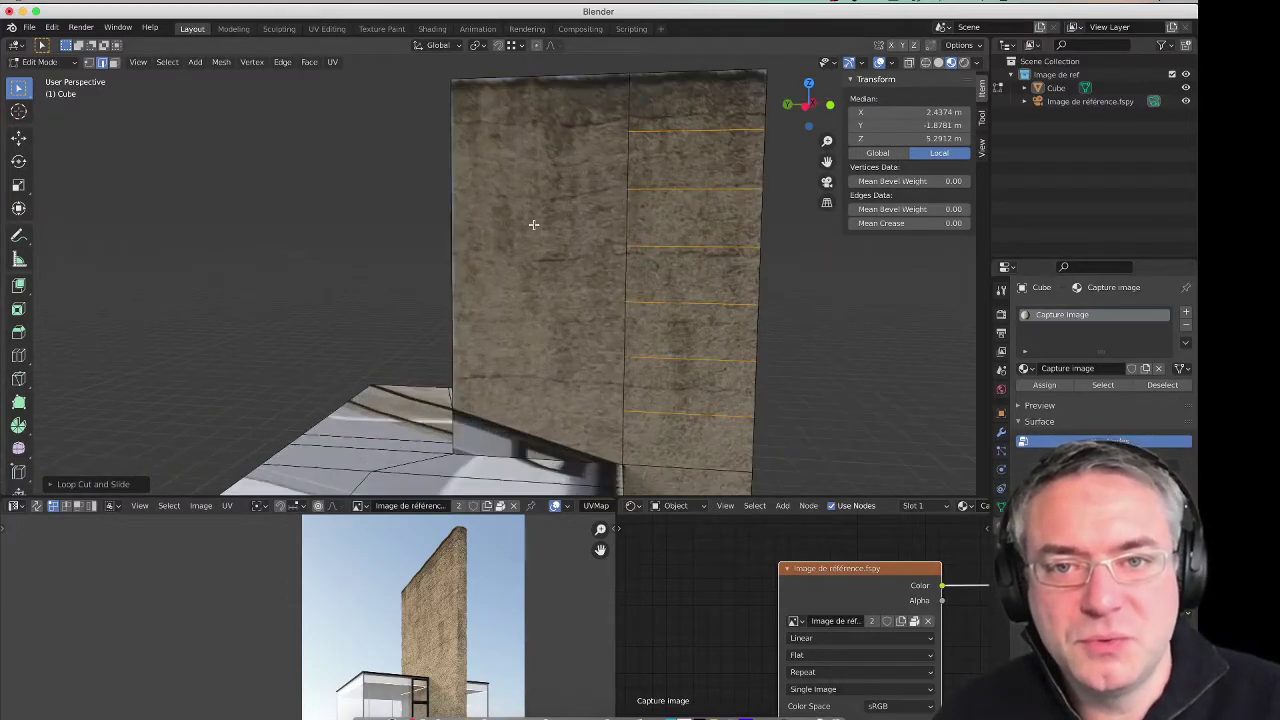
pyautogui.moveTo(543, 228)
pyautogui.mouseDown(button='middle')
pyautogui.moveTo(514, 229)
pyautogui.moveTo(537, 251)
pyautogui.mouseUp(button='middle')
pyautogui.moveTo(571, 211); pyautogui.dragTo(571, 209, button='middle')
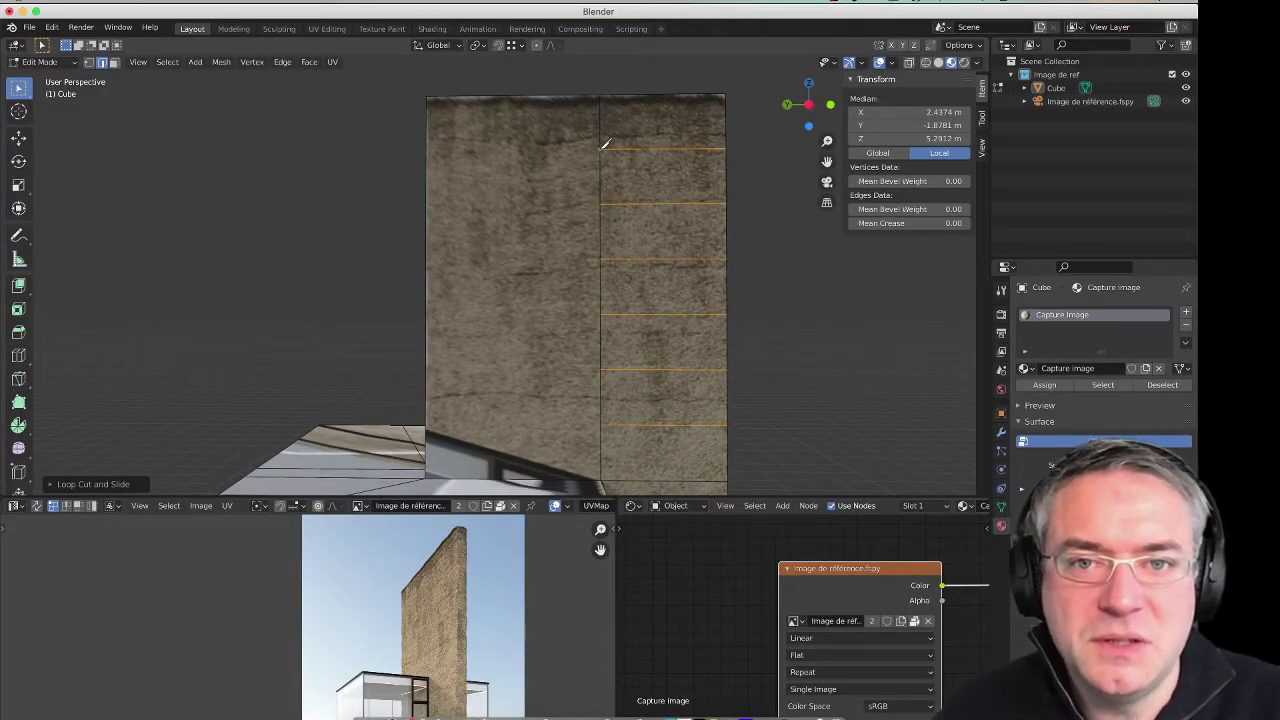
pyautogui.press('k')
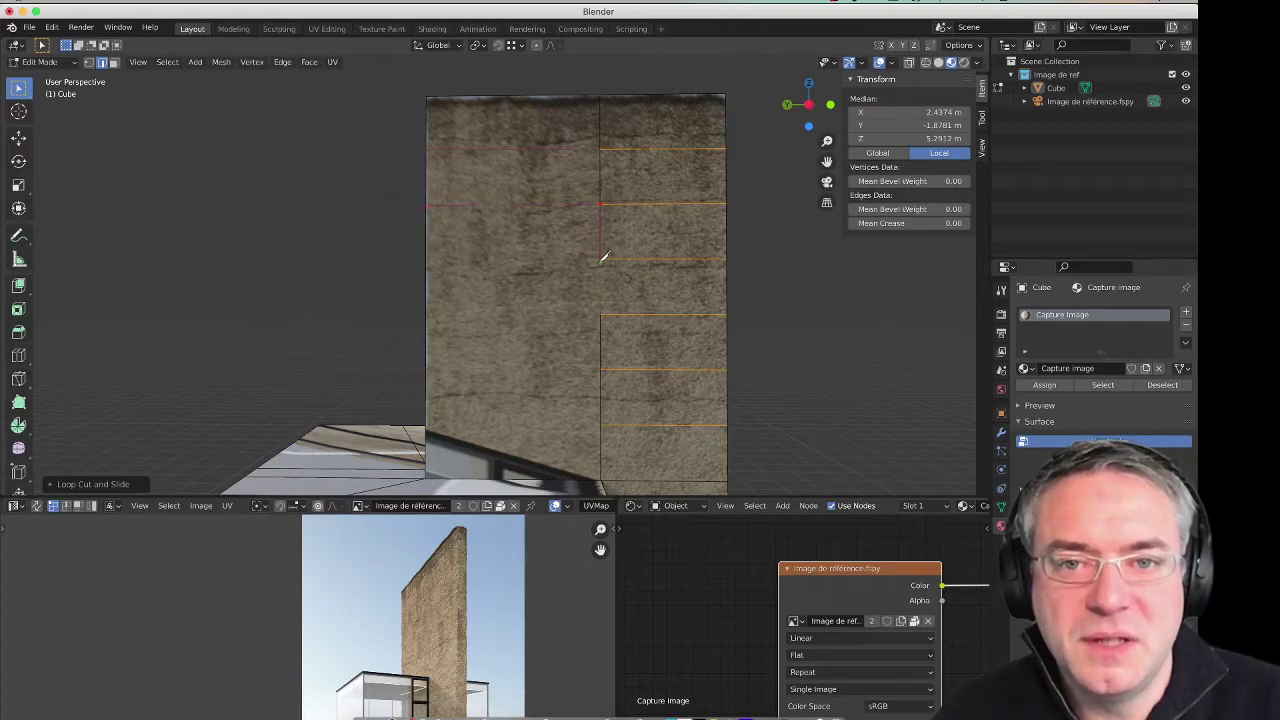
# Step: Knife-cut a row line from the wall's left edge to the middle edge's vertex
pyautogui.click(428, 259)
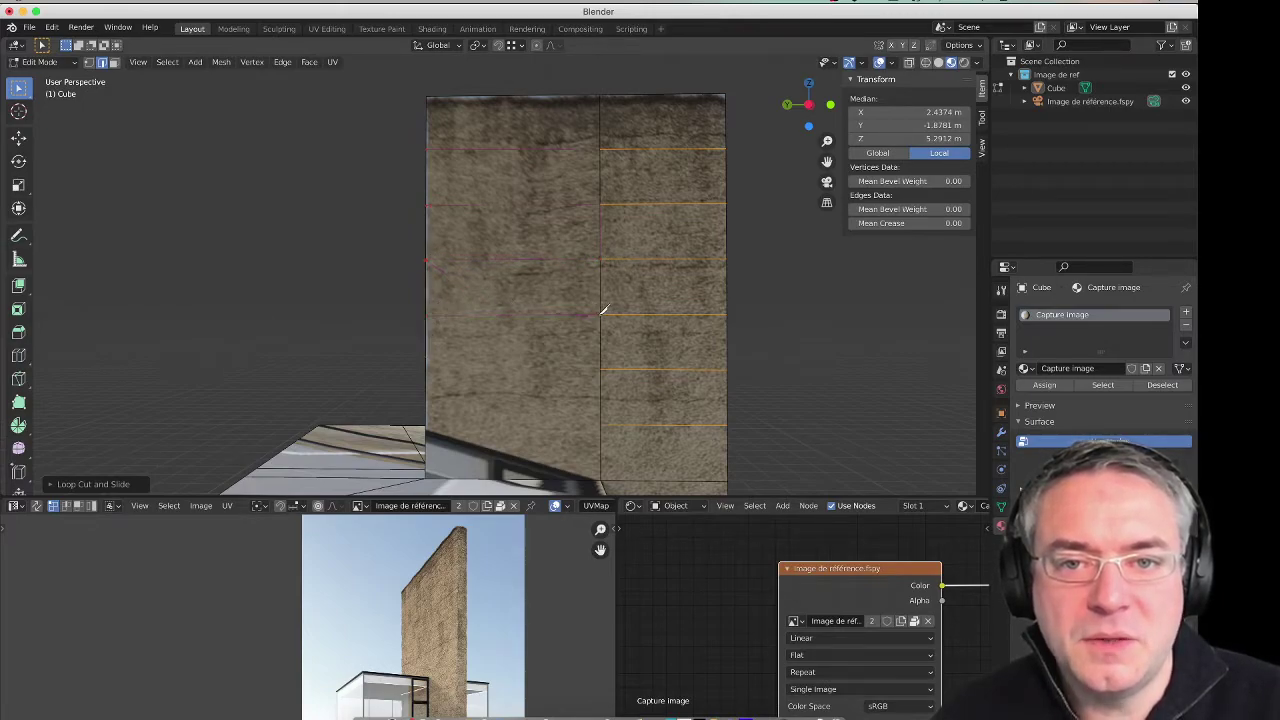
pyautogui.click(601, 368)
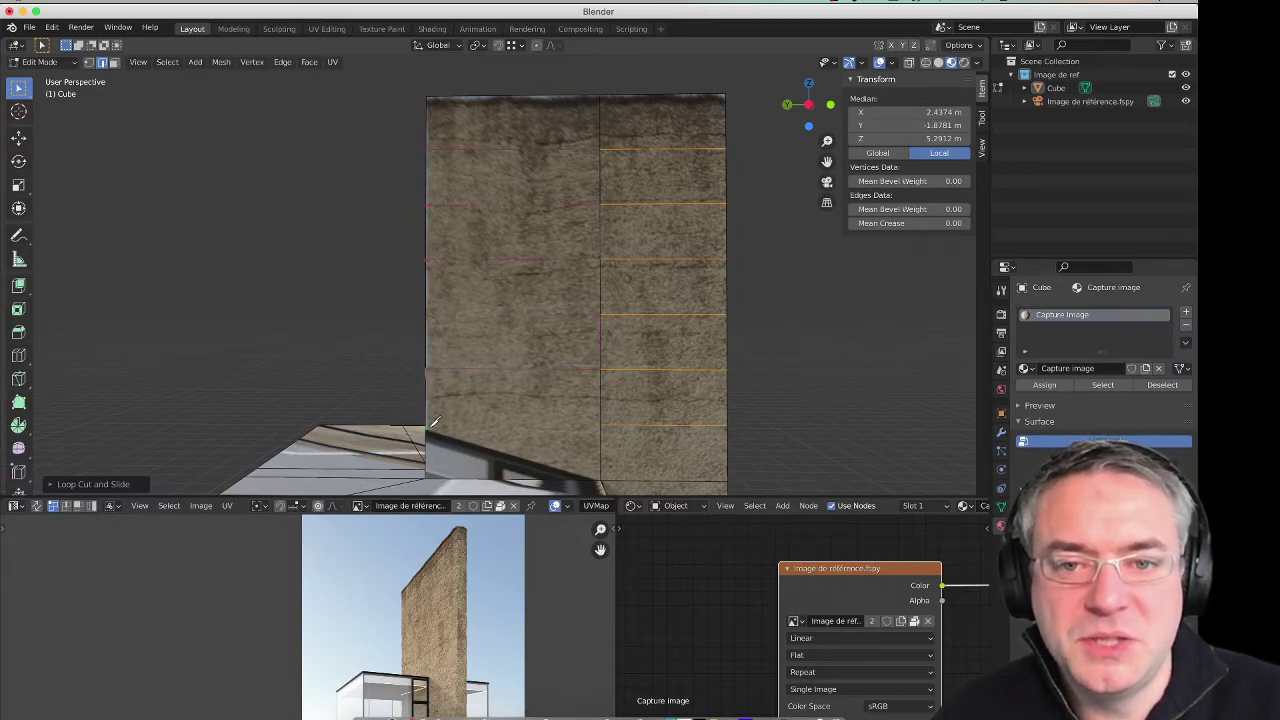
pyautogui.press('Return')
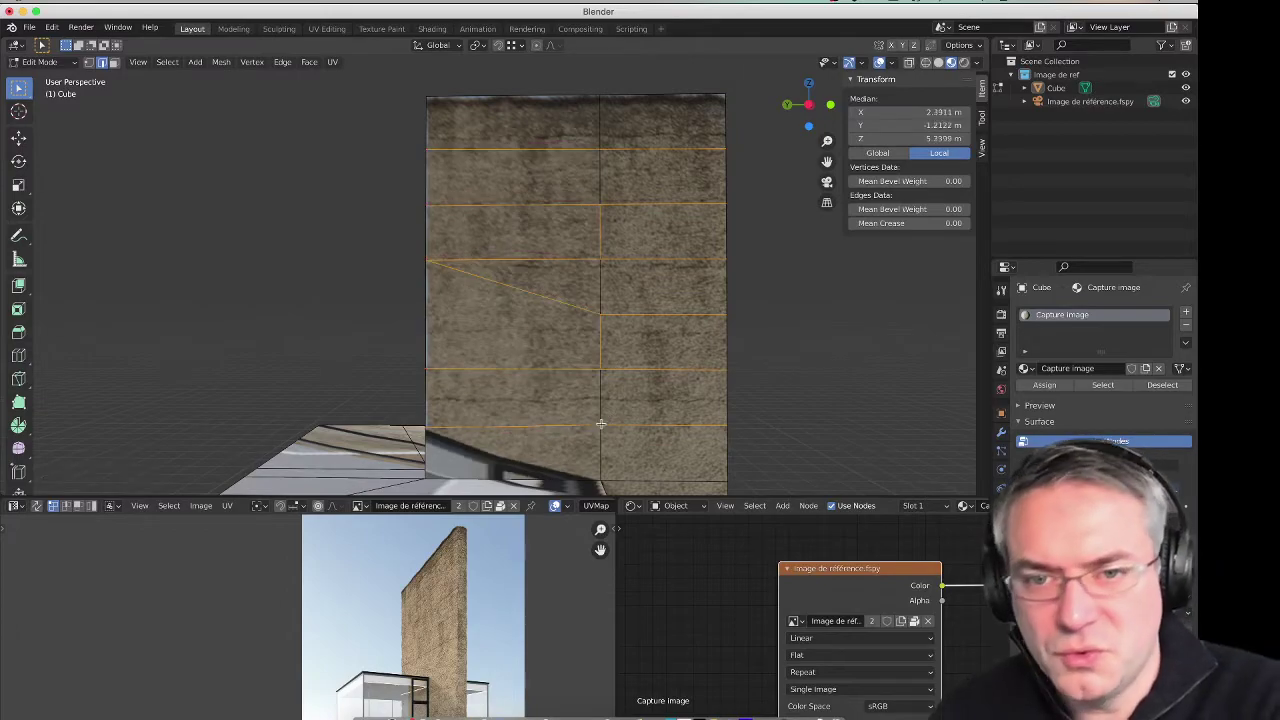
# Step: Hide the diagonal edge and redraw the cut level from the middle vertex to the left border
pyautogui.click(543, 296)
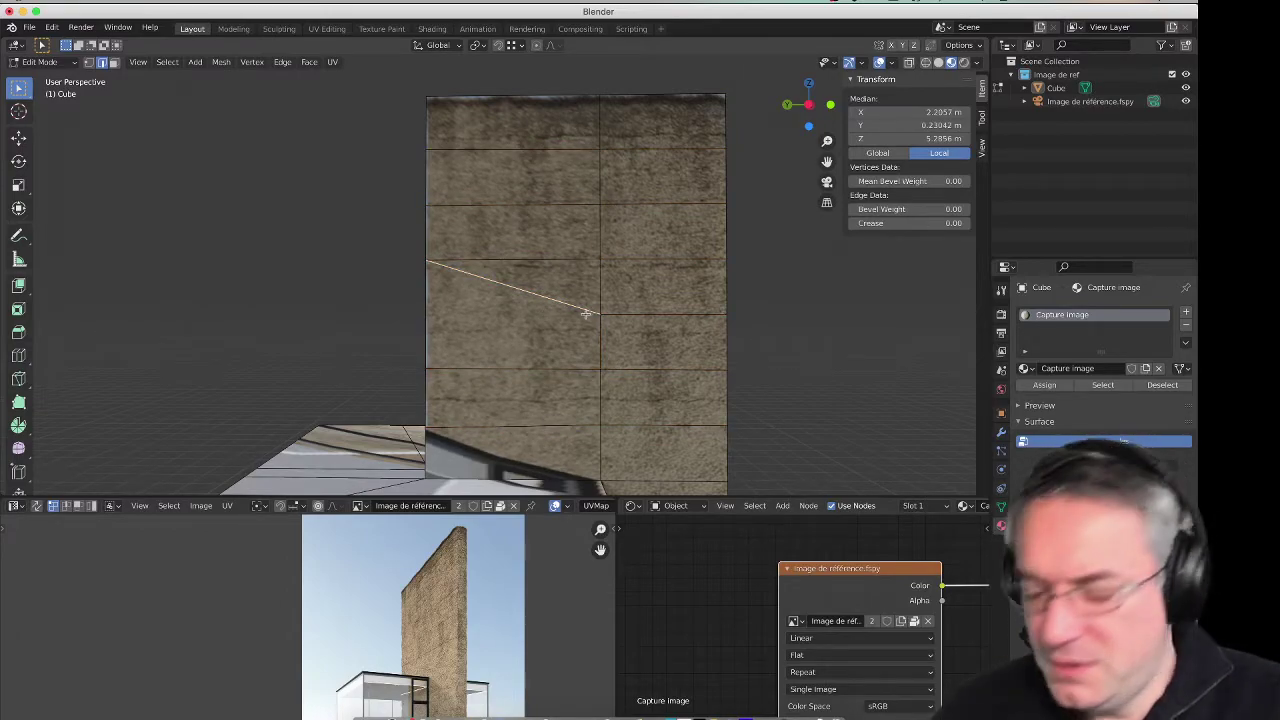
pyautogui.press('h')
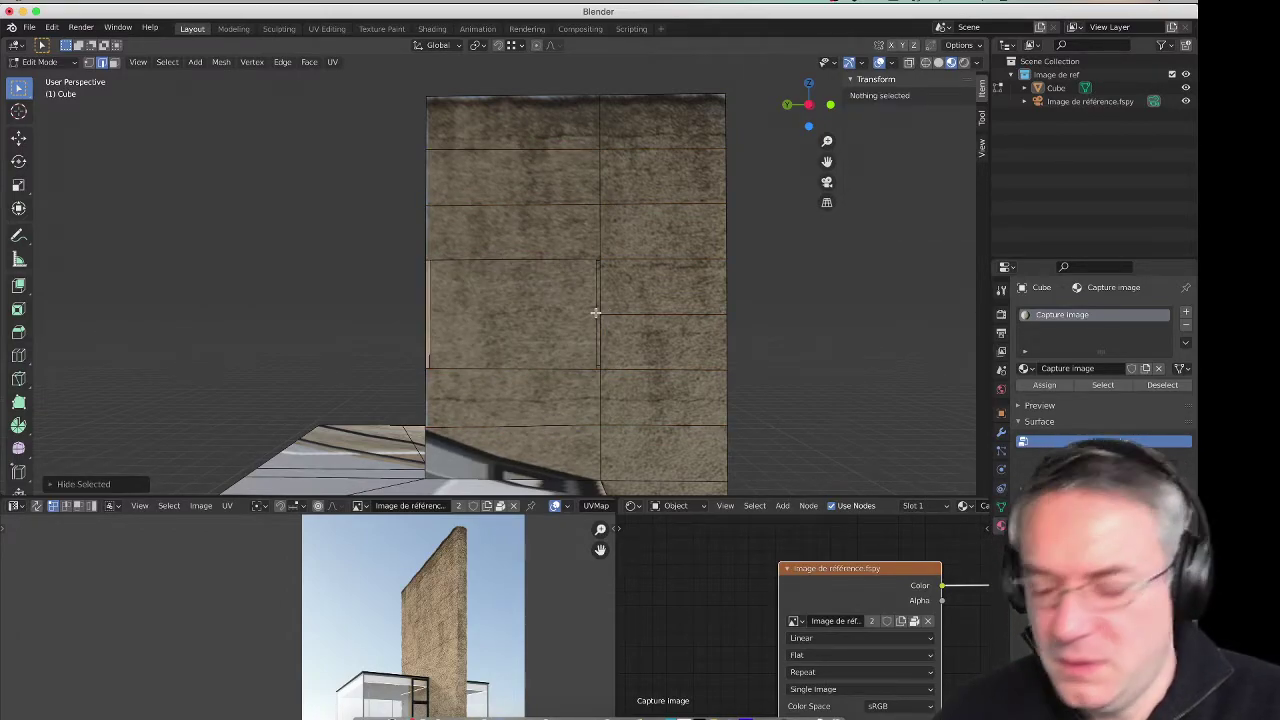
pyautogui.click(597, 313)
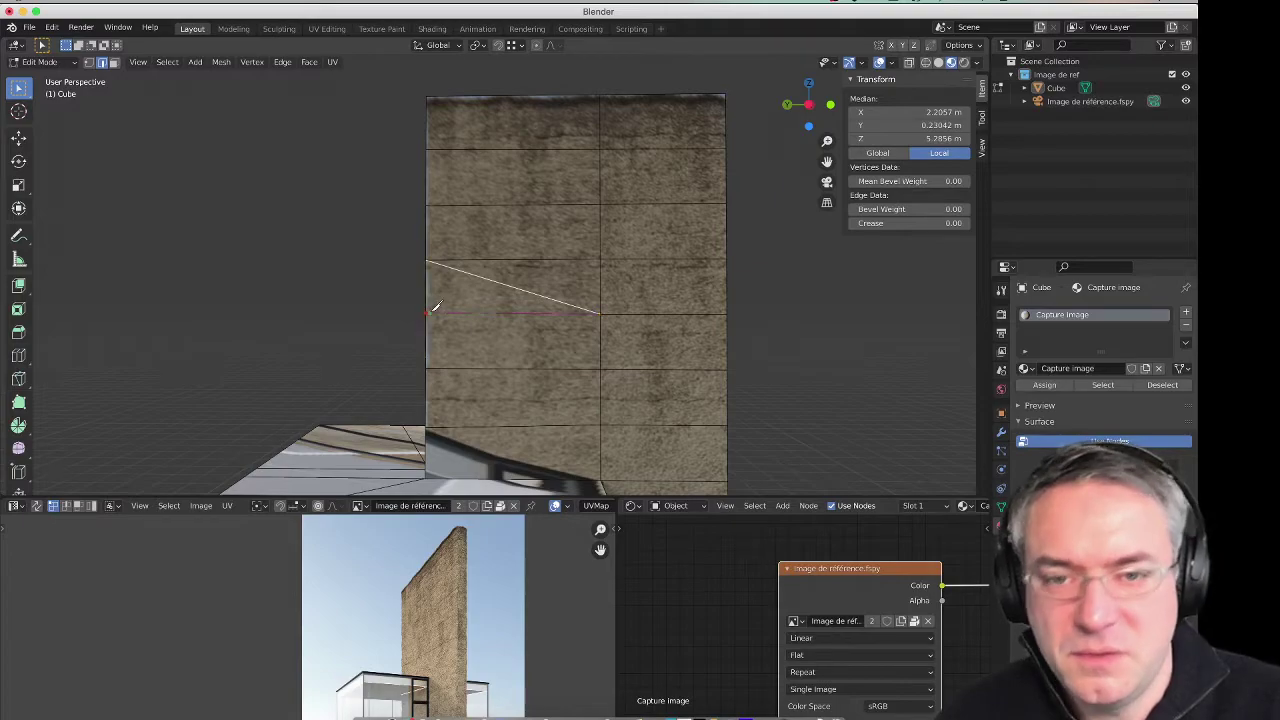
pyautogui.click(430, 311)
# Step: Dissolve the leftover diagonal edge and view the whole wall and cabin
pyautogui.click(507, 284)
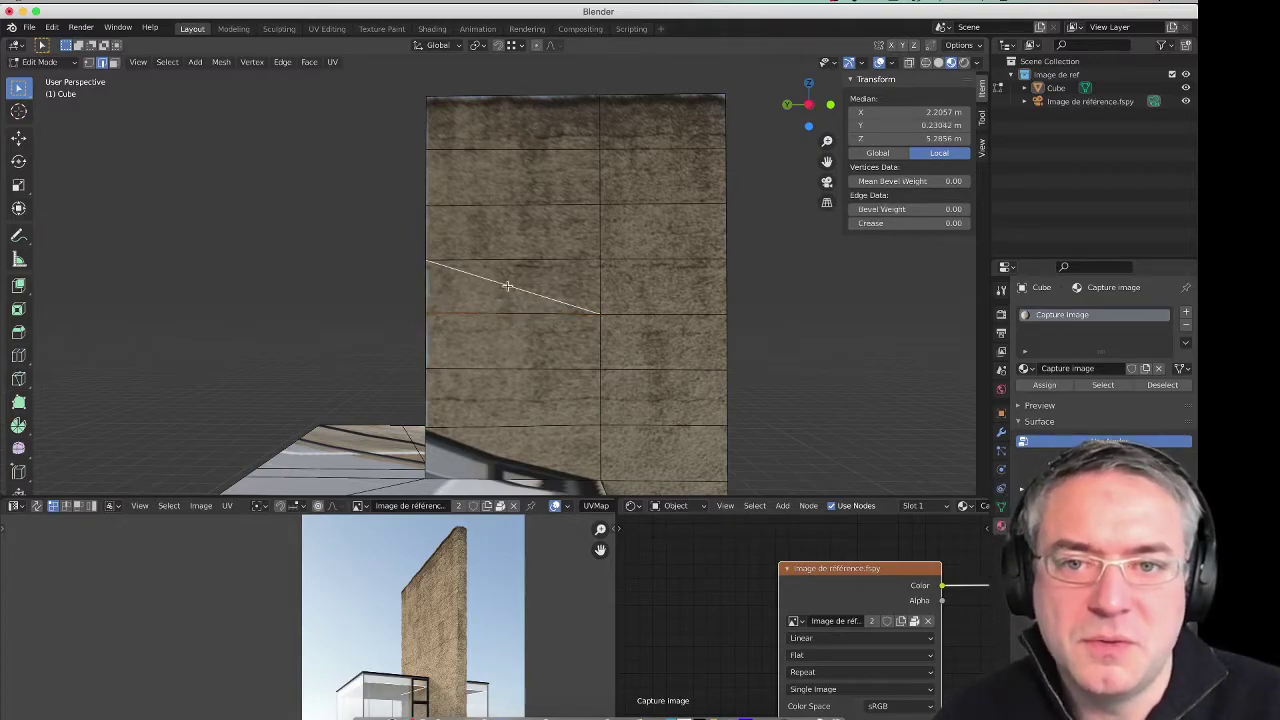
pyautogui.press('x')
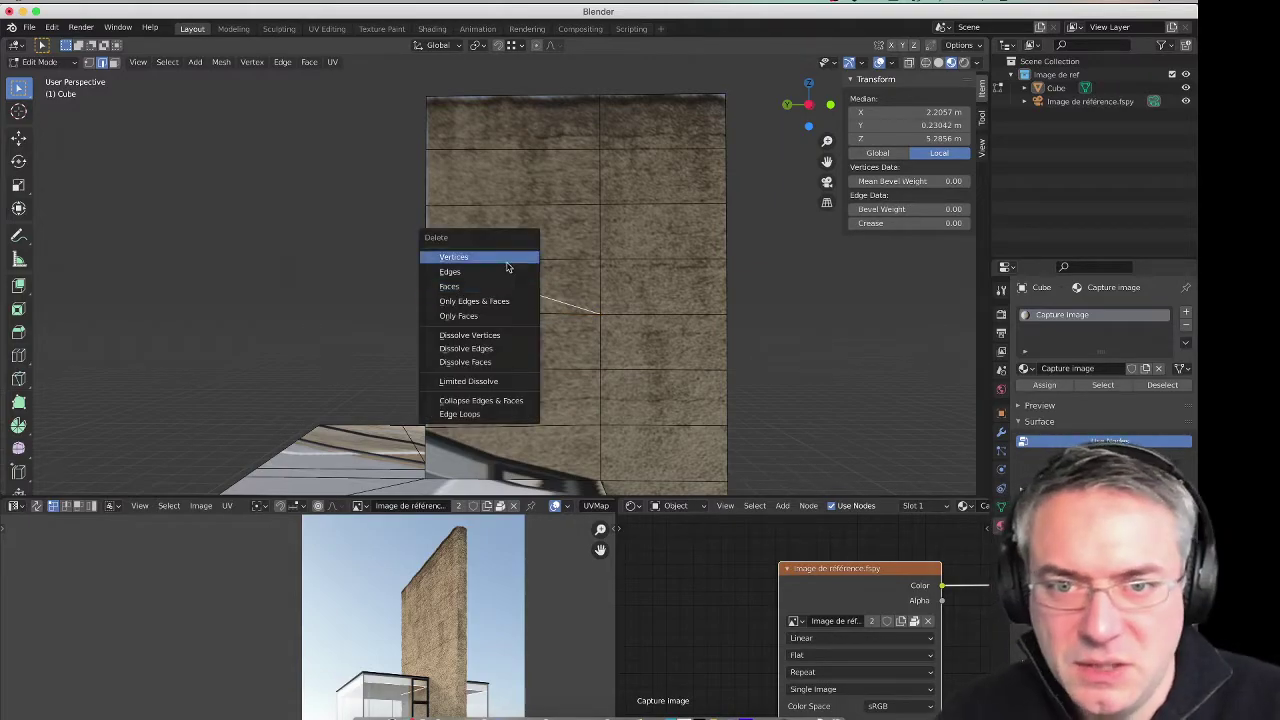
pyautogui.click(483, 352)
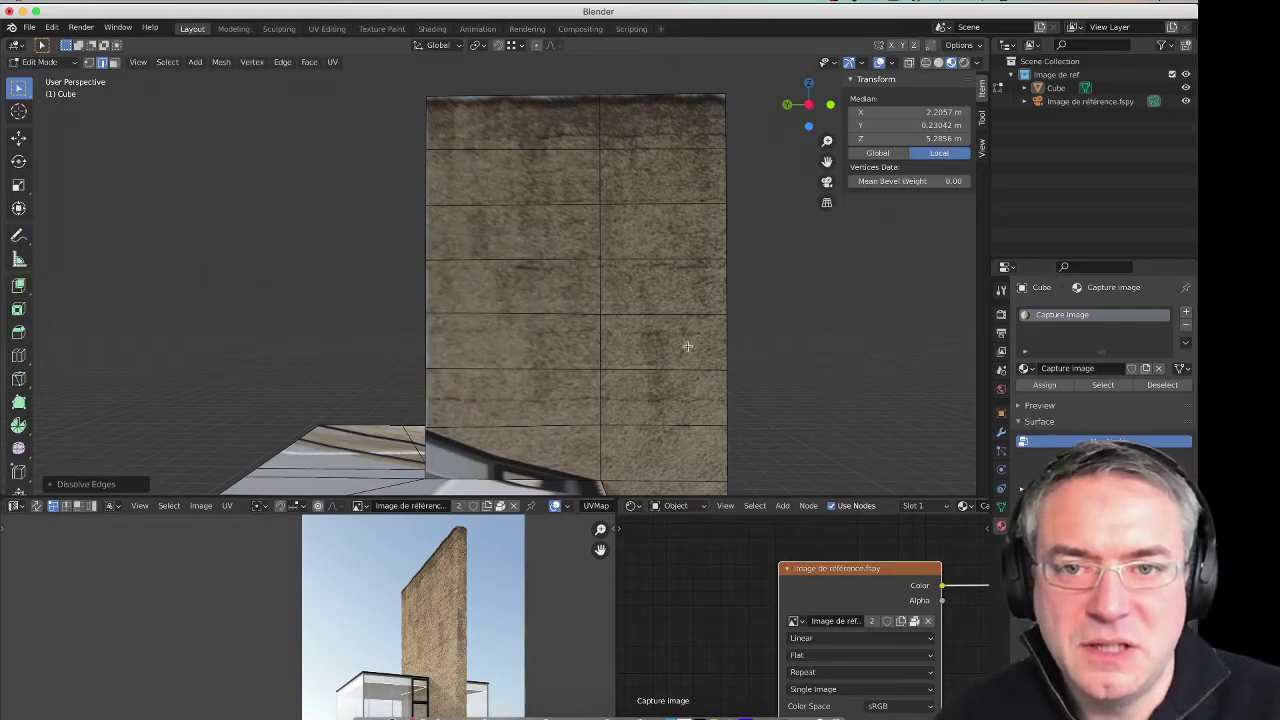
pyautogui.moveTo(687, 346)
pyautogui.mouseDown(button='middle')
pyautogui.moveTo(616, 351)
pyautogui.moveTo(588, 331)
pyautogui.moveTo(511, 138)
pyautogui.mouseUp(button='middle')
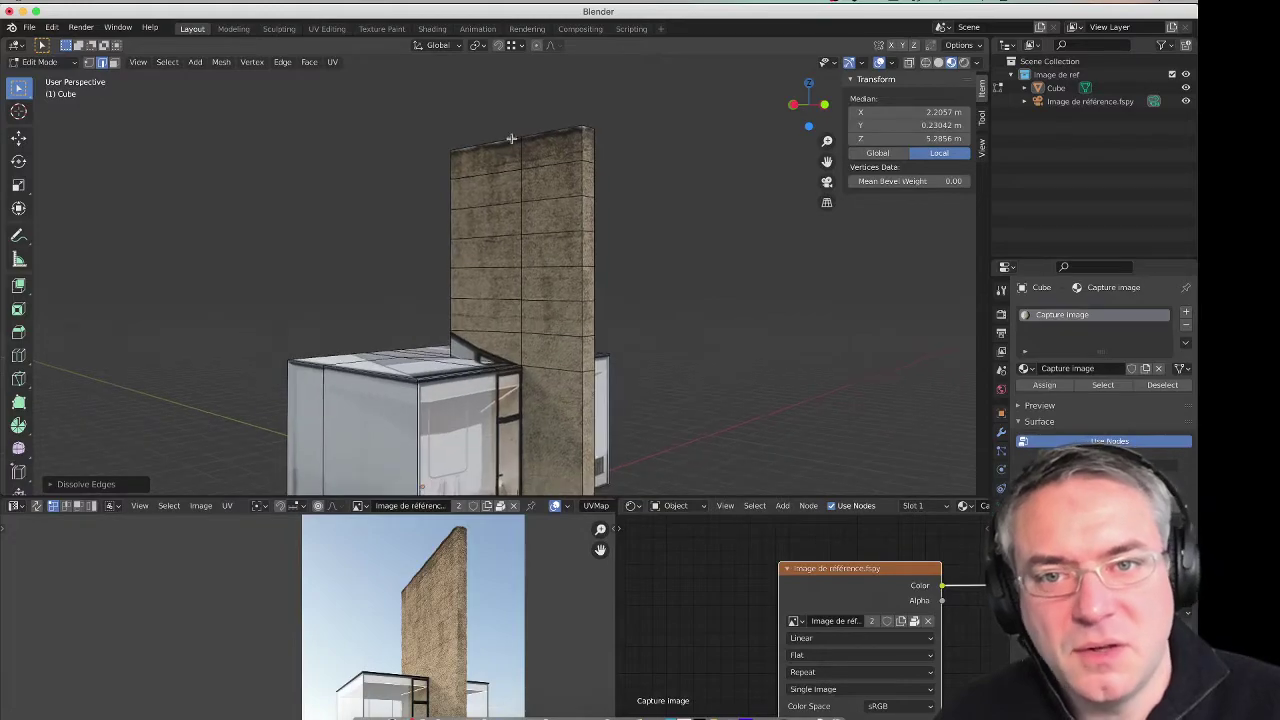
# Step: Switch to Face select and select all 13 front faces of the wall
pyautogui.scroll(3, 497, 352)
pyautogui.scroll(2, 483, 268)
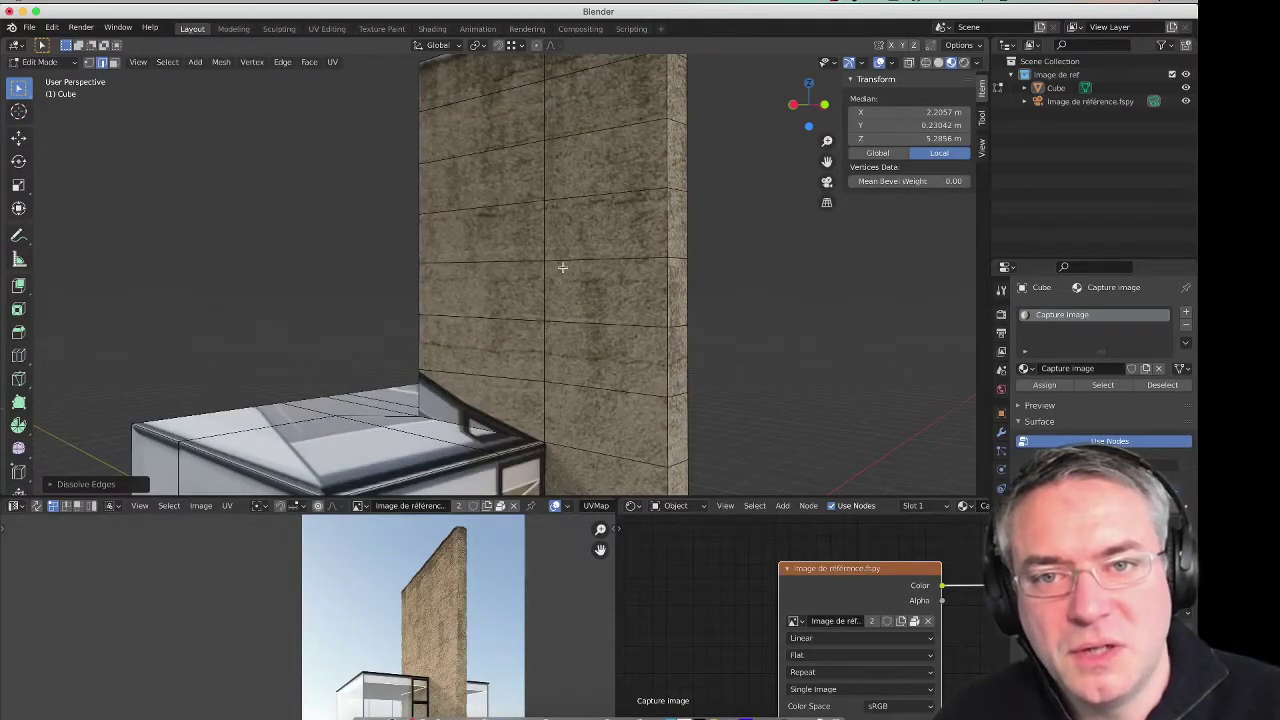
pyautogui.moveTo(562, 268)
pyautogui.mouseDown(button='middle')
pyautogui.moveTo(551, 309)
pyautogui.moveTo(511, 310)
pyautogui.moveTo(476, 203)
pyautogui.mouseUp(button='middle')
pyautogui.click(472, 149)
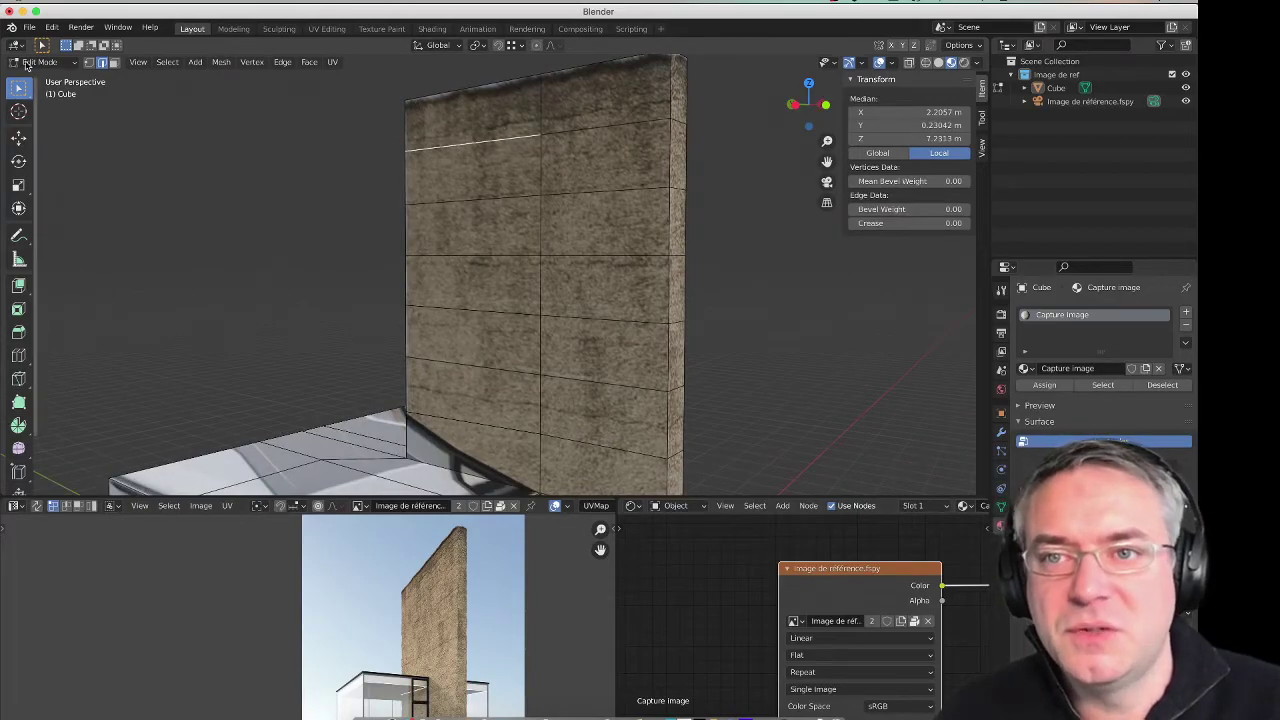
pyautogui.click(365, 103)
pyautogui.click(534, 129)
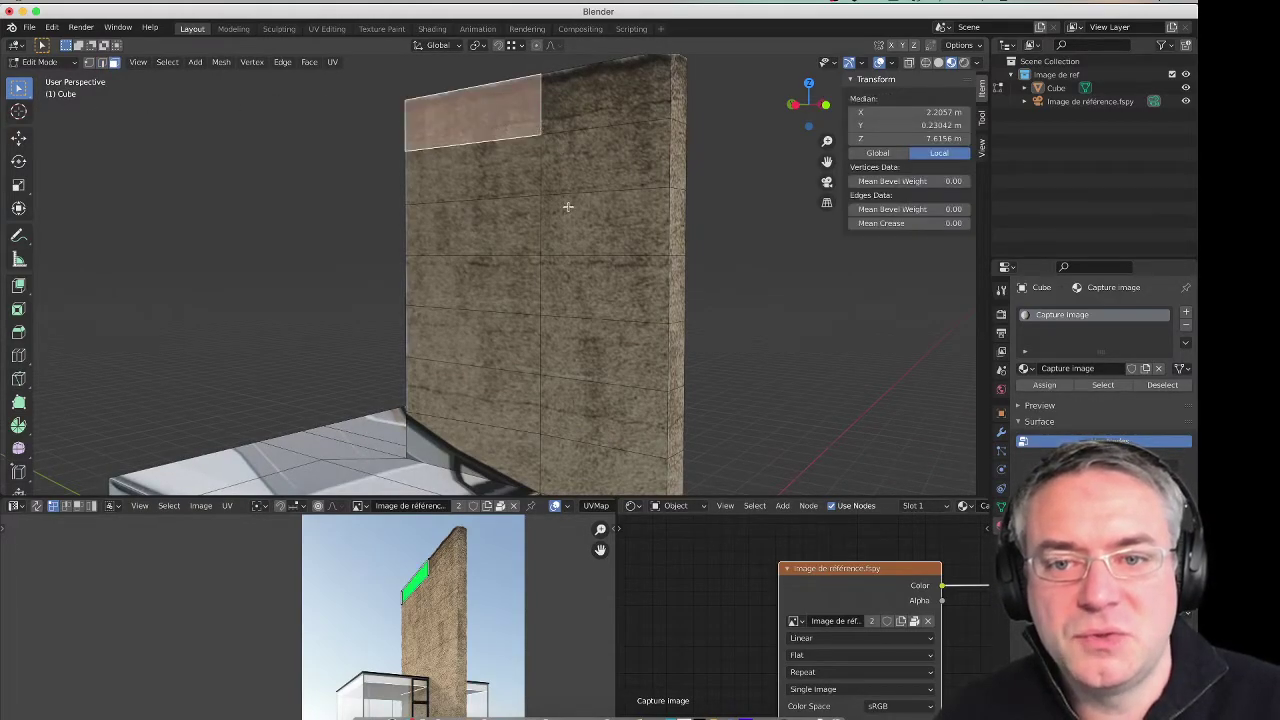
pyautogui.keyDown('shift'); pyautogui.click(597, 154); pyautogui.keyUp('shift')
pyautogui.keyDown('shift'); pyautogui.click(607, 108); pyautogui.keyUp('shift')
pyautogui.keyDown('shift'); pyautogui.click(478, 172); pyautogui.keyUp('shift')
pyautogui.keyDown('shift'); pyautogui.click(486, 226); pyautogui.keyUp('shift')
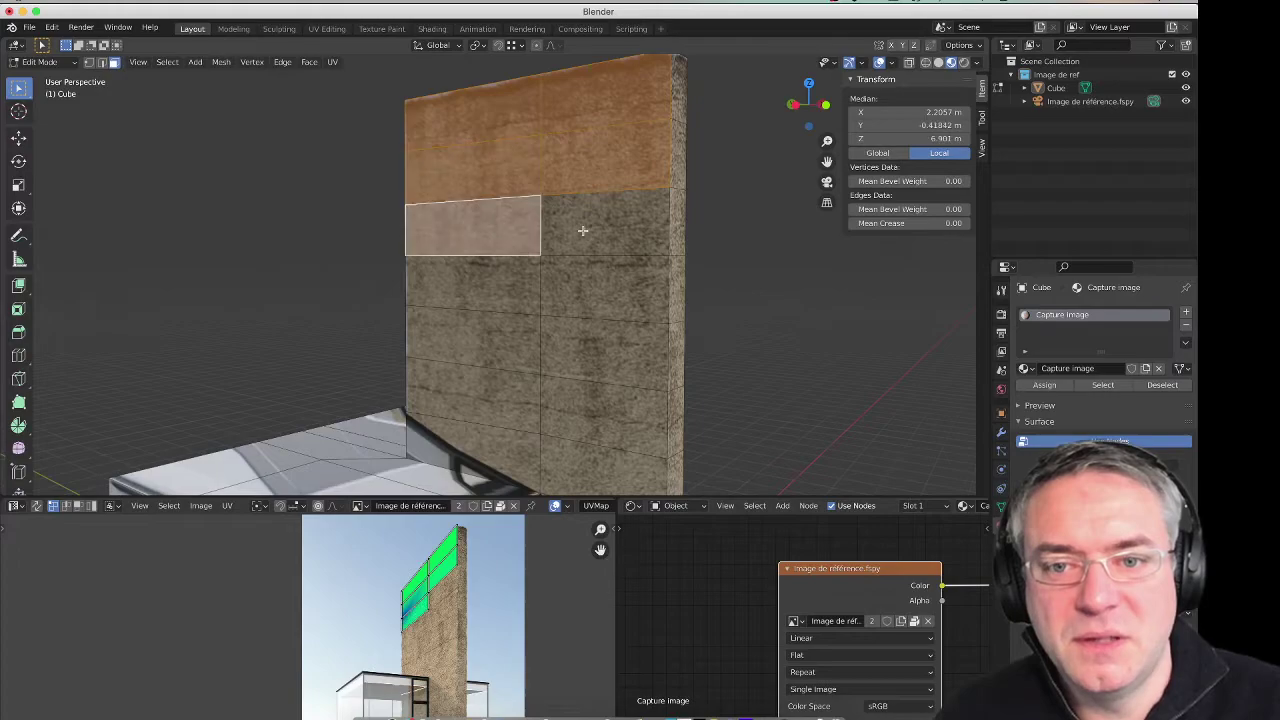
pyautogui.keyDown('shift'); pyautogui.click(590, 228); pyautogui.keyUp('shift')
pyautogui.keyDown('shift'); pyautogui.click(587, 297); pyautogui.keyUp('shift')
pyautogui.keyDown('shift'); pyautogui.click(480, 292); pyautogui.keyUp('shift')
pyautogui.keyDown('shift'); pyautogui.click(480, 340); pyautogui.keyUp('shift')
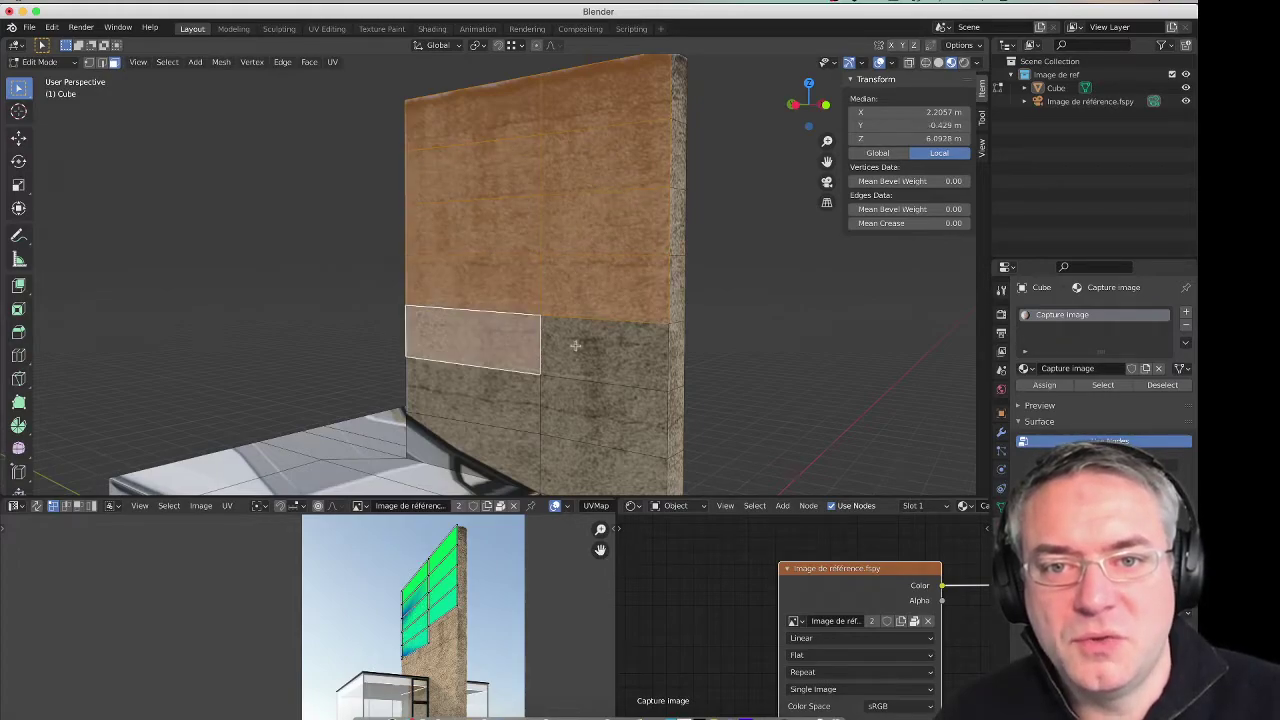
pyautogui.keyDown('shift'); pyautogui.click(577, 346); pyautogui.keyUp('shift')
pyautogui.keyDown('shift'); pyautogui.click(578, 405); pyautogui.keyUp('shift')
pyautogui.keyDown('shift'); pyautogui.click(498, 443); pyautogui.keyUp('shift')
pyautogui.keyDown('shift'); pyautogui.click(600, 462); pyautogui.keyUp('shift')
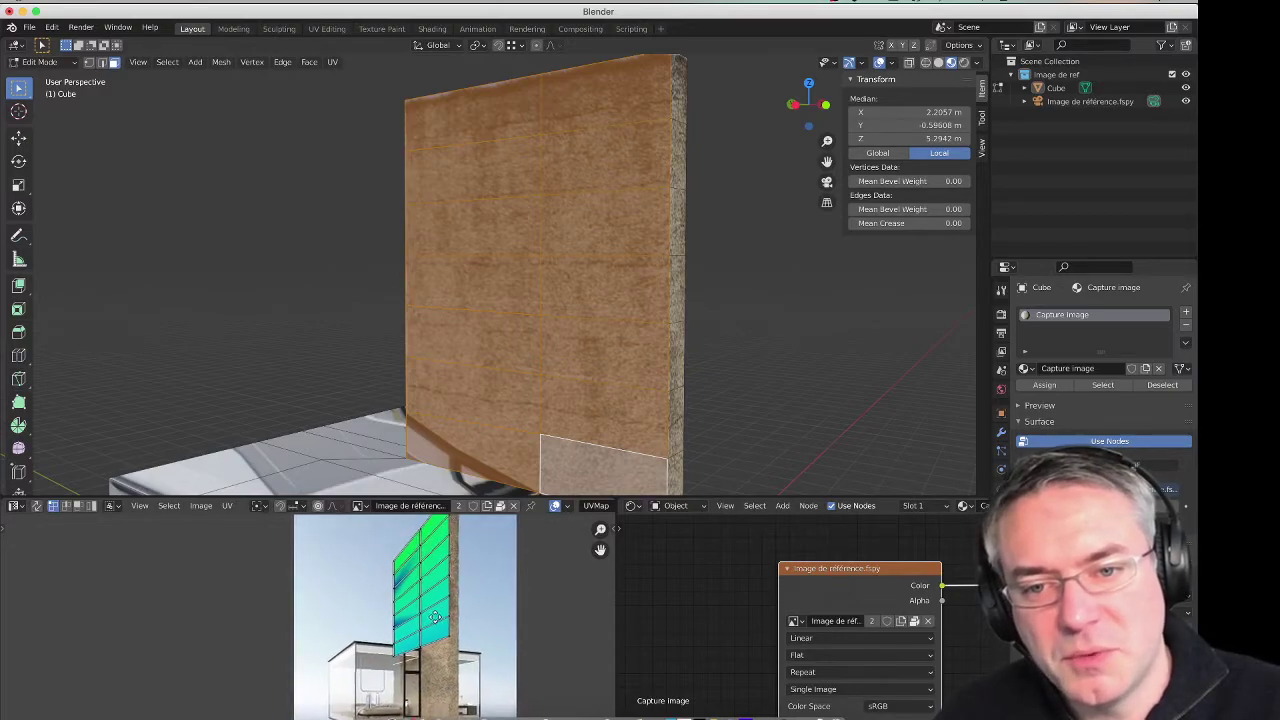
# Step: Inspect the faces' UVs over the reference photo, then select a face on the wall's narrow side
pyautogui.scroll(3, 436, 616)
pyautogui.hscroll(5, 494, 628)
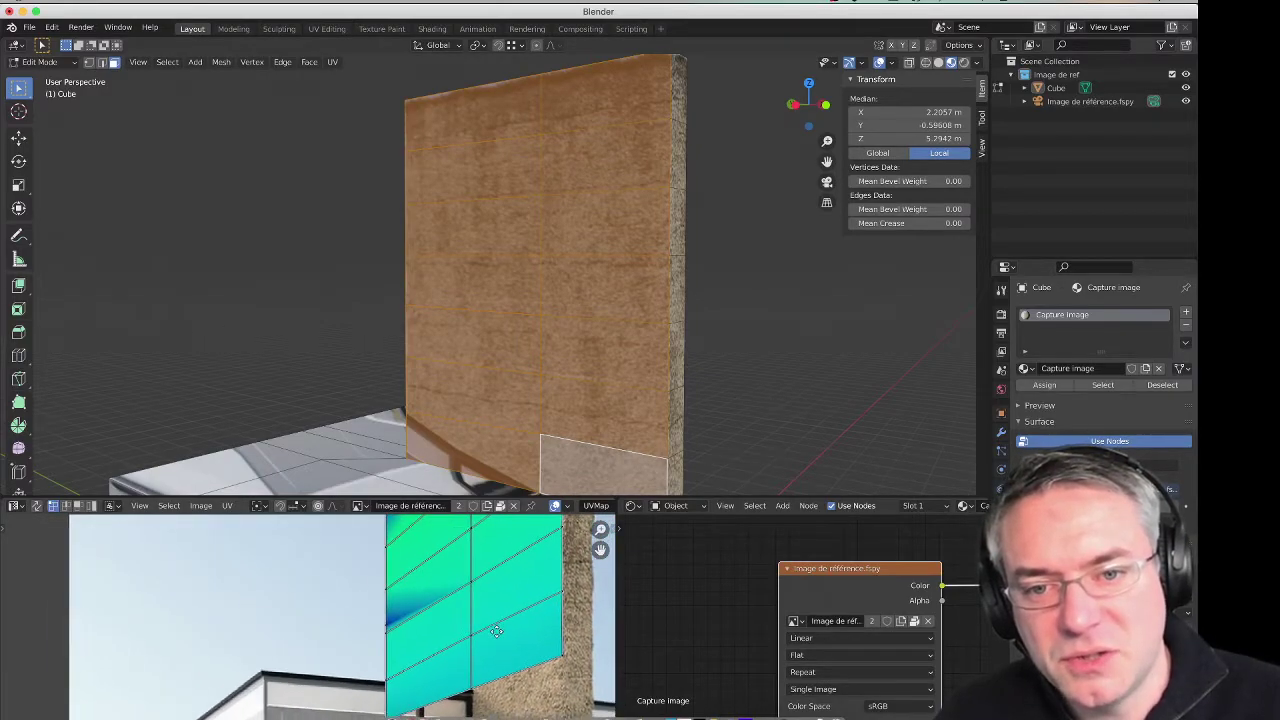
pyautogui.hscroll(3, 492, 618)
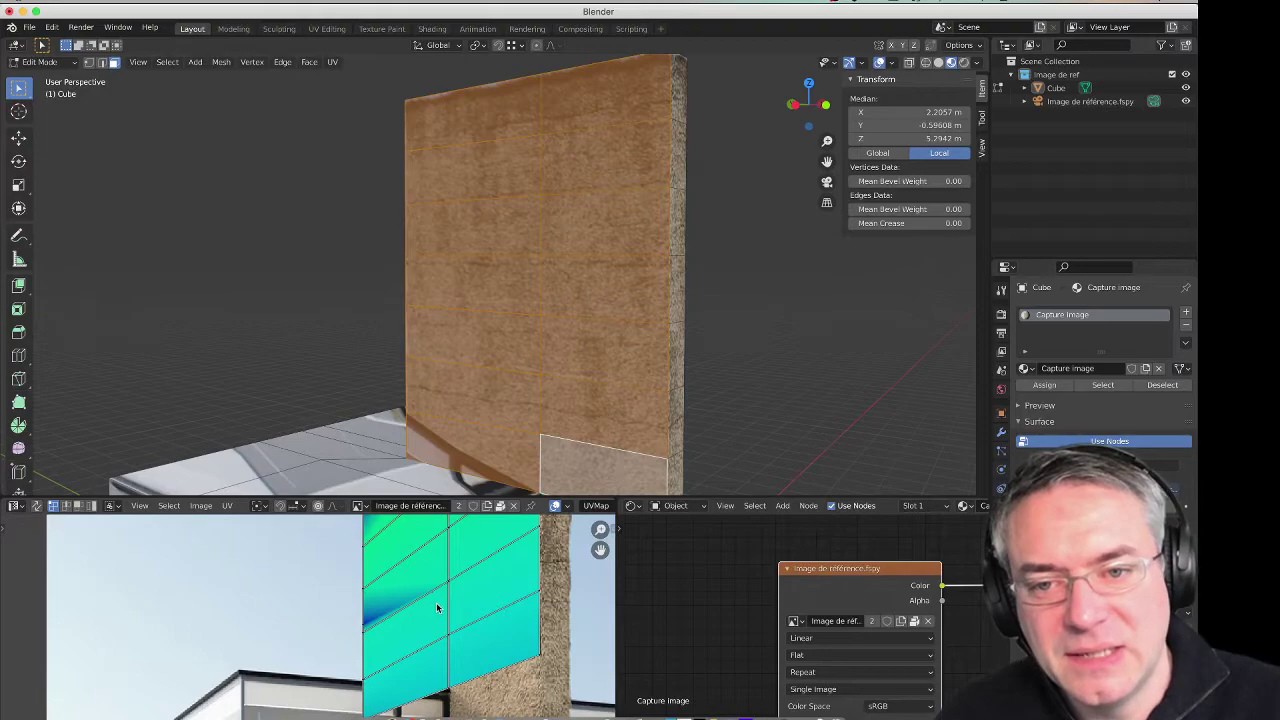
pyautogui.scroll(-5, 437, 607)
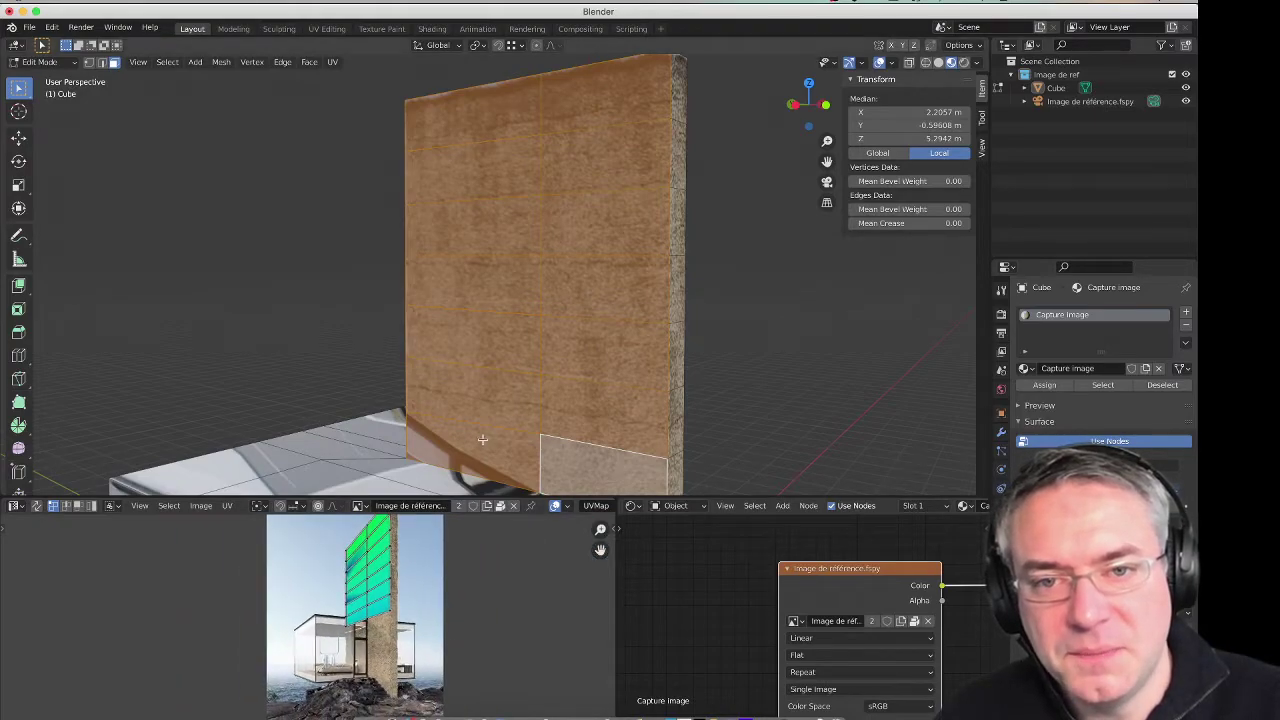
pyautogui.hscroll(-5, 592, 285)
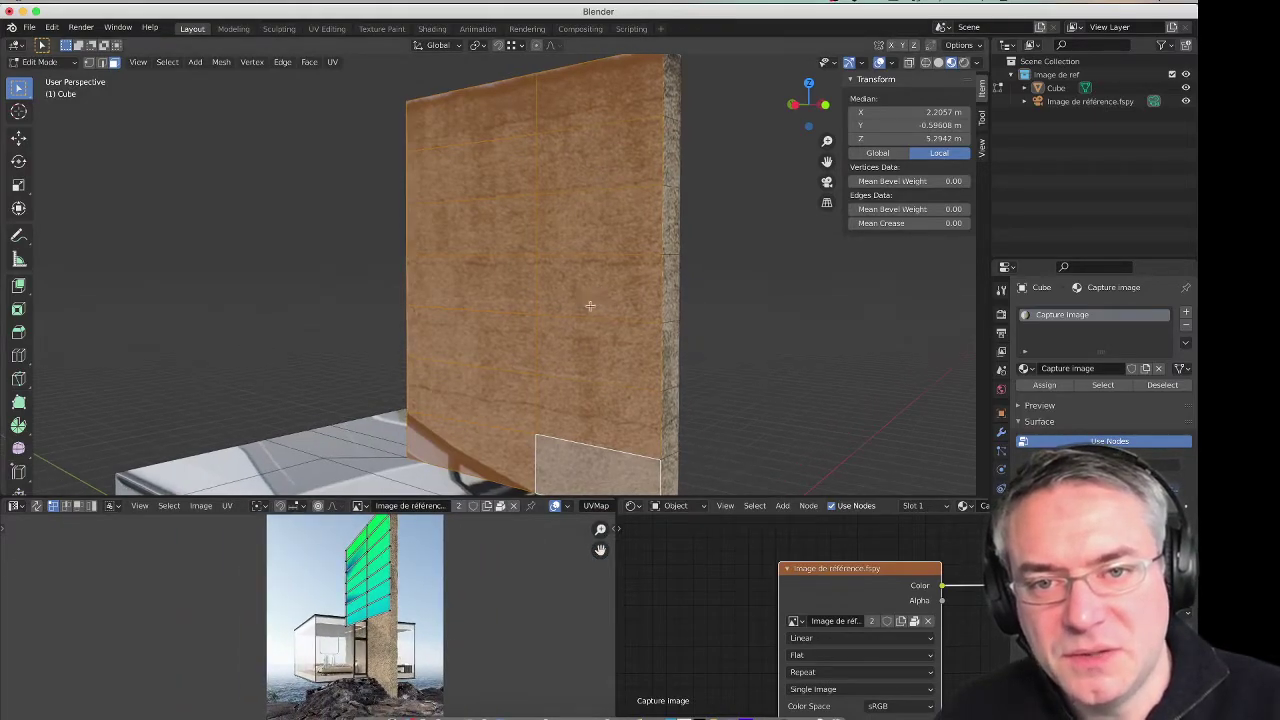
pyautogui.hscroll(-8, 550, 335)
pyautogui.hscroll(-3, 532, 332)
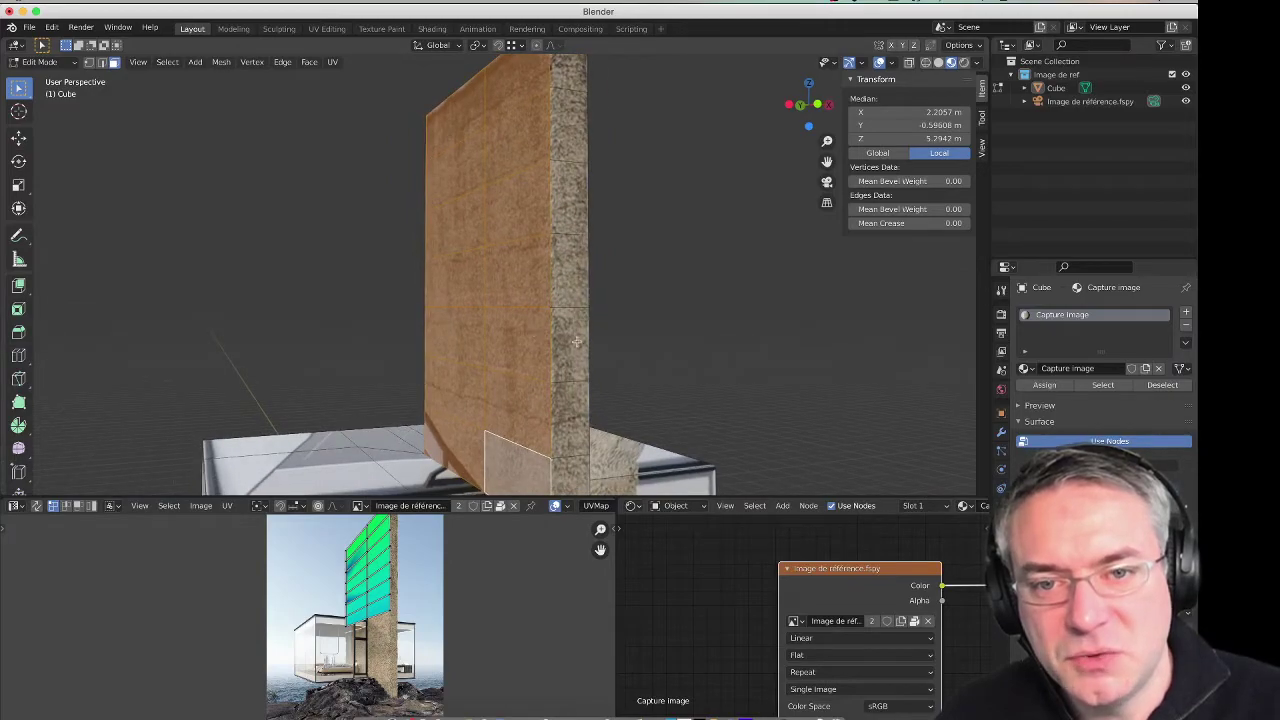
pyautogui.click(572, 344)
# Step: Step the selection up the wall's side faces while viewing their UVs on the photo
pyautogui.scroll(3, 384, 600)
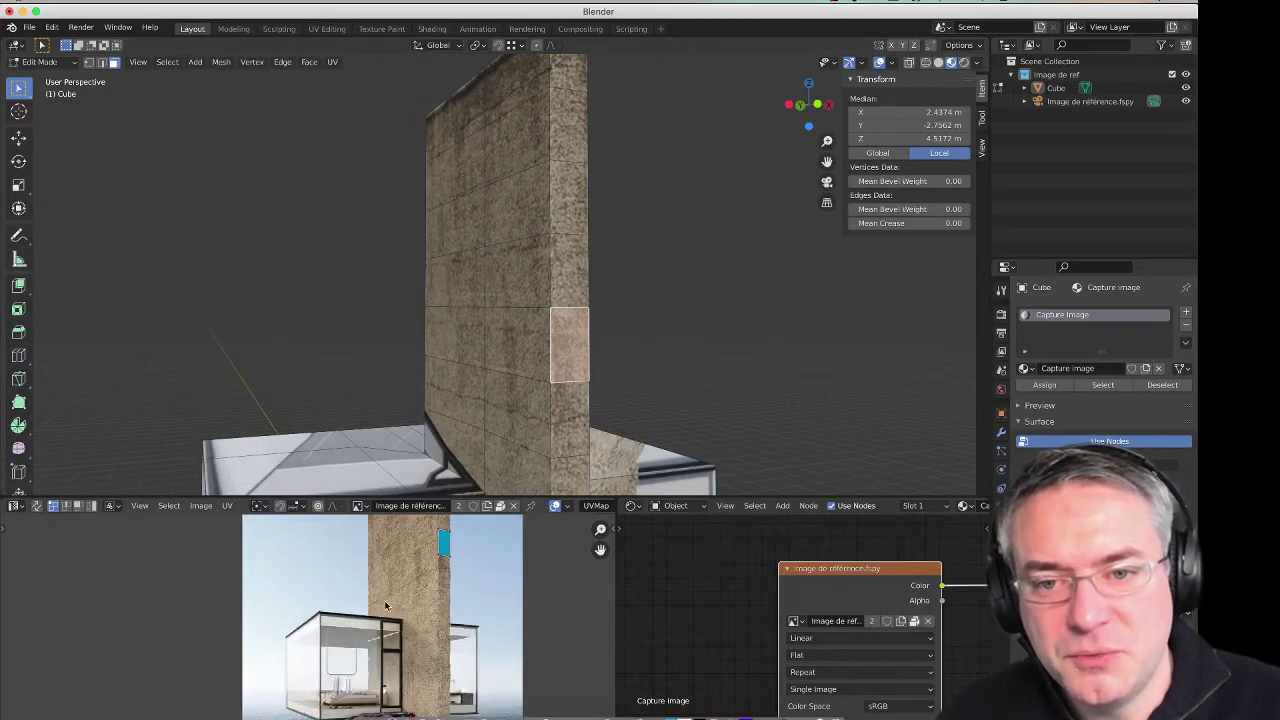
pyautogui.scroll(2, 439, 583)
pyautogui.scroll(2, 430, 575)
pyautogui.scroll(2, 425, 567)
pyautogui.moveTo(425, 567); pyautogui.dragTo(252, 711, button='middle')
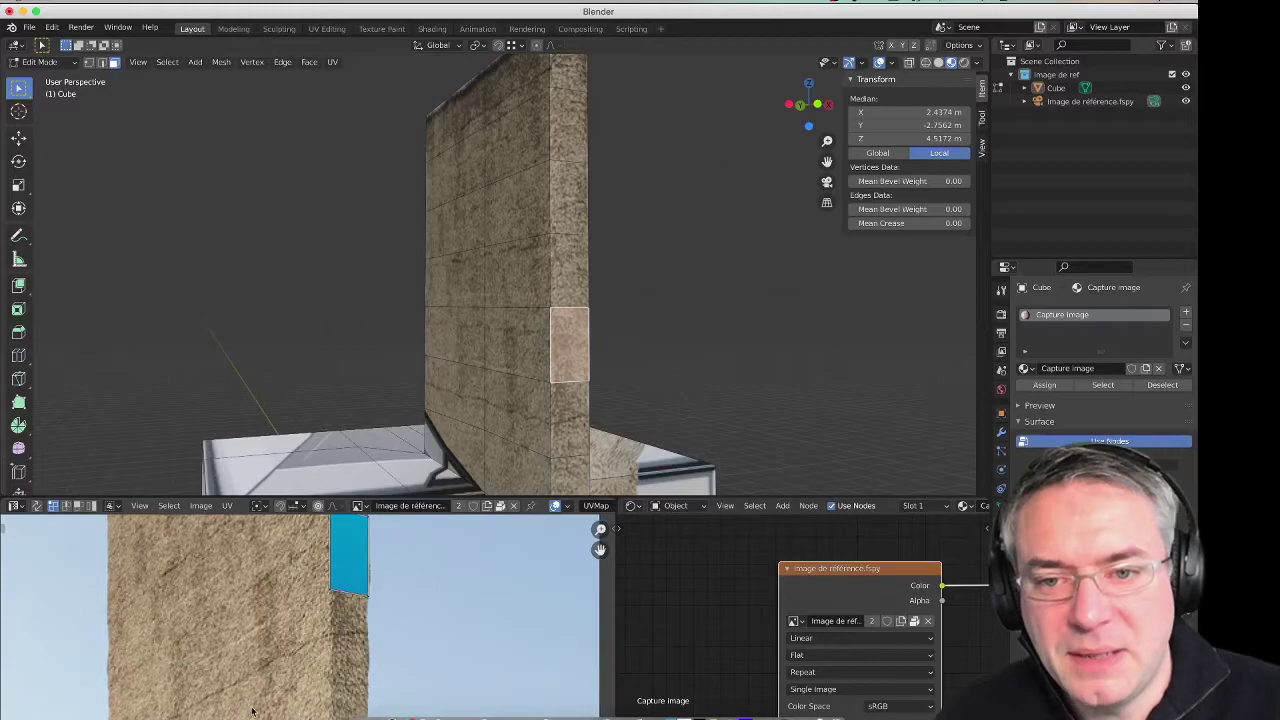
pyautogui.click(576, 420)
pyautogui.click(572, 278)
pyautogui.click(580, 200)
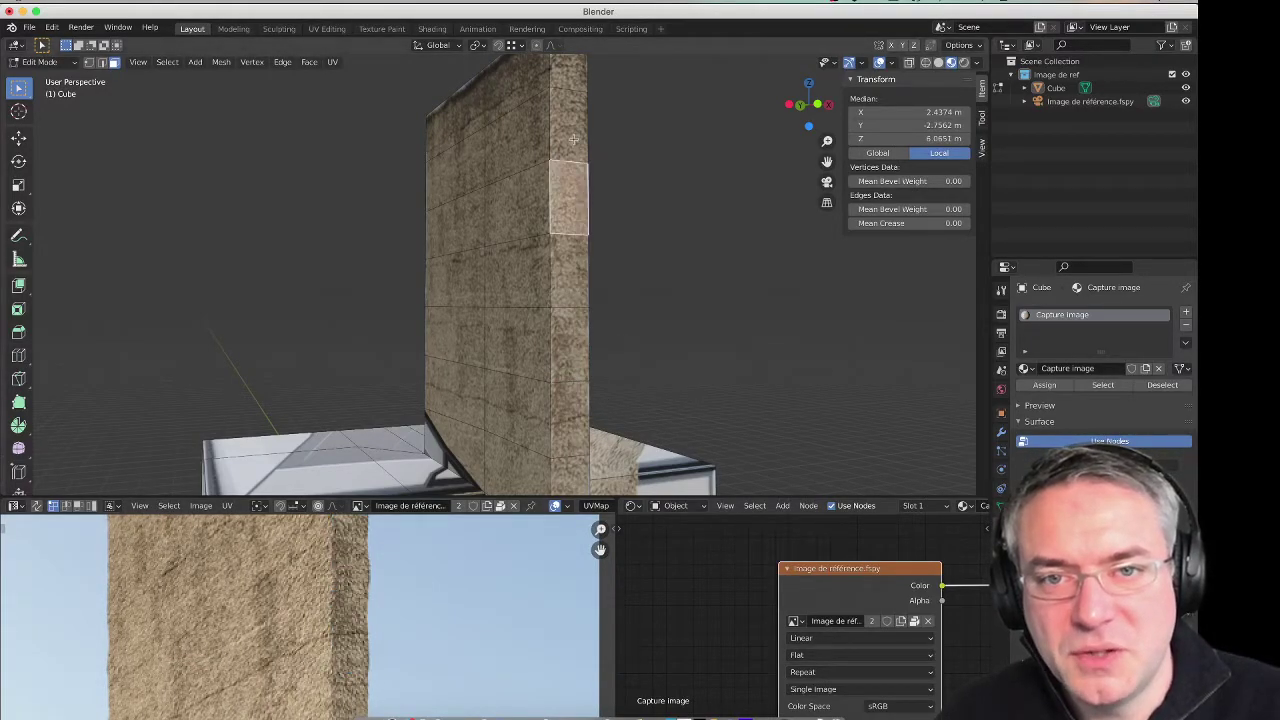
pyautogui.click(574, 140)
# Step: Select the narrow panel beside the tower, with the photo's glass house in view
pyautogui.scroll(-3, 342, 604)
pyautogui.moveTo(334, 623)
pyautogui.mouseDown(button='middle')
pyautogui.moveTo(400, 467)
pyautogui.moveTo(375, 463)
pyautogui.mouseUp(button='middle')
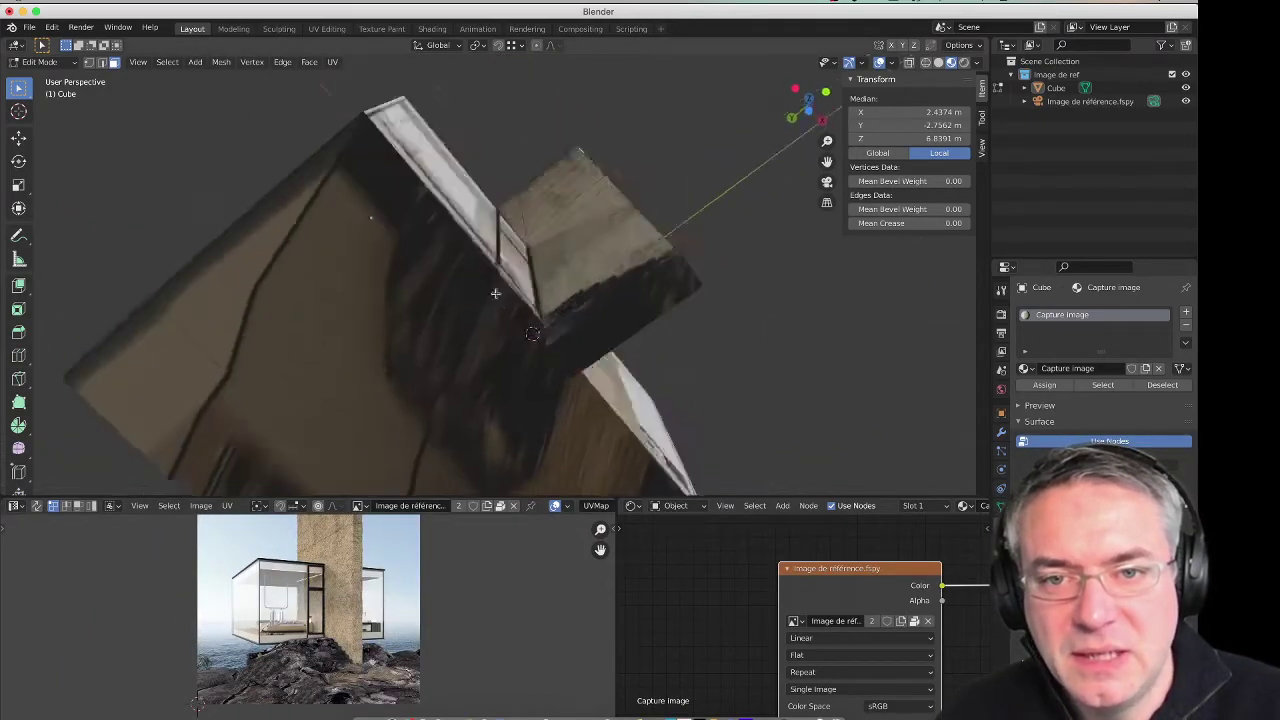
pyautogui.click(375, 463)
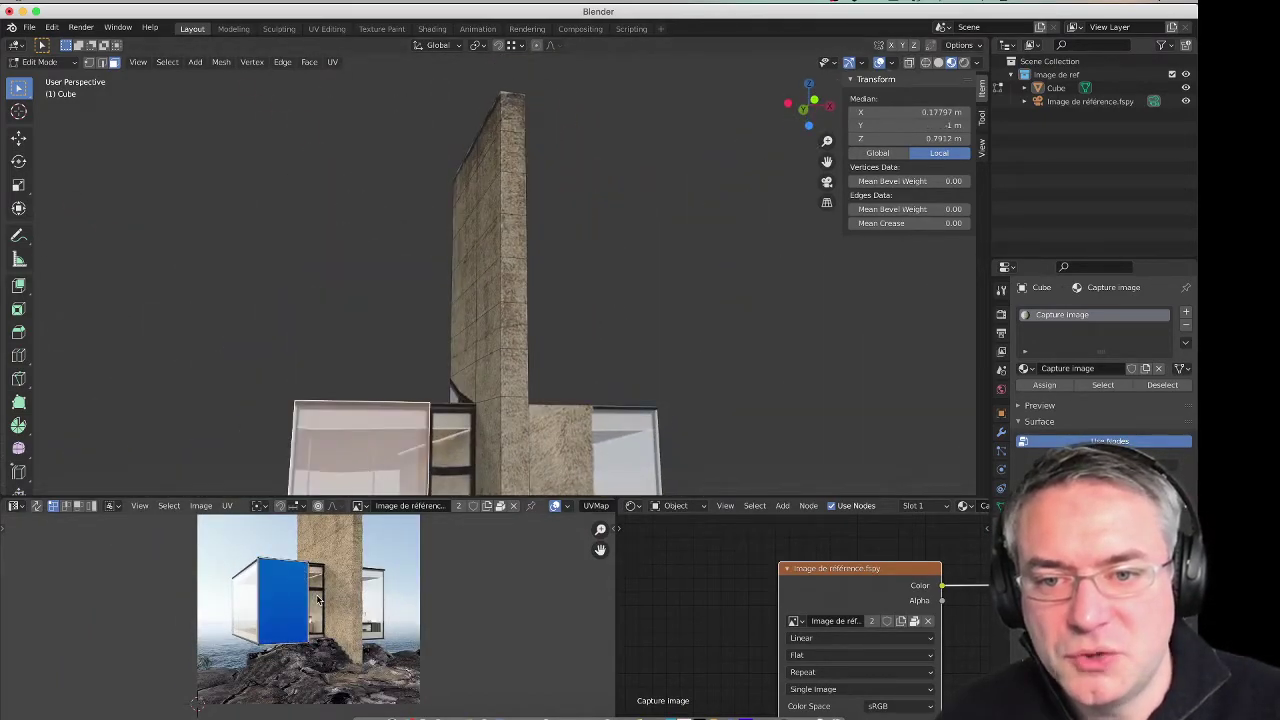
pyautogui.click(452, 441)
# Step: Try moving the panel's UVs on the photo, keep the narrow mapping, and view the whole building
pyautogui.scroll(3, 298, 600)
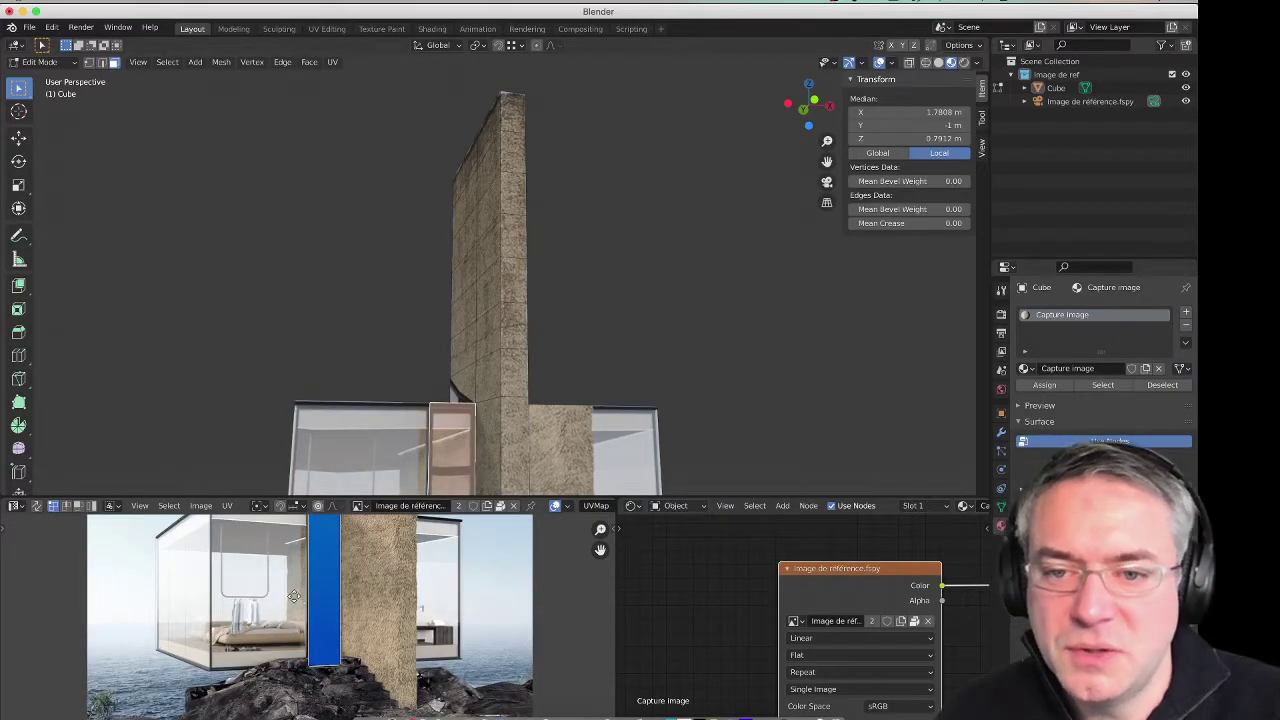
pyautogui.click(310, 621)
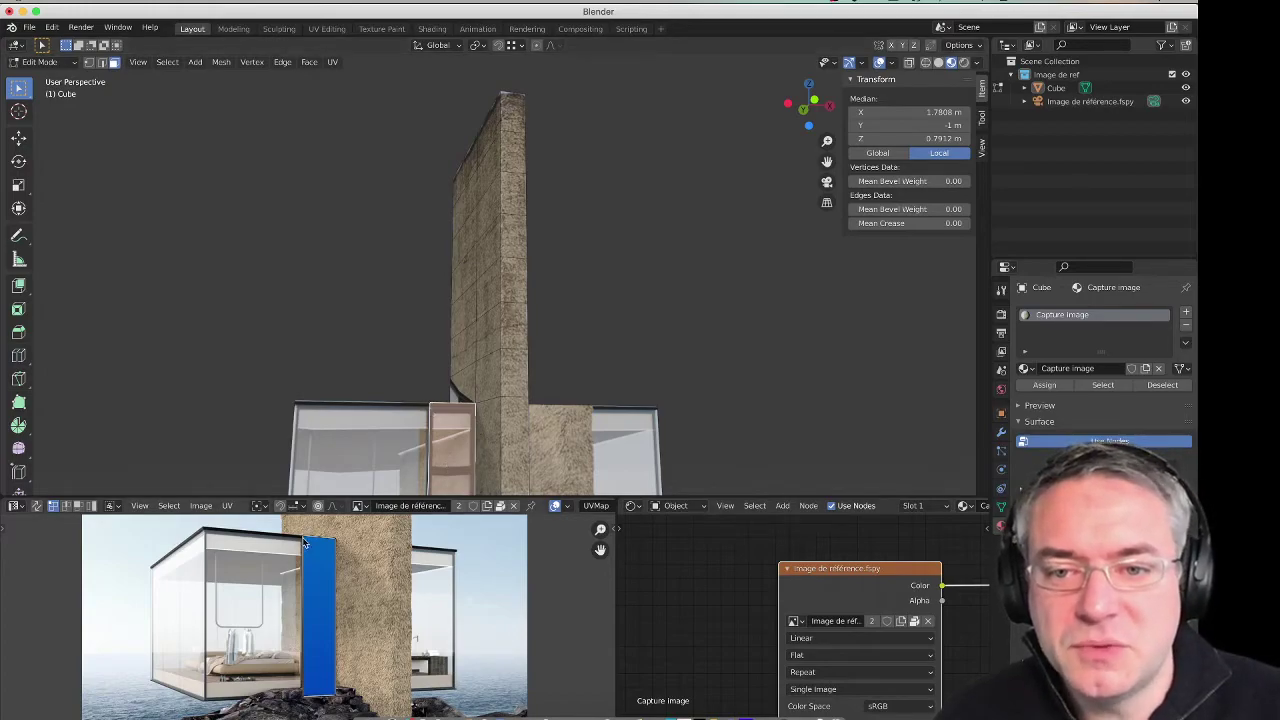
pyautogui.press('g')
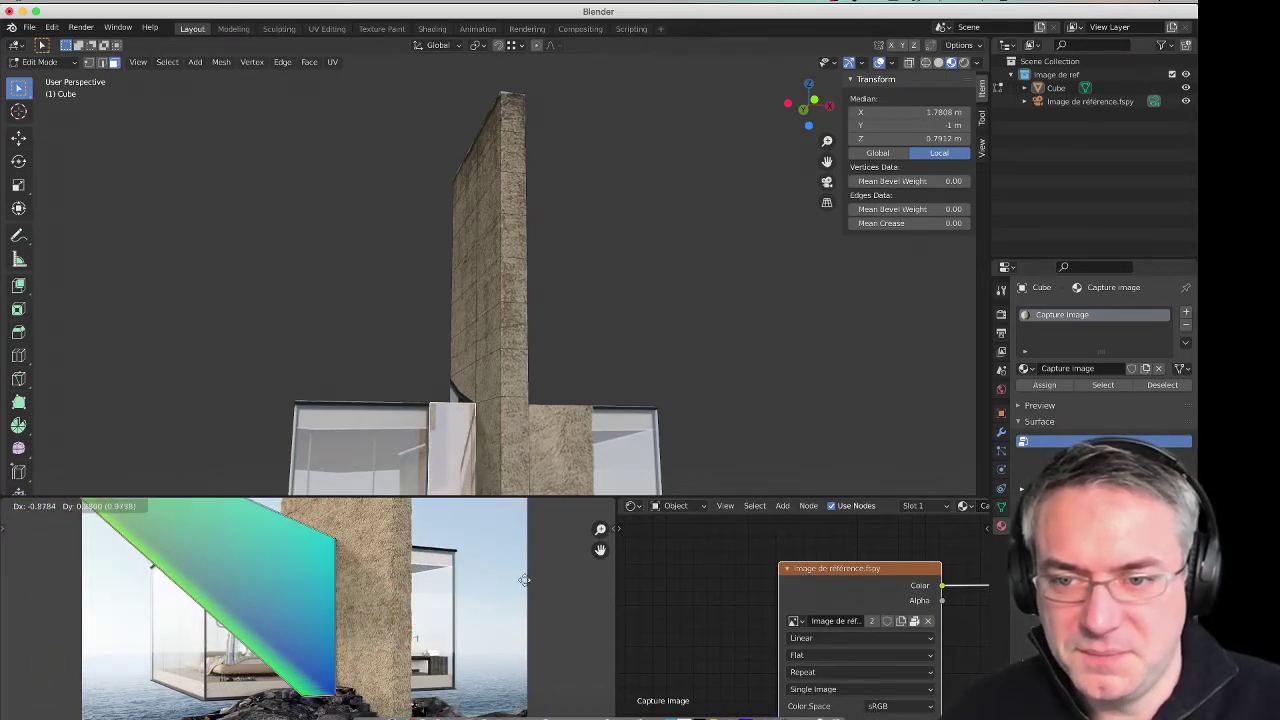
pyautogui.press('Escape')
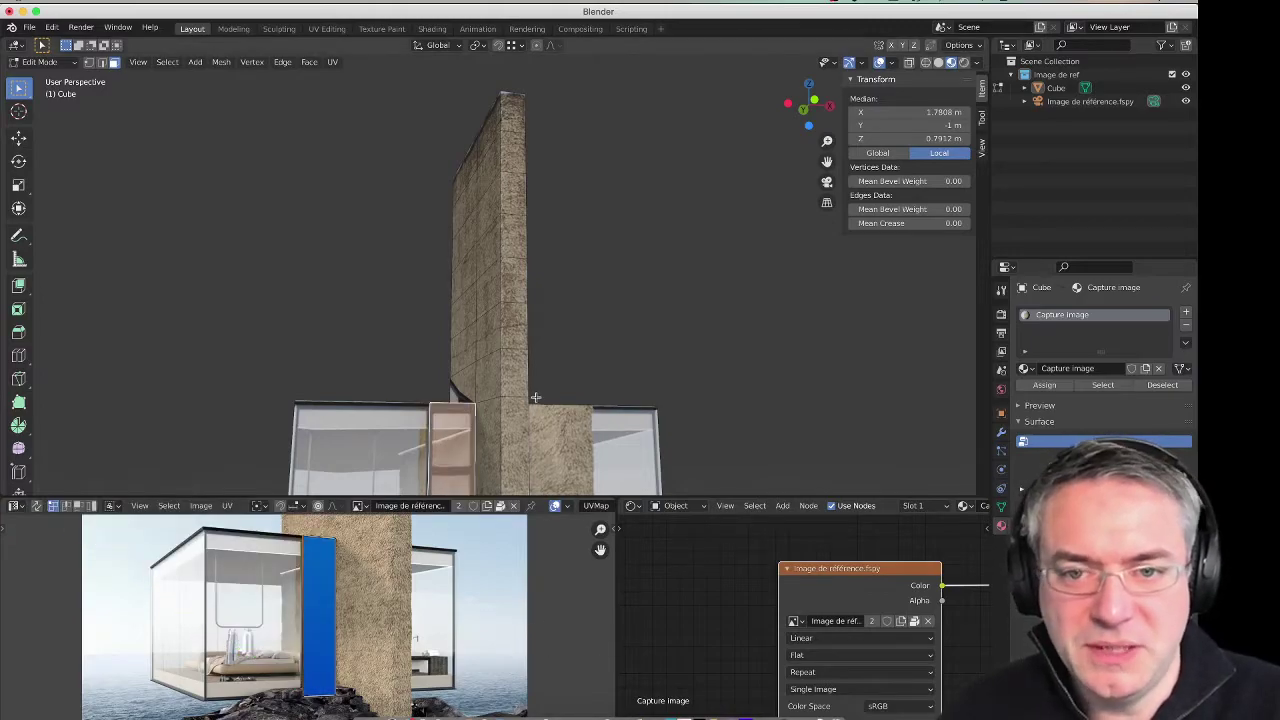
pyautogui.scroll(-5, 521, 348)
pyautogui.moveTo(500, 350)
pyautogui.mouseDown(button='middle')
pyautogui.moveTo(521, 348)
pyautogui.moveTo(577, 392)
pyautogui.moveTo(498, 398)
pyautogui.mouseUp(button='middle')
pyautogui.scroll(4, 521, 348)
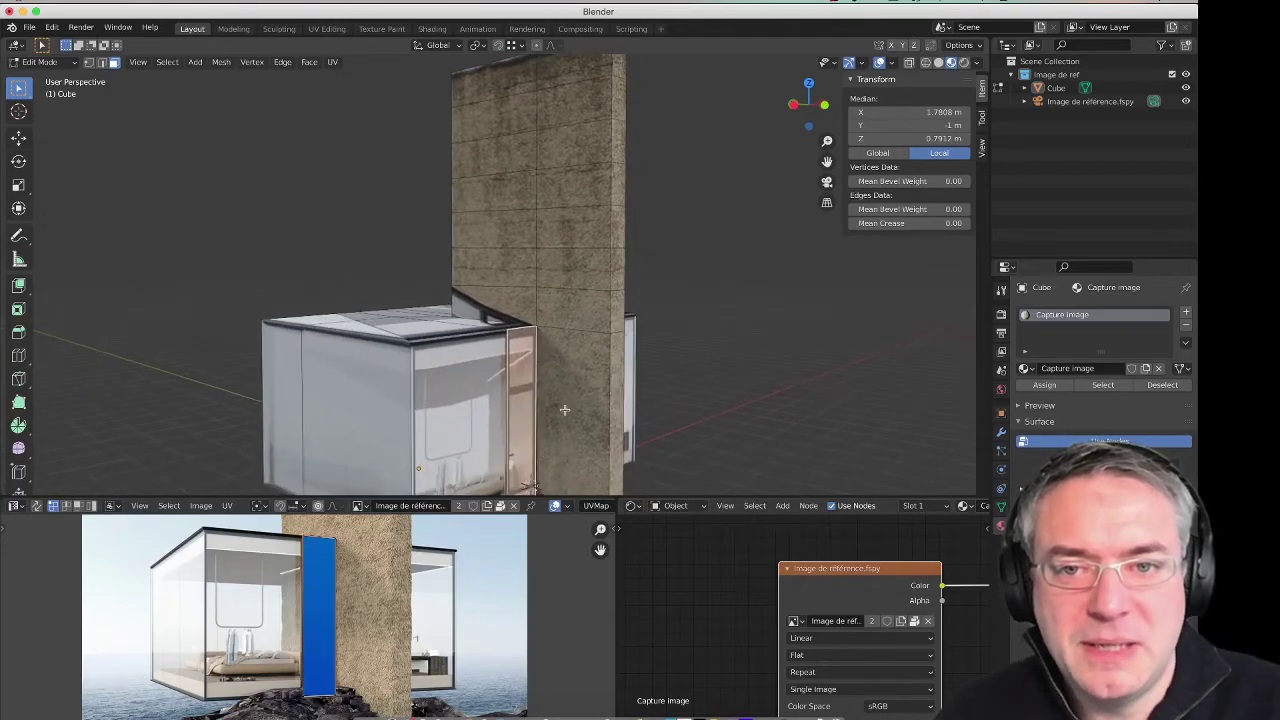
# Step: Turn the wall to face the view and select its upper-left and upper-right faces
pyautogui.scroll(-3, 498, 398)
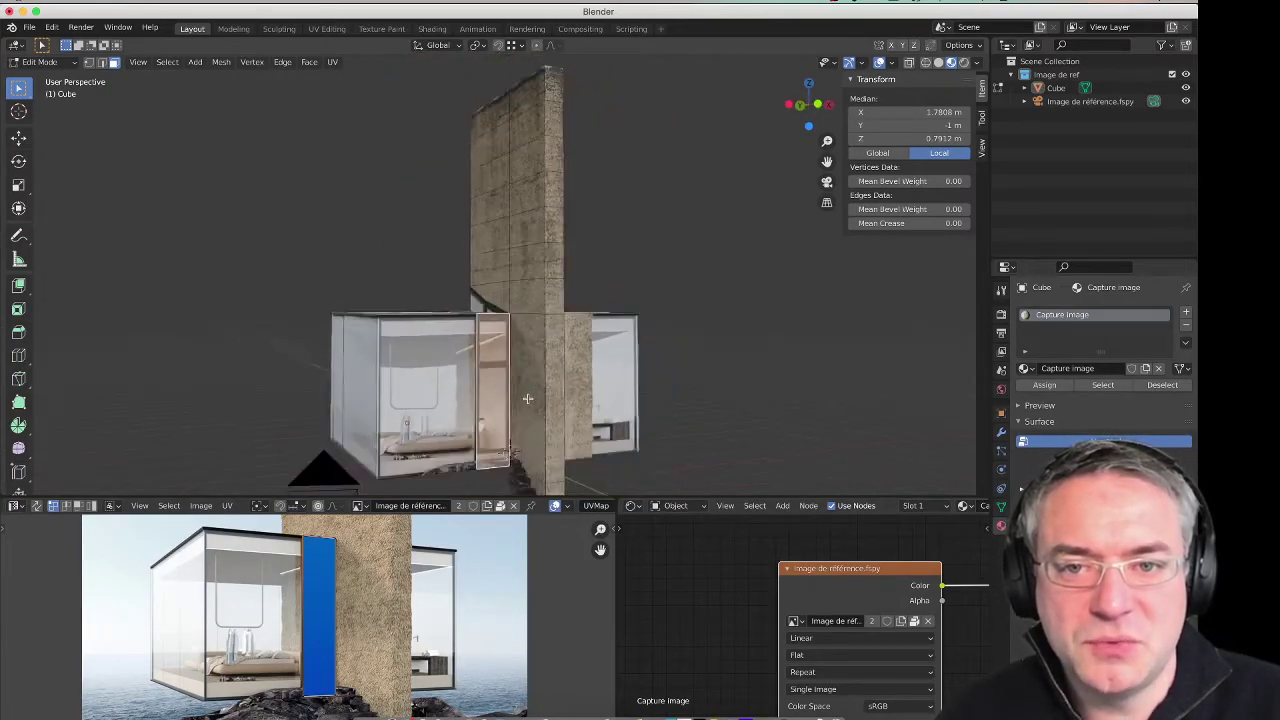
pyautogui.scroll(-3, 528, 394)
pyautogui.moveTo(528, 394); pyautogui.dragTo(519, 388, button='middle')
pyautogui.scroll(-2, 519, 388)
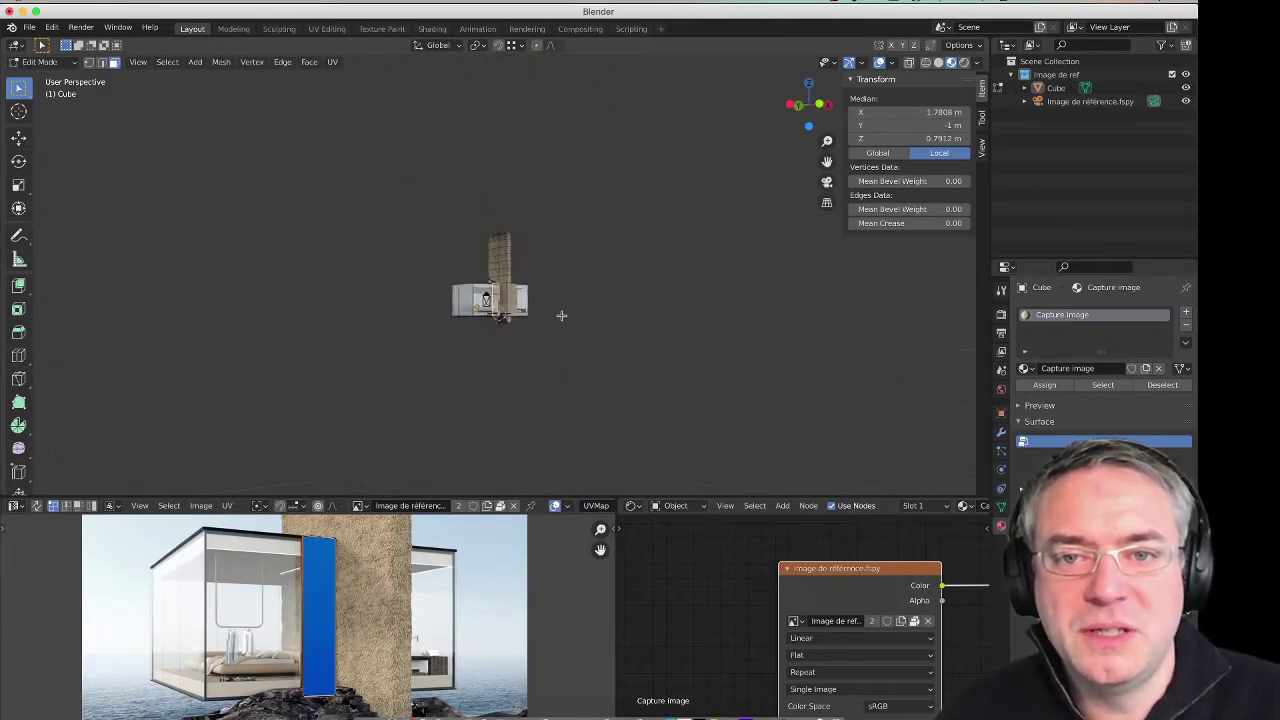
pyautogui.moveTo(574, 325)
pyautogui.mouseDown(button='middle')
pyautogui.moveTo(551, 329)
pyautogui.moveTo(543, 306)
pyautogui.moveTo(506, 314)
pyautogui.moveTo(586, 337)
pyautogui.moveTo(659, 320)
pyautogui.mouseUp(button='middle')
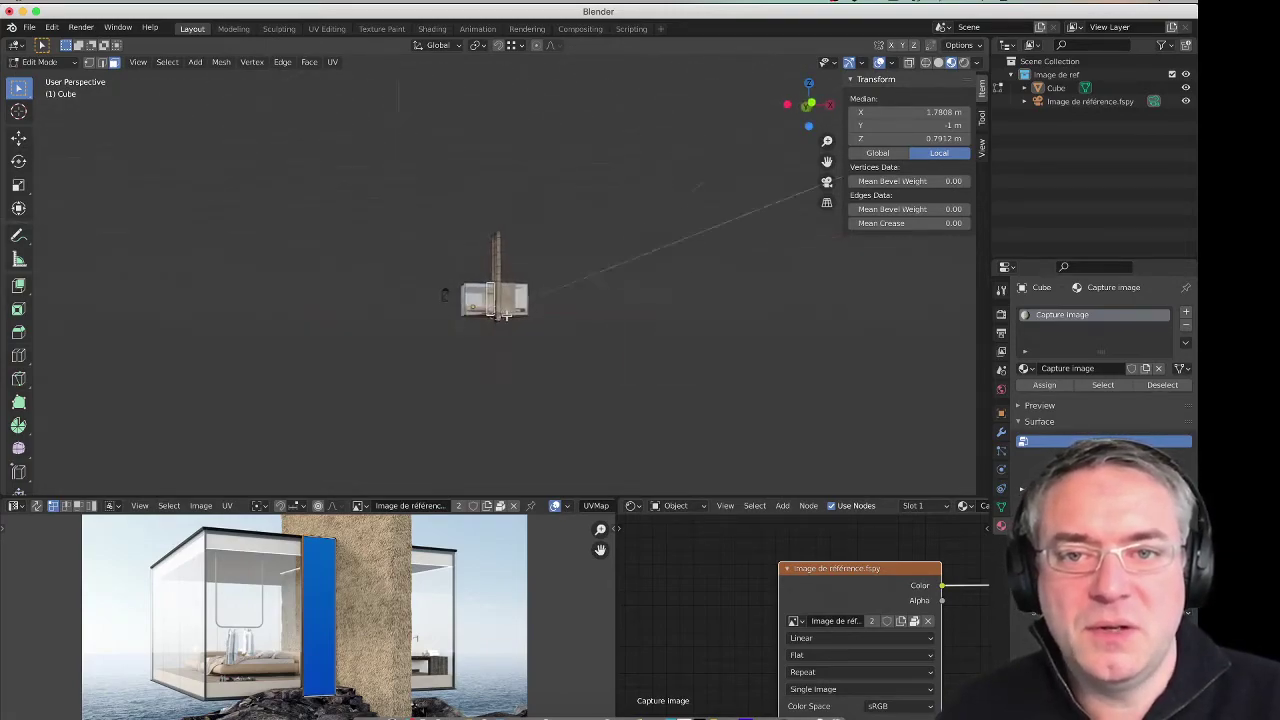
pyautogui.moveTo(529, 316); pyautogui.dragTo(511, 316, button='middle')
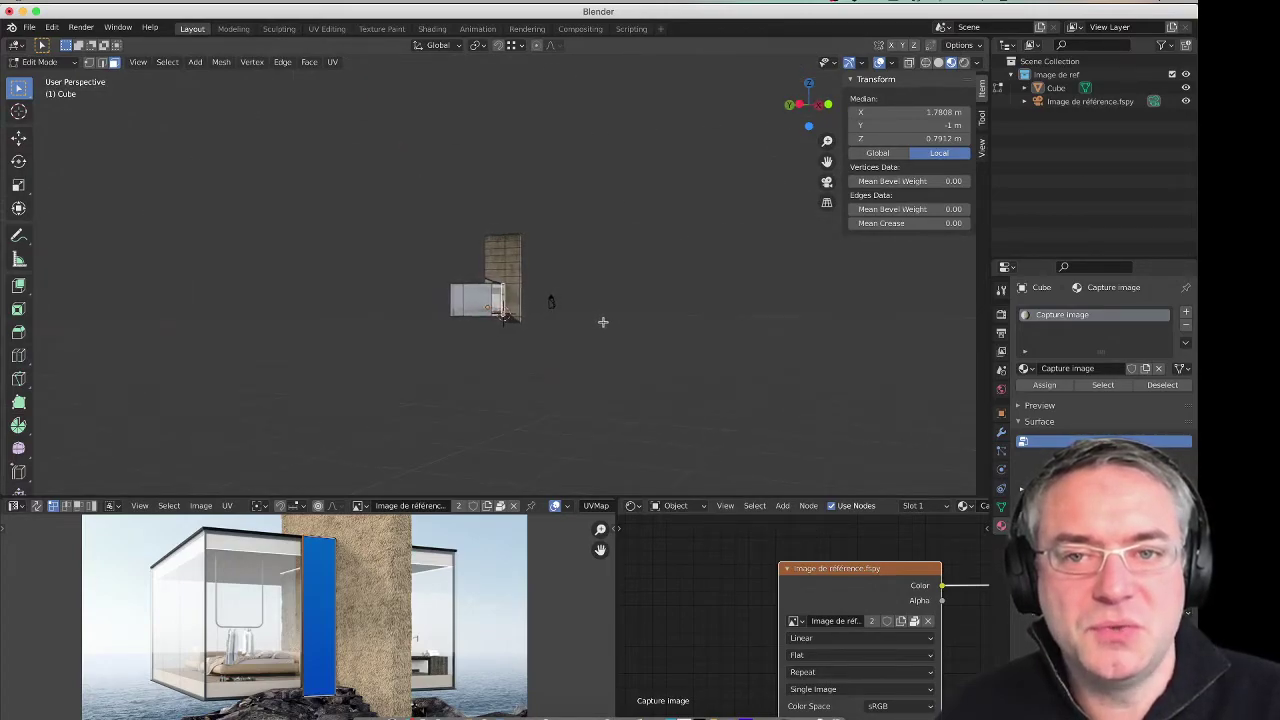
pyautogui.moveTo(538, 319); pyautogui.dragTo(530, 290, button='middle')
pyautogui.scroll(3, 530, 260)
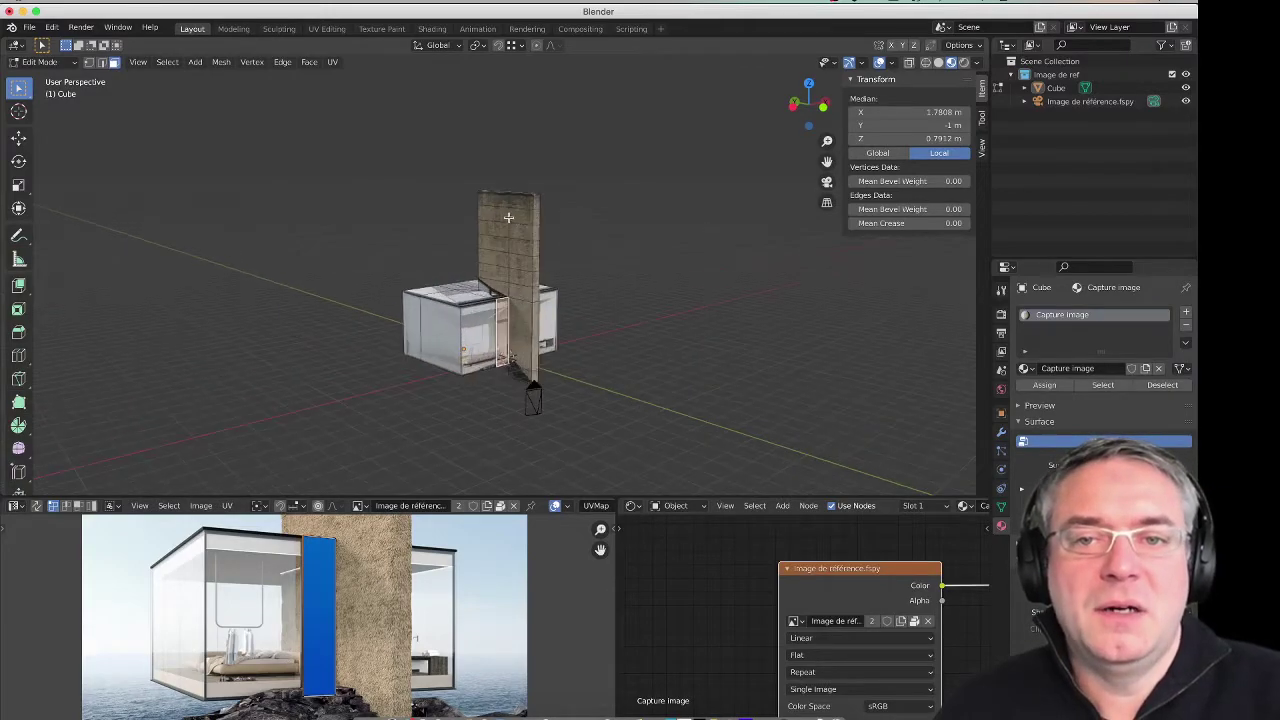
pyautogui.scroll(4, 525, 210)
pyautogui.moveTo(525, 210)
pyautogui.mouseDown(button='middle')
pyautogui.moveTo(490, 295)
pyautogui.moveTo(500, 309)
pyautogui.mouseUp(button='middle')
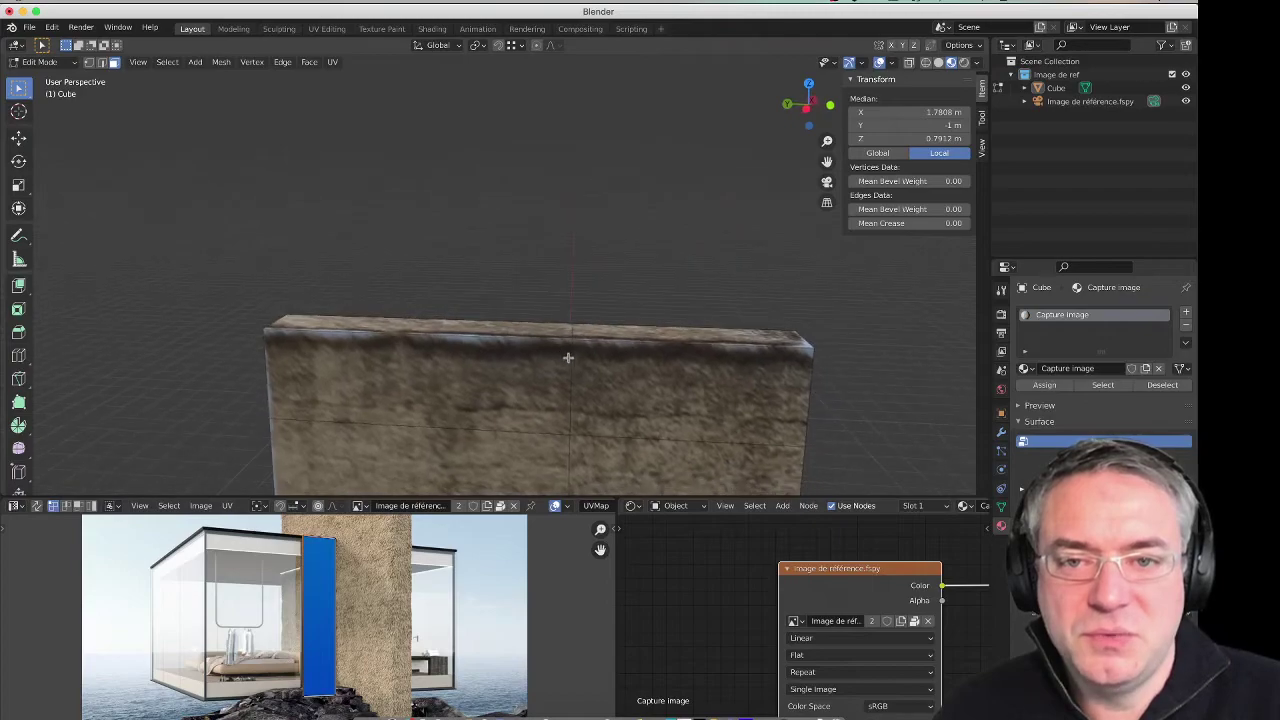
pyautogui.moveTo(560, 357); pyautogui.dragTo(364, 345, button='middle')
pyautogui.click(364, 345)
pyautogui.keyDown('shift'); pyautogui.click(618, 360); pyautogui.keyUp('shift')
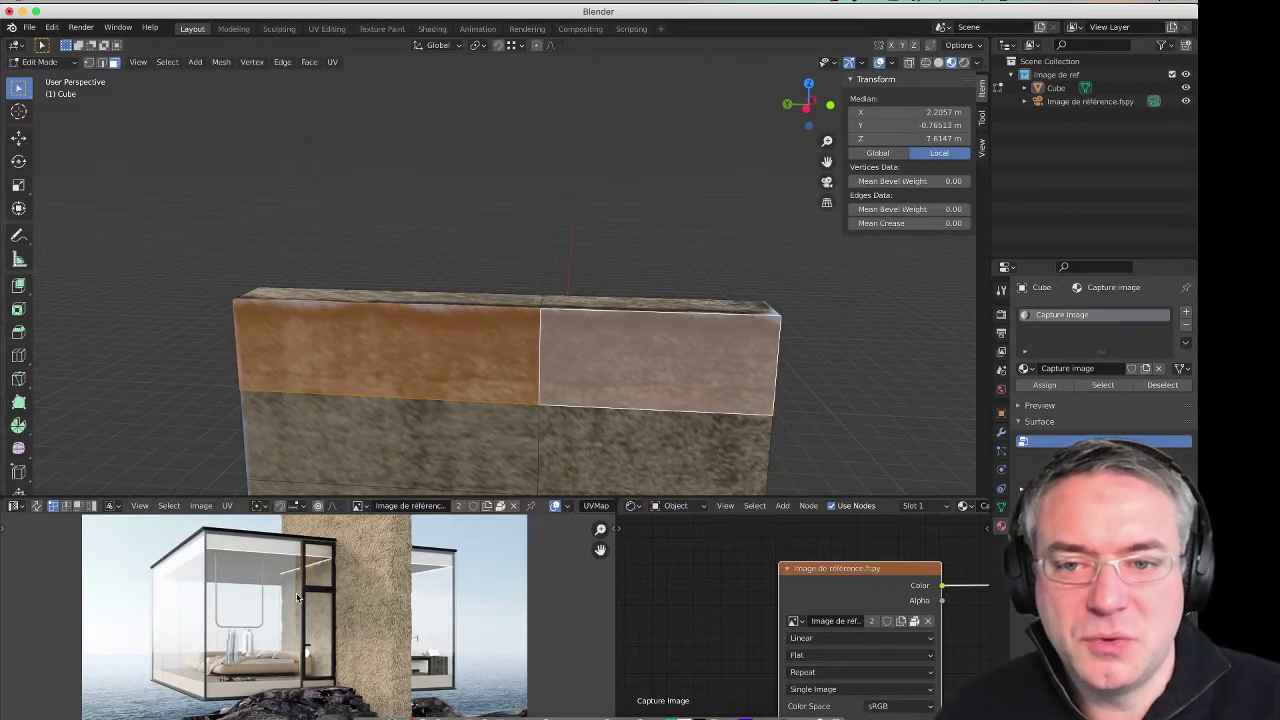
# Step: Zoom the UV Editor onto those faces' mapping along the photo's wall top
pyautogui.scroll(5, 369, 580)
pyautogui.scroll(3, 306, 551)
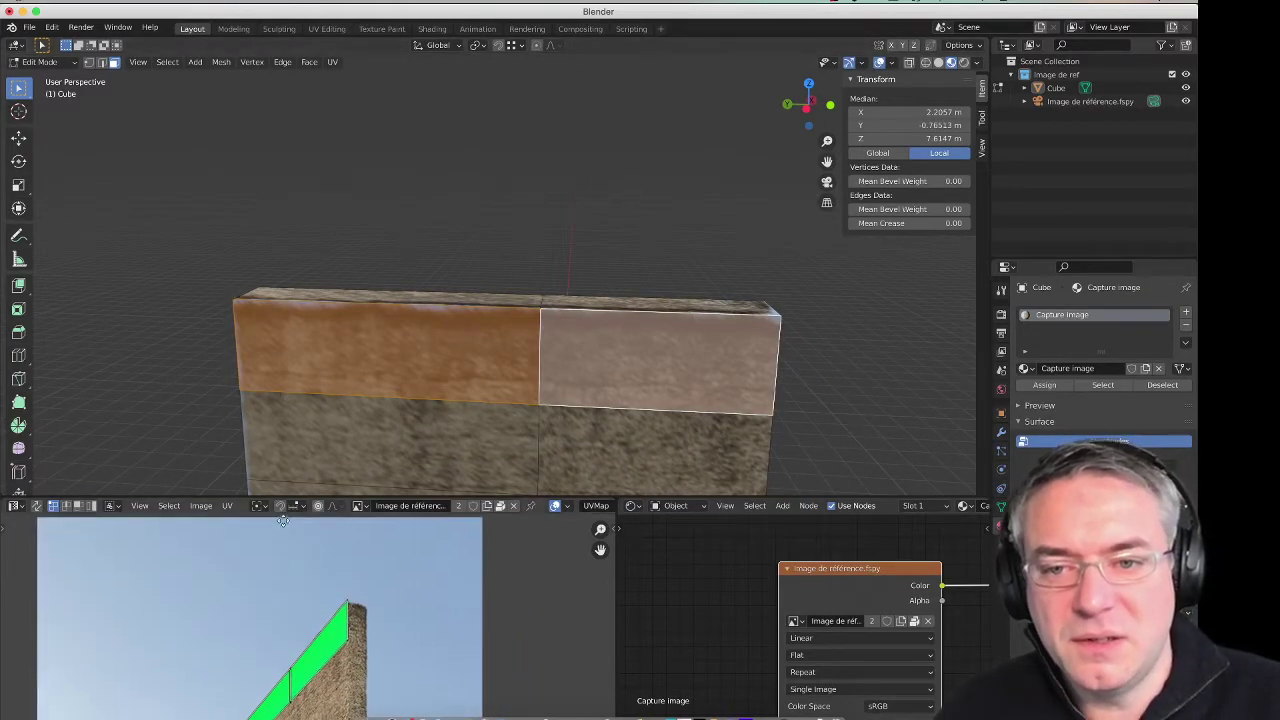
pyautogui.hscroll(-4, 306, 551)
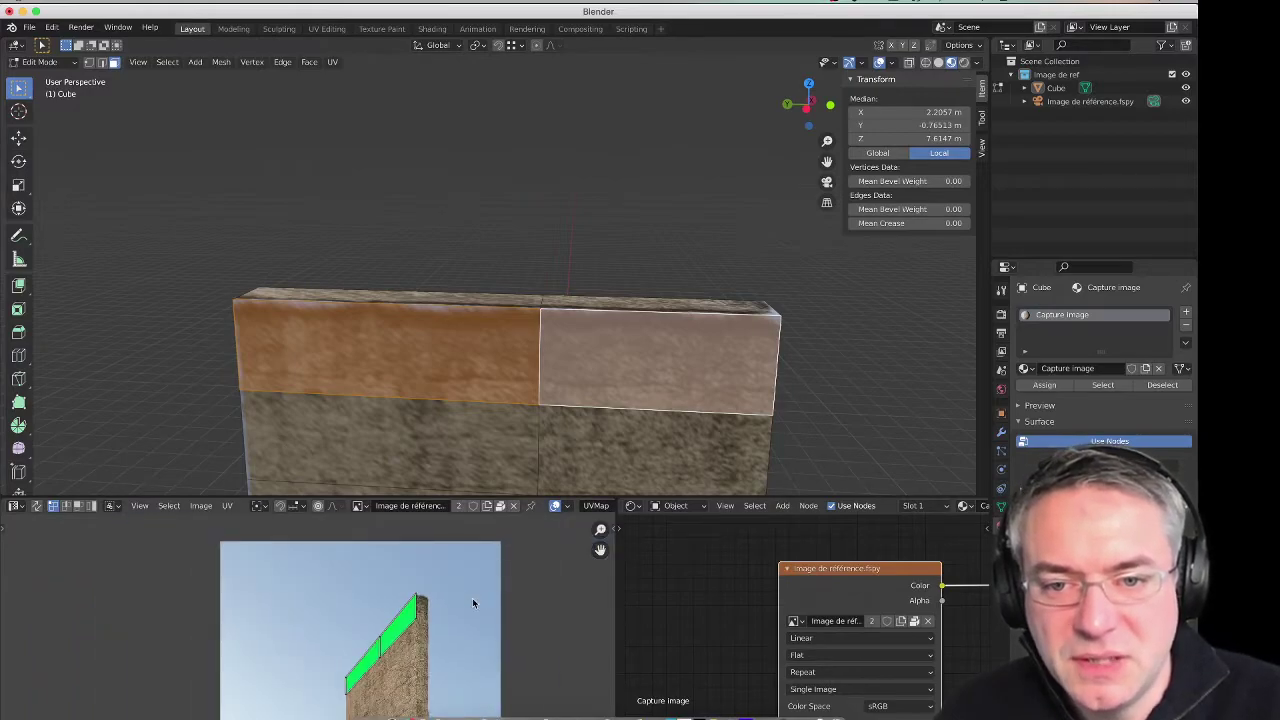
pyautogui.scroll(2, 390, 640)
pyautogui.scroll(1, 420, 600)
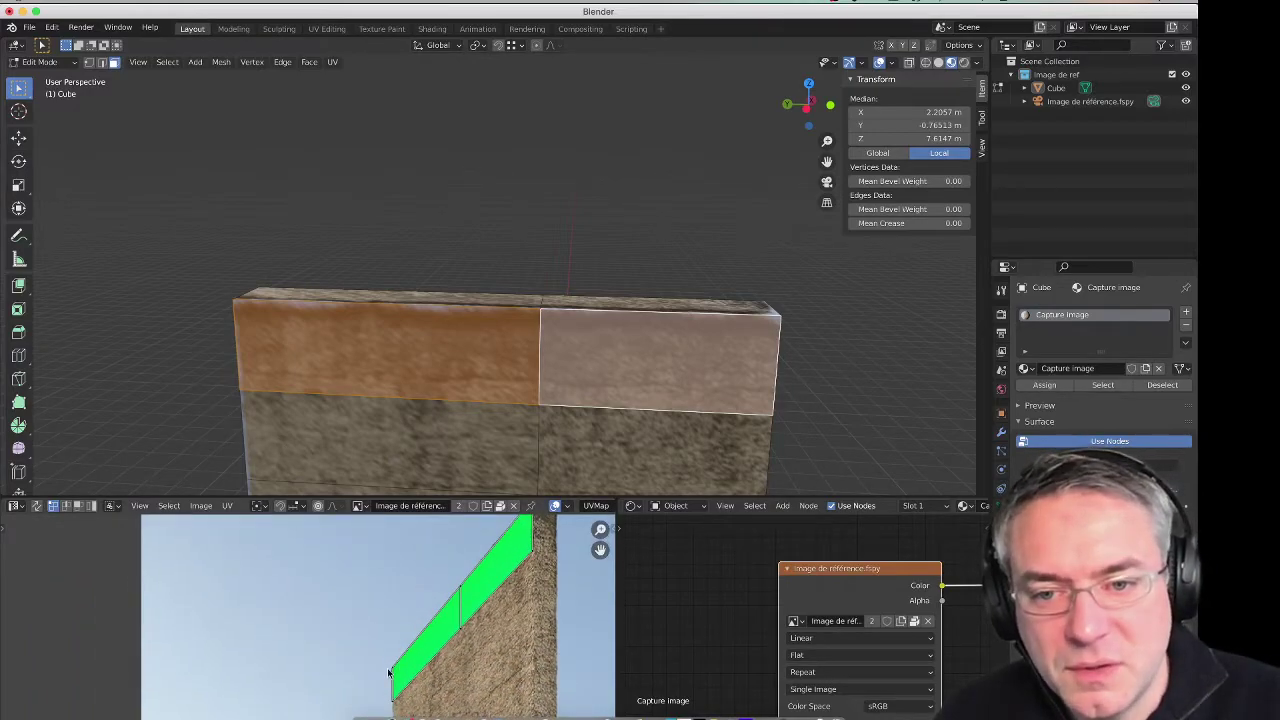
# Step: Shift the upper faces' UVs slightly to line up with the wall top in the photo
pyautogui.scroll(1, 533, 568)
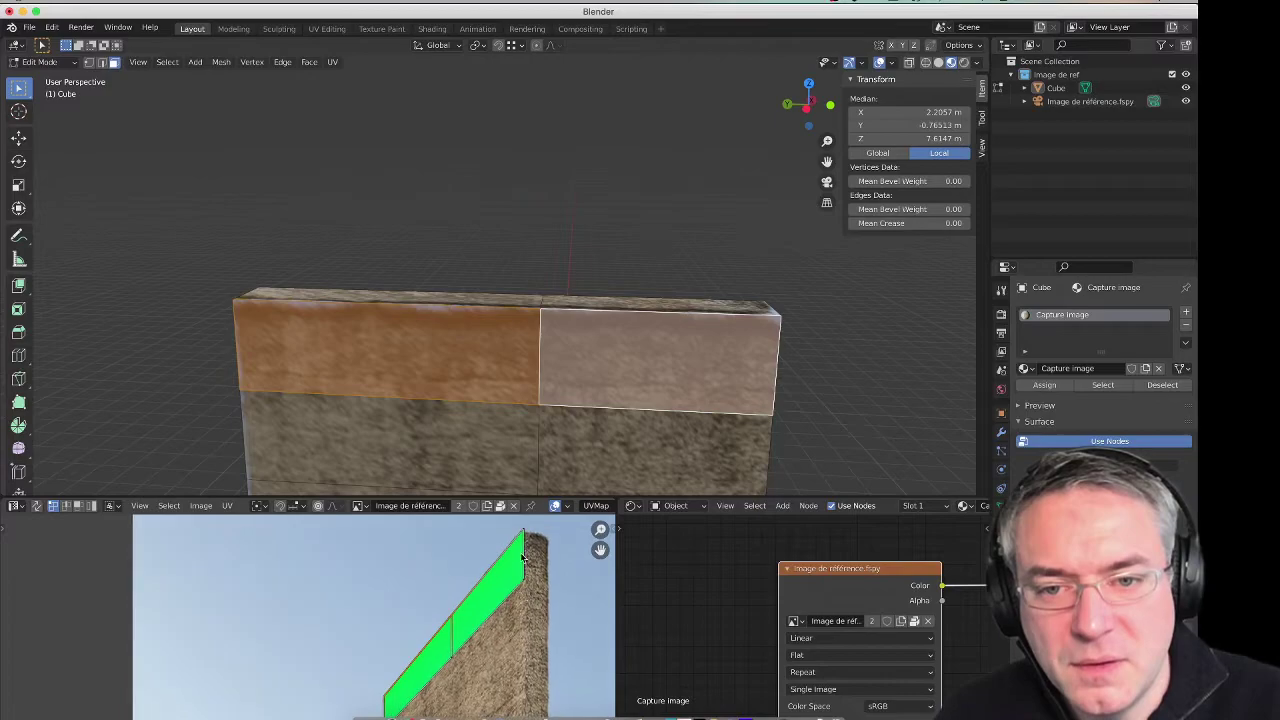
pyautogui.press('g')
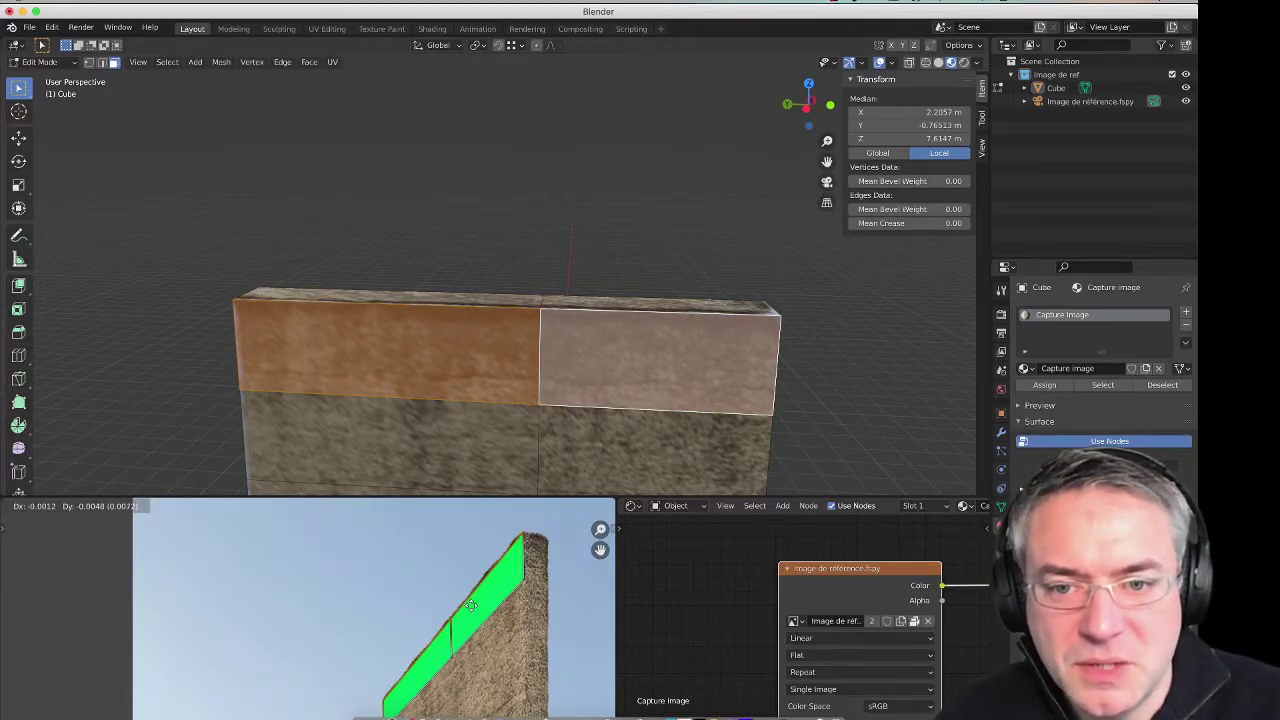
pyautogui.click(471, 606)
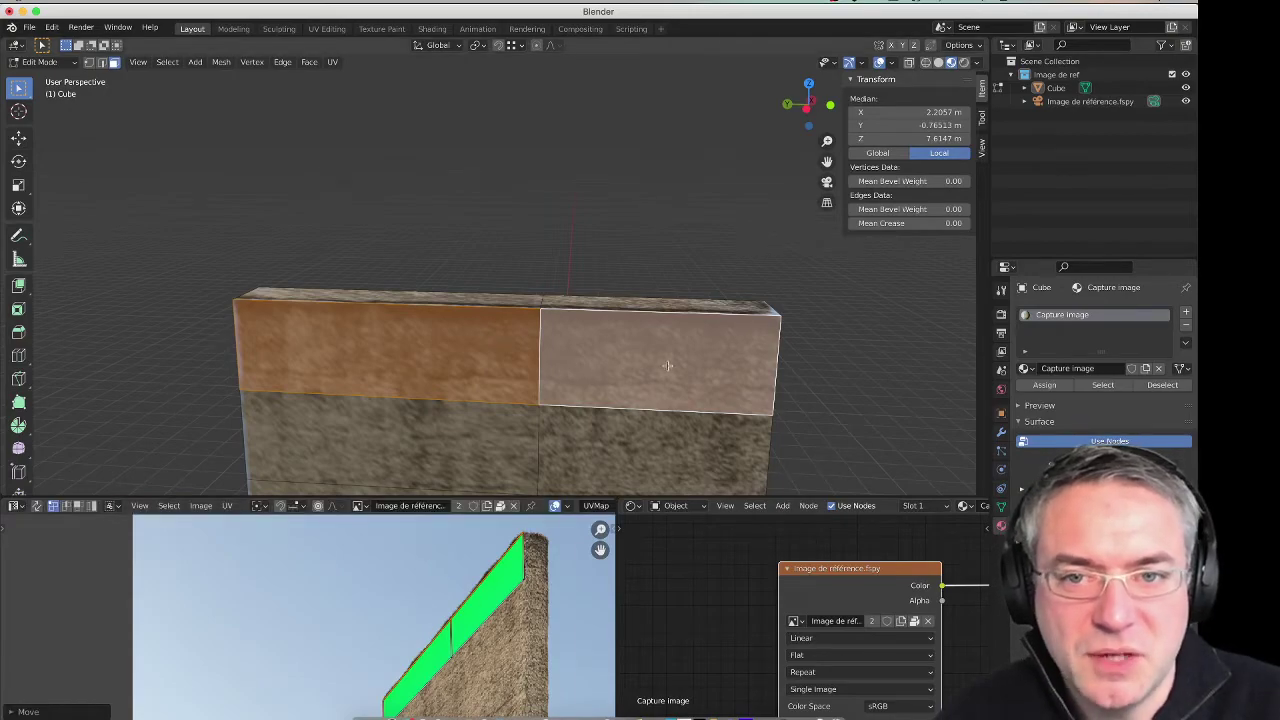
pyautogui.moveTo(668, 365); pyautogui.dragTo(528, 328, button='middle')
# Step: Select both halves of the wall's top edge and drag their UVs onto the photo's sky
pyautogui.click(528, 328)
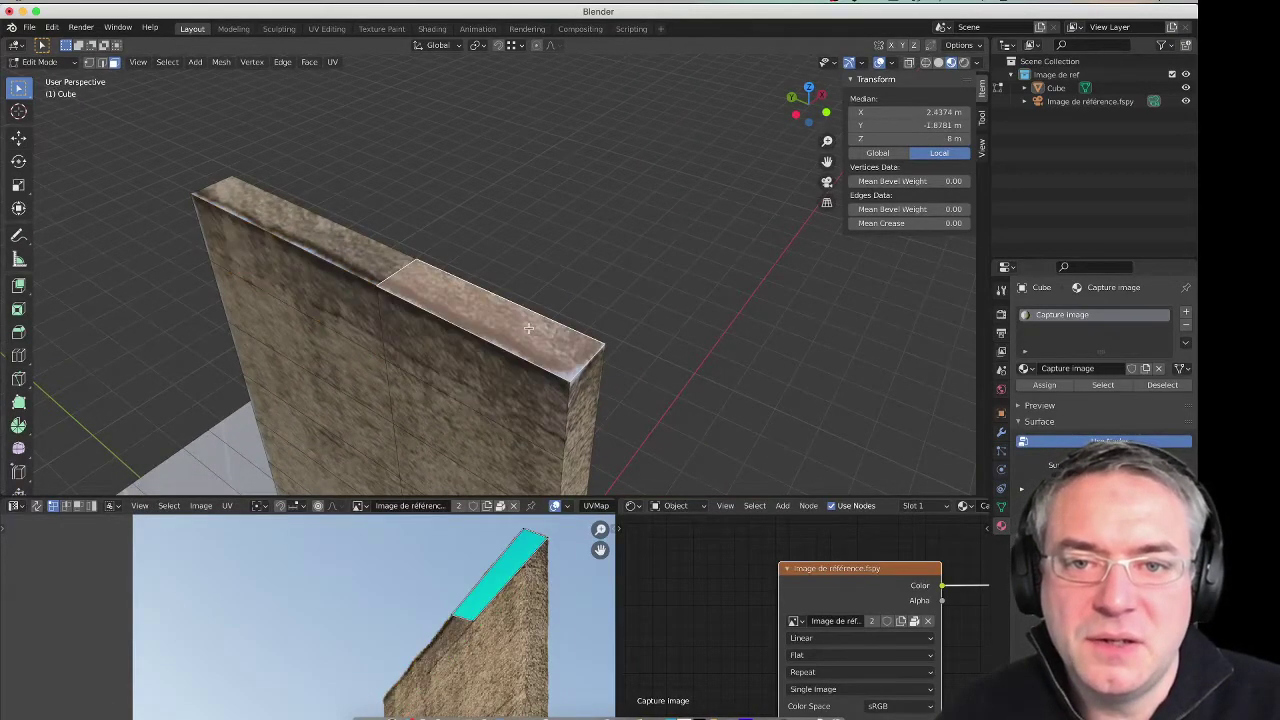
pyautogui.keyDown('shift'); pyautogui.click(343, 243); pyautogui.keyUp('shift')
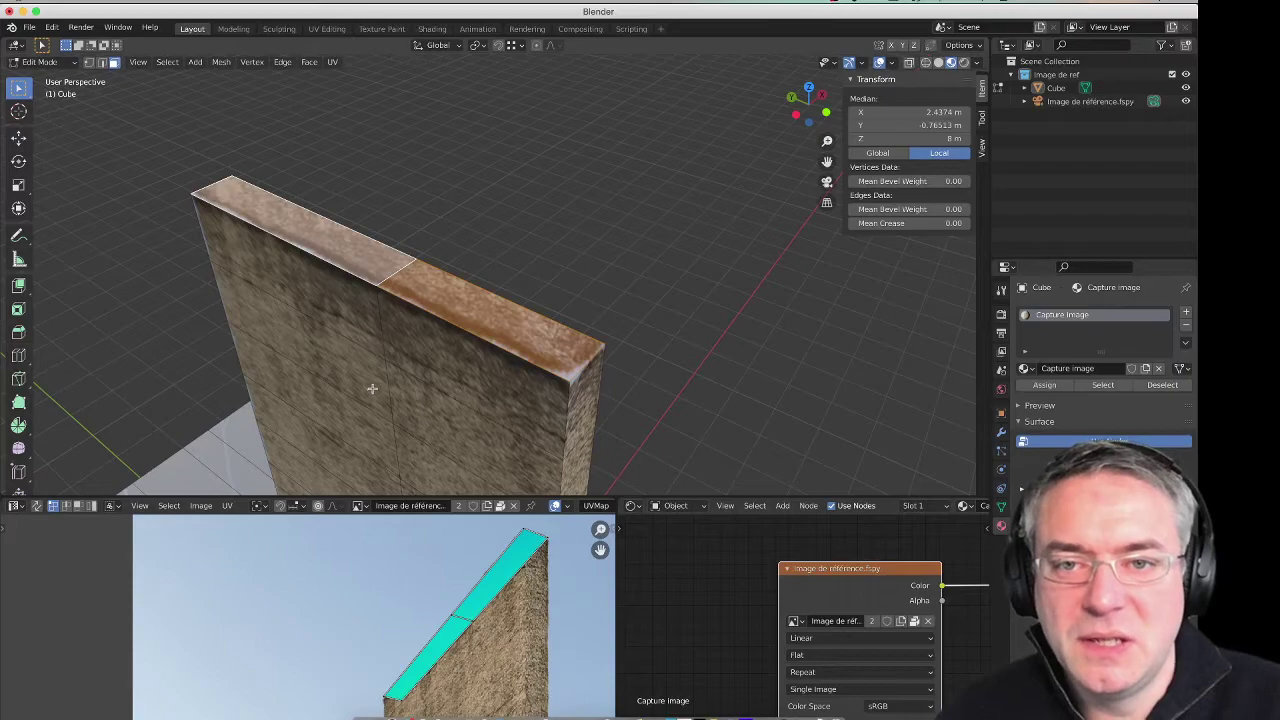
pyautogui.moveTo(372, 388); pyautogui.dragTo(420, 440, button='middle')
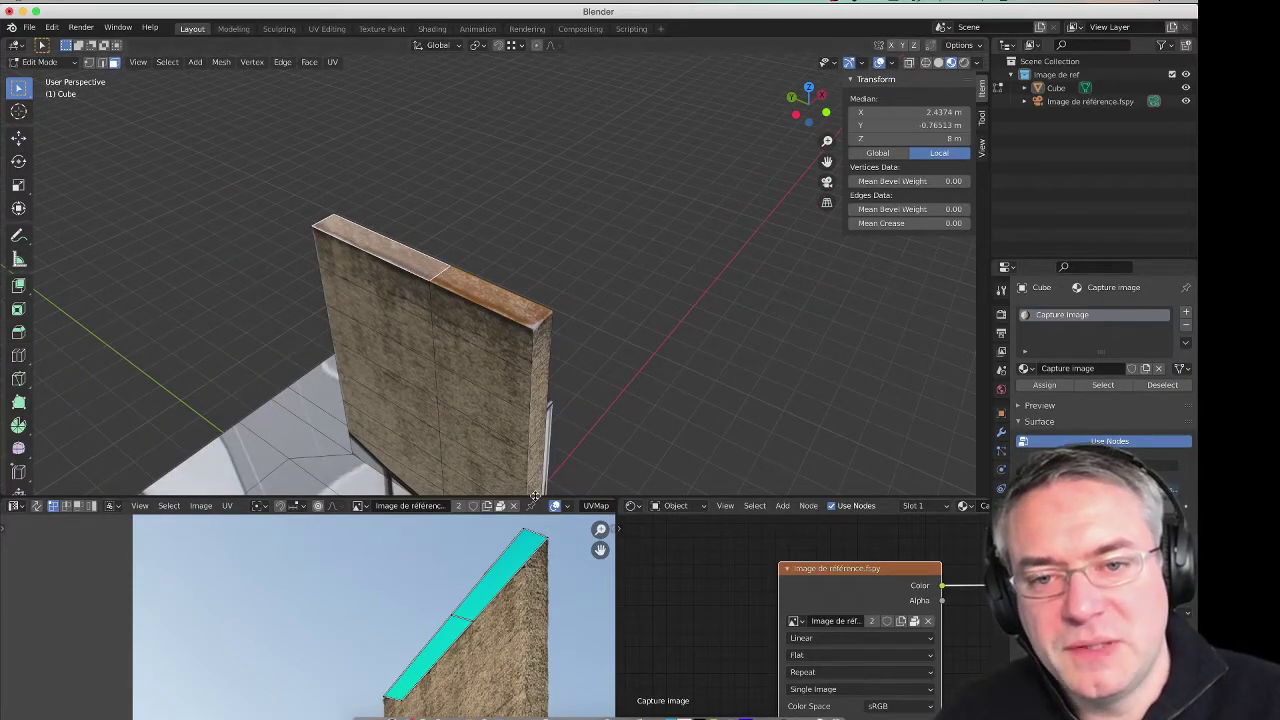
pyautogui.moveTo(535, 490); pyautogui.dragTo(688, 351, button='middle')
pyautogui.scroll(-2, 464, 592)
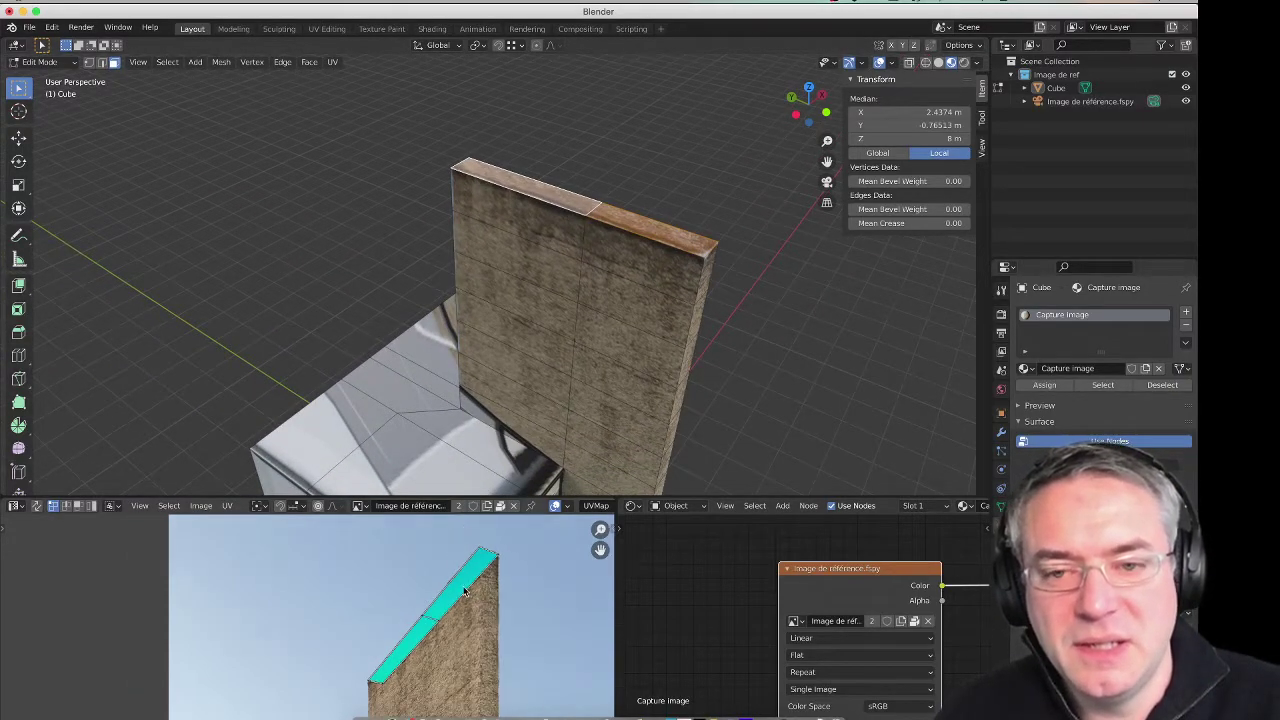
pyautogui.scroll(-1, 464, 592)
pyautogui.scroll(-1, 464, 592)
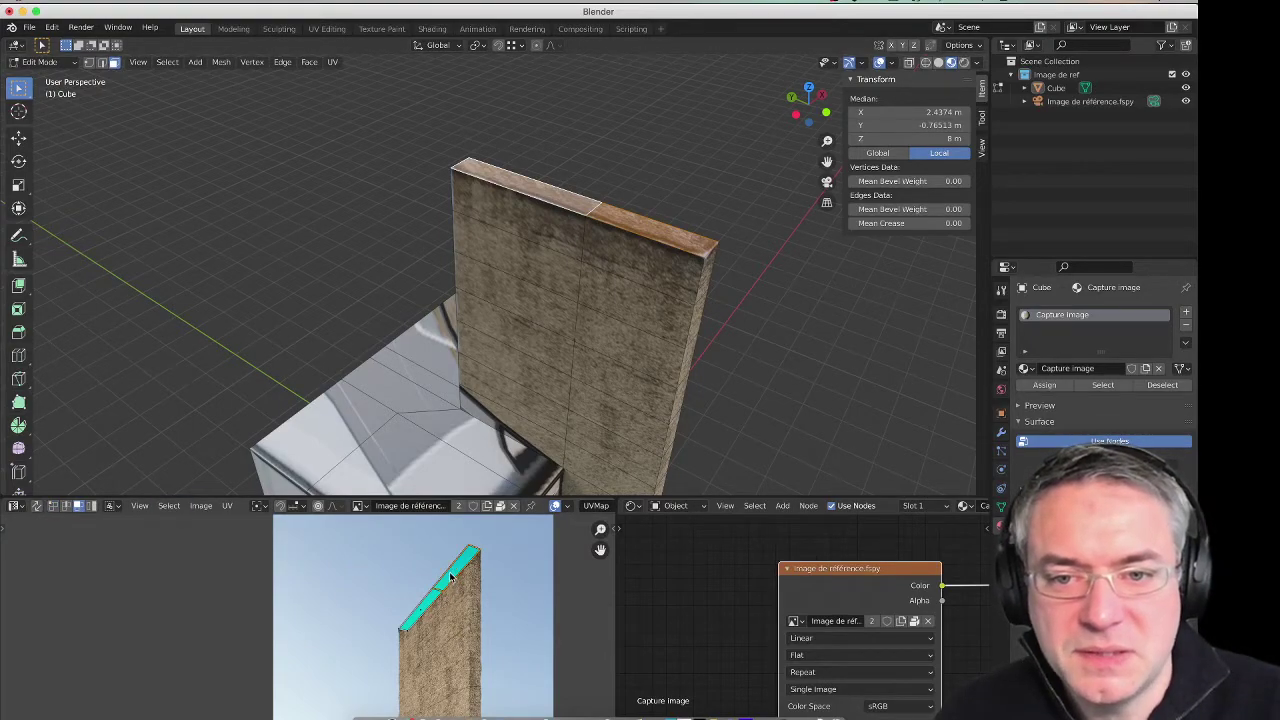
pyautogui.moveTo(418, 609); pyautogui.dragTo(339, 594)
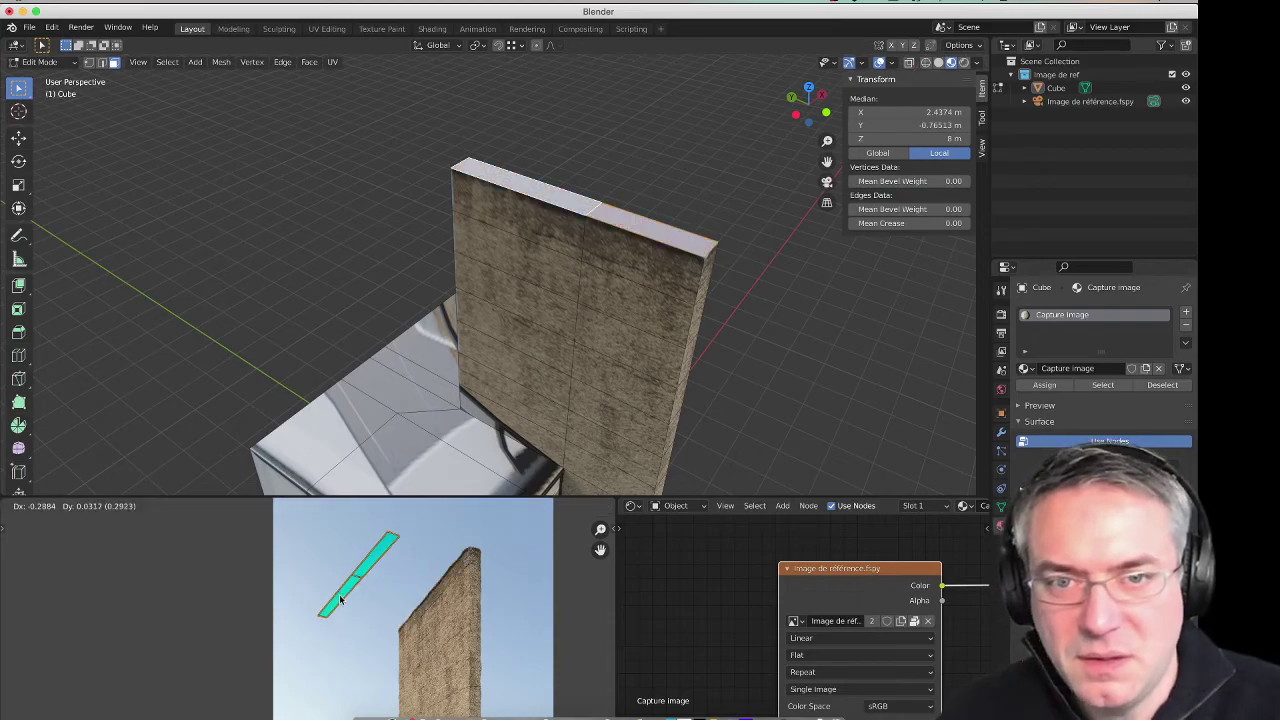
# Step: Reselect the left and right halves of the wall's top
pyautogui.click(633, 201)
pyautogui.moveTo(633, 201)
pyautogui.mouseDown(button='middle')
pyautogui.moveTo(479, 226)
pyautogui.moveTo(500, 247)
pyautogui.mouseUp(button='middle')
pyautogui.click(405, 186)
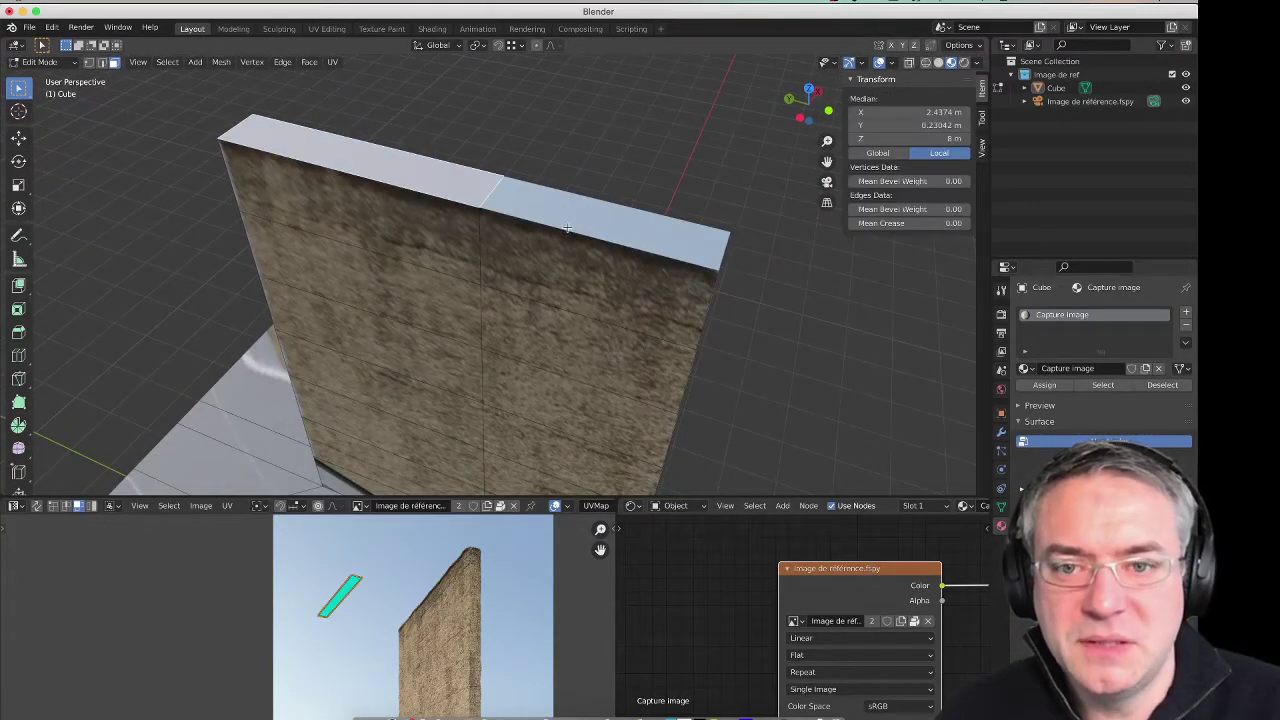
pyautogui.keyDown('shift'); pyautogui.click(567, 228); pyautogui.keyUp('shift')
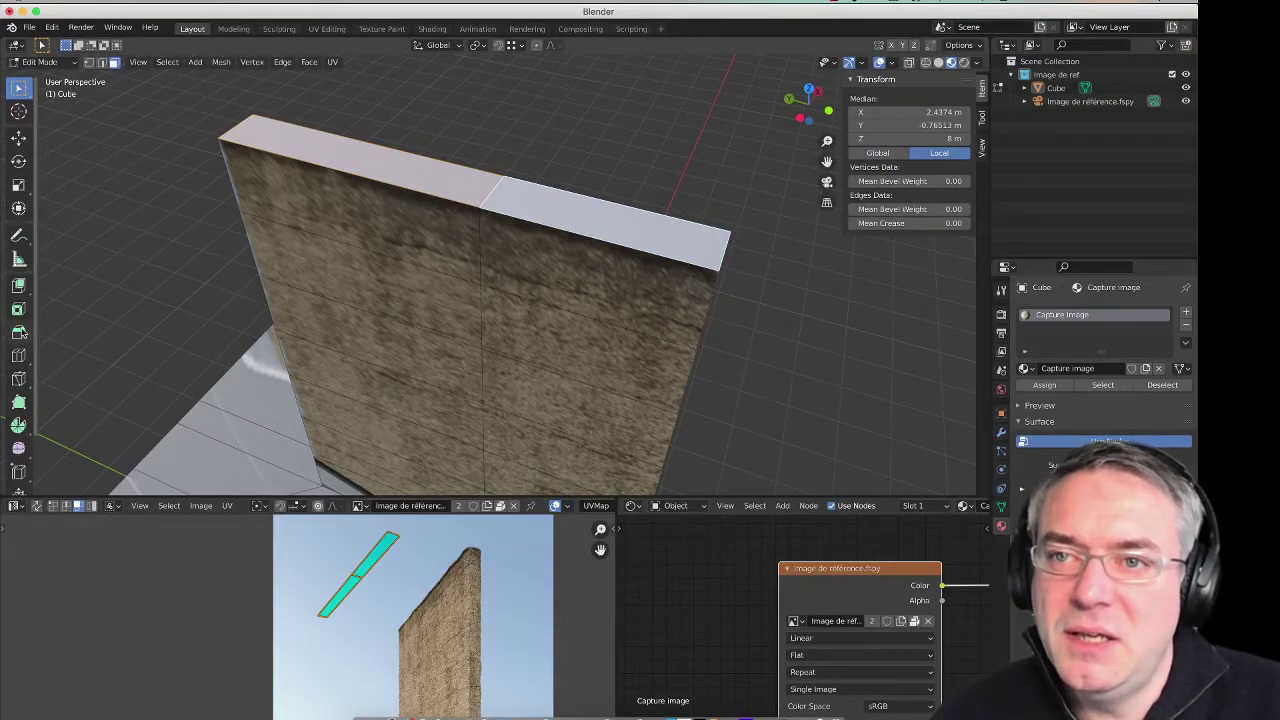
pyautogui.click(48, 62)
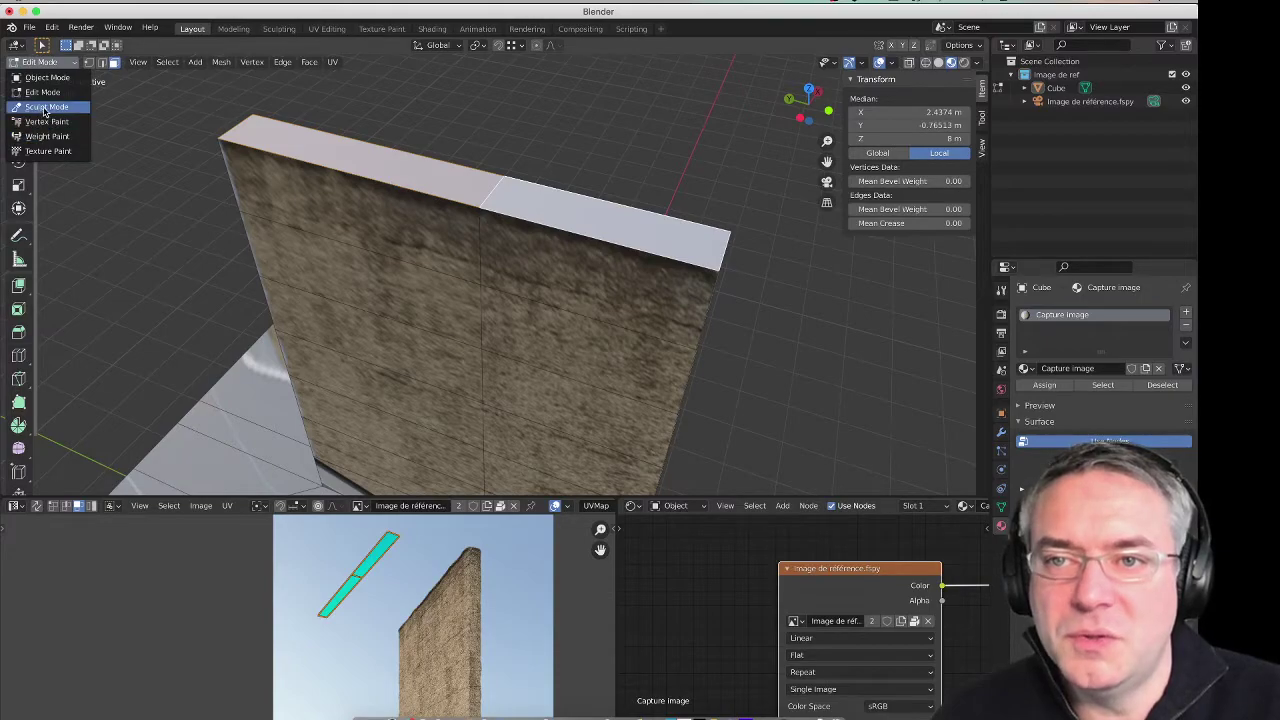
# Step: Put the Cube in Texture Paint mode with the Clone brush active
pyautogui.click(45, 106)
pyautogui.click(34, 63)
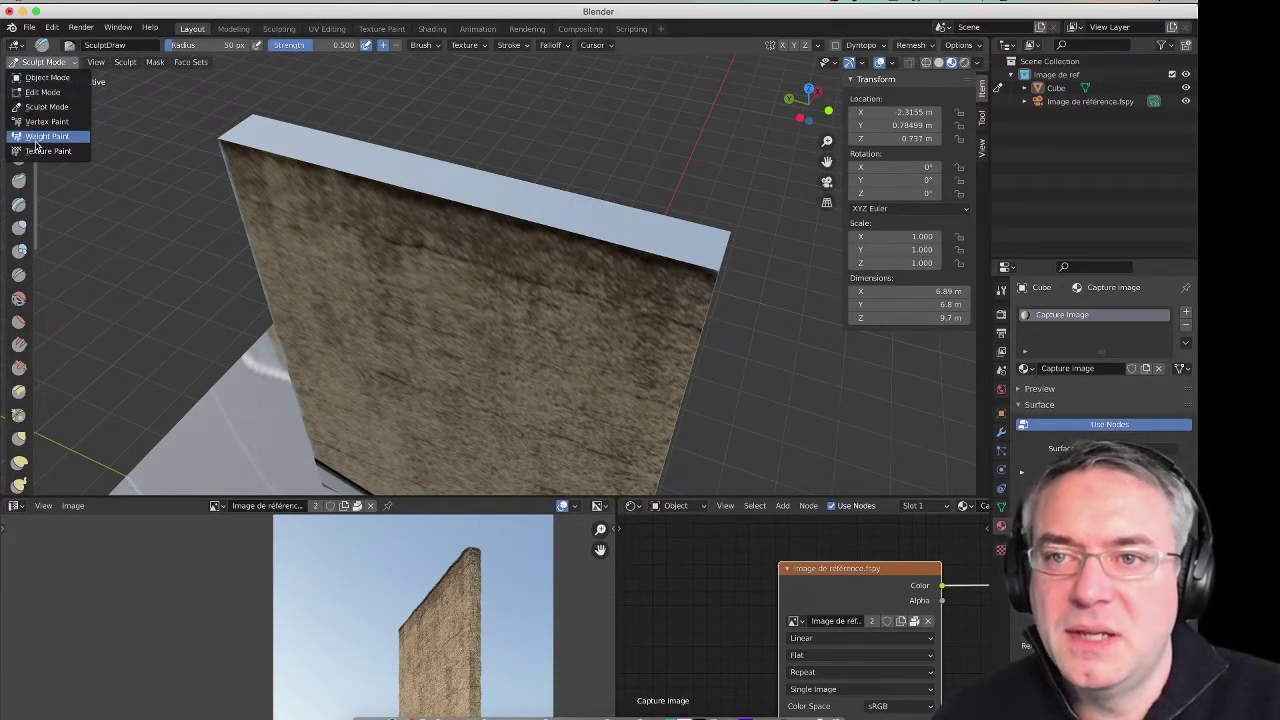
pyautogui.click(45, 151)
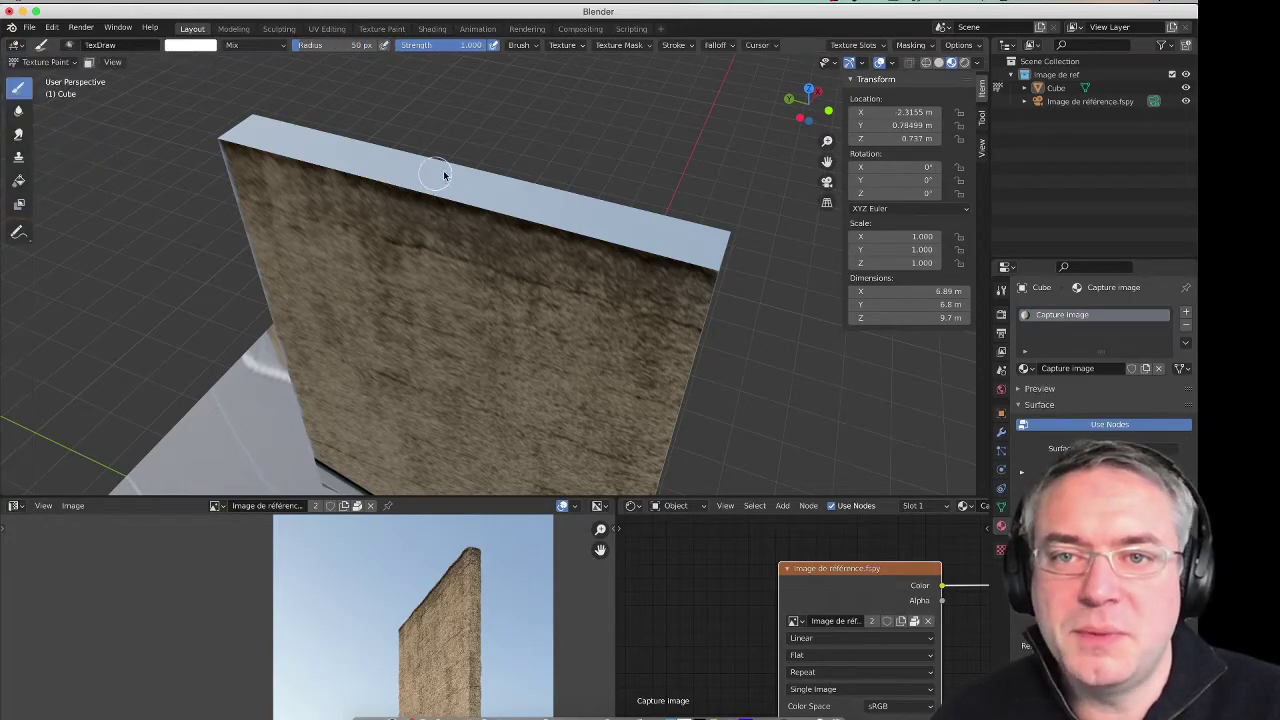
pyautogui.click(18, 157)
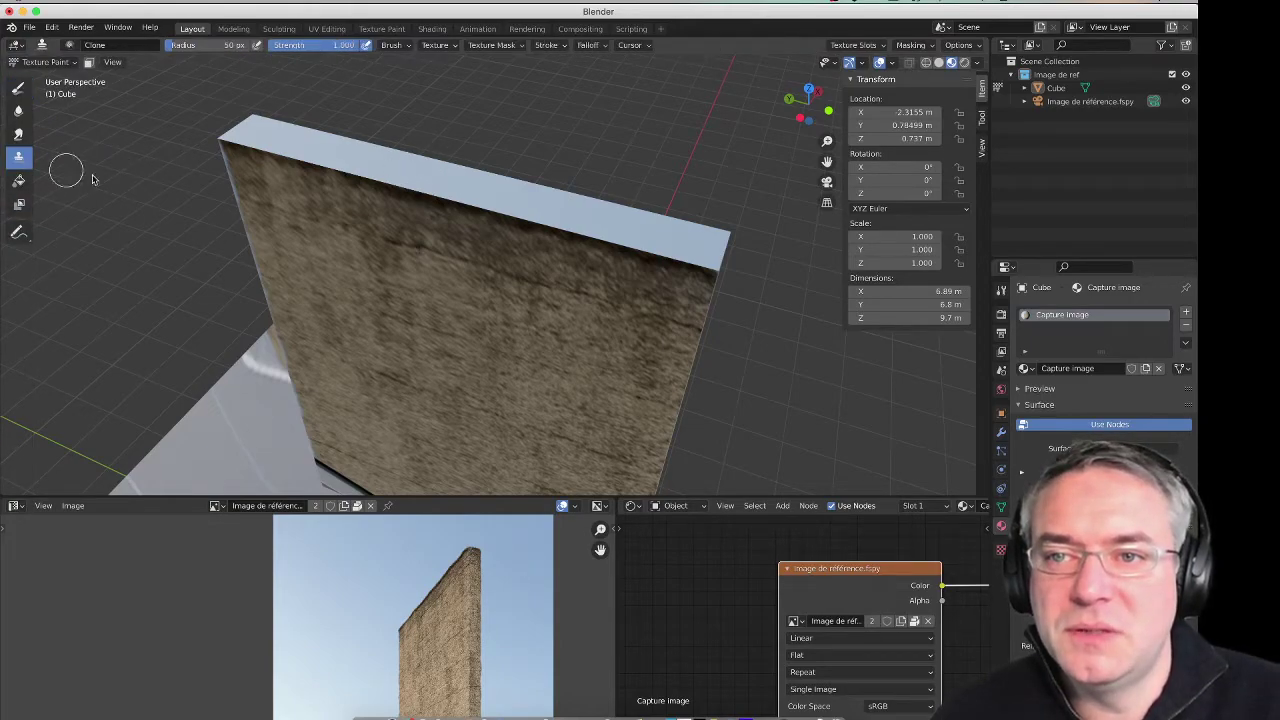
pyautogui.keyDown('ctrl'); pyautogui.click(479, 229); pyautogui.keyUp('ctrl')
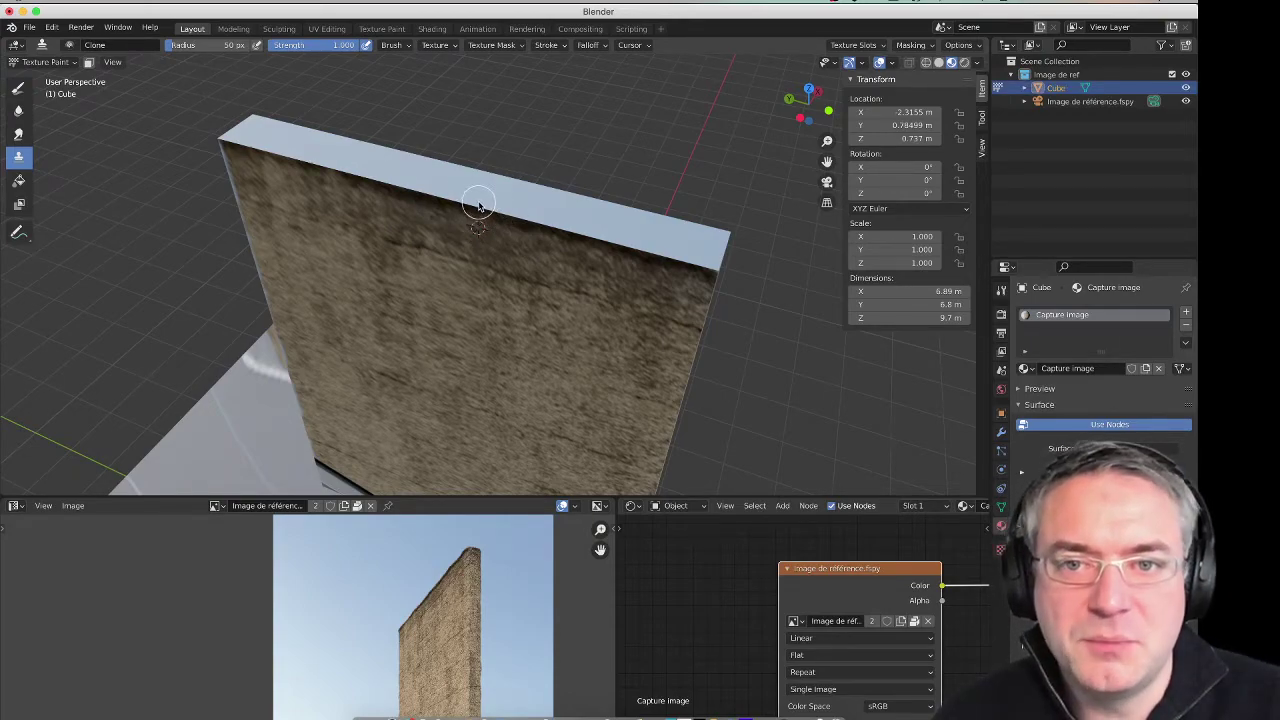
# Step: Clone concrete along the wall's entire top edge, including the top-left corner
pyautogui.click(480, 203)
pyautogui.moveTo(510, 208)
pyautogui.mouseDown()
pyautogui.moveTo(600, 218)
pyautogui.moveTo(529, 209)
pyautogui.moveTo(706, 259)
pyautogui.mouseUp()
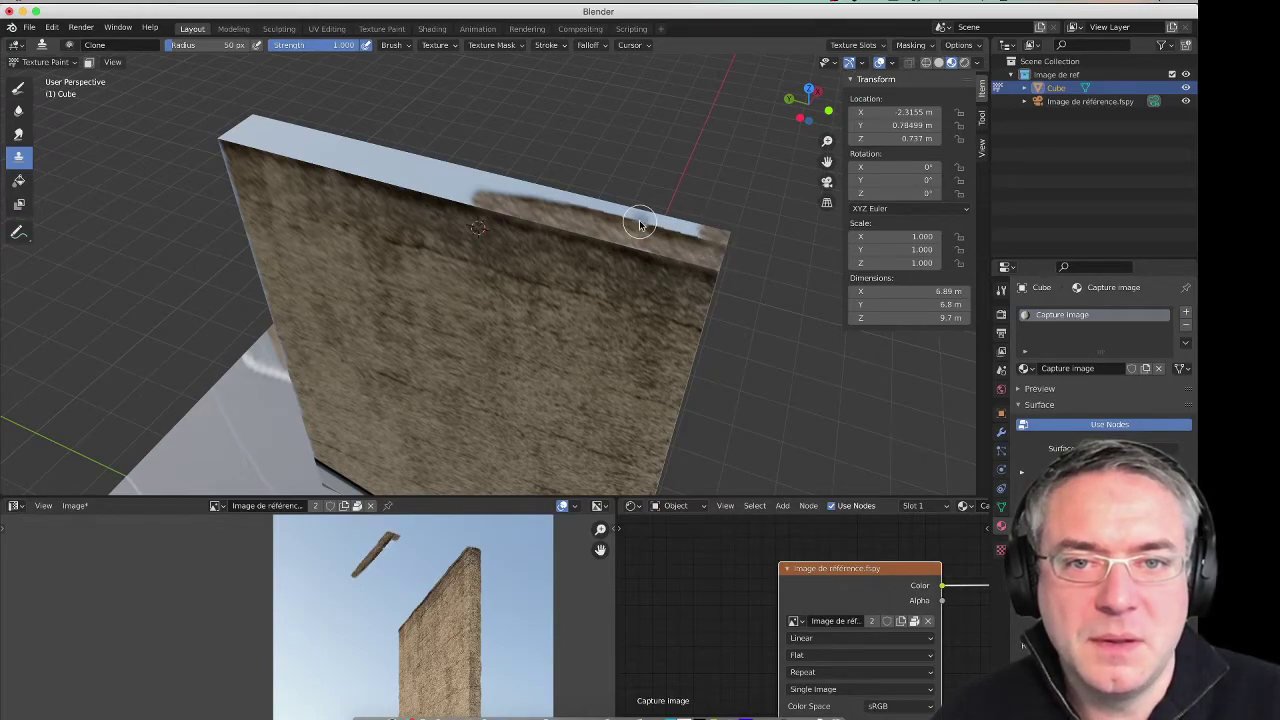
pyautogui.moveTo(640, 224)
pyautogui.mouseDown()
pyautogui.moveTo(659, 228)
pyautogui.moveTo(631, 209)
pyautogui.mouseUp()
pyautogui.moveTo(530, 208)
pyautogui.mouseDown()
pyautogui.moveTo(557, 194)
pyautogui.moveTo(414, 180)
pyautogui.moveTo(470, 192)
pyautogui.moveTo(345, 162)
pyautogui.moveTo(494, 186)
pyautogui.moveTo(293, 148)
pyautogui.moveTo(385, 171)
pyautogui.moveTo(380, 150)
pyautogui.moveTo(243, 137)
pyautogui.moveTo(291, 149)
pyautogui.mouseUp()
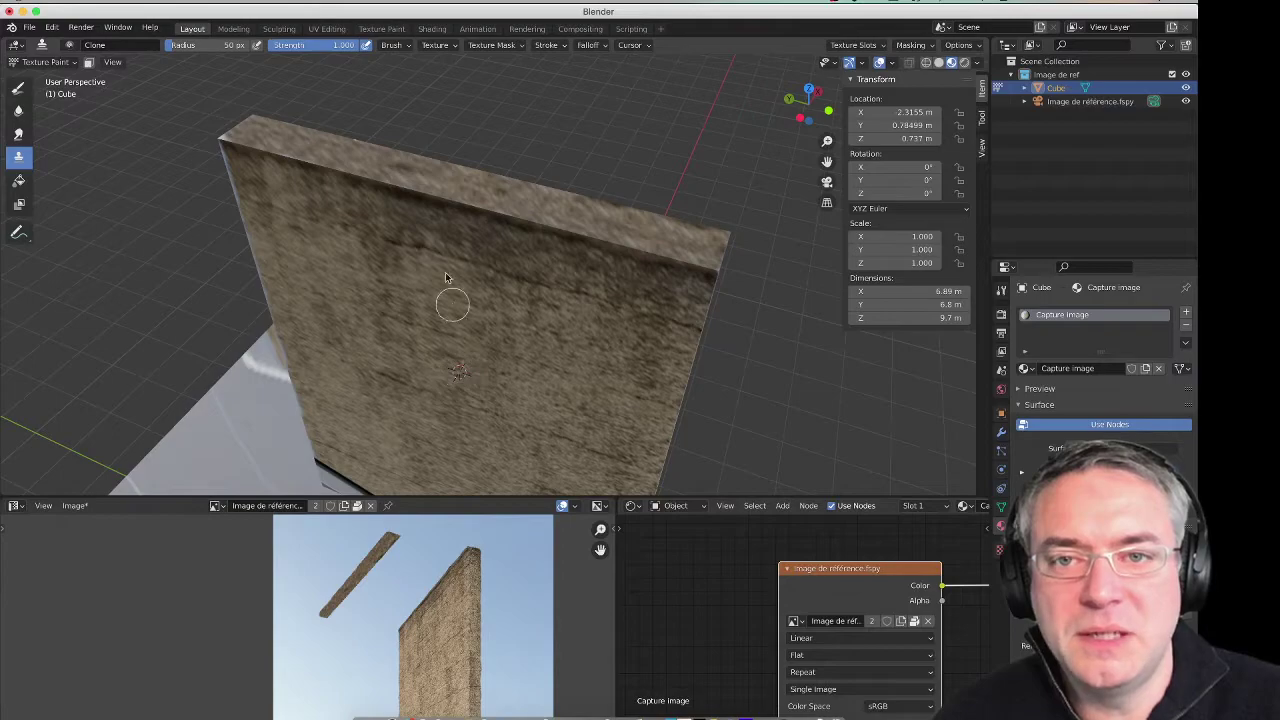
pyautogui.moveTo(378, 168)
pyautogui.mouseDown()
pyautogui.moveTo(686, 234)
pyautogui.moveTo(663, 234)
pyautogui.moveTo(686, 251)
pyautogui.moveTo(627, 232)
pyautogui.moveTo(701, 241)
pyautogui.mouseUp()
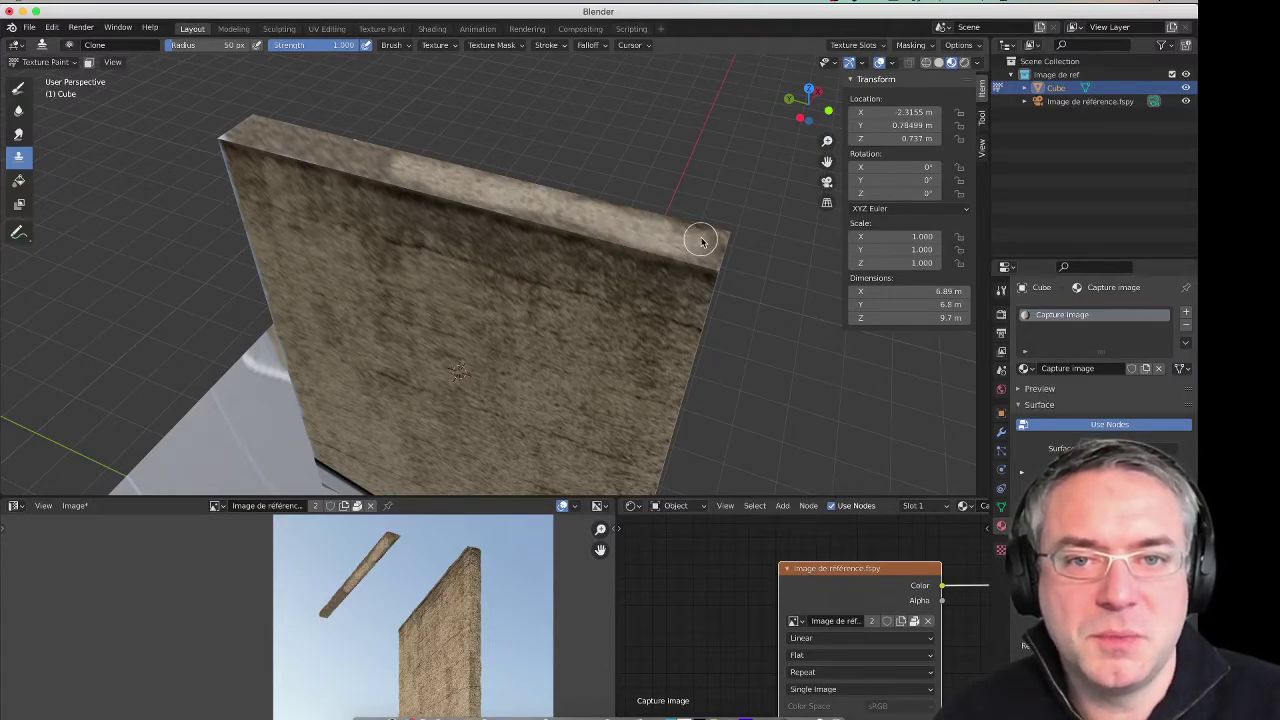
pyautogui.moveTo(605, 225)
pyautogui.mouseDown()
pyautogui.moveTo(357, 157)
pyautogui.moveTo(415, 177)
pyautogui.mouseUp()
pyautogui.moveTo(312, 148); pyautogui.dragTo(312, 151)
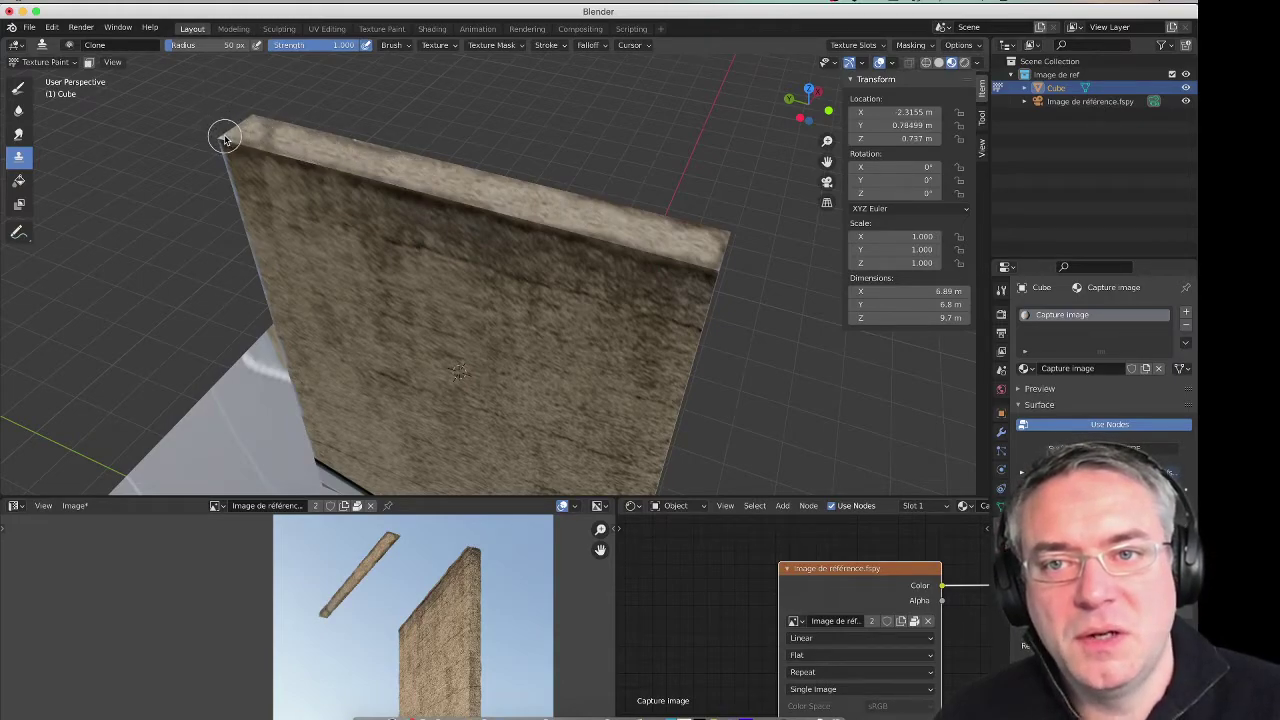
pyautogui.moveTo(219, 139); pyautogui.dragTo(383, 155)
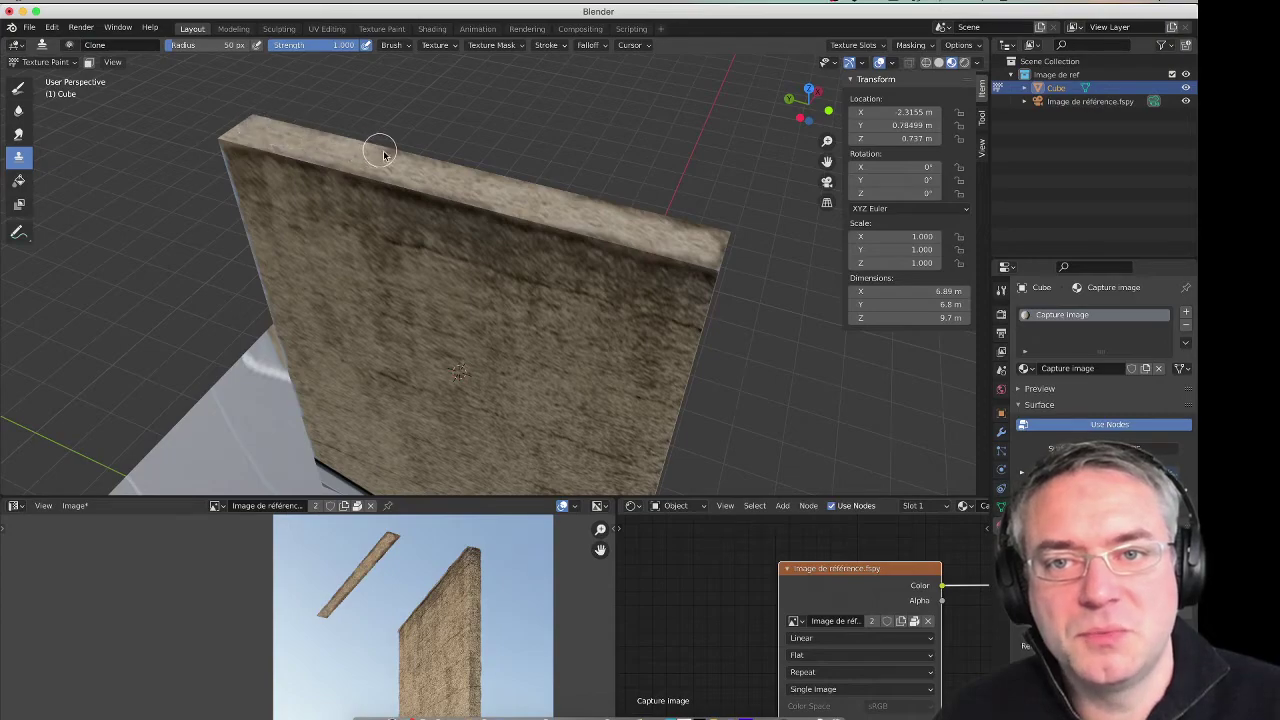
# Step: Switch to the Draw brush, sample the wall's colour, and lower the strength
pyautogui.click(20, 87)
pyautogui.click(191, 46)
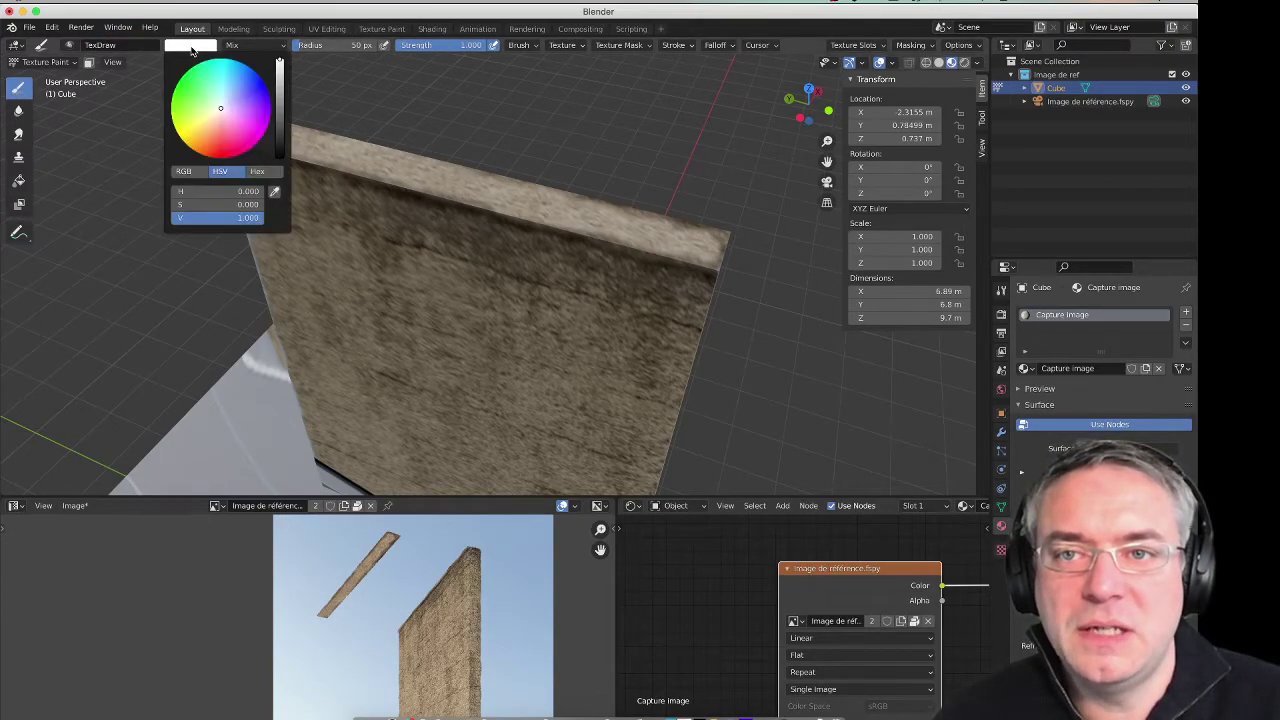
pyautogui.click(274, 194)
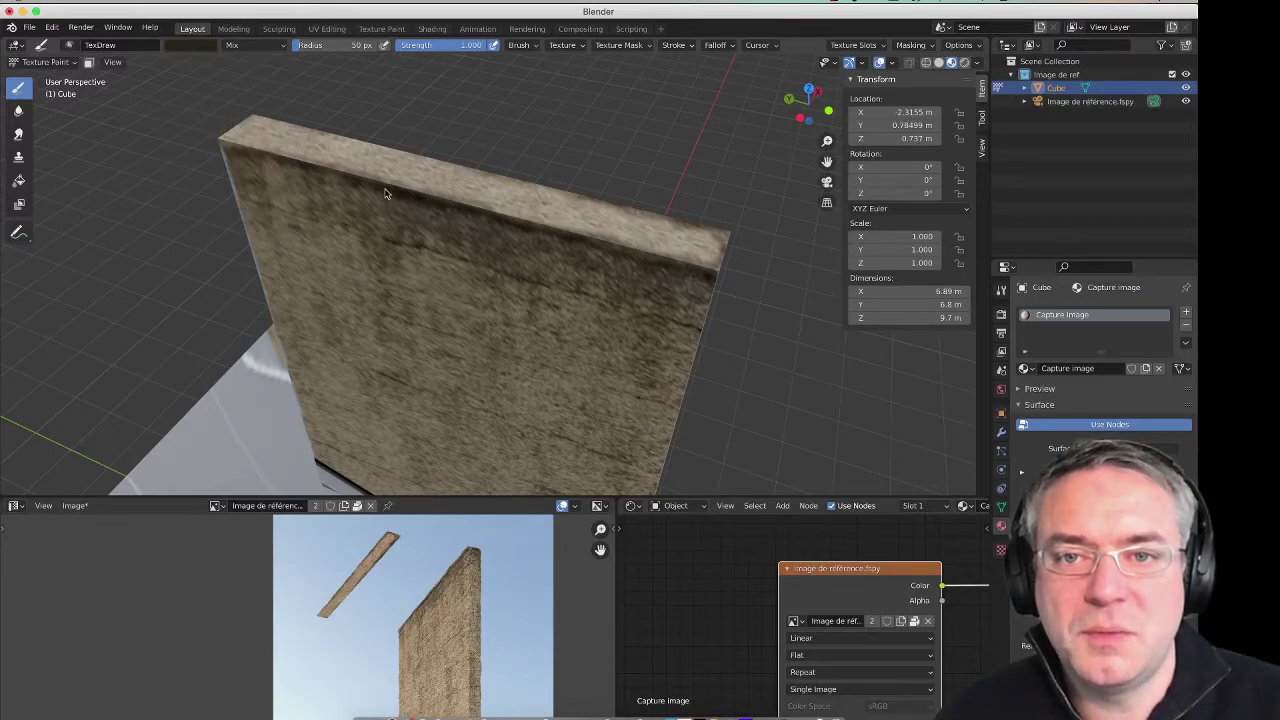
pyautogui.moveTo(447, 46); pyautogui.dragTo(410, 46)
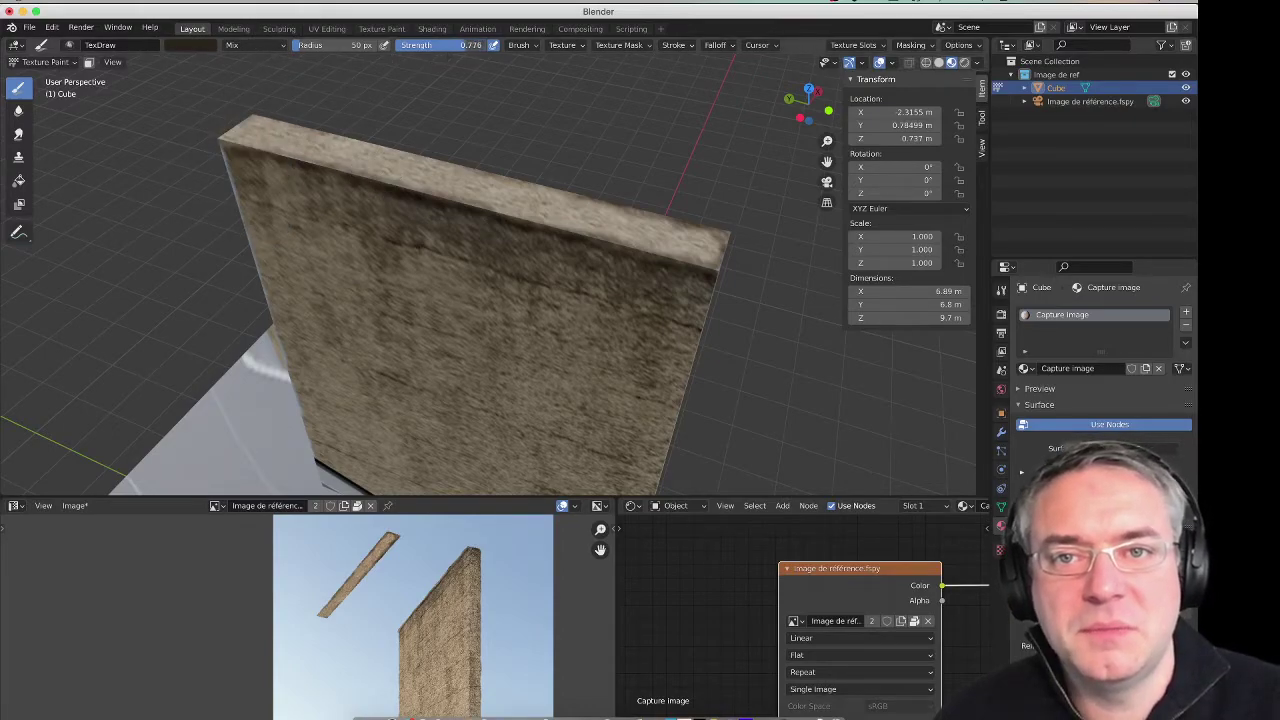
# Step: Paint the top edge darker from the left corner to the right end, redoing the first stroke
pyautogui.moveTo(393, 175)
pyautogui.mouseDown()
pyautogui.moveTo(704, 251)
pyautogui.moveTo(651, 220)
pyautogui.moveTo(523, 183)
pyautogui.moveTo(360, 143)
pyautogui.moveTo(232, 133)
pyautogui.moveTo(420, 177)
pyautogui.moveTo(277, 124)
pyautogui.mouseUp()
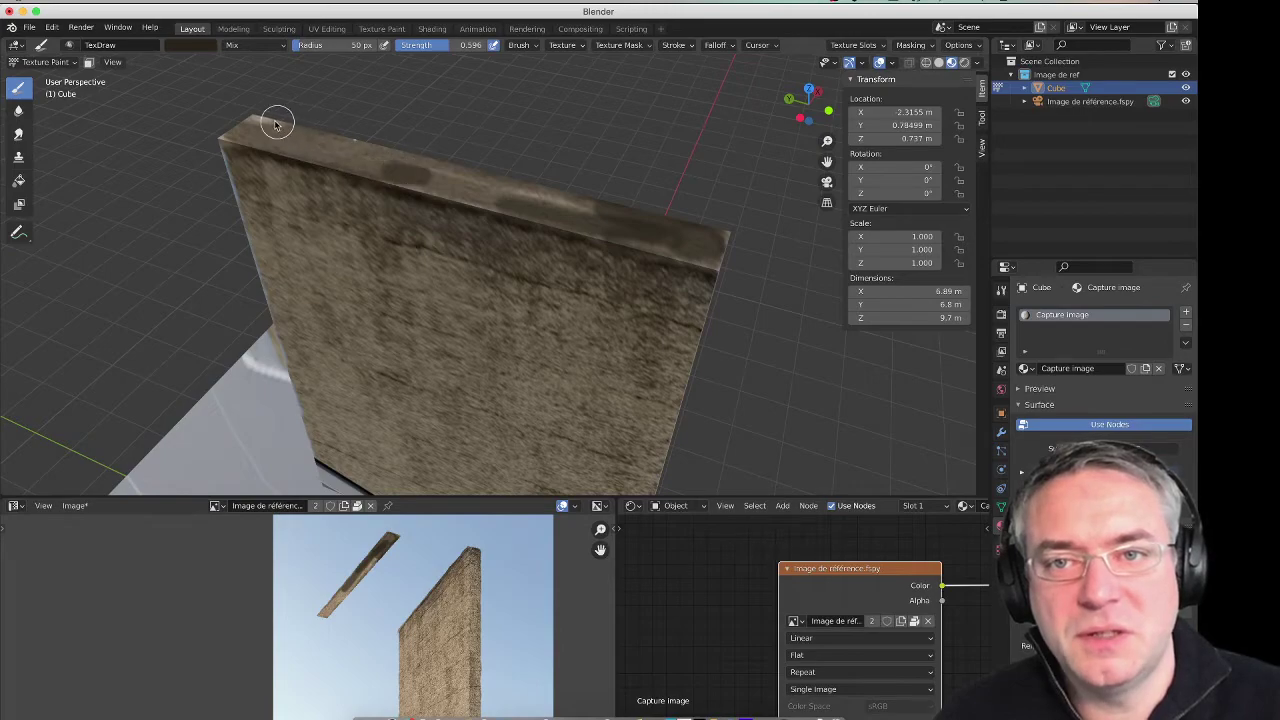
pyautogui.hotkey('ctrl', 'z')
pyautogui.hotkey('ctrl', 'z')
pyautogui.hotkey('ctrl', 'z')
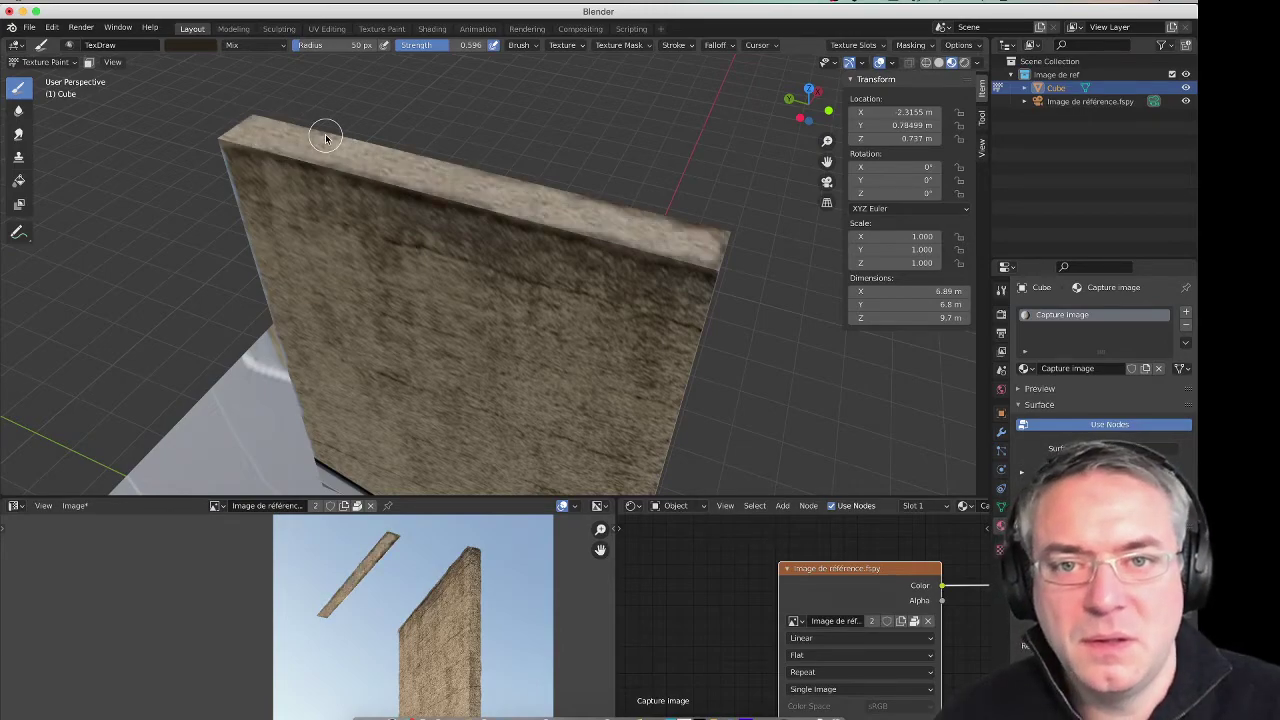
pyautogui.moveTo(255, 123)
pyautogui.mouseDown()
pyautogui.moveTo(694, 220)
pyautogui.moveTo(711, 254)
pyautogui.moveTo(461, 192)
pyautogui.moveTo(708, 242)
pyautogui.mouseUp()
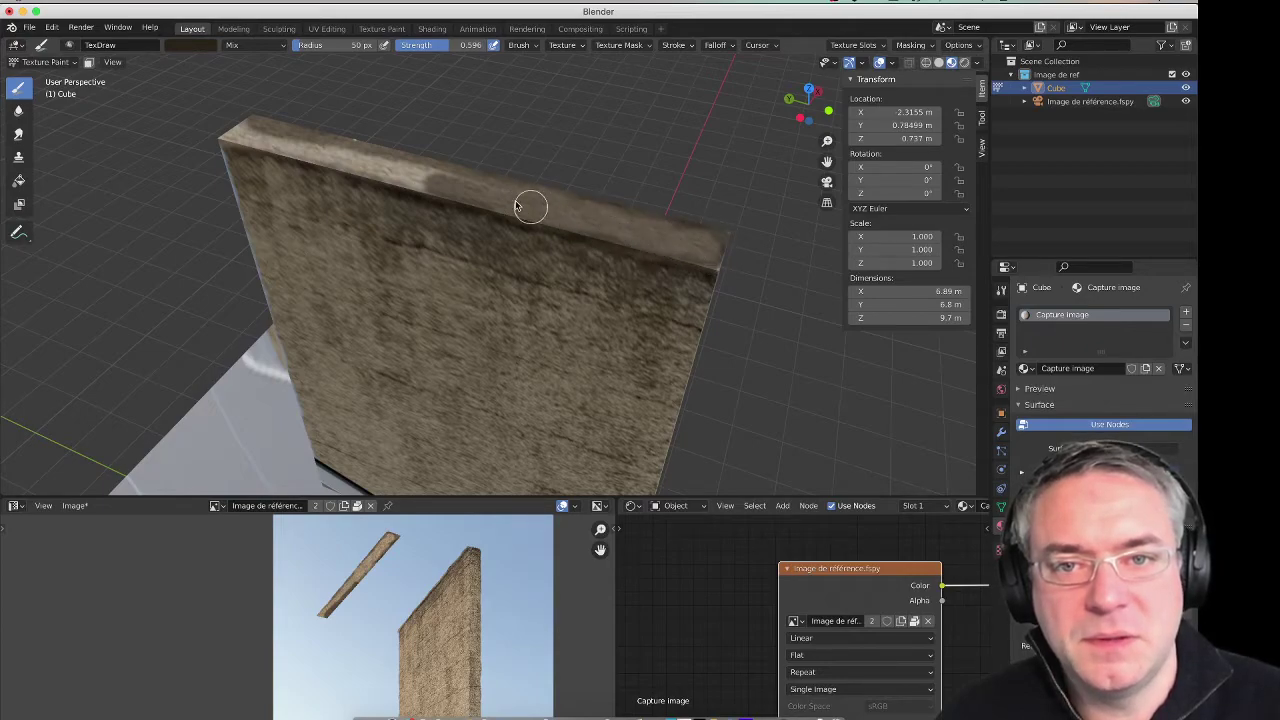
pyautogui.moveTo(418, 178)
pyautogui.mouseDown()
pyautogui.moveTo(349, 149)
pyautogui.moveTo(256, 137)
pyautogui.moveTo(400, 178)
pyautogui.mouseUp()
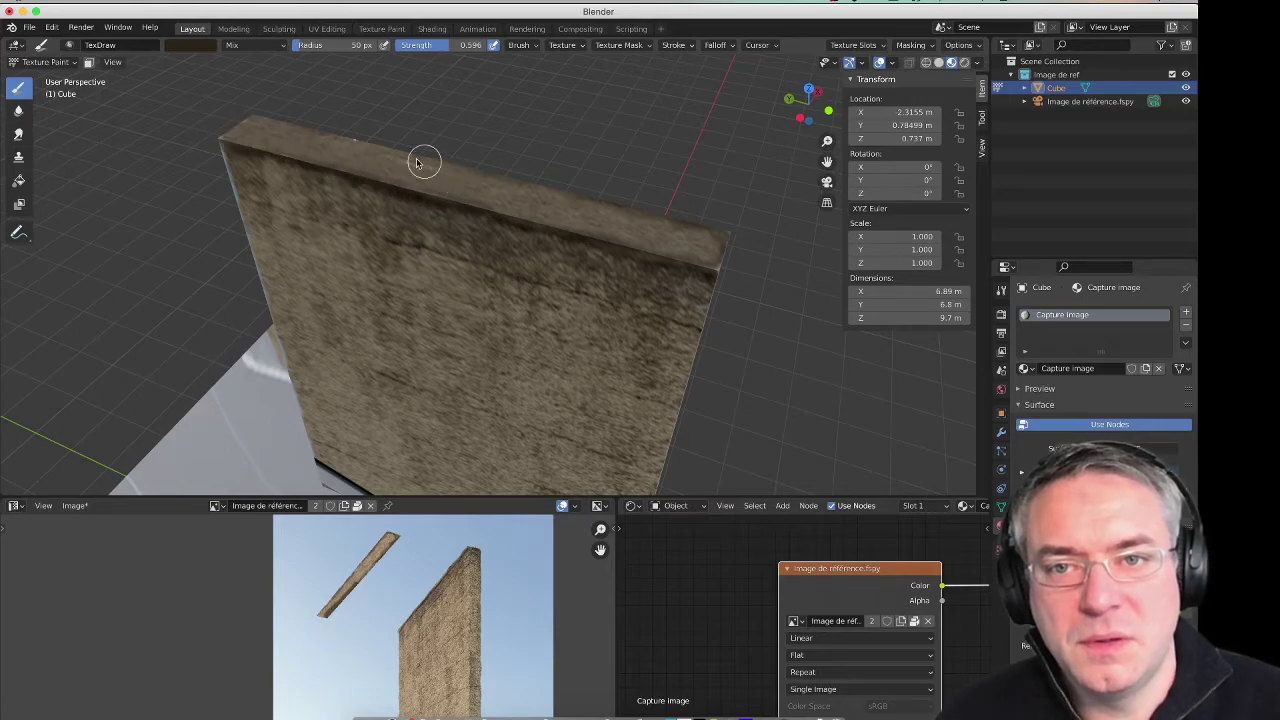
pyautogui.moveTo(676, 238)
pyautogui.mouseDown()
pyautogui.moveTo(720, 263)
pyautogui.moveTo(237, 131)
pyautogui.moveTo(354, 146)
pyautogui.moveTo(723, 240)
pyautogui.moveTo(446, 151)
pyautogui.moveTo(590, 280)
pyautogui.mouseUp()
pyautogui.moveTo(590, 278)
pyautogui.mouseDown(button='middle')
pyautogui.moveTo(514, 282)
pyautogui.moveTo(500, 257)
pyautogui.moveTo(610, 265)
pyautogui.moveTo(600, 250)
pyautogui.mouseUp(button='middle')
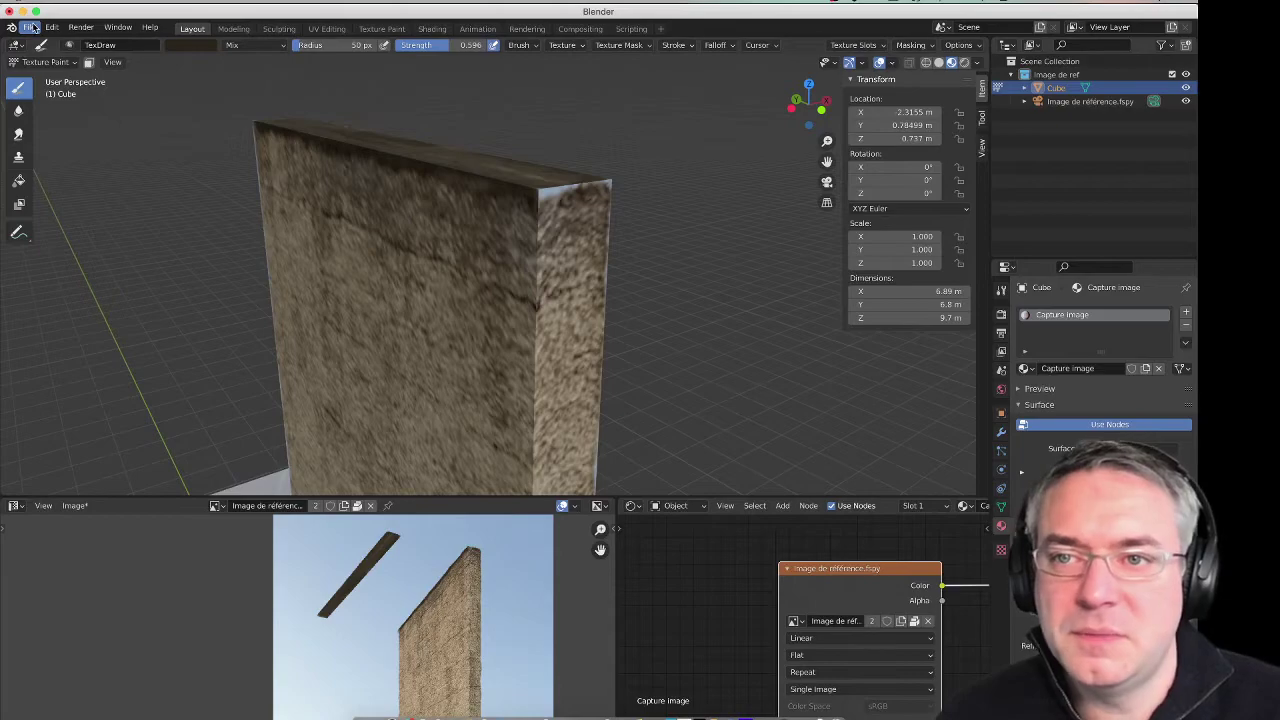
# Step: Leave painting for Edit Mode on the wall and select its narrow side face
pyautogui.click(45, 62)
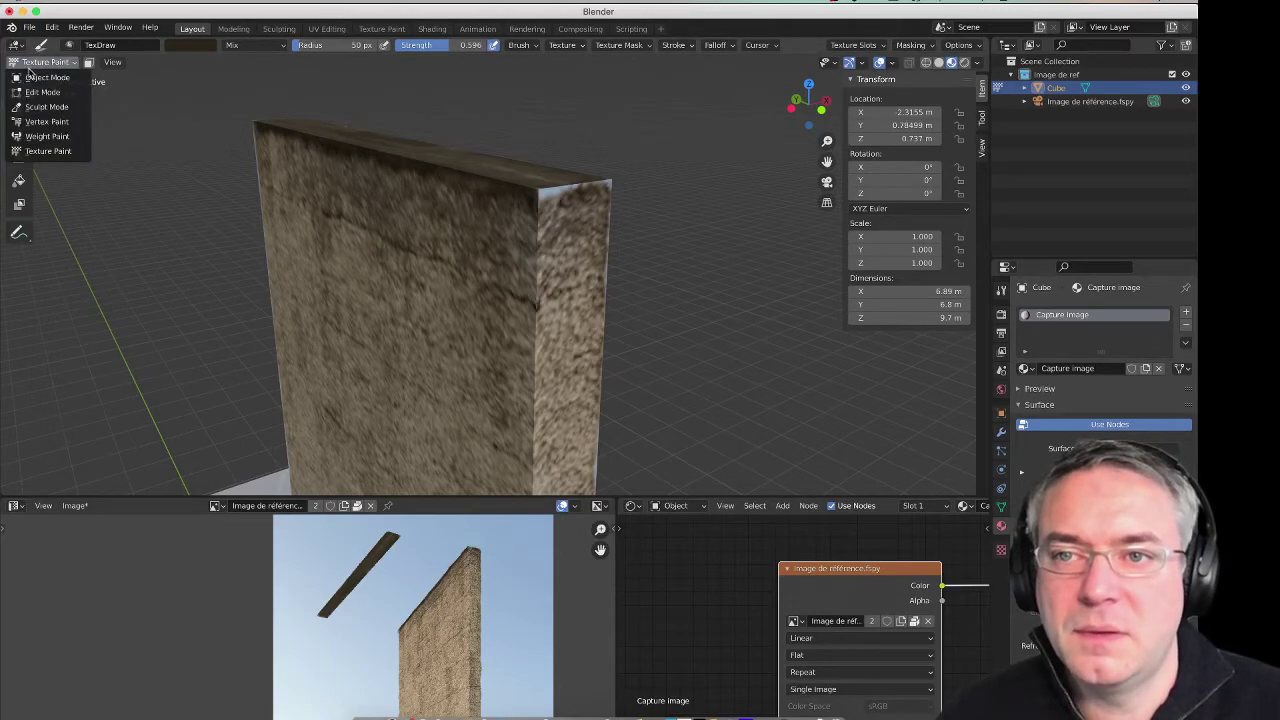
pyautogui.click(33, 80)
pyautogui.click(40, 62)
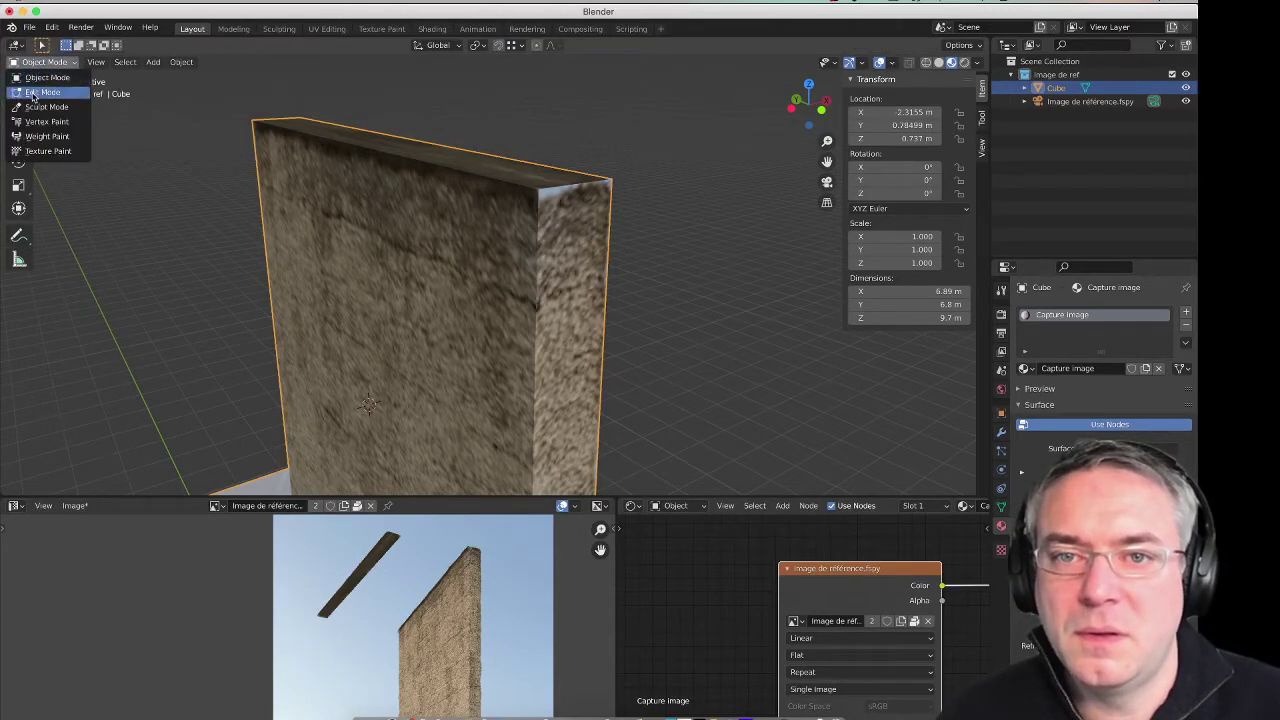
pyautogui.click(40, 93)
pyautogui.click(586, 237)
# Step: Nudge that face's UVs on the reference photo so it picks up concrete, not pale area
pyautogui.scroll(3, 497, 571)
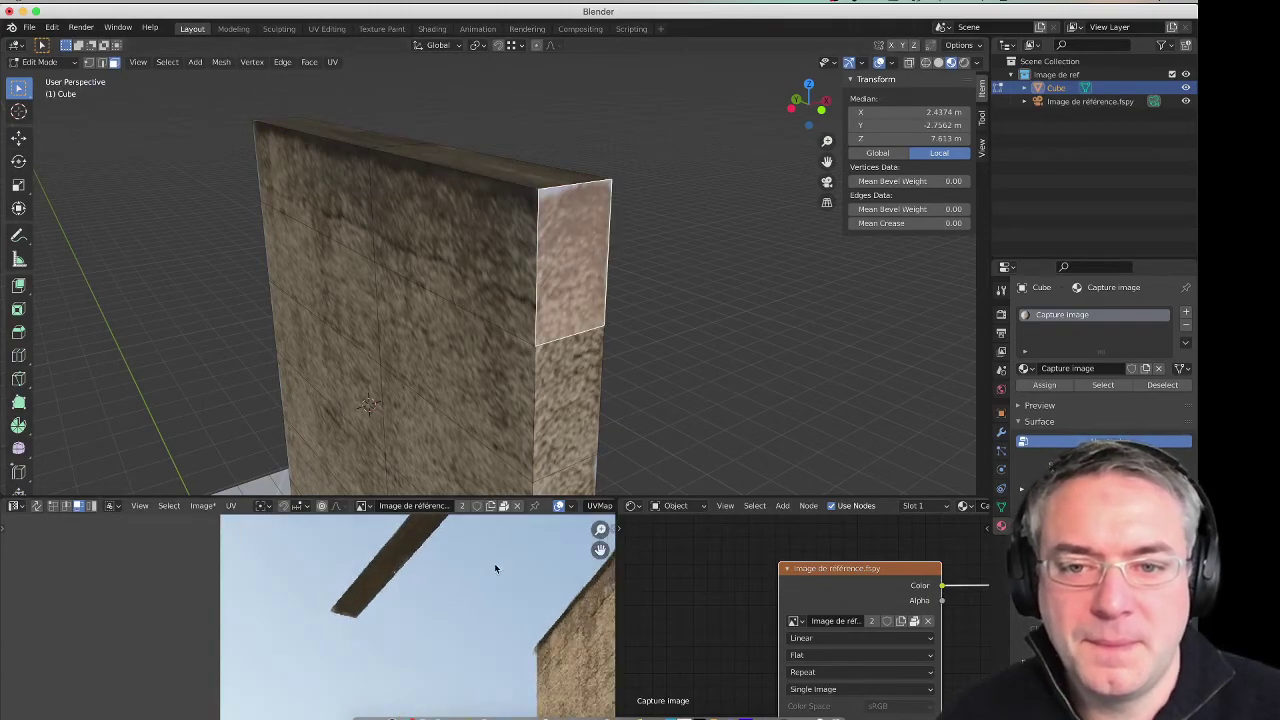
pyautogui.moveTo(497, 571); pyautogui.dragTo(243, 574, button='middle')
pyautogui.scroll(5, 398, 592)
pyautogui.scroll(2, 398, 587)
pyautogui.scroll(2, 376, 591)
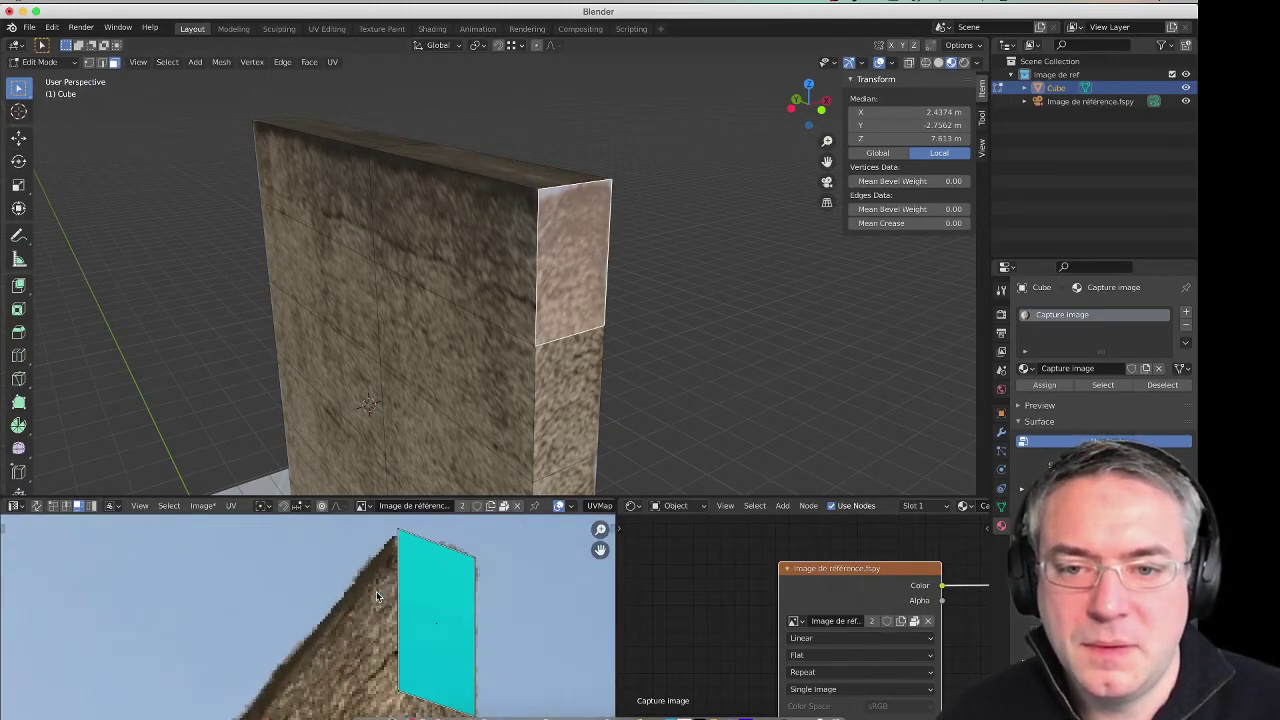
pyautogui.moveTo(376, 591); pyautogui.dragTo(340, 600, button='middle')
pyautogui.scroll(1, 340, 600)
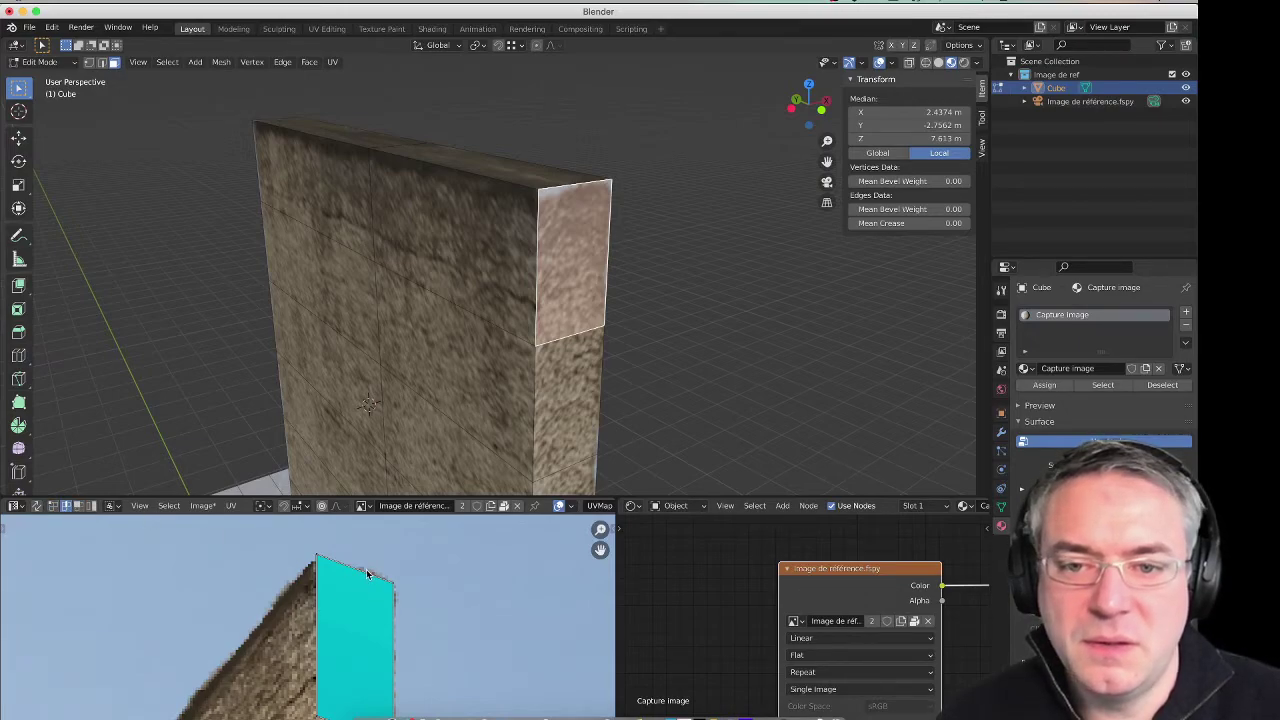
pyautogui.press('g')
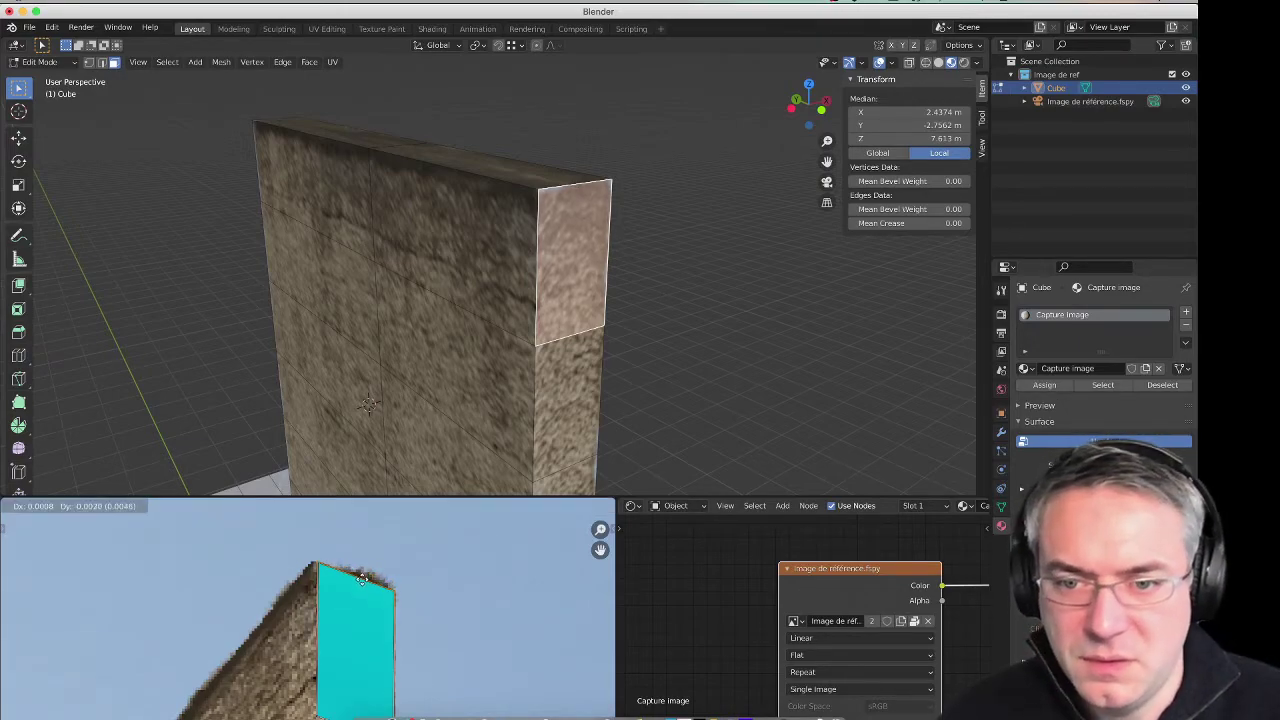
pyautogui.click(362, 583)
pyautogui.hotkey('alt', 'a')
pyautogui.scroll(-3, 680, 351)
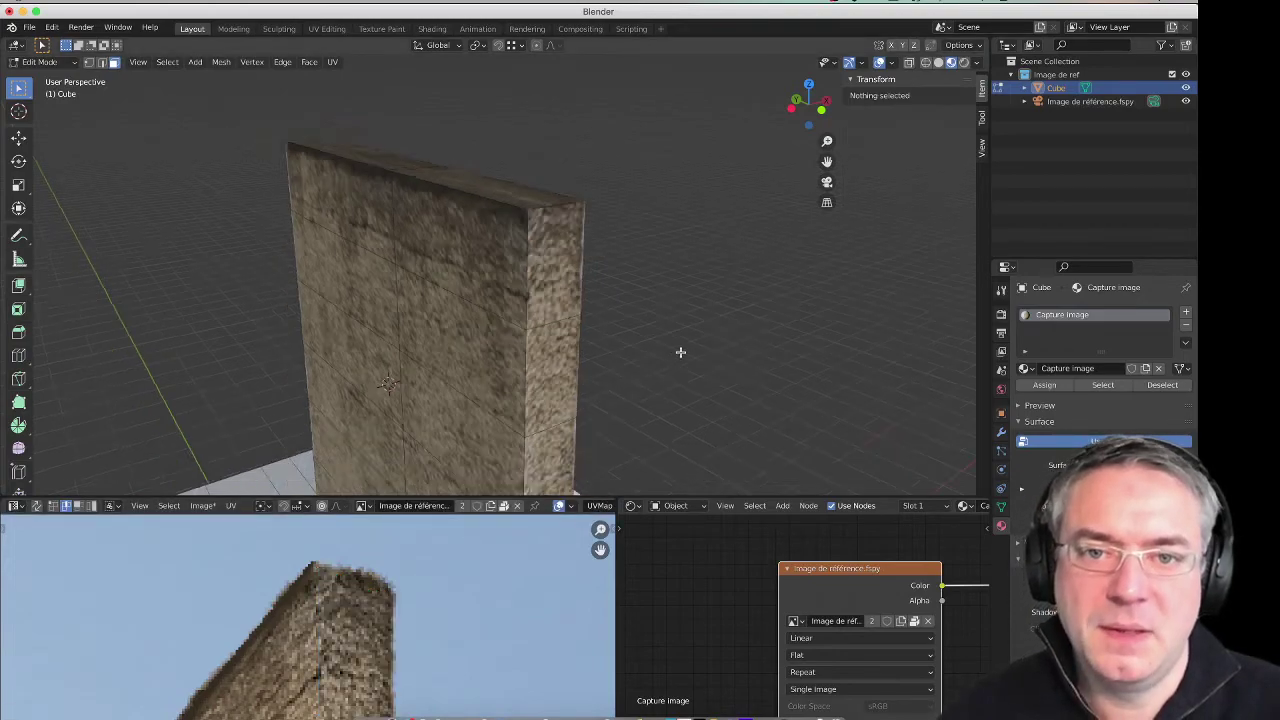
pyautogui.scroll(-4, 680, 351)
pyautogui.scroll(-1, 621, 317)
pyautogui.moveTo(621, 317)
pyautogui.mouseDown(button='middle')
pyautogui.moveTo(502, 344)
pyautogui.moveTo(553, 351)
pyautogui.mouseUp(button='middle')
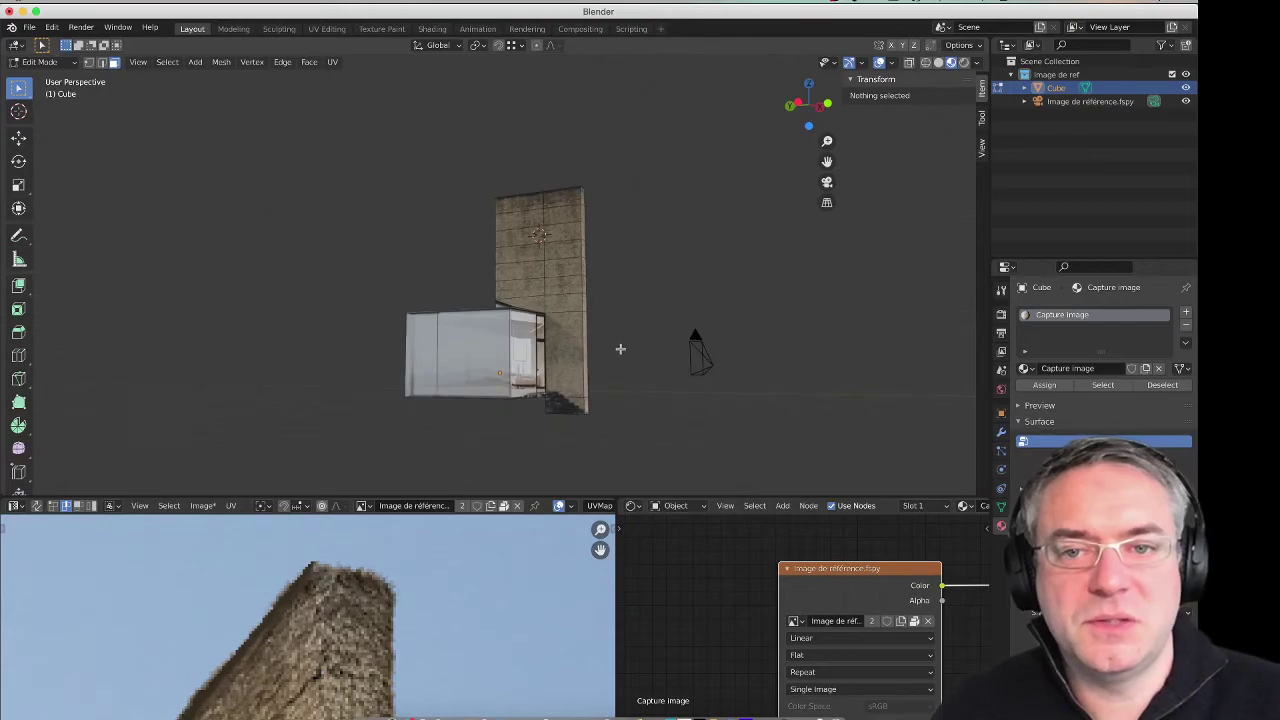
pyautogui.scroll(2, 553, 351)
pyautogui.scroll(2, 556, 320)
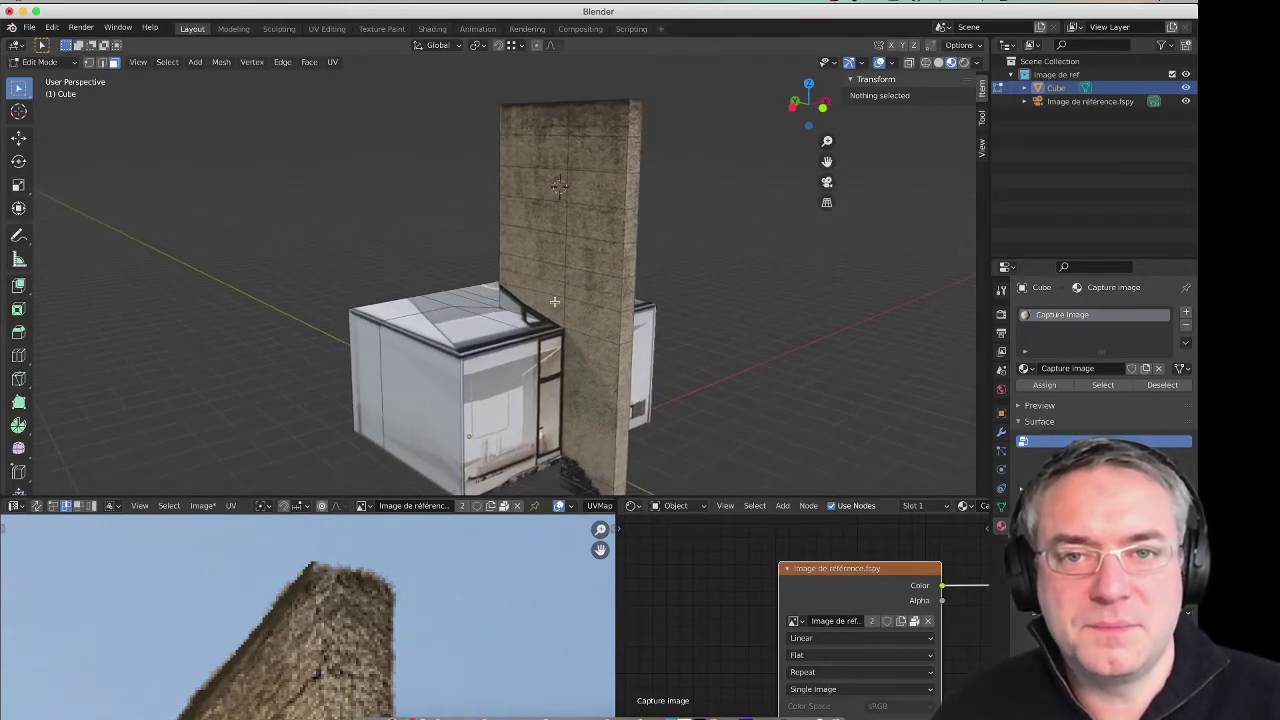
pyautogui.scroll(2, 559, 286)
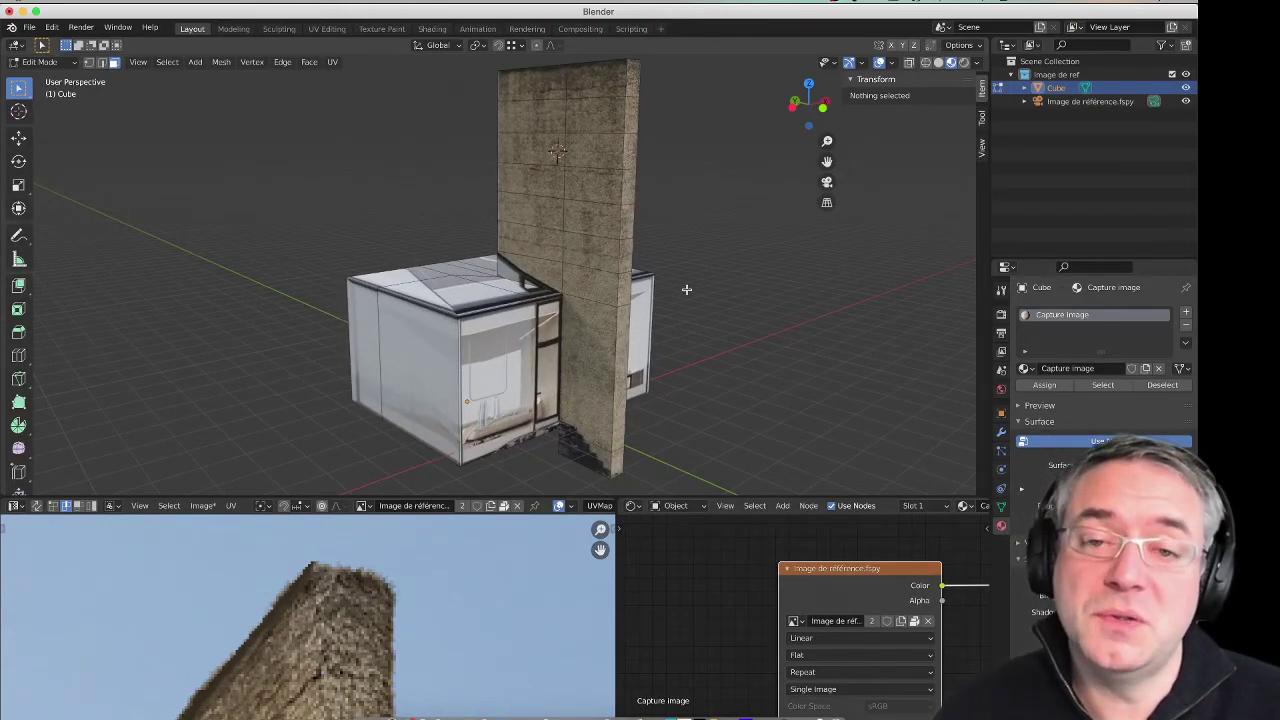
pyautogui.moveTo(686, 286)
pyautogui.mouseDown(button='middle')
pyautogui.moveTo(691, 277)
pyautogui.moveTo(559, 338)
pyautogui.mouseUp(button='middle')
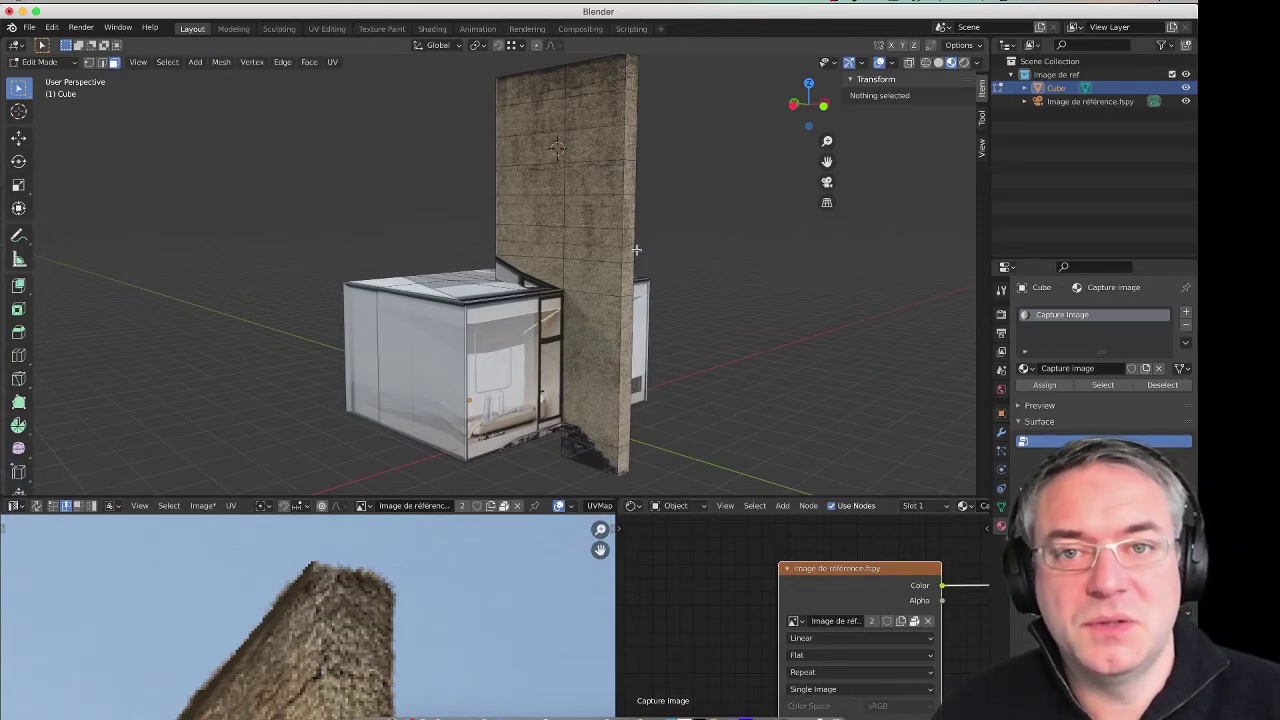
pyautogui.moveTo(636, 249)
pyautogui.mouseDown(button='middle')
pyautogui.moveTo(644, 271)
pyautogui.moveTo(571, 240)
pyautogui.moveTo(643, 243)
pyautogui.mouseUp(button='middle')
pyautogui.scroll(-1, 643, 245)
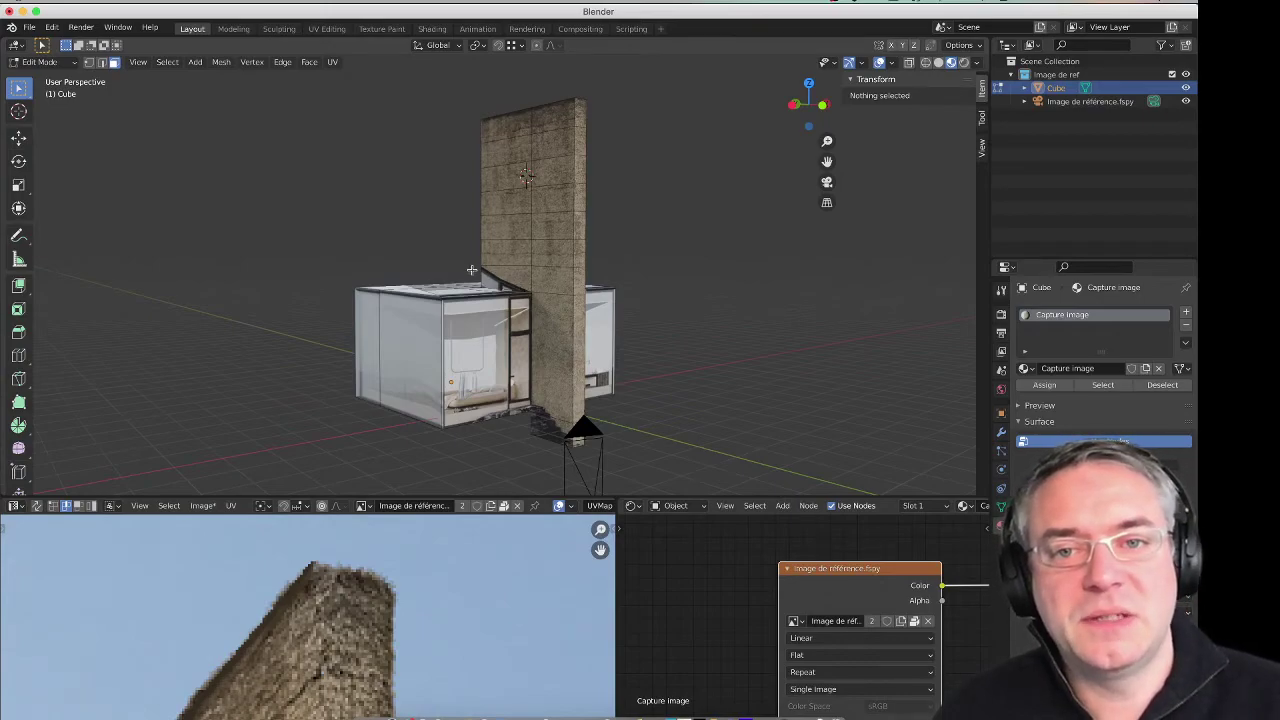
pyautogui.moveTo(619, 287)
pyautogui.mouseDown(button='middle')
pyautogui.moveTo(532, 293)
pyautogui.moveTo(559, 297)
pyautogui.mouseUp(button='middle')
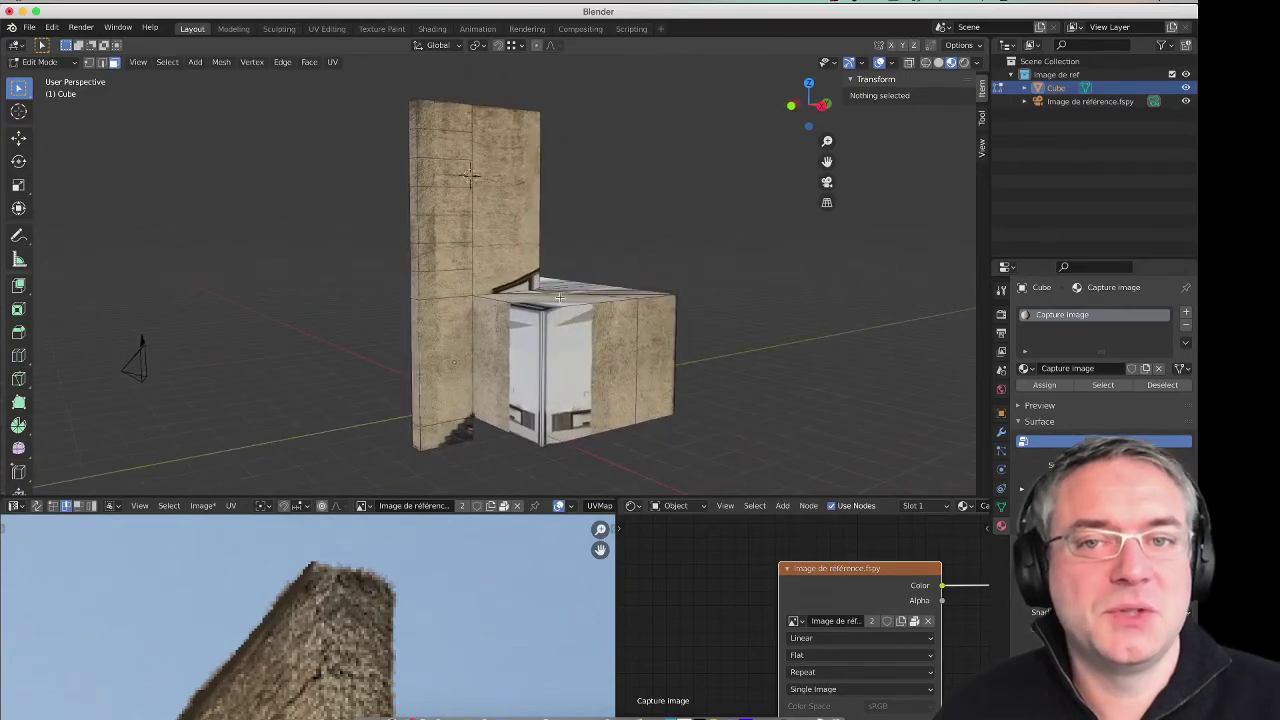
pyautogui.moveTo(434, 280); pyautogui.dragTo(624, 266, button='middle')
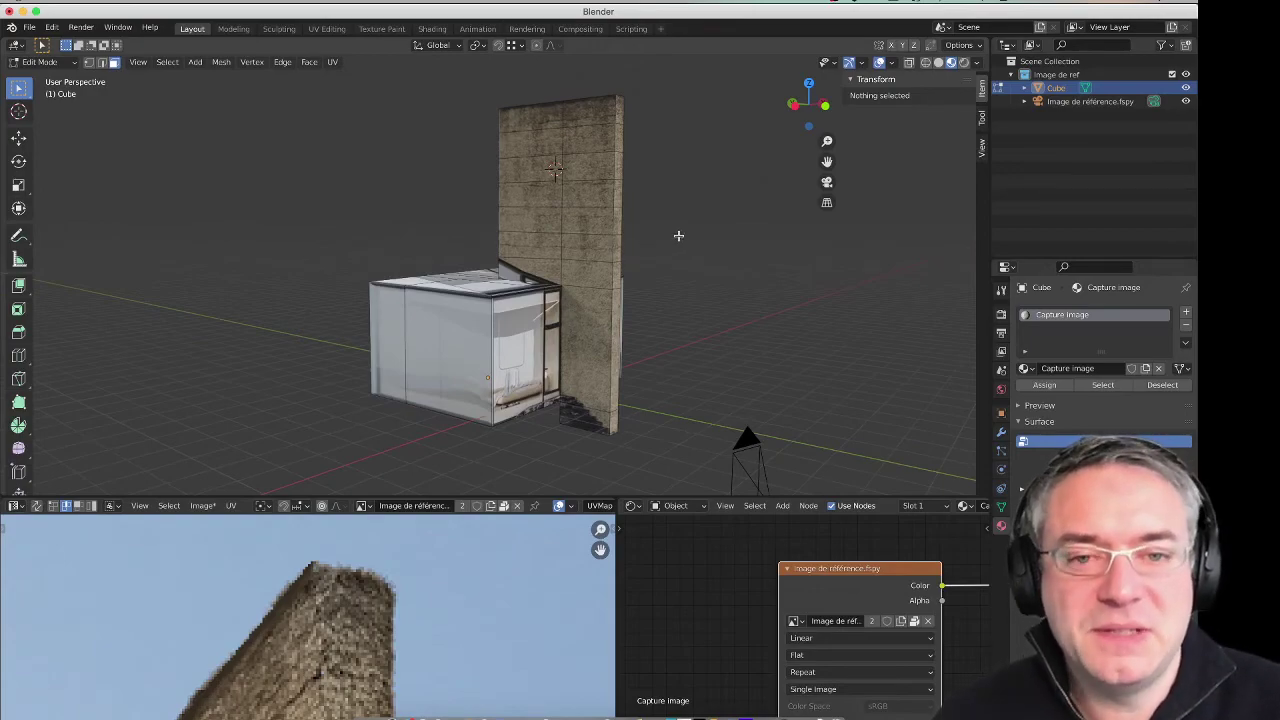
pyautogui.moveTo(677, 294)
pyautogui.mouseDown(button='middle')
pyautogui.moveTo(666, 294)
pyautogui.moveTo(701, 289)
pyautogui.moveTo(614, 304)
pyautogui.mouseUp(button='middle')
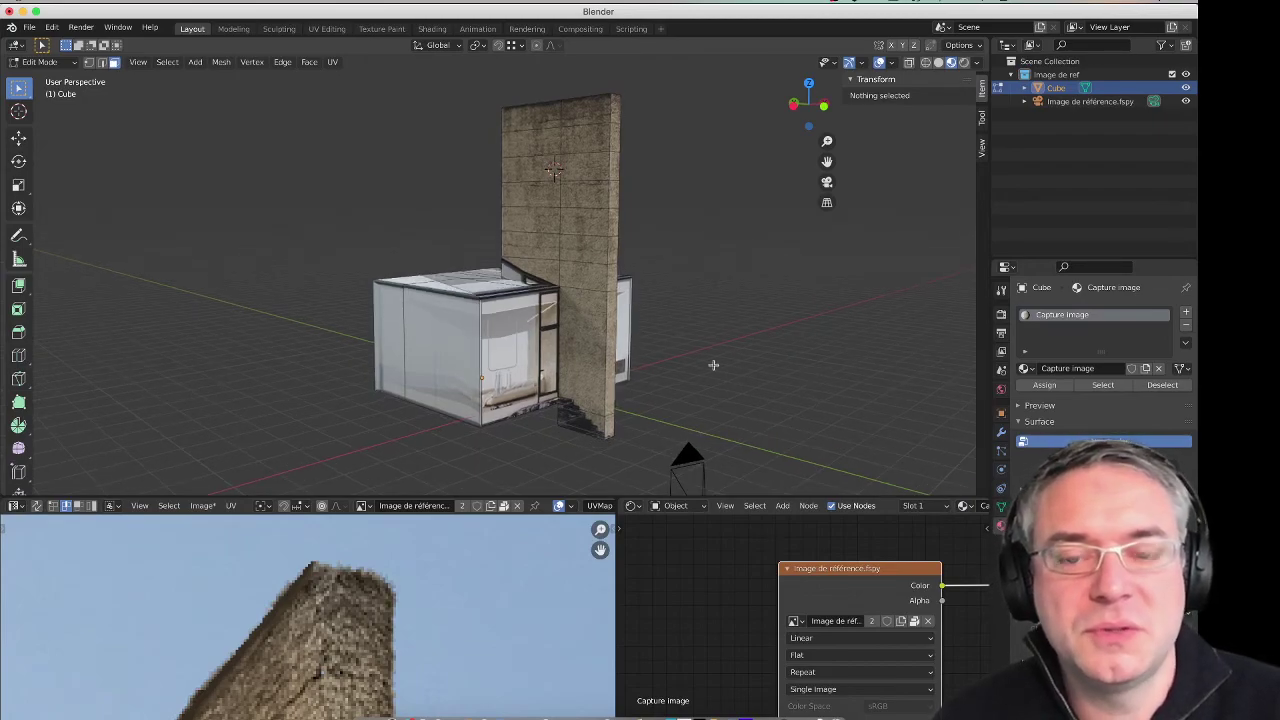
pyautogui.moveTo(713, 365); pyautogui.dragTo(723, 359, button='middle')
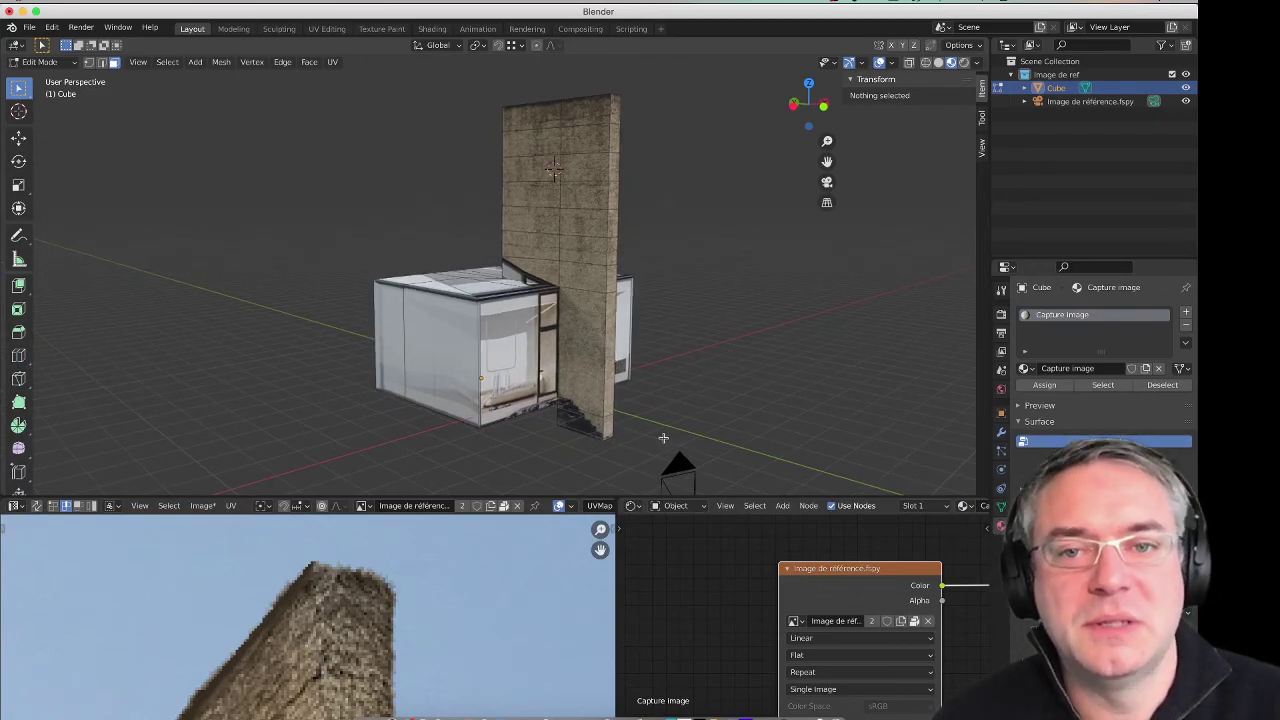